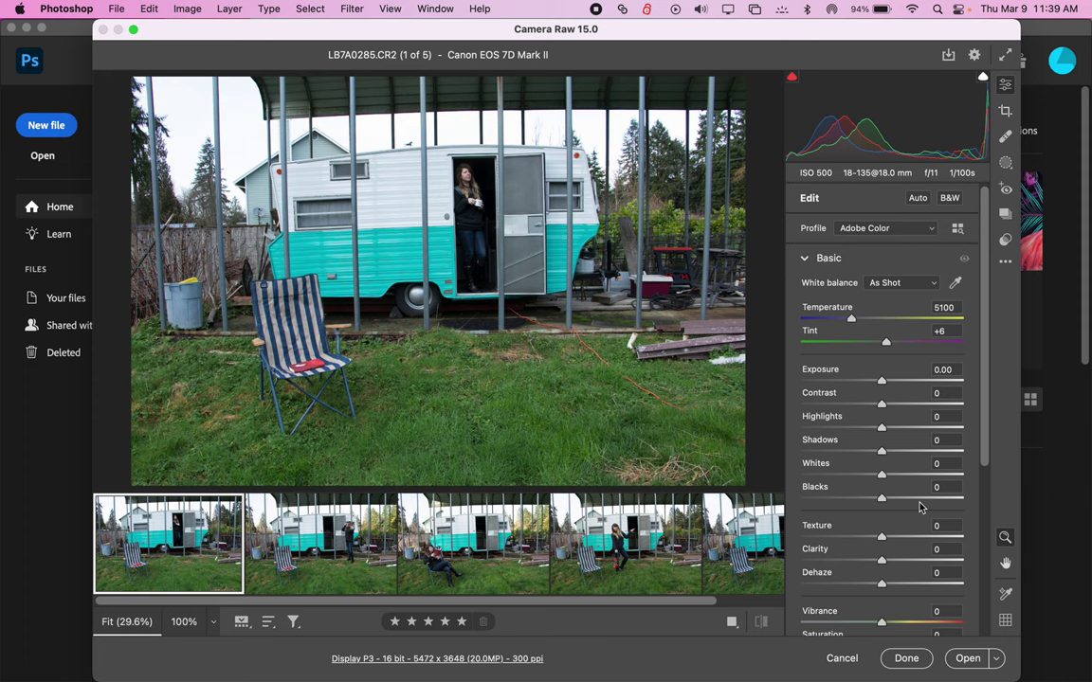
Look through the five raw camper photos and compare their brightness, white balance and the woman's poses
left_click(323, 540)
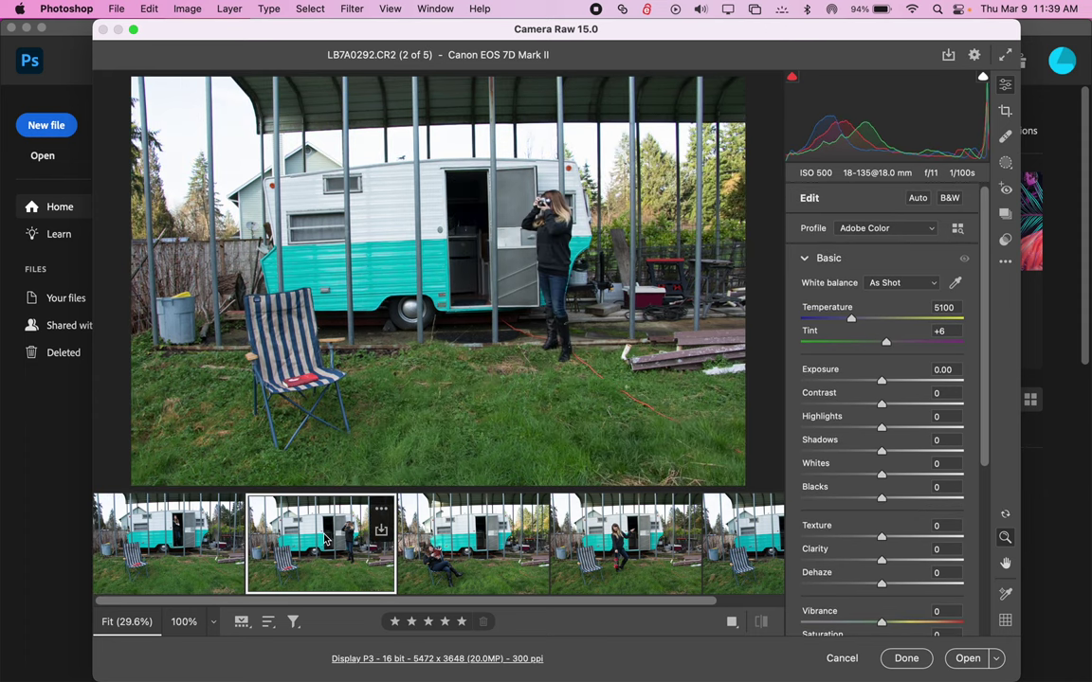
left_click(474, 540)
left_click(614, 535)
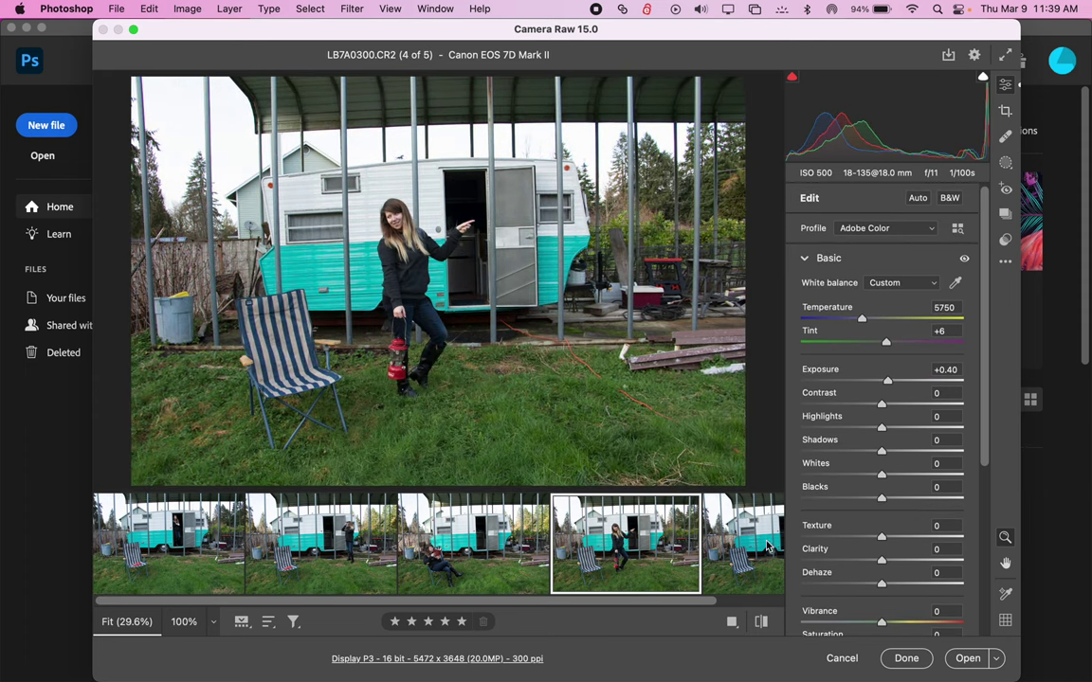
left_click(773, 550)
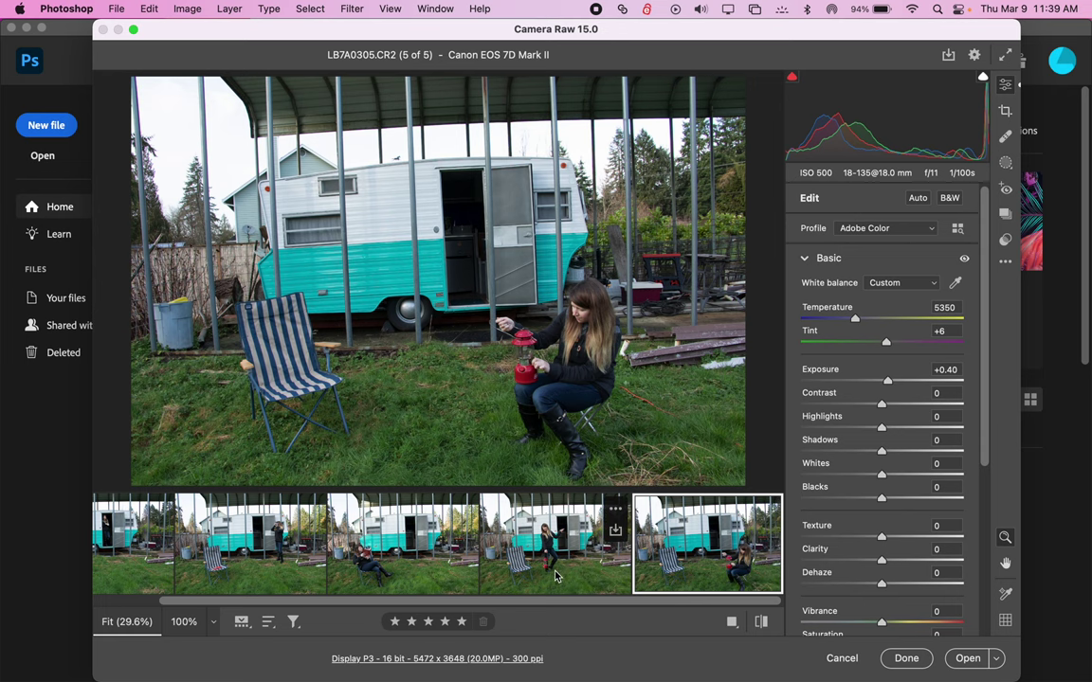
scroll(556, 575, "left", 3)
left_click(164, 563)
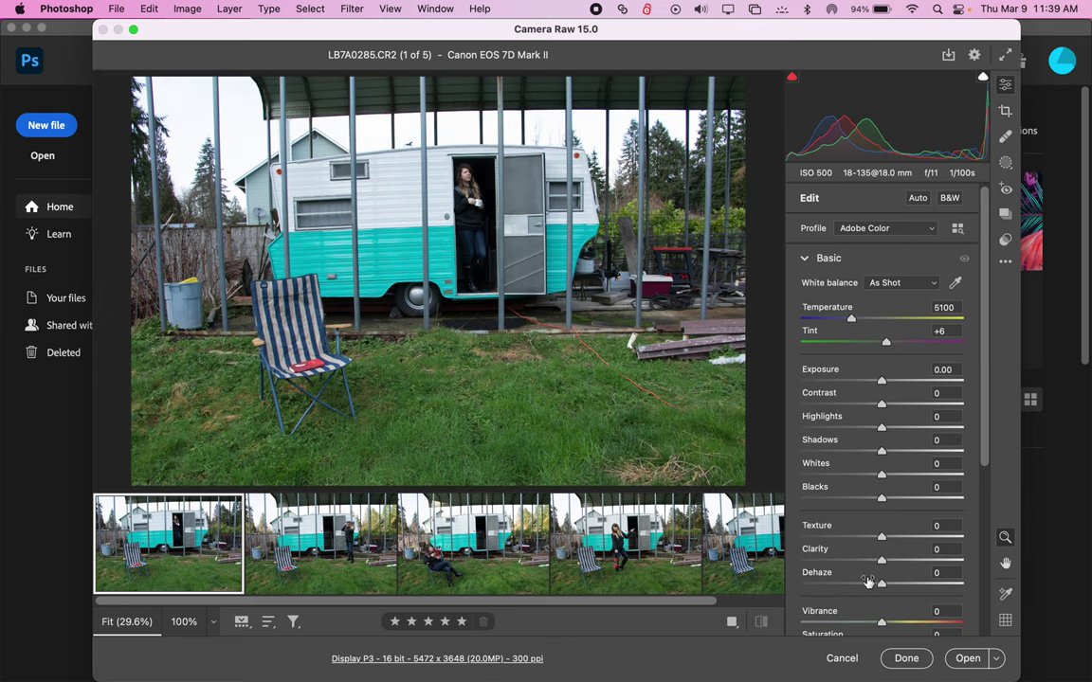
left_click(297, 575)
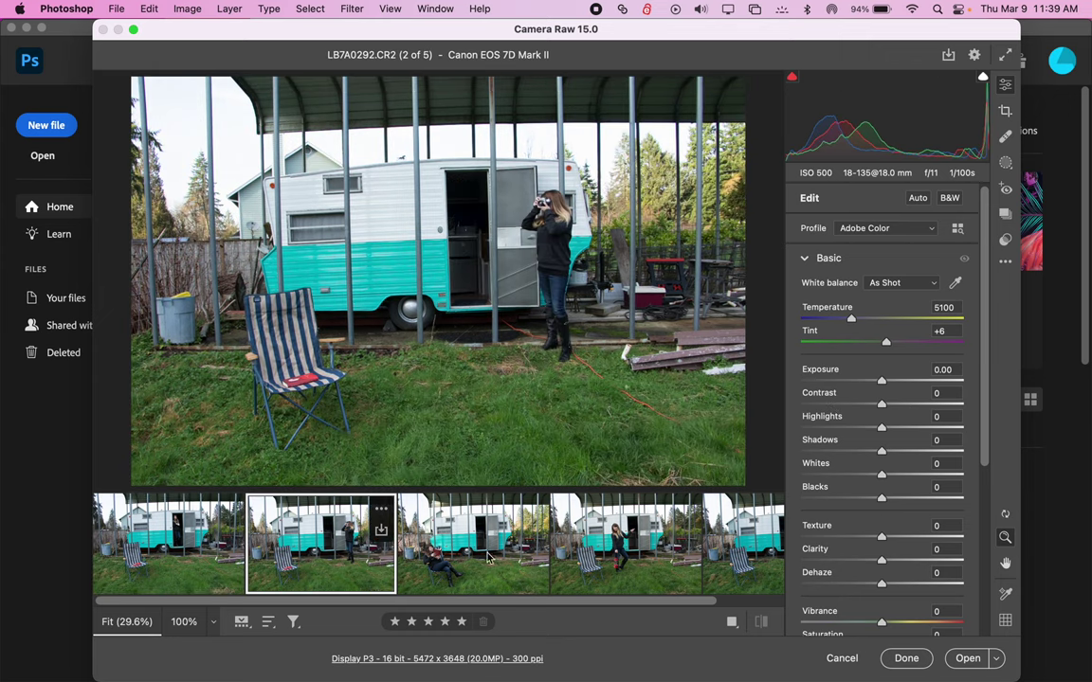
left_click(464, 564)
left_click(641, 559)
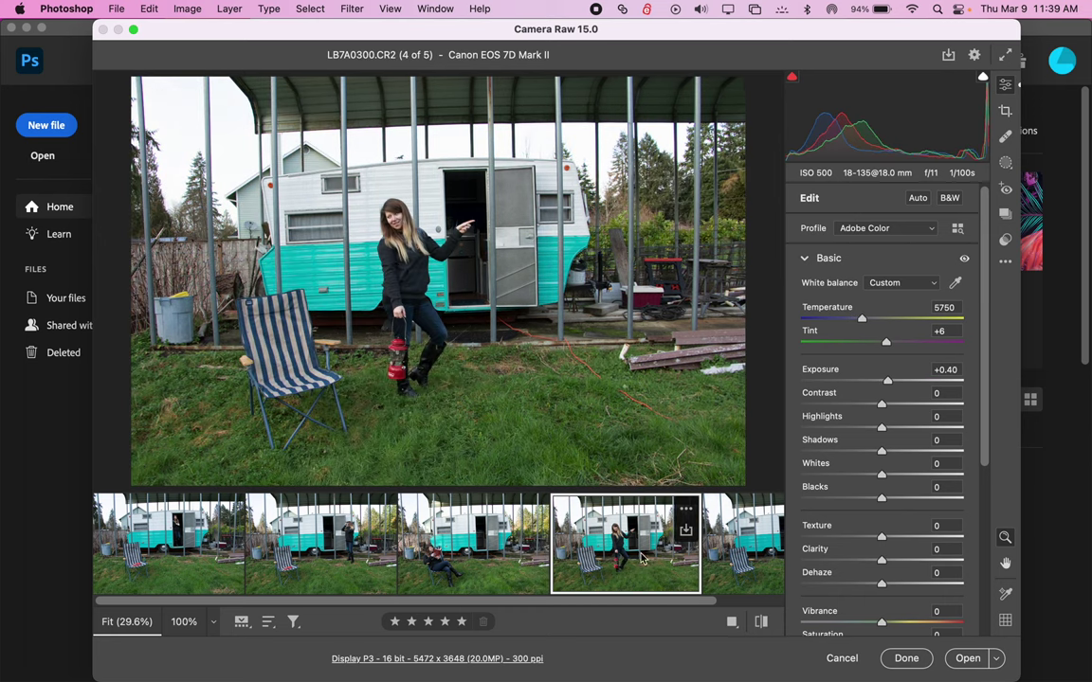
left_click(723, 569)
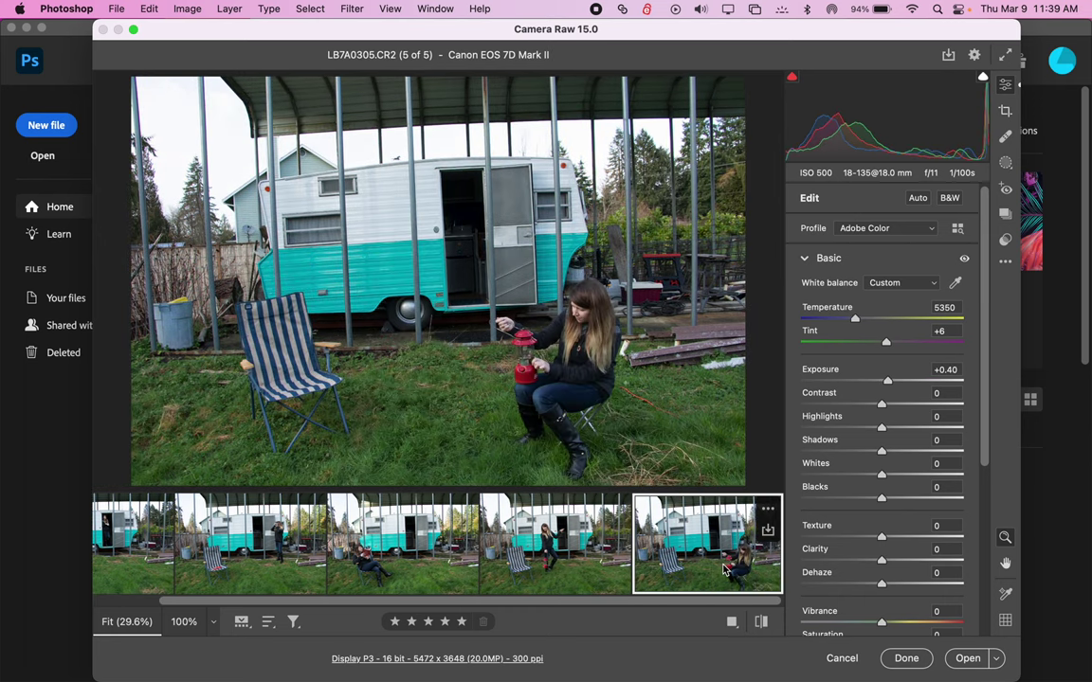
left_click(563, 563)
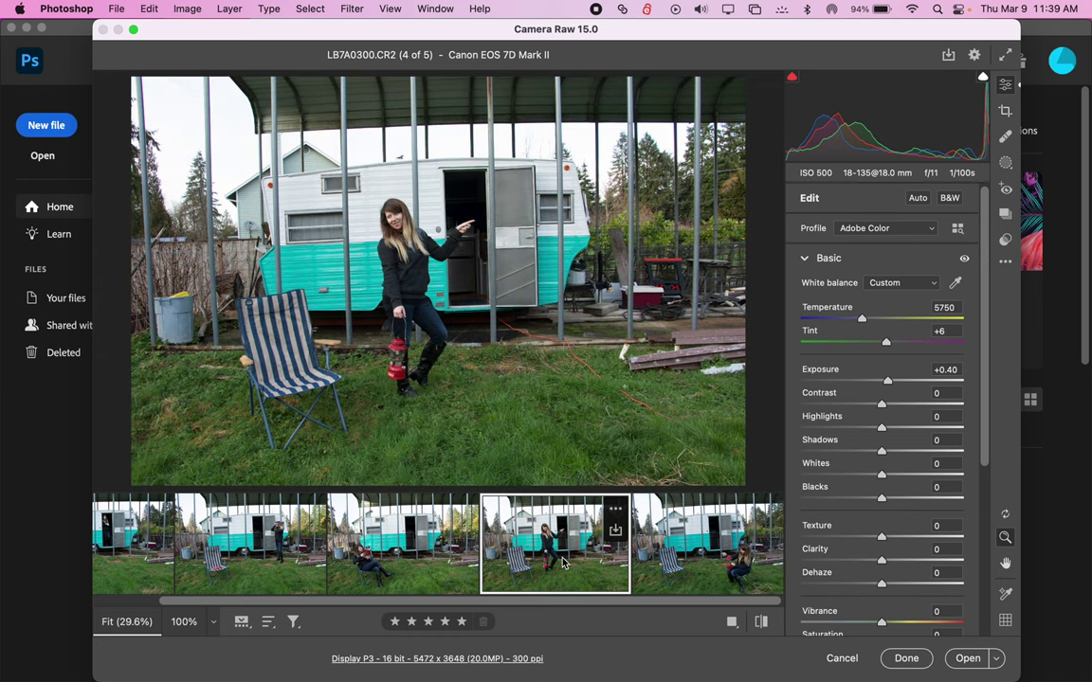
left_click(366, 551)
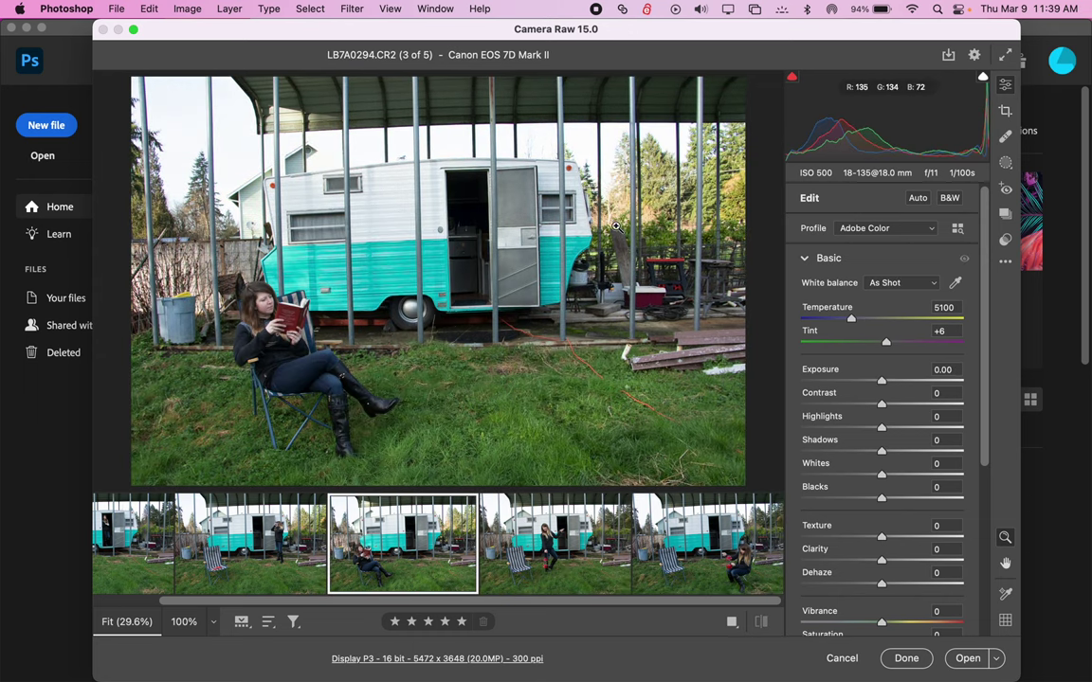
left_click(265, 566)
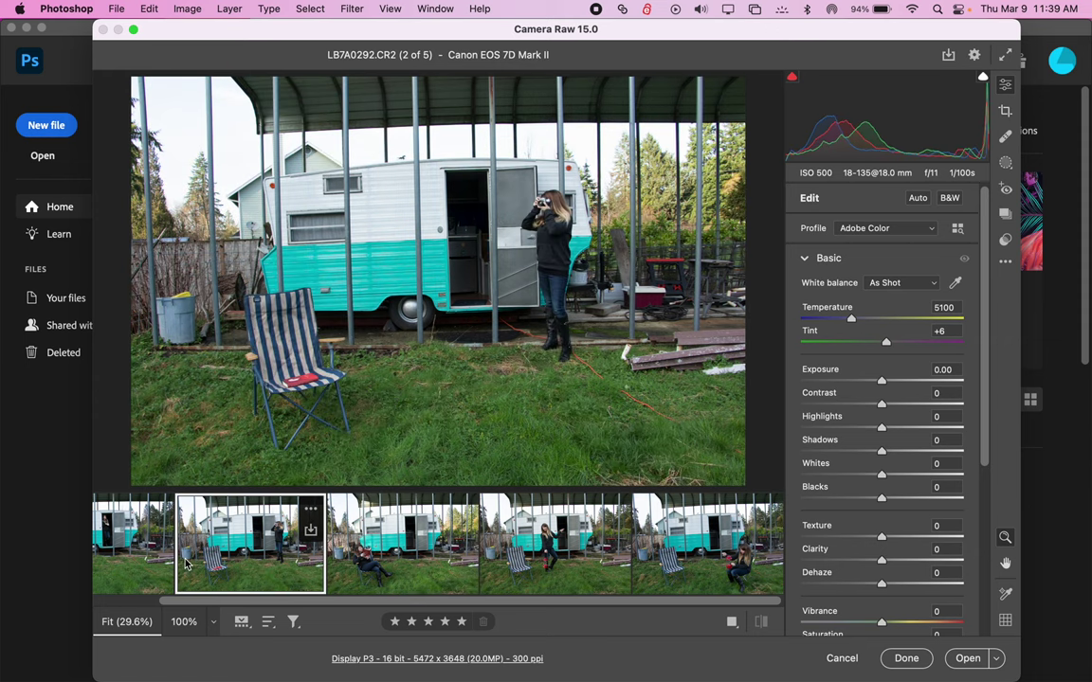
left_click(143, 554)
left_click(360, 555)
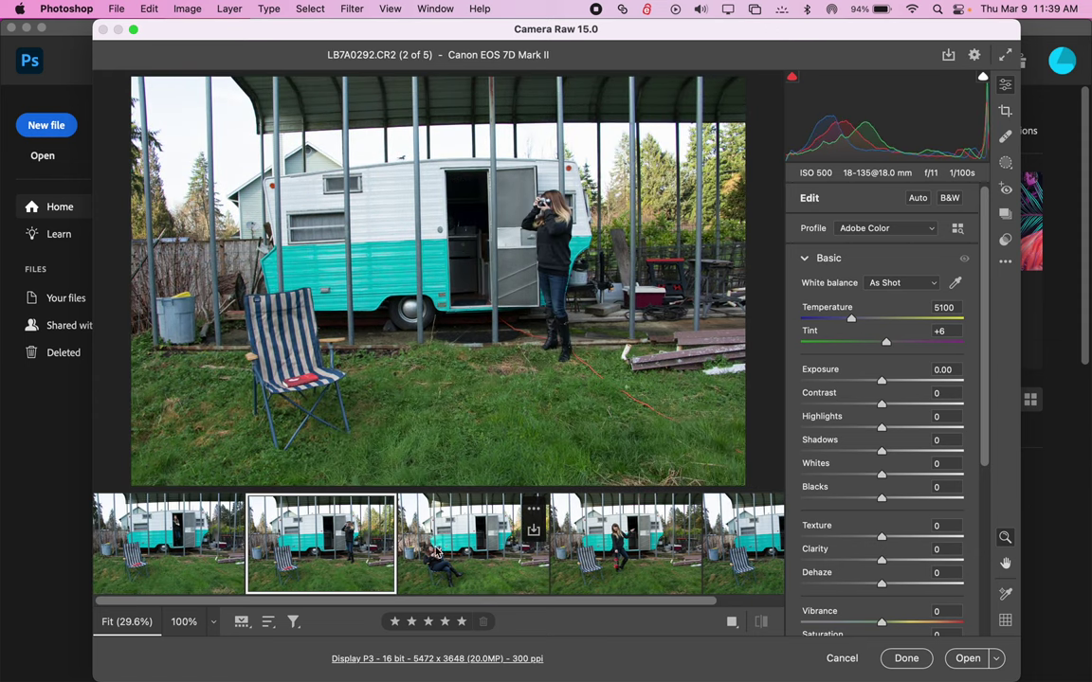
left_click(438, 552)
left_click(614, 560)
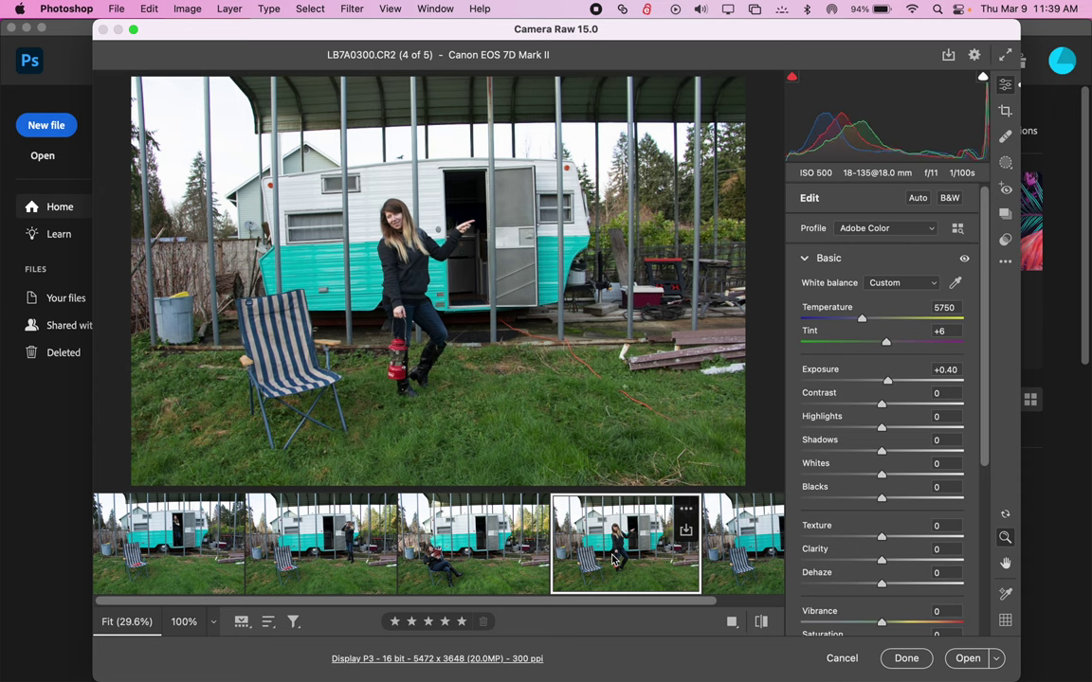
left_click(467, 569)
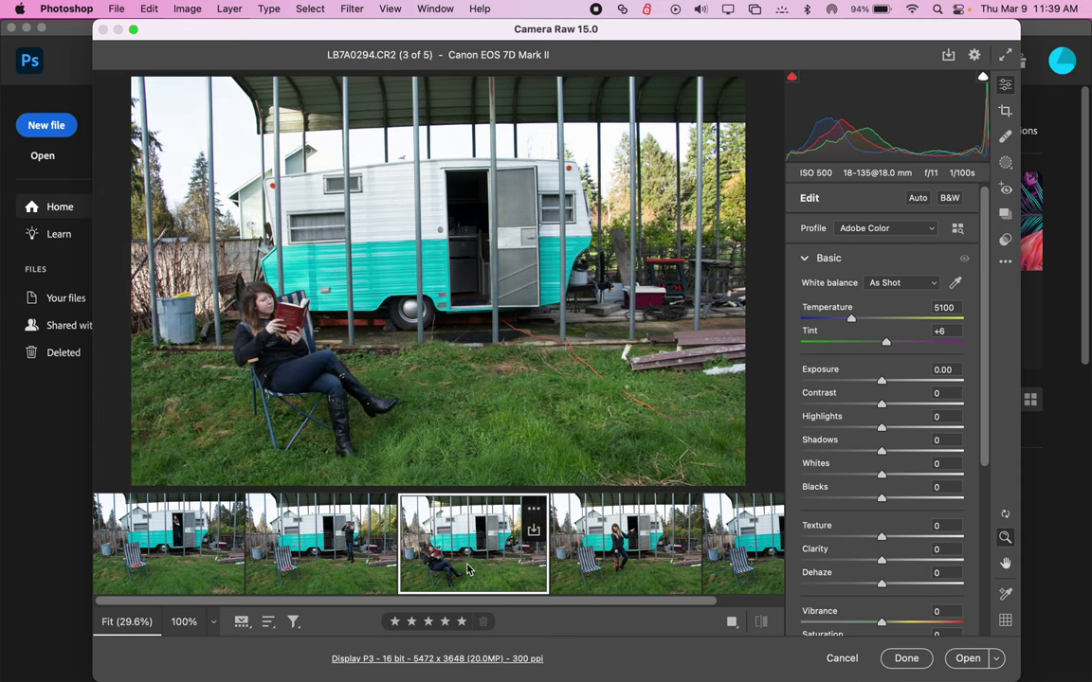
Set the exposure of LB7A0300.CR2 to +0.45 and its temperature to 6050
left_click(620, 573)
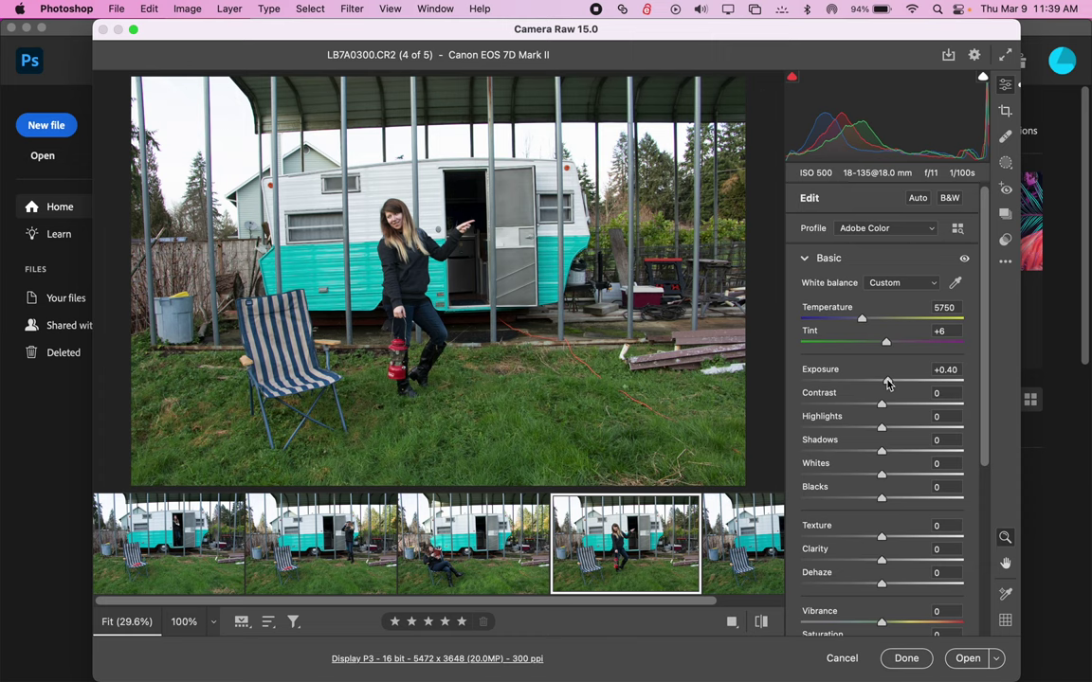
left_click_drag(887, 382, 889, 383)
left_click_drag(861, 320, 866, 320)
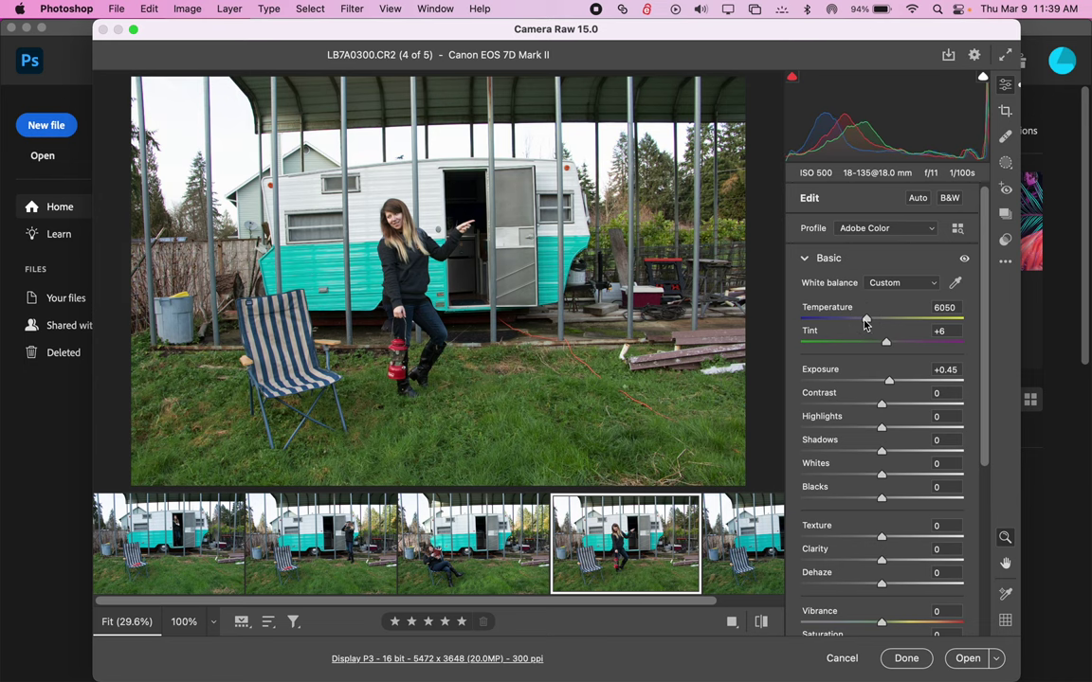
Slightly raise the exposure of LB7A0305.CR2 and make its white balance temperature a little warmer
left_click(731, 538)
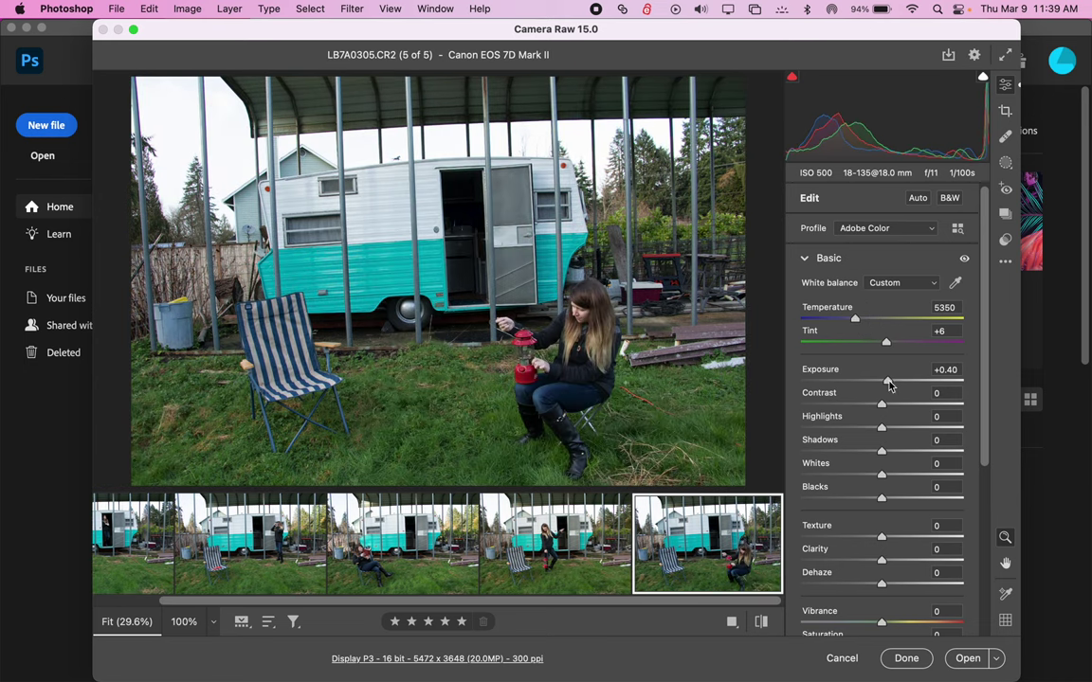
left_click_drag(886, 381, 889, 383)
left_click_drag(853, 319, 856, 319)
Compare LB7A0305.CR2 with the earlier photos and warm LB7A0285.CR2 to a temperature of 5450
left_click(559, 560)
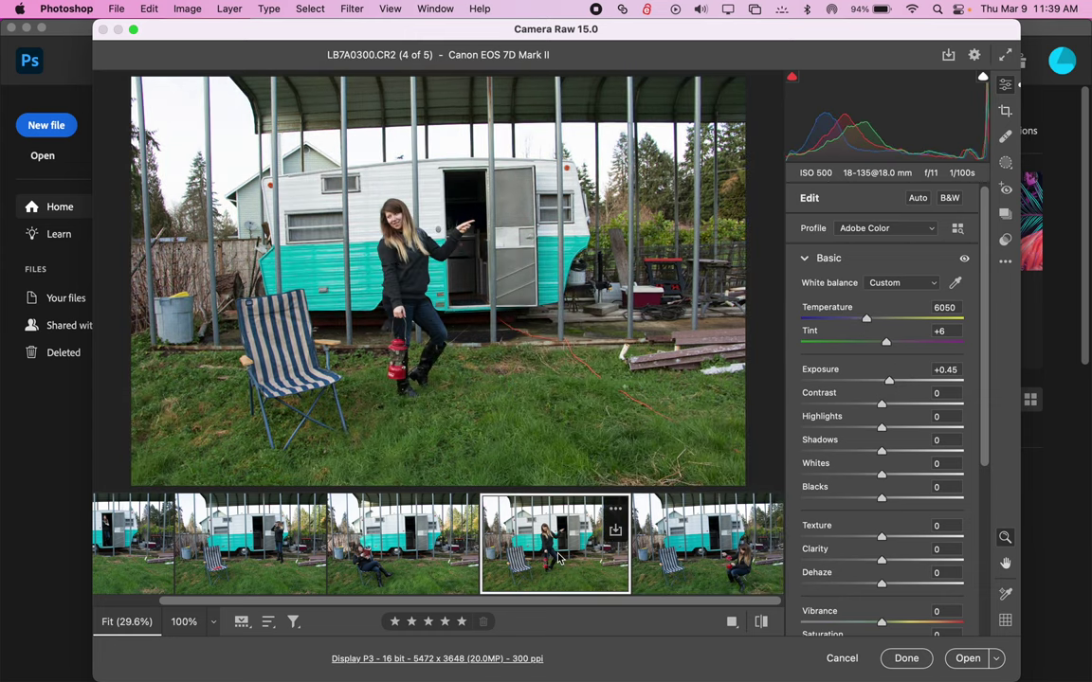
left_click(385, 507)
left_click(293, 507)
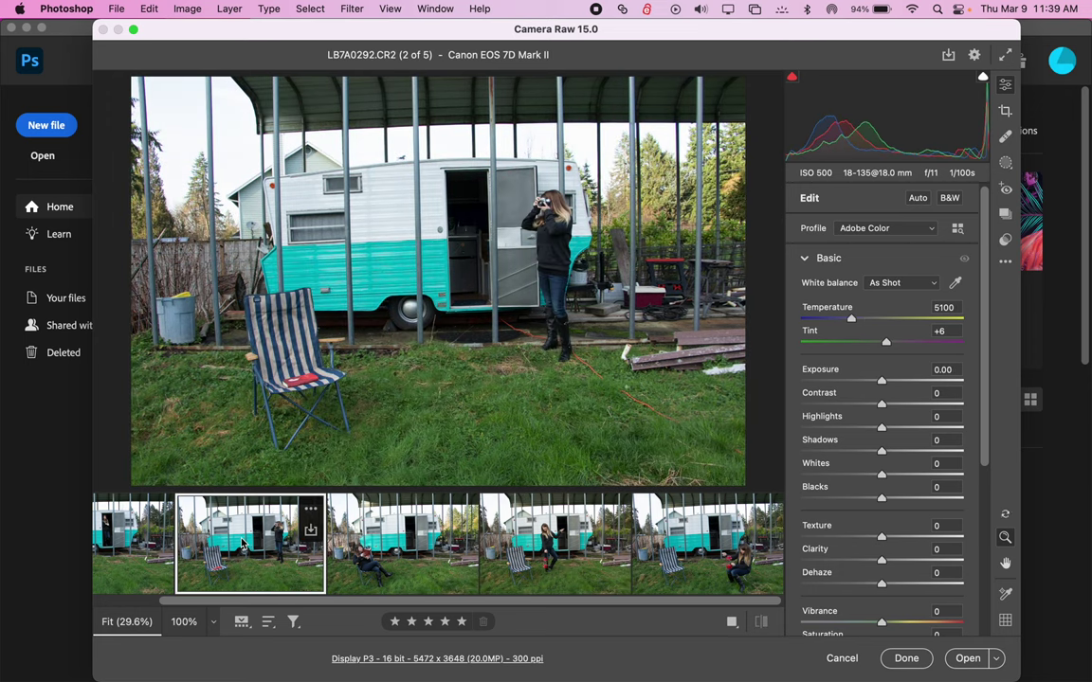
scroll(237, 545, "left", 3)
left_click(175, 552)
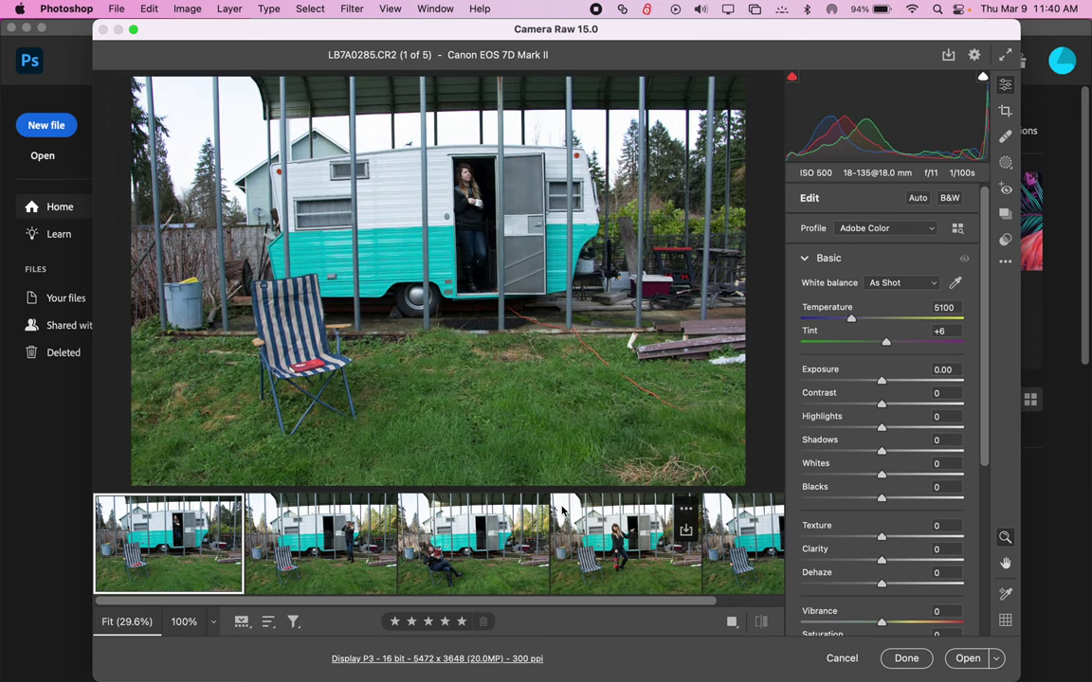
left_click_drag(850, 320, 857, 319)
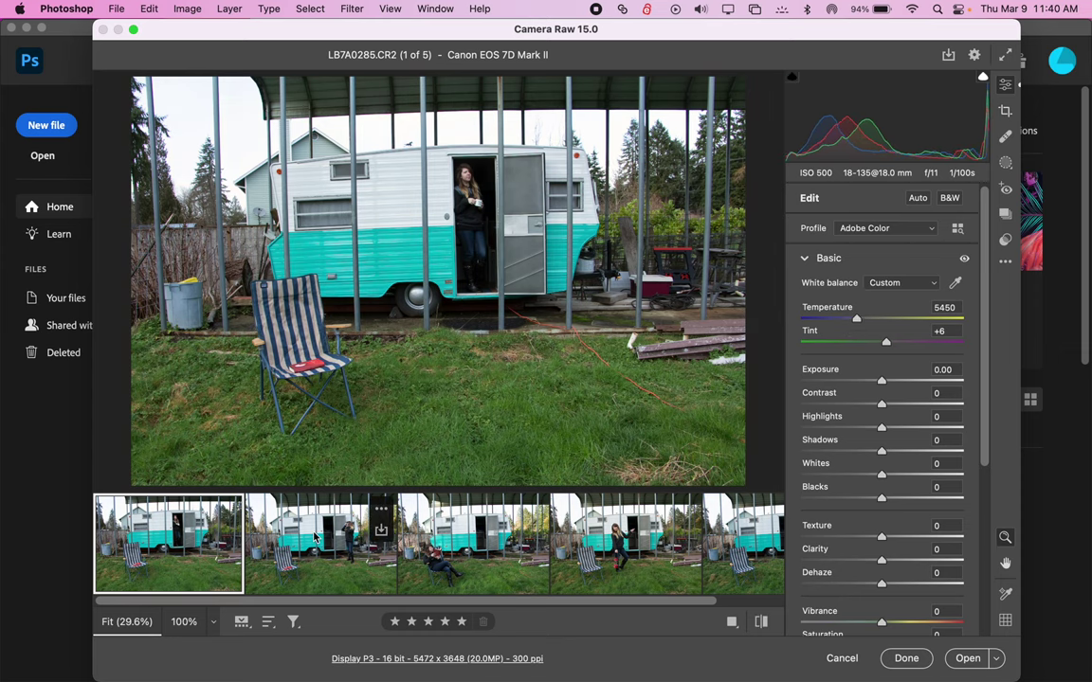
Review all five photos again to check how well their exposure and colour temperature match
left_click(314, 537)
left_click(473, 542)
left_click(625, 542)
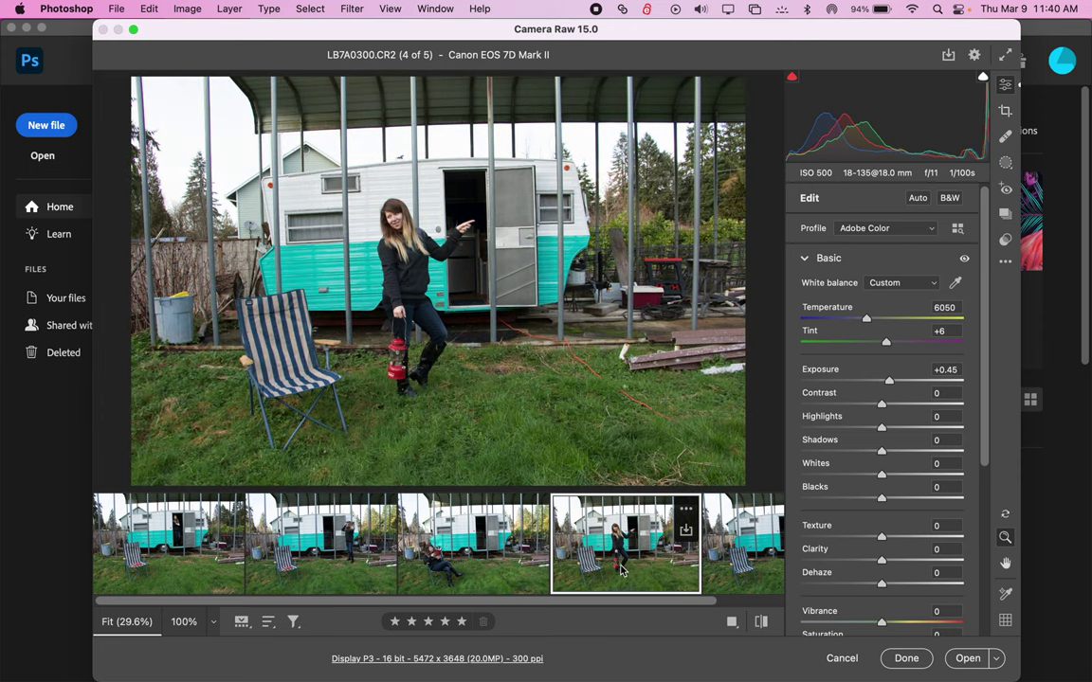
left_click(717, 550)
left_click(500, 517)
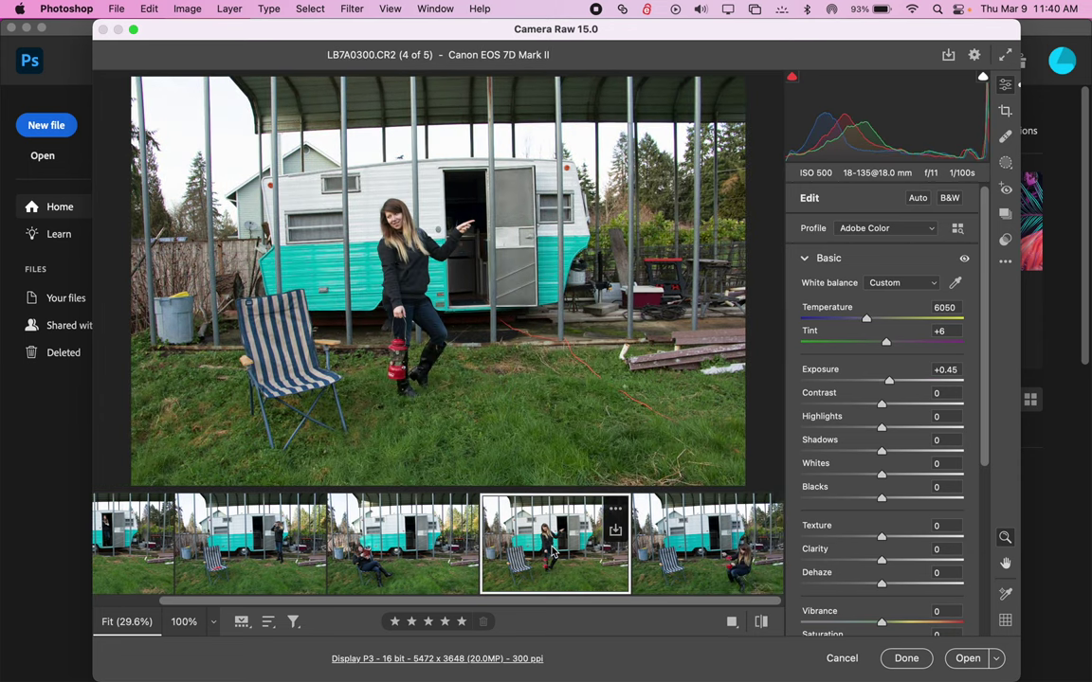
left_click(333, 525)
left_click(273, 563)
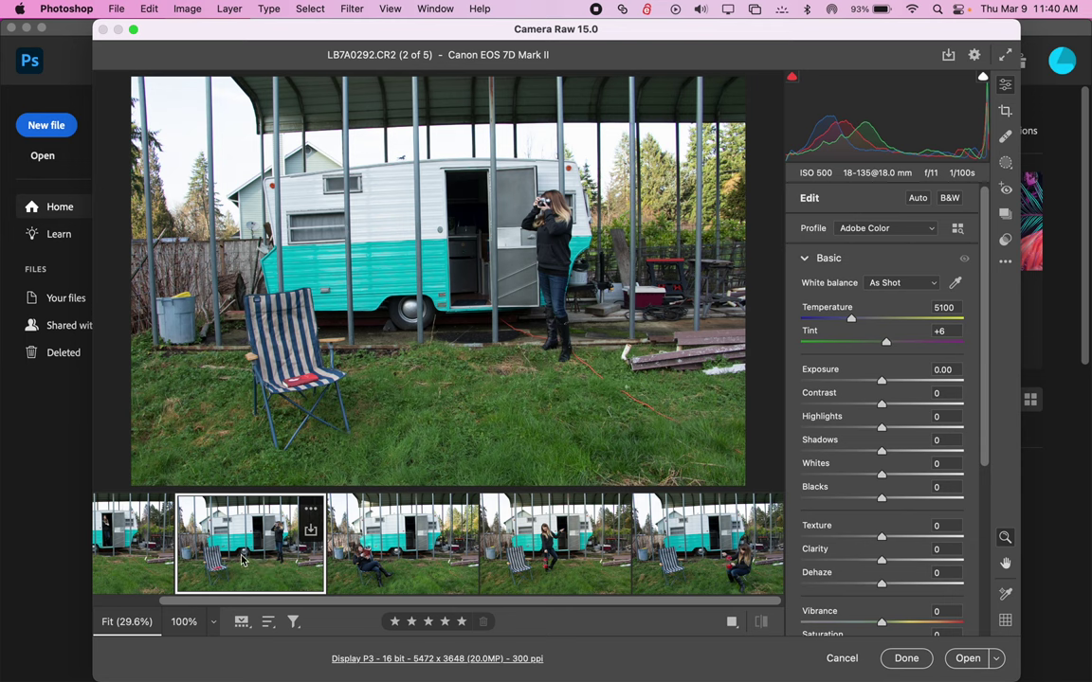
left_click(137, 545)
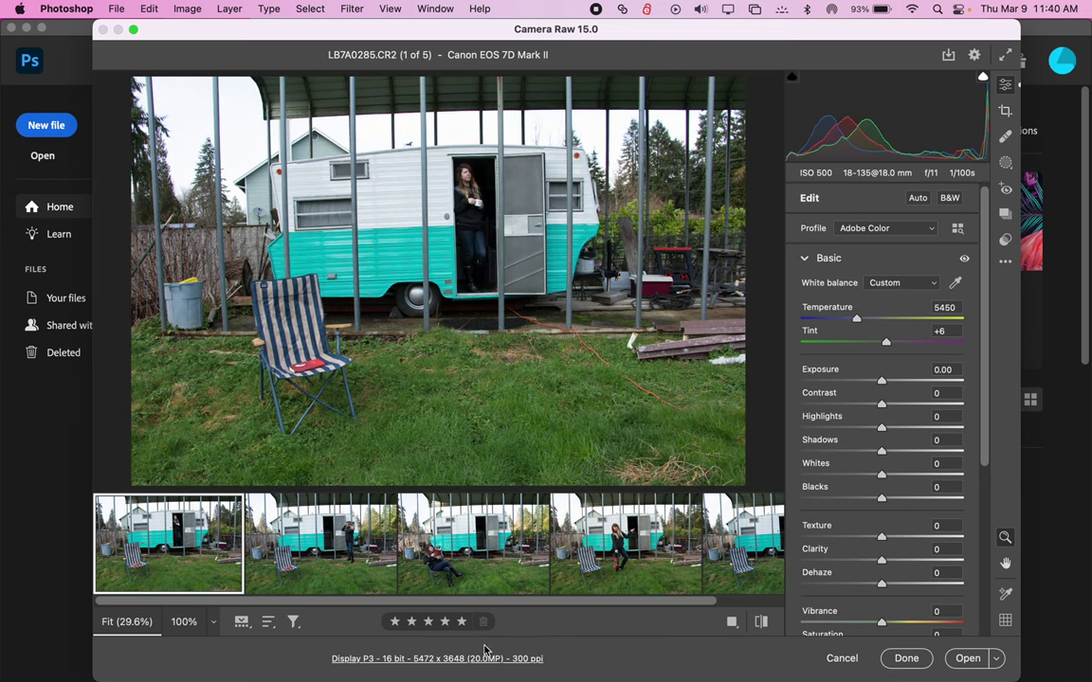
Select all five raw photos, LB7A0285.CR2 through LB7A0305.CR2, and open them in Photoshop as separate documents
mouse_move(348, 531)
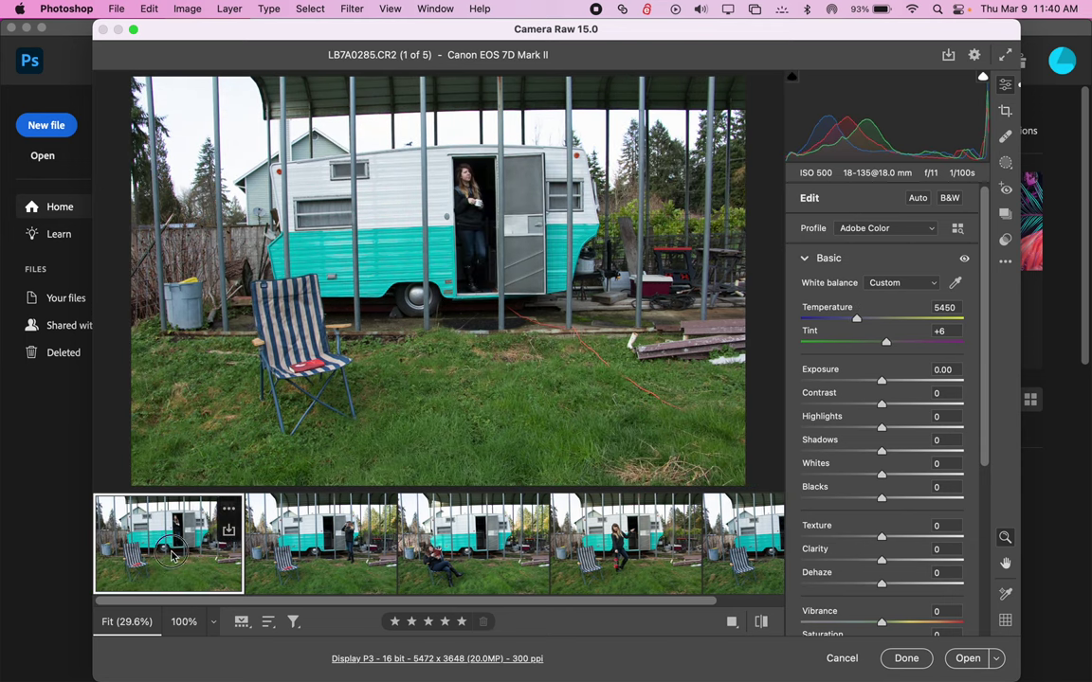
scroll(379, 568, "right", 3)
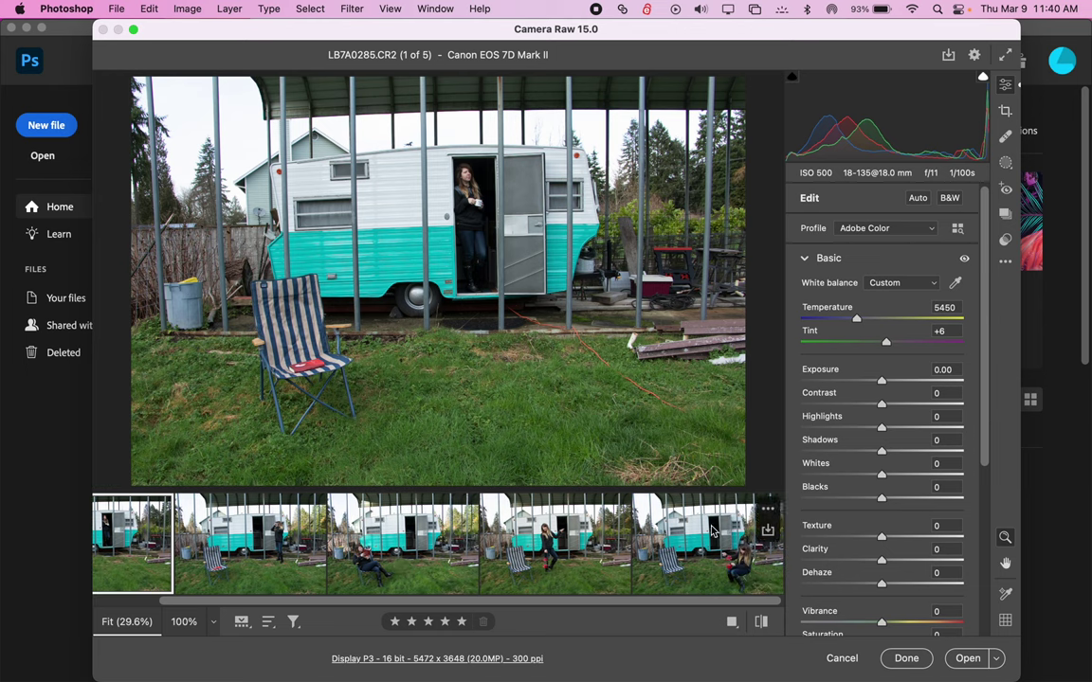
left_click(692, 551, "shift")
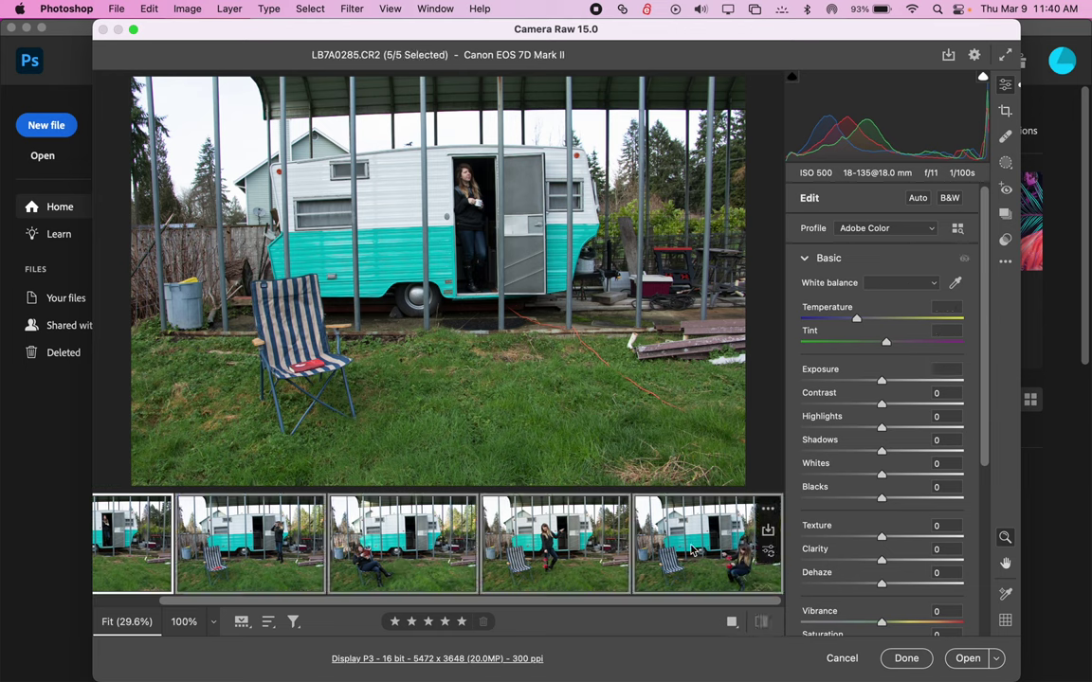
left_click(960, 664)
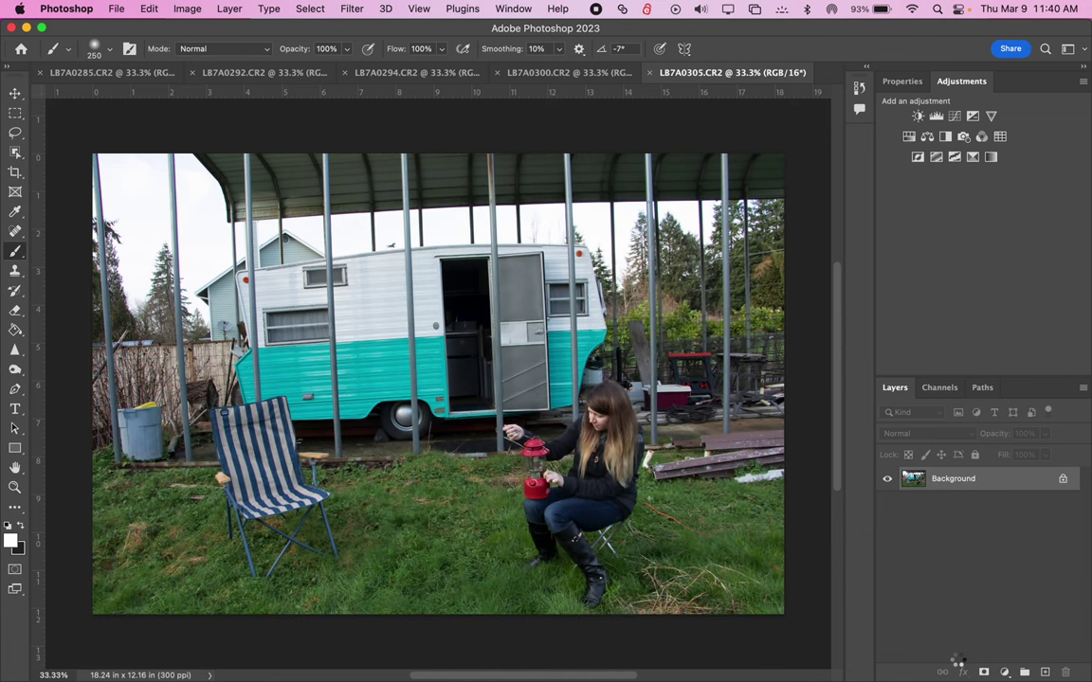
Examine the five opened photo documents and compare the woman's position and the camera framing in each
left_click(106, 72)
left_click(256, 73)
left_click(417, 73)
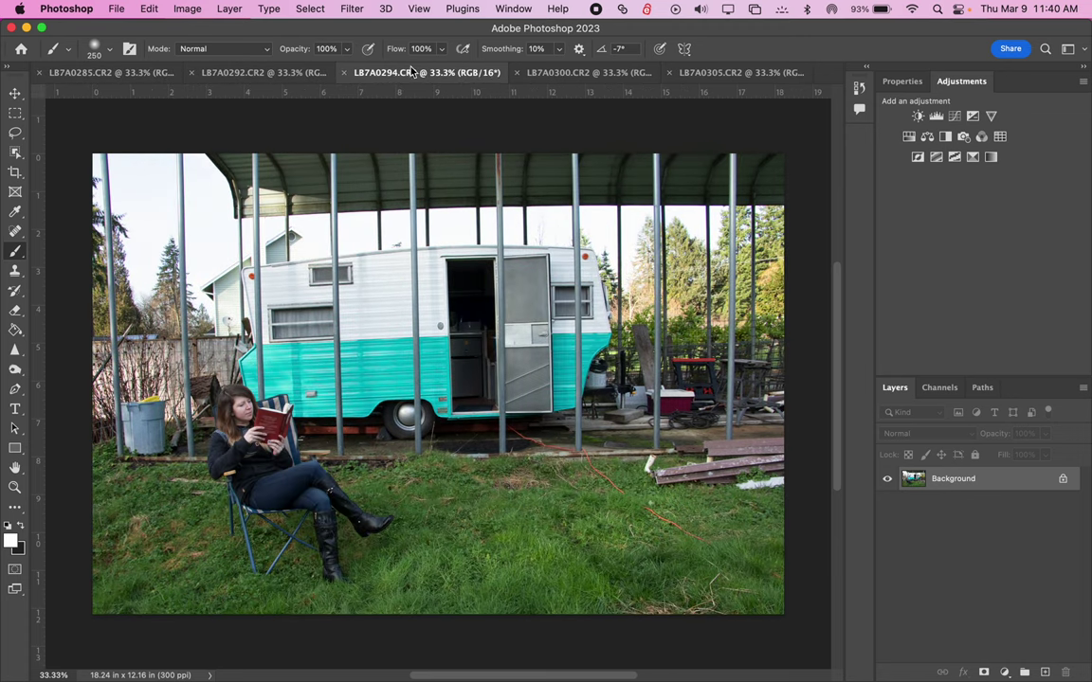
left_click(569, 73)
left_click(711, 74)
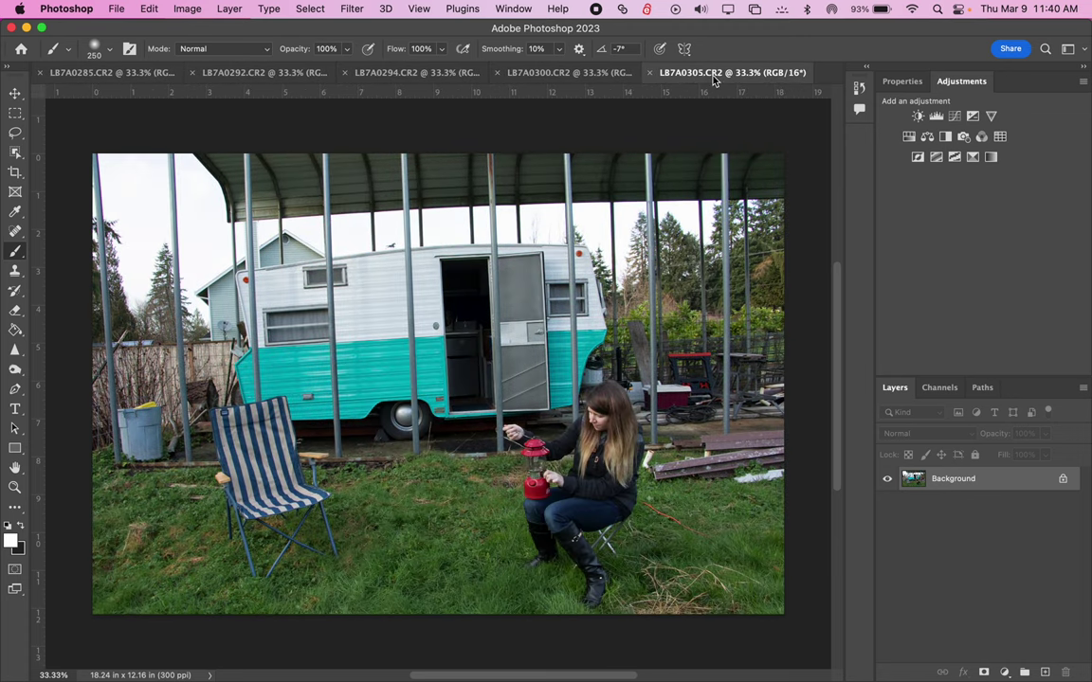
left_click(580, 74)
left_click(439, 80)
left_click(278, 75)
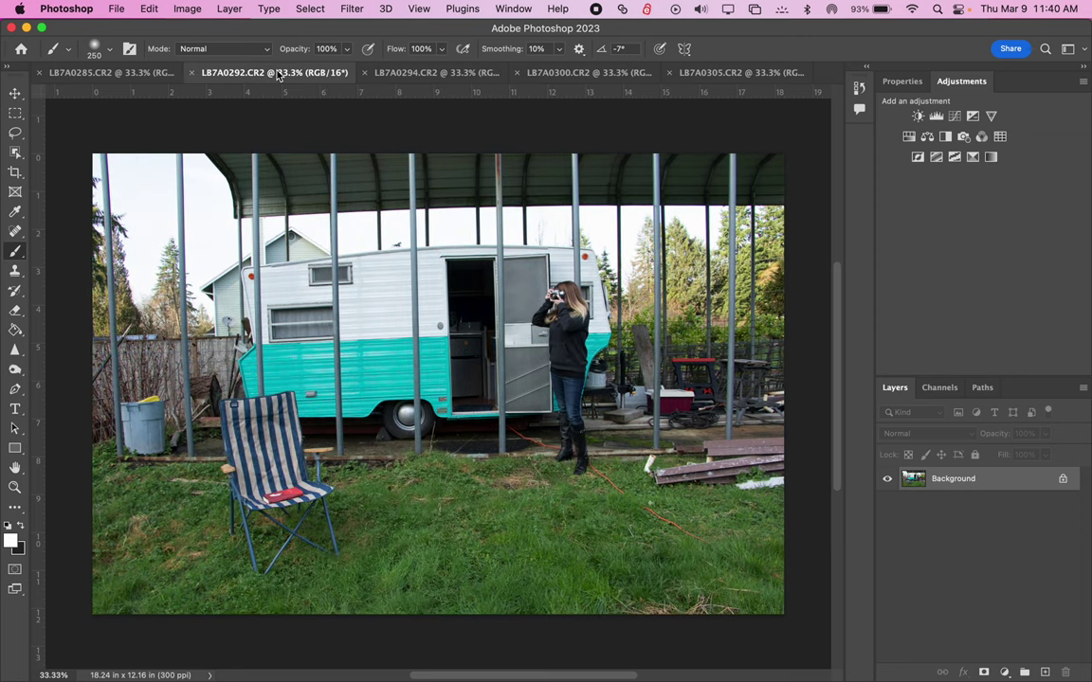
left_click(143, 80)
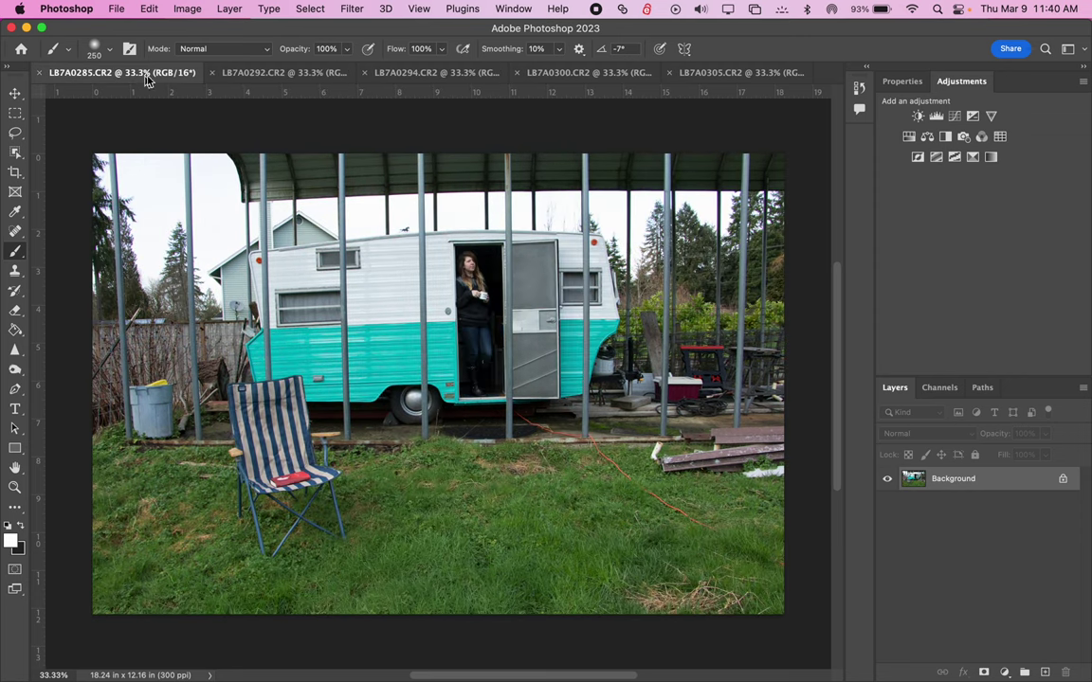
left_click(218, 74)
left_click(138, 72)
left_click(300, 78)
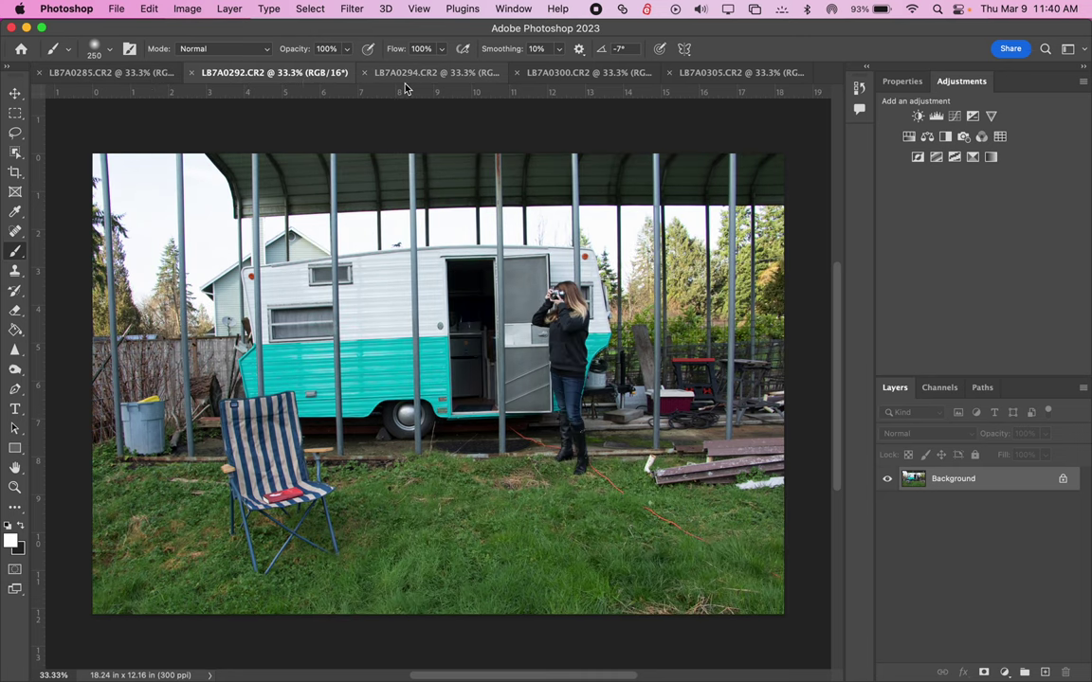
left_click(410, 76)
left_click(585, 73)
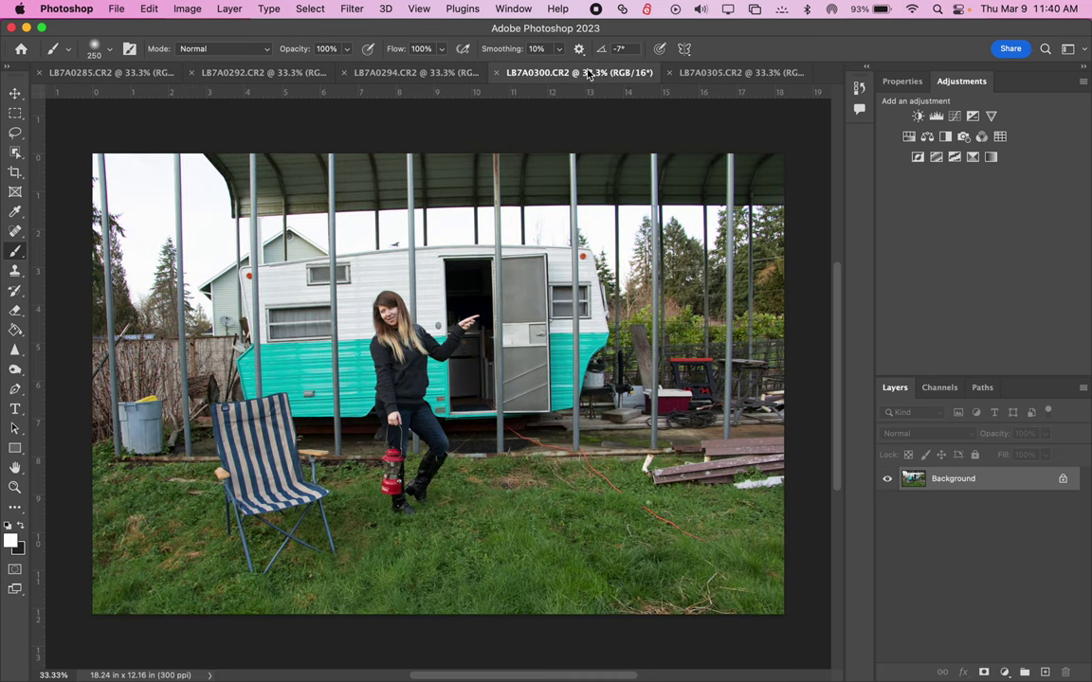
left_click(699, 74)
left_click(290, 74)
left_click(141, 76)
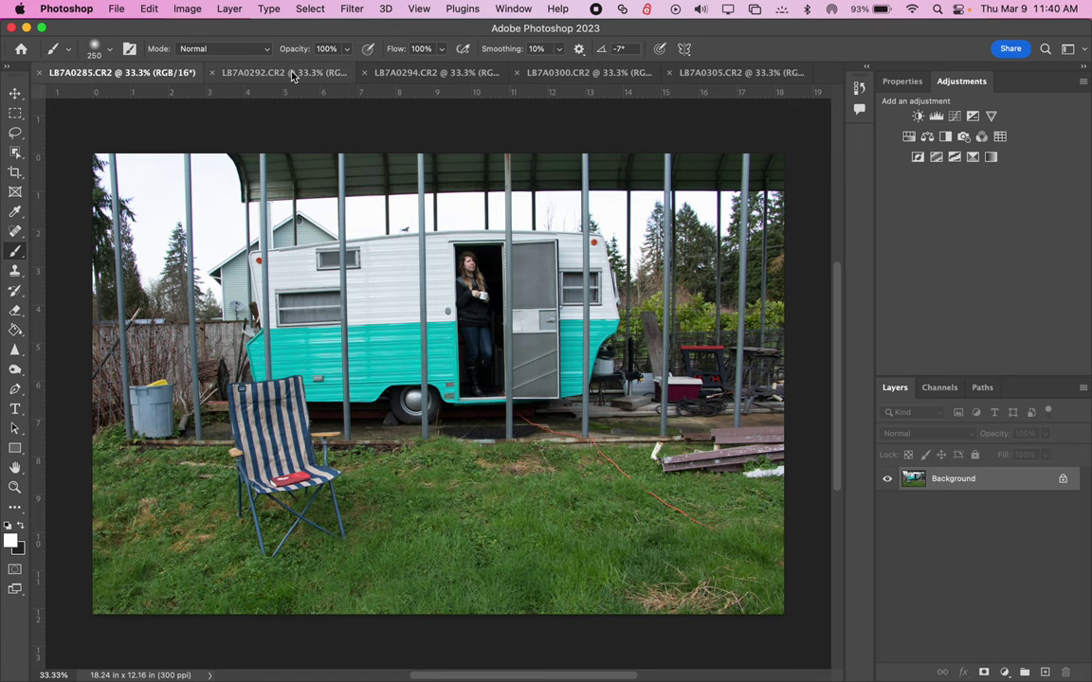
Compare the camera framing and the woman's position in LB7A0305.CR2, LB7A0300.CR2, LB7A0294.CR2 and LB7A0292.CR2 once more
left_click(698, 74)
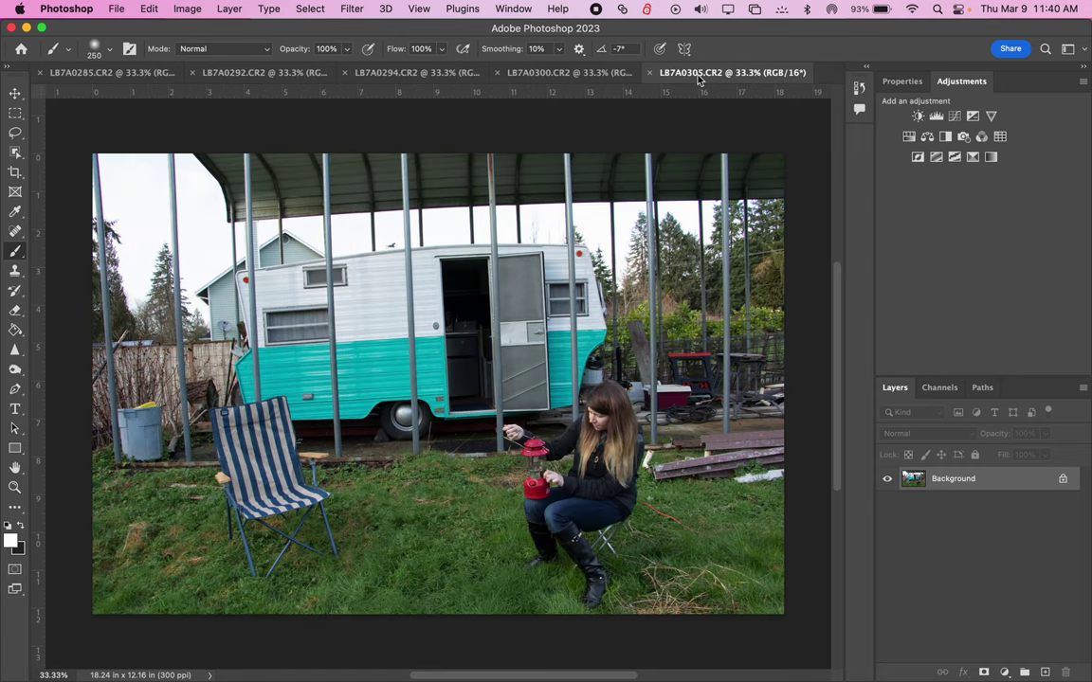
left_click(573, 76)
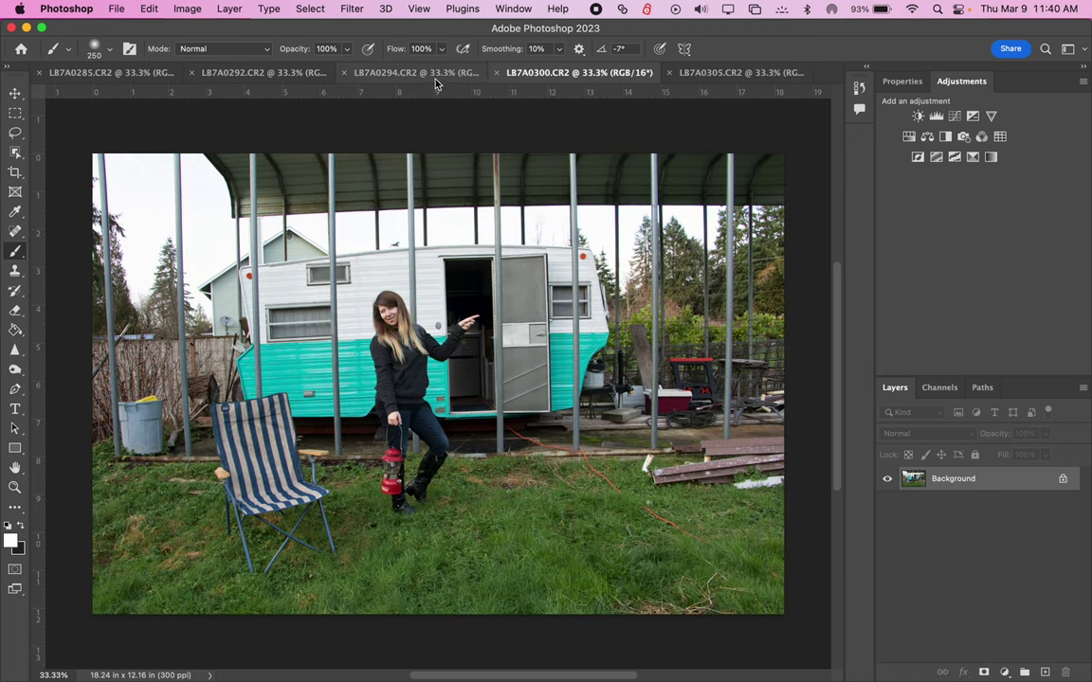
left_click(422, 76)
left_click(280, 74)
left_click(730, 75)
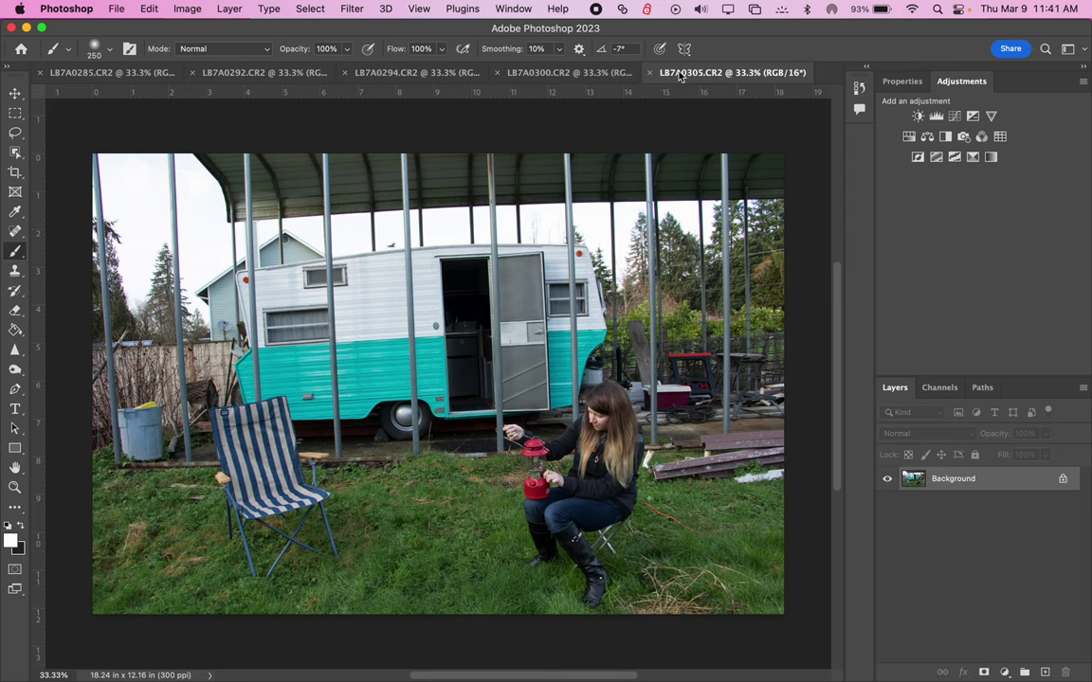
Copy the entire LB7A0300.CR2 photo and paste it as a new layer into the LB7A0305.CR2 document
left_click(580, 75)
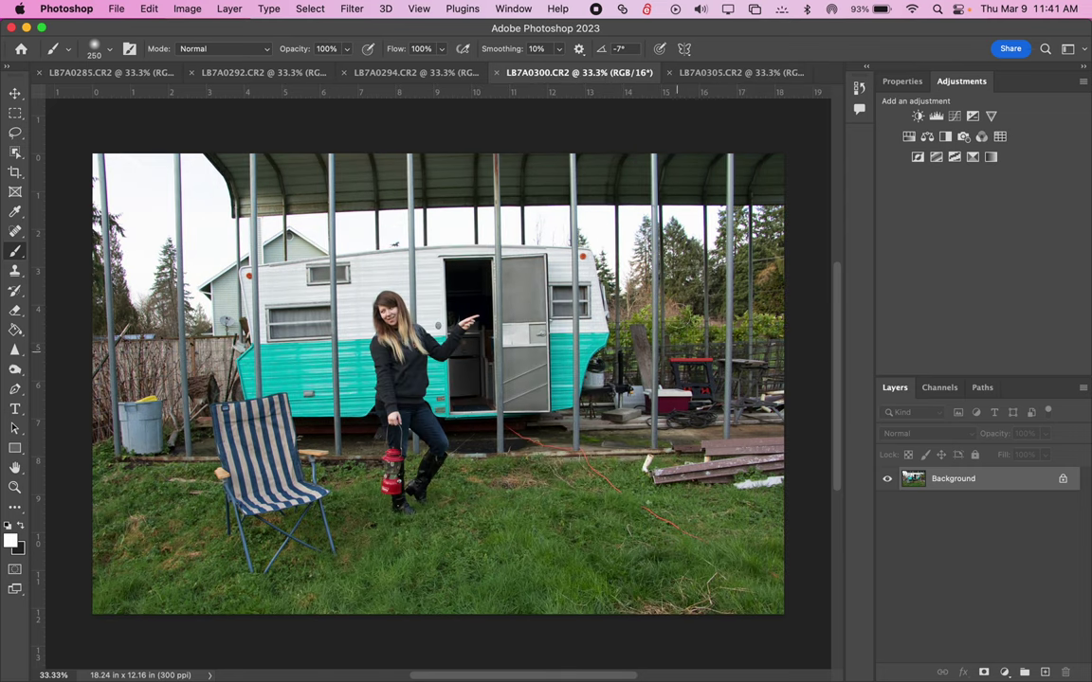
key("v")
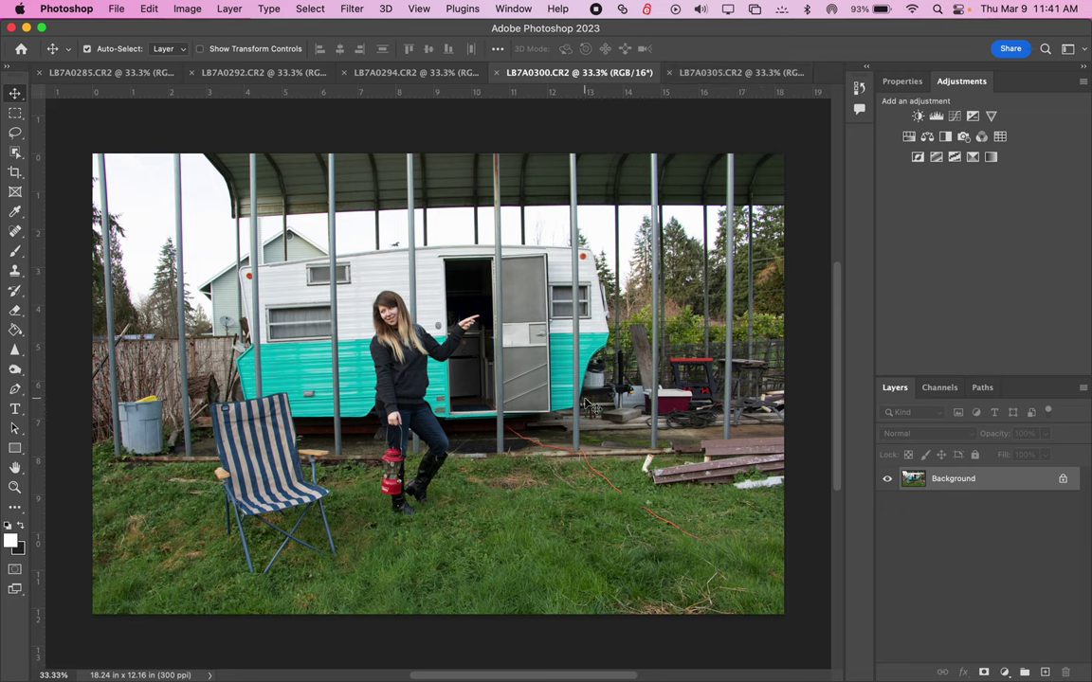
key("super+a")
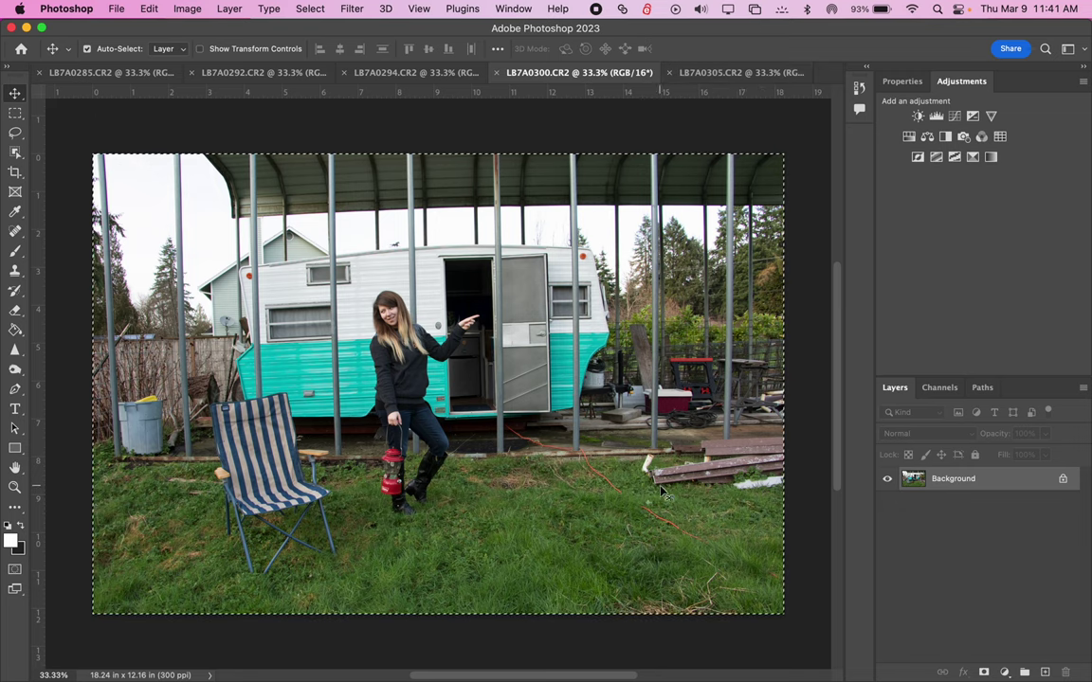
key("super+c")
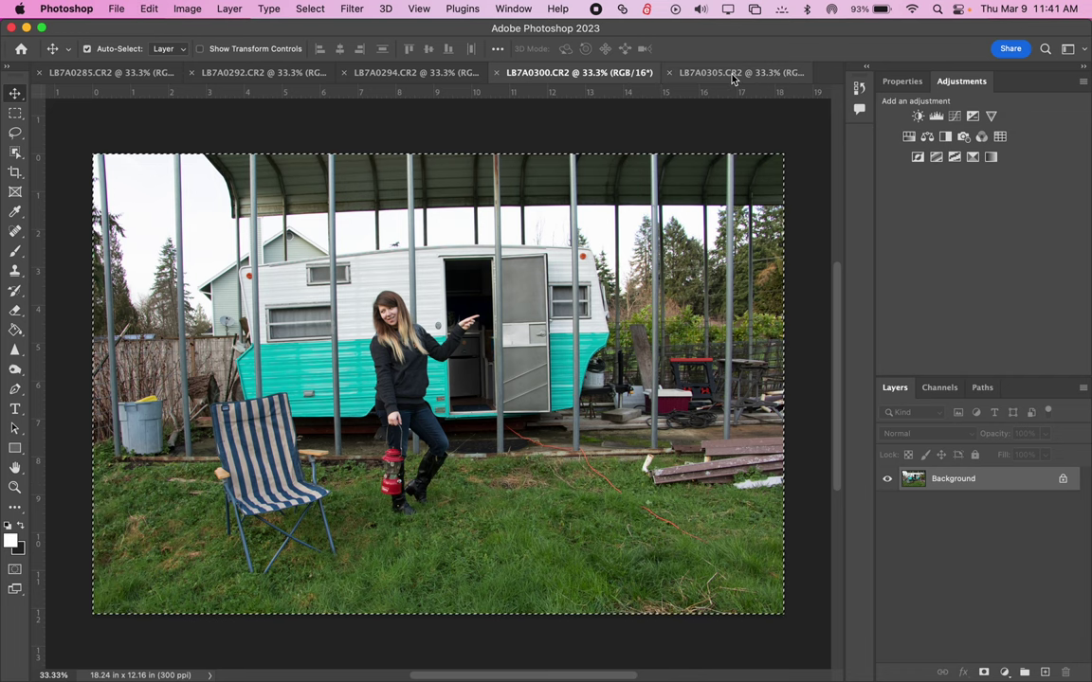
left_click(731, 76)
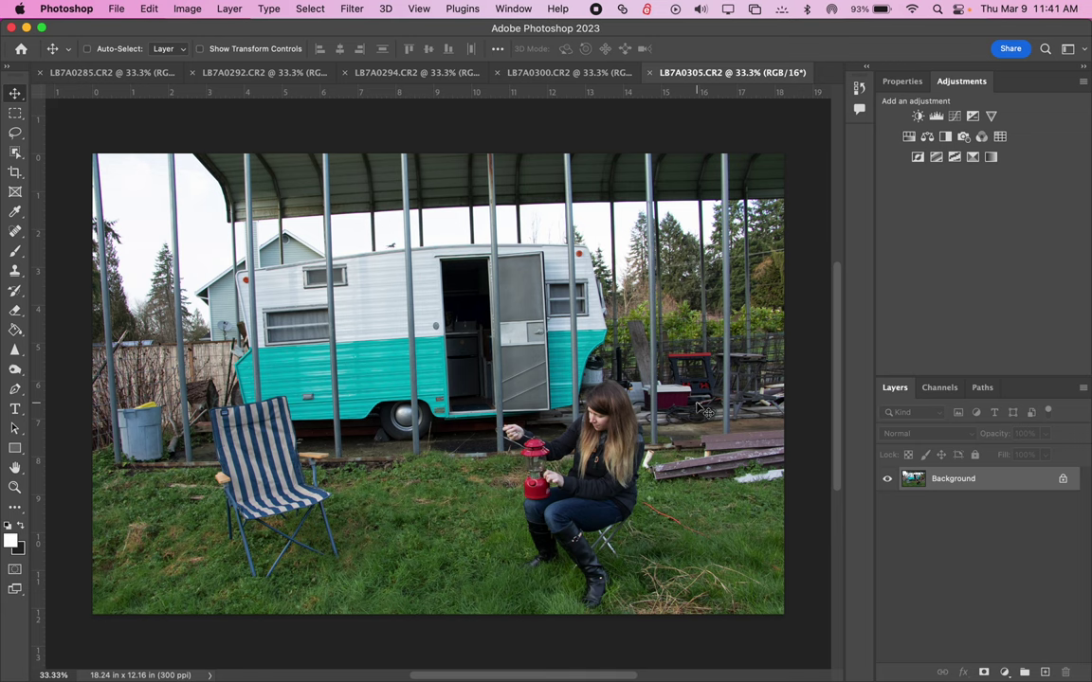
key("super+v")
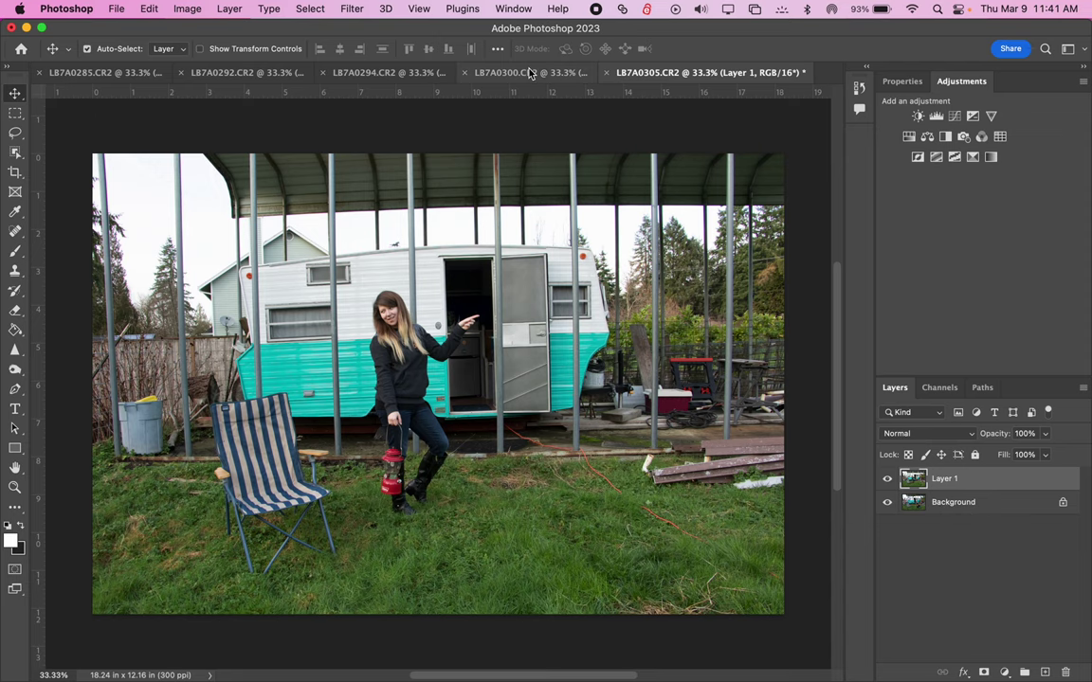
Copy the whole LB7A0294.CR2 photo of the woman reading into LB7A0305.CR2 as another layer
left_click(372, 76)
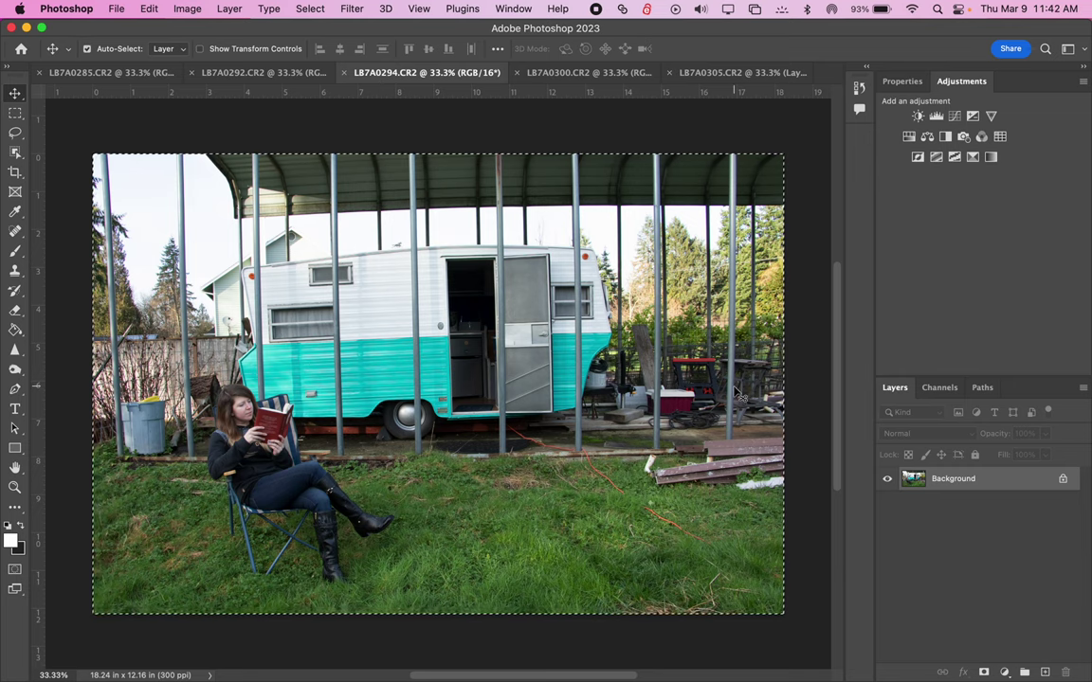
key("super+a")
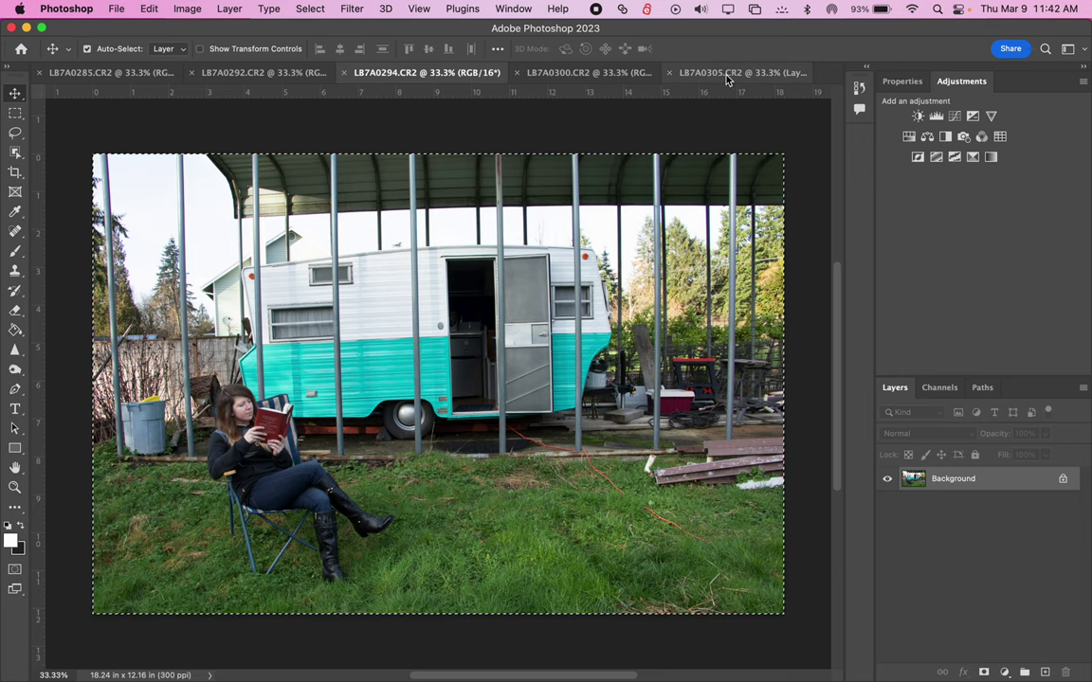
left_click(726, 75)
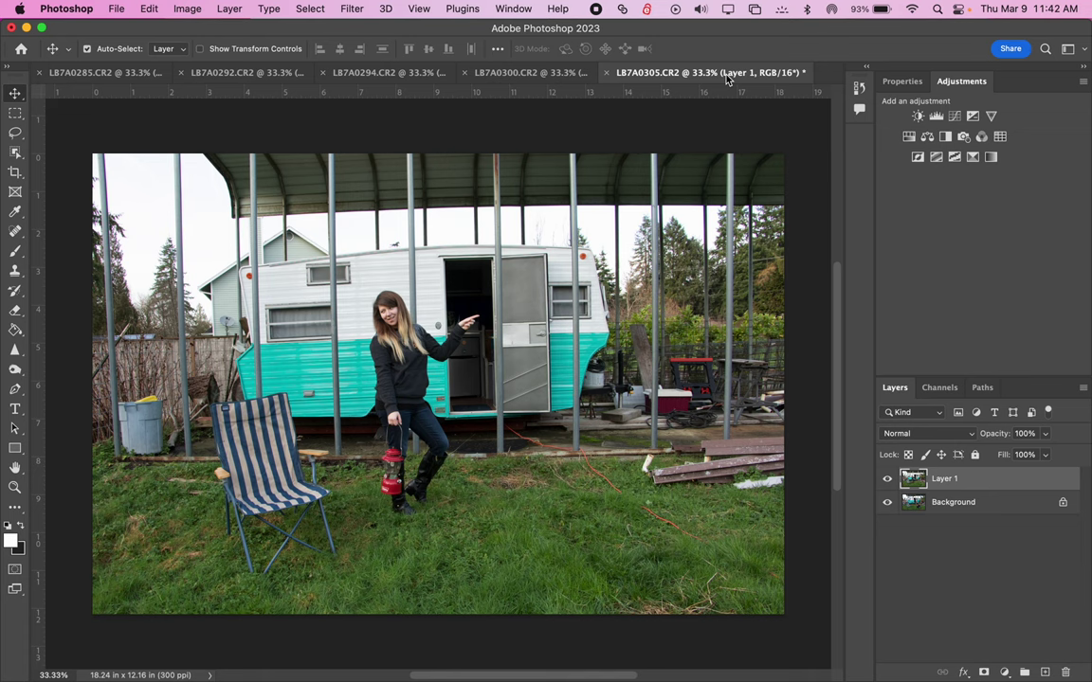
key("super+v")
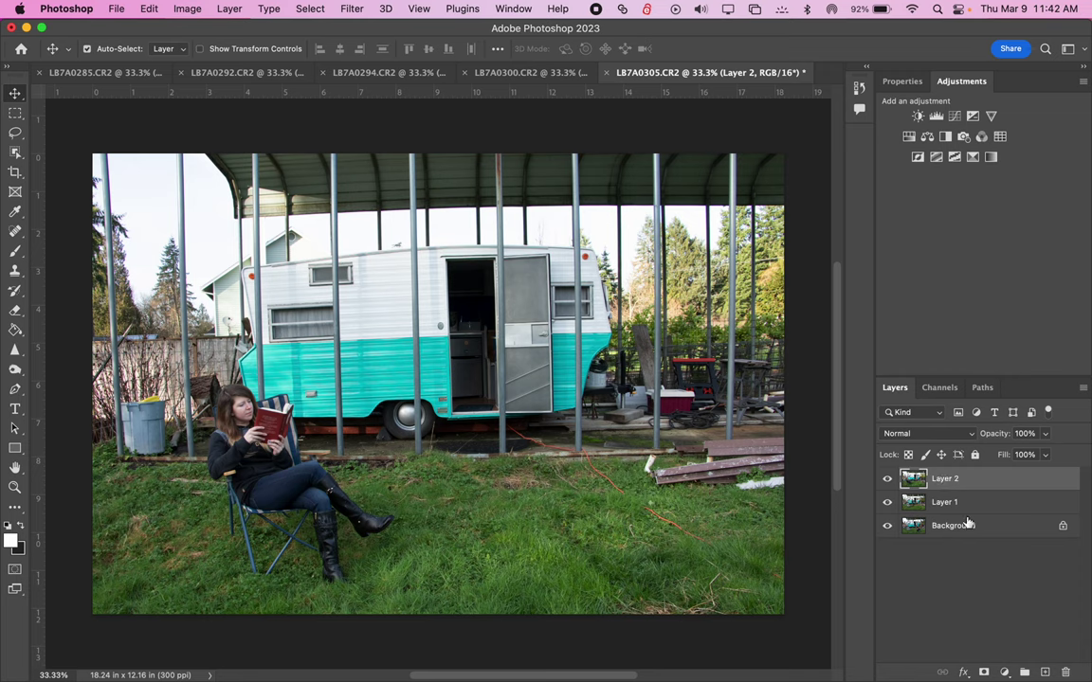
Copy the whole LB7A0292.CR2 photo of the woman with the camera into LB7A0305.CR2 as another layer
left_click(275, 73)
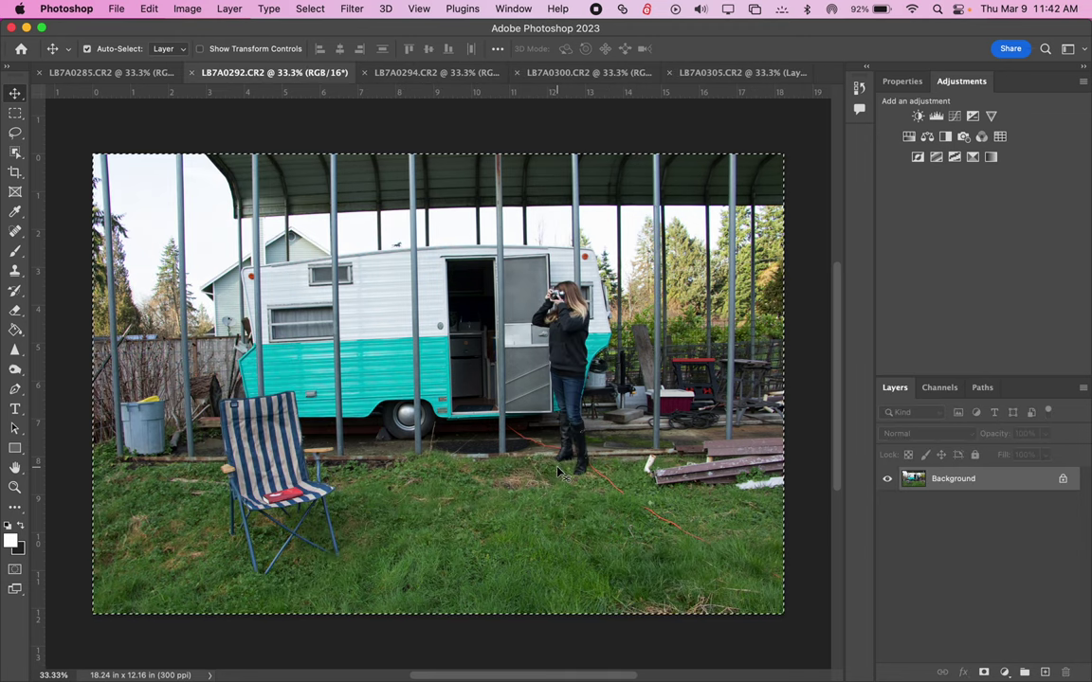
key("super+a")
left_click(716, 73)
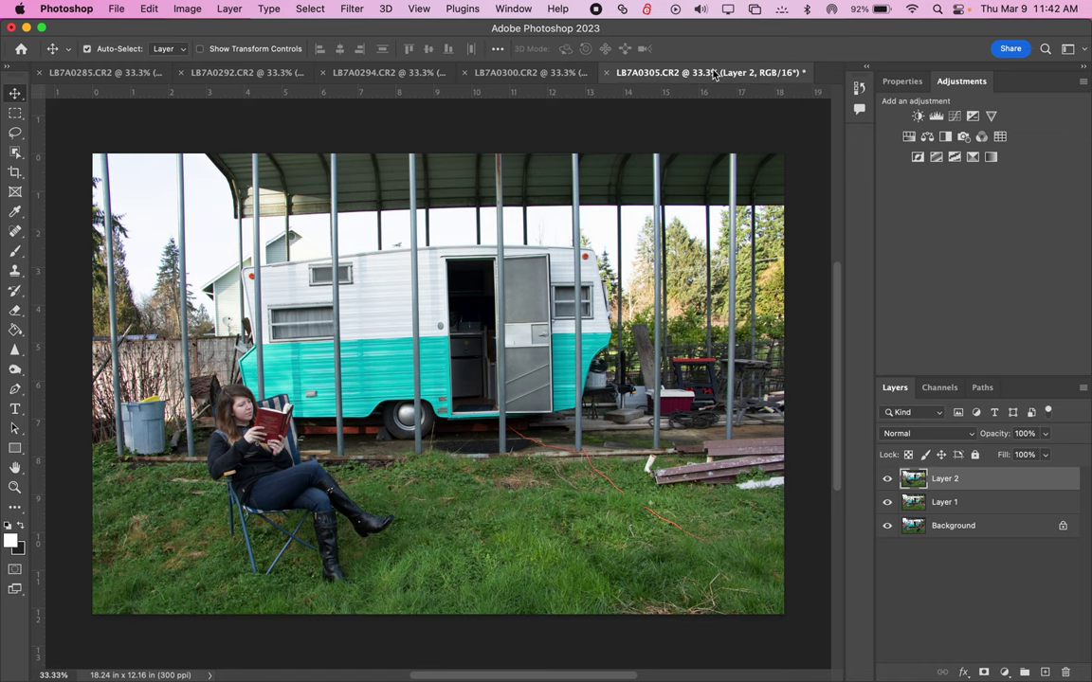
key("super+v")
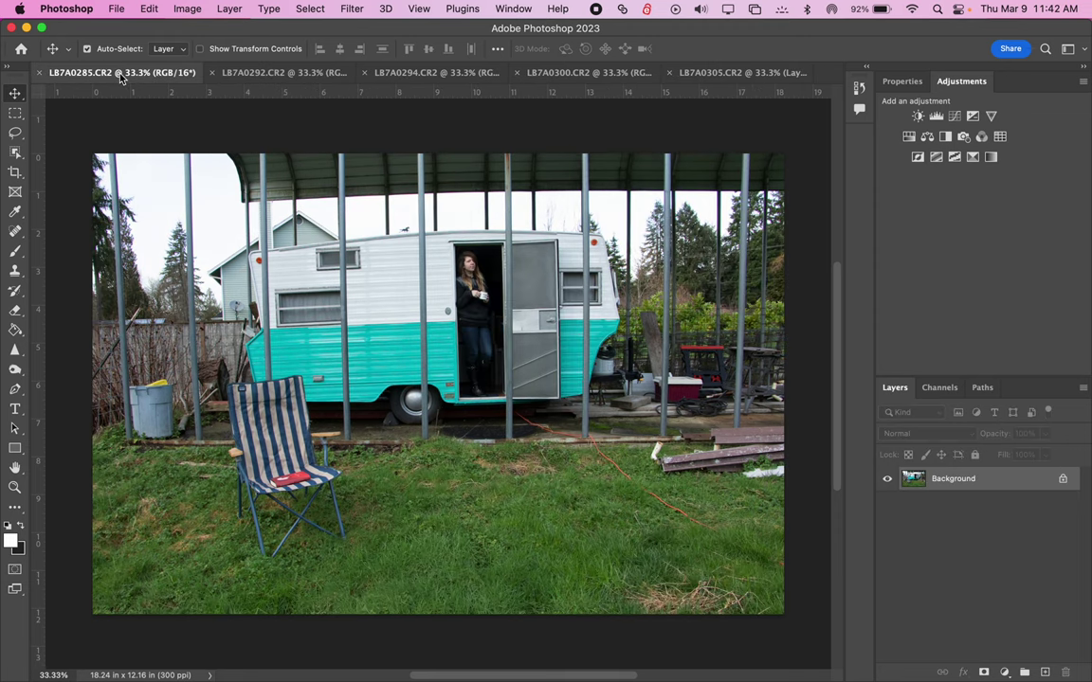
Copy the whole LB7A0285.CR2 photo of the woman in the doorway into LB7A0305.CR2 as the top layer
key("super+a")
key("super+c")
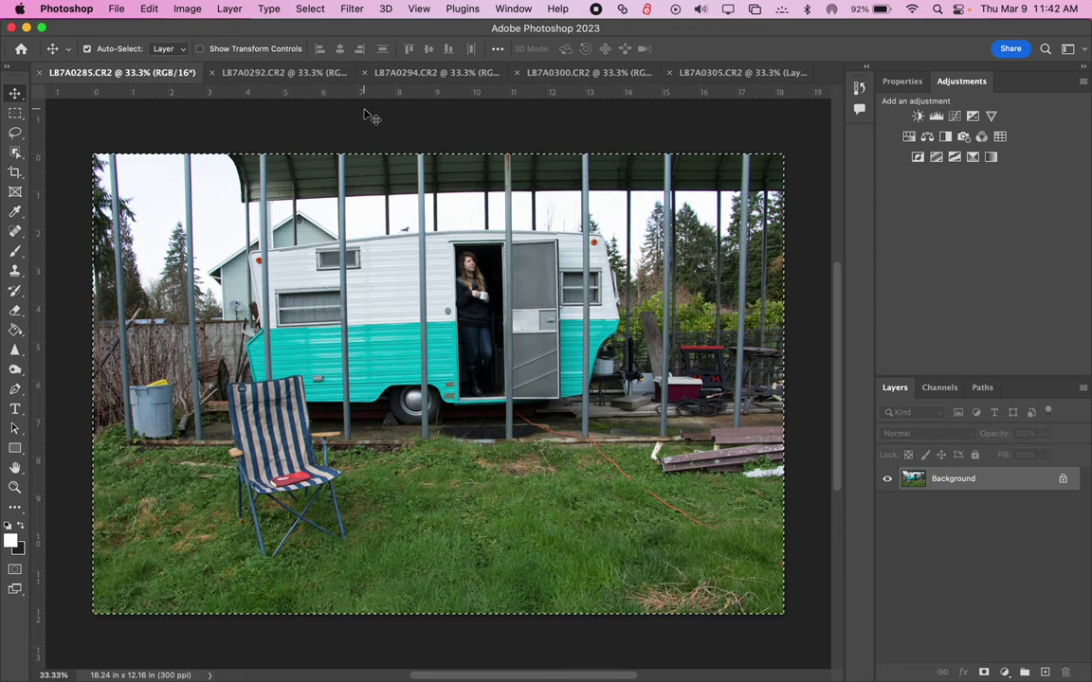
left_click(728, 73)
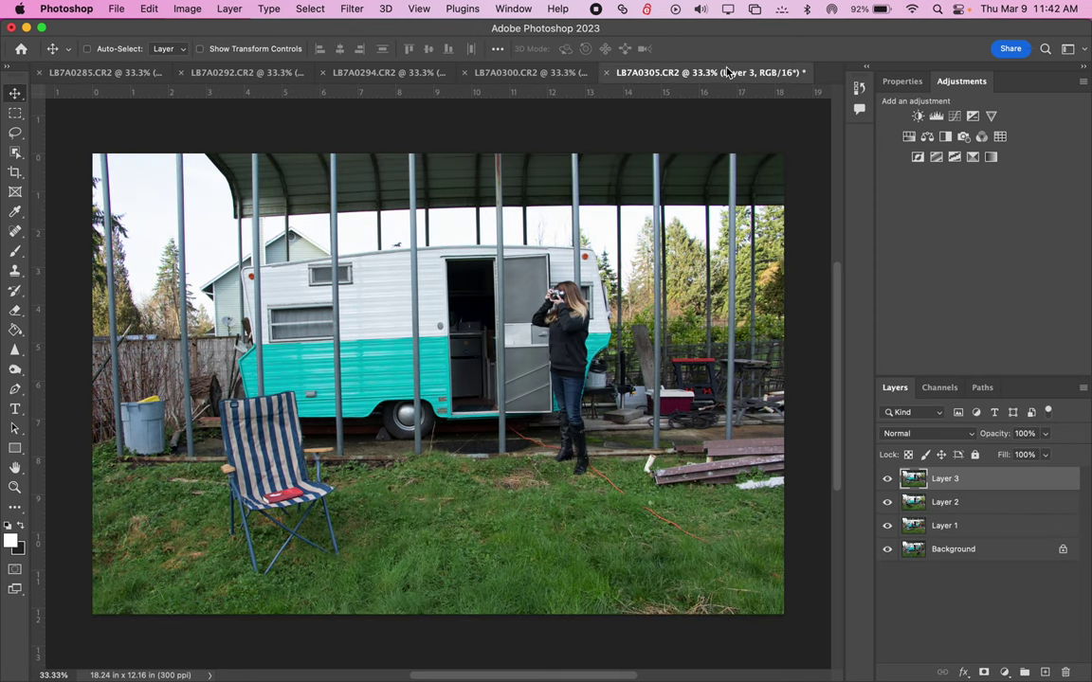
key("super+v")
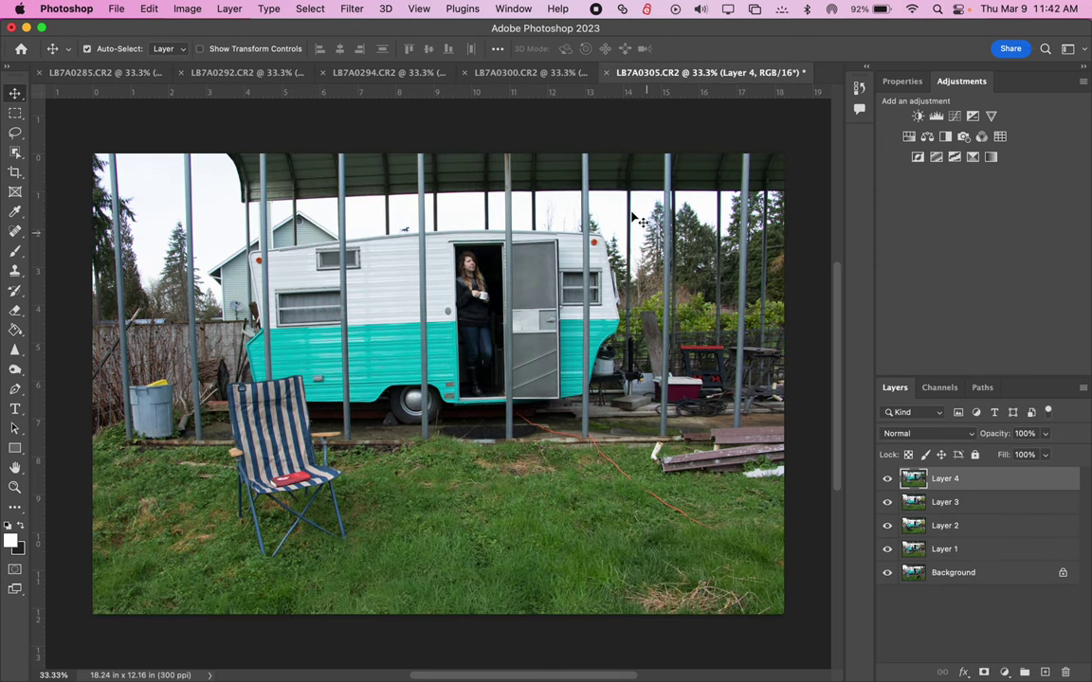
Look through the four source documents to check that each was copied, and return to LB7A0305.CR2
left_click(531, 73)
left_click(391, 76)
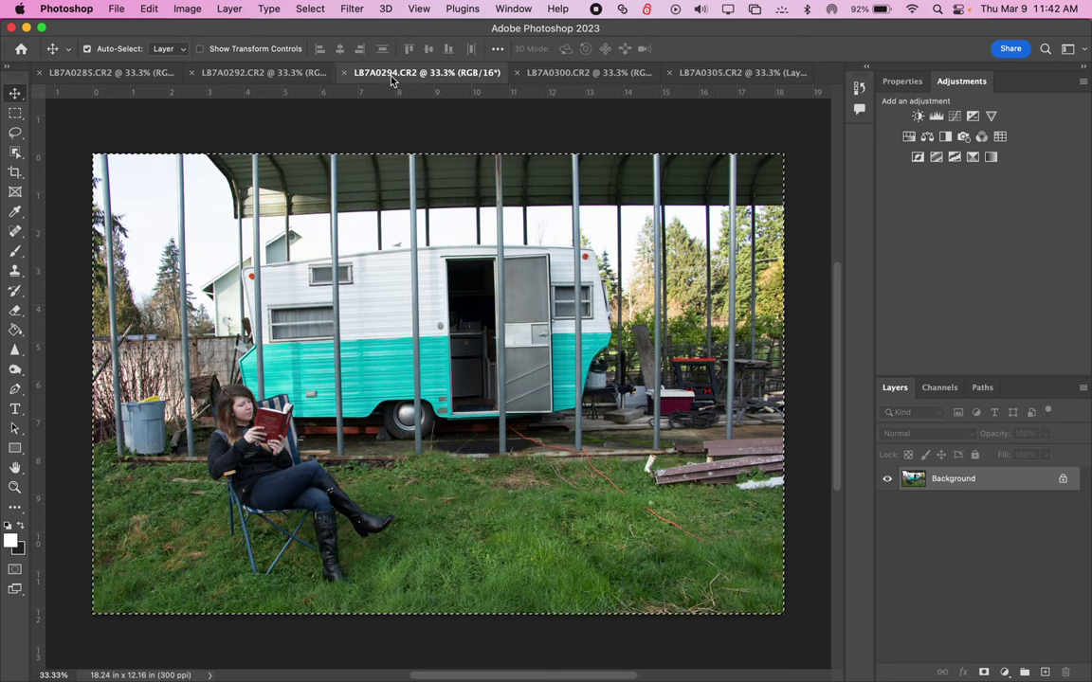
left_click(265, 73)
left_click(122, 73)
left_click(701, 75)
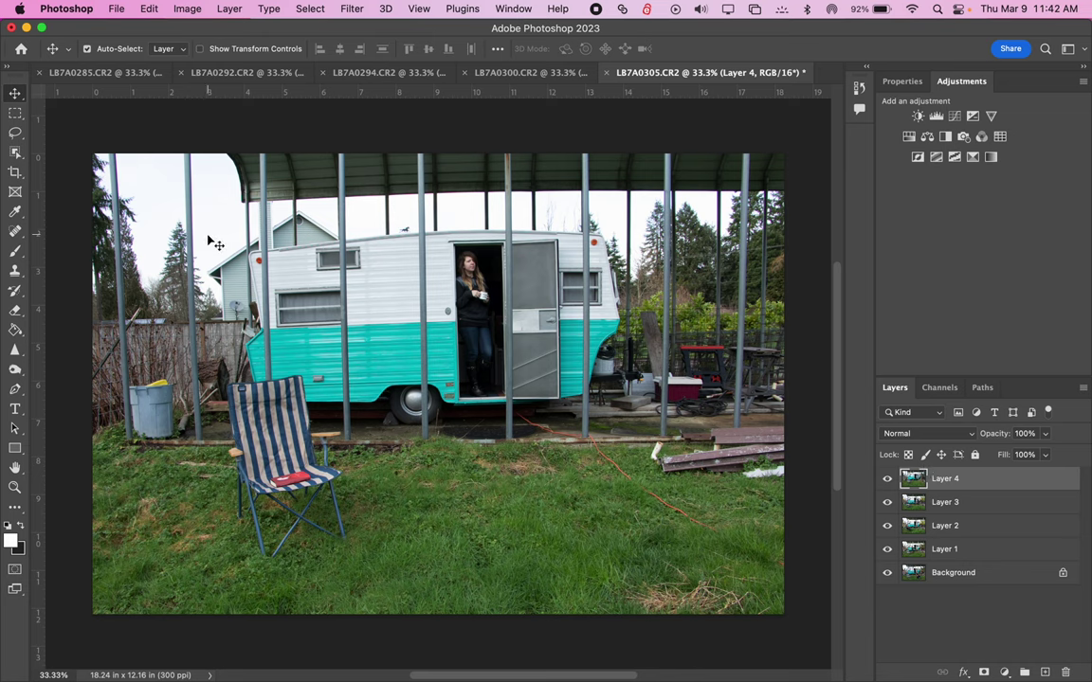
Hide Layers 4 to 1 and show them again one at a time from the bottom up to check the stack
left_click(887, 479)
left_click(887, 503)
left_click(887, 525)
left_click(887, 549)
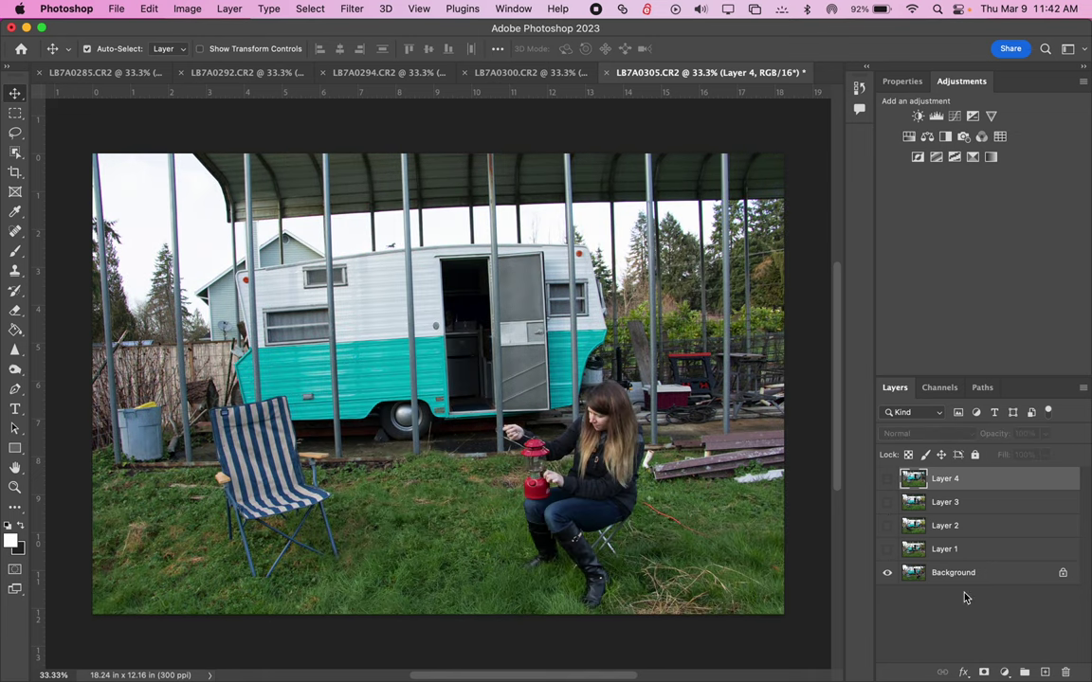
left_click(887, 549)
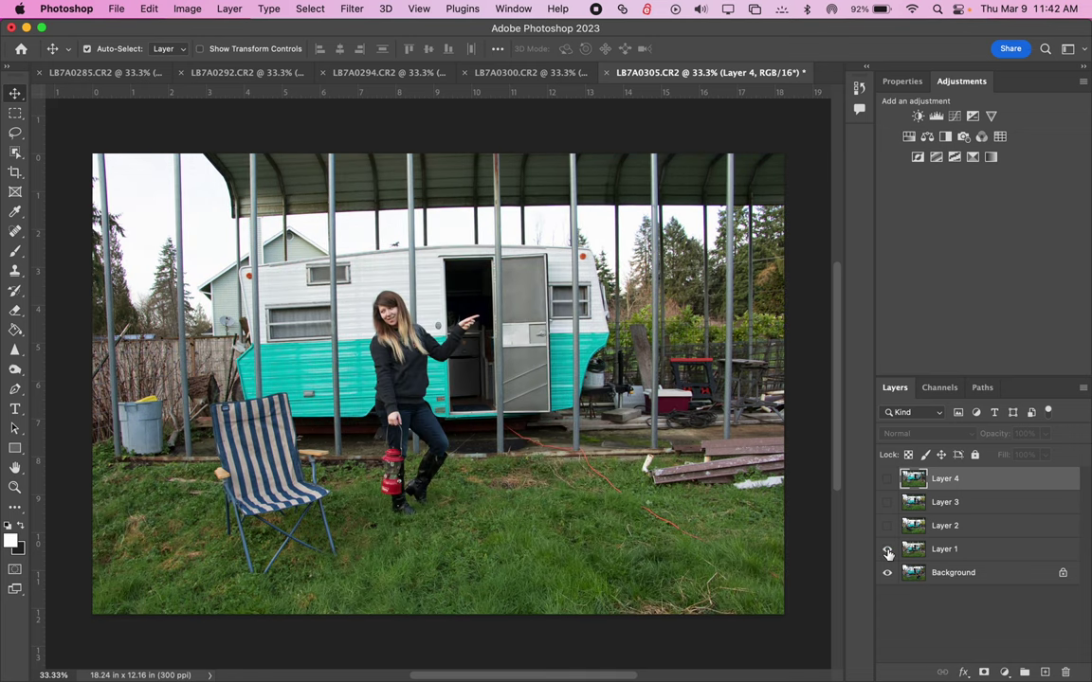
left_click(887, 525)
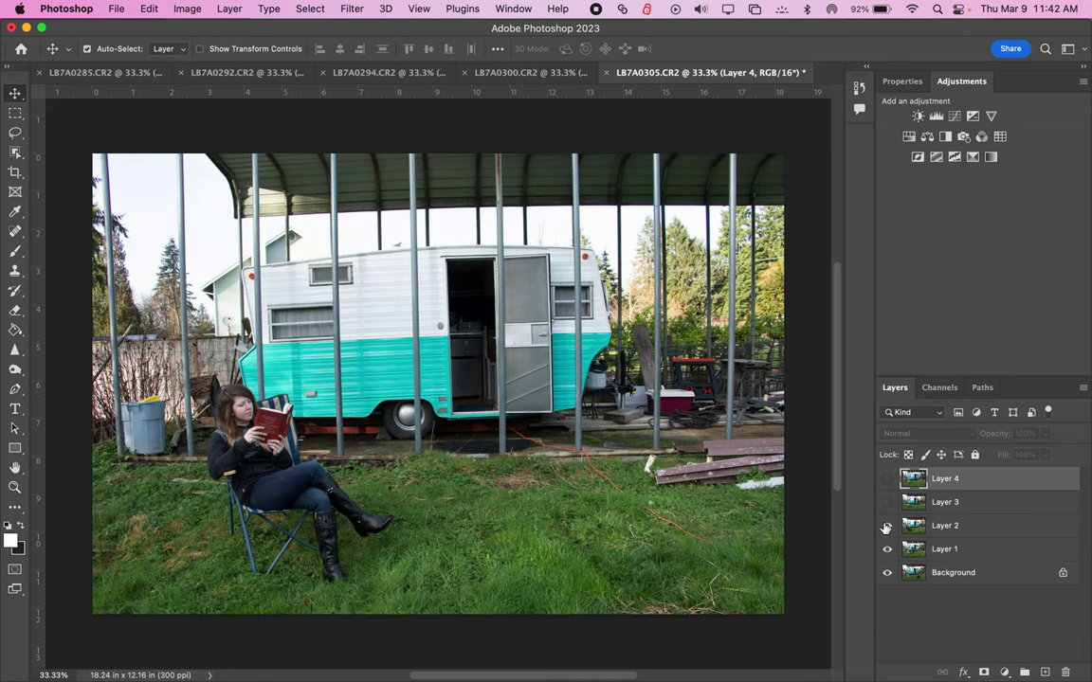
left_click(887, 502)
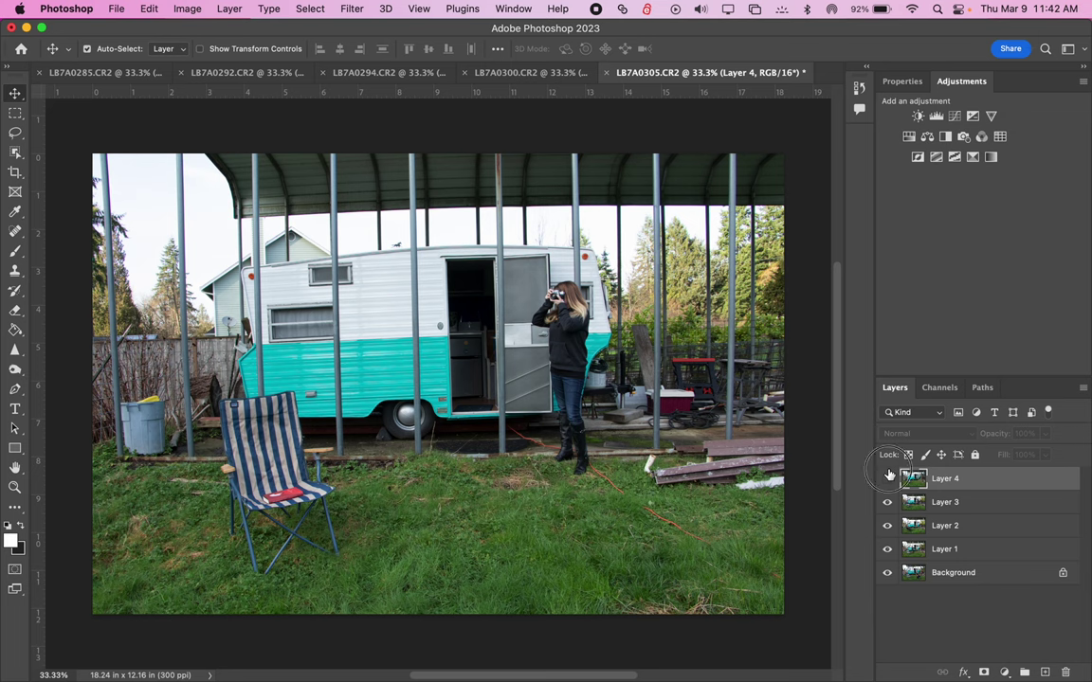
left_click(887, 479)
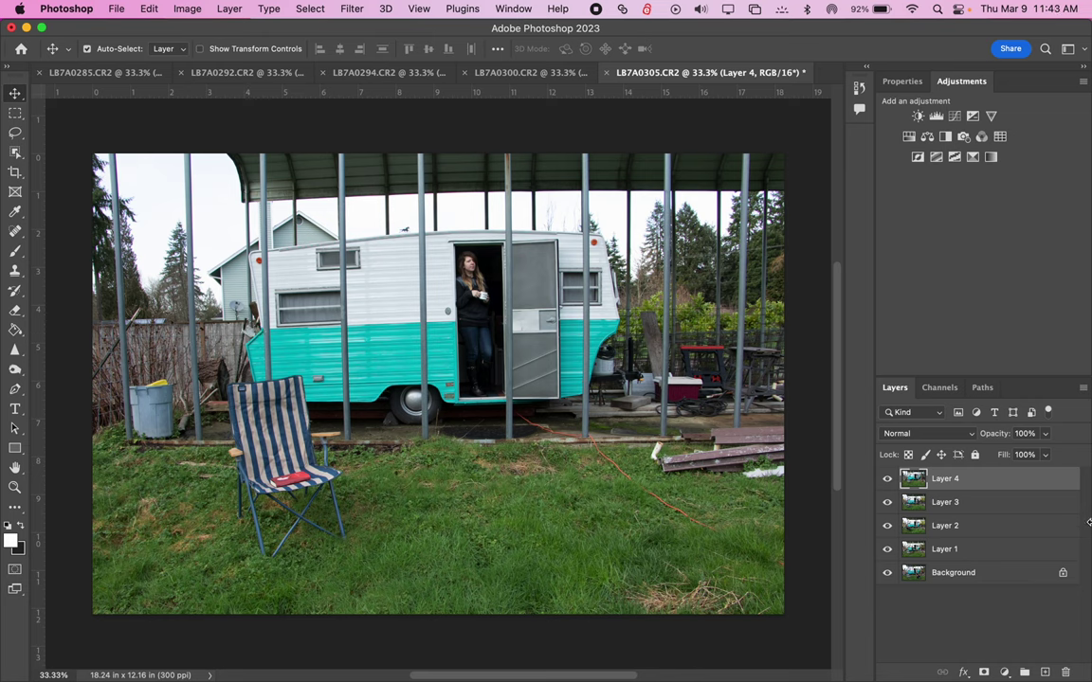
Lower the opacity of Layer 4 to 51% so the photo beneath shows through
left_click(1044, 434)
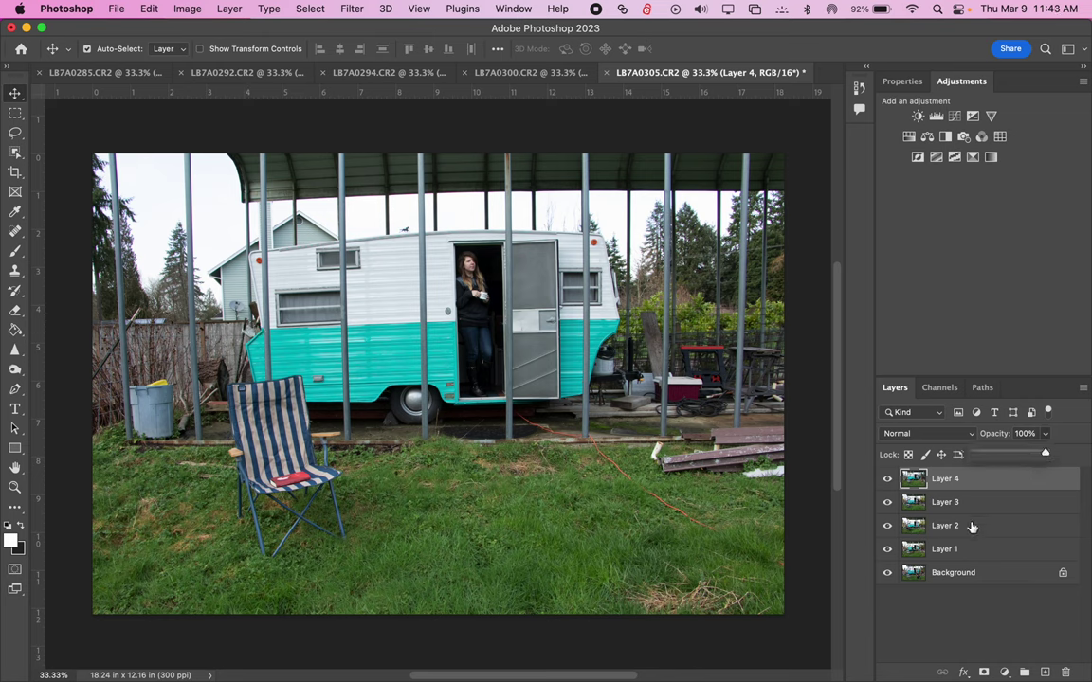
left_click(948, 482)
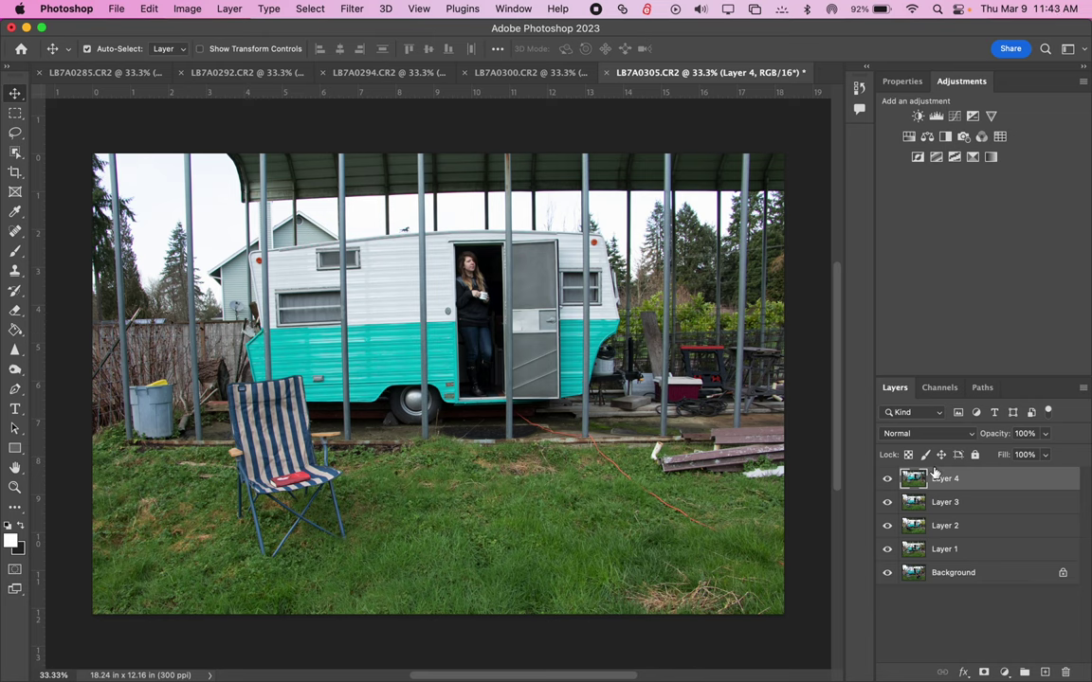
left_click(1044, 434)
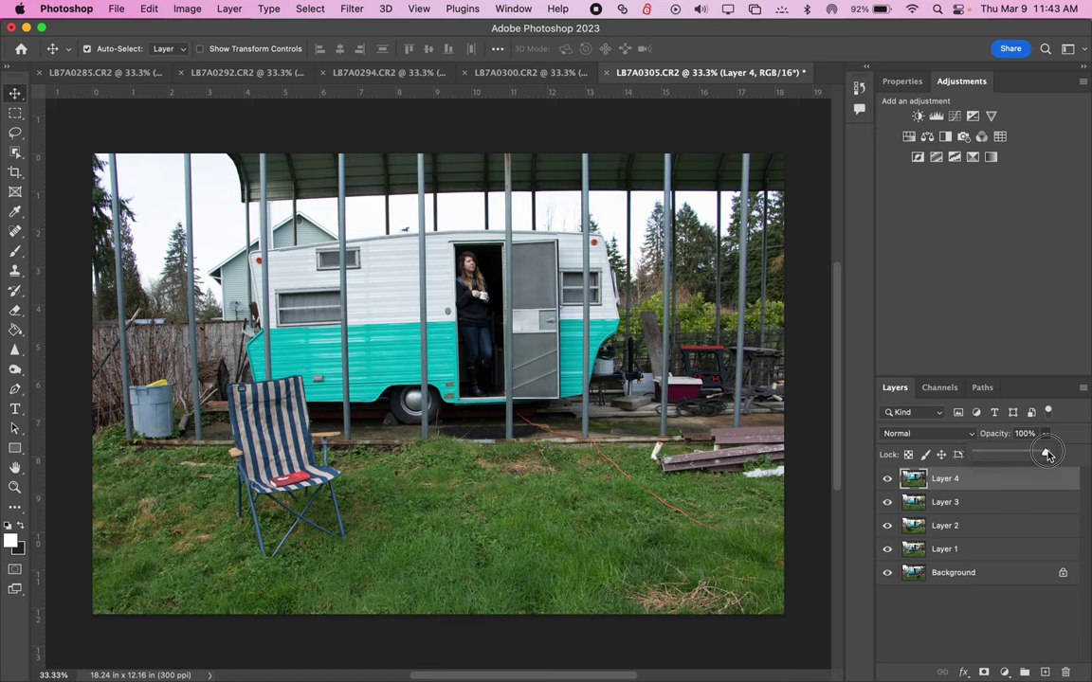
left_click_drag(1048, 452, 1012, 452)
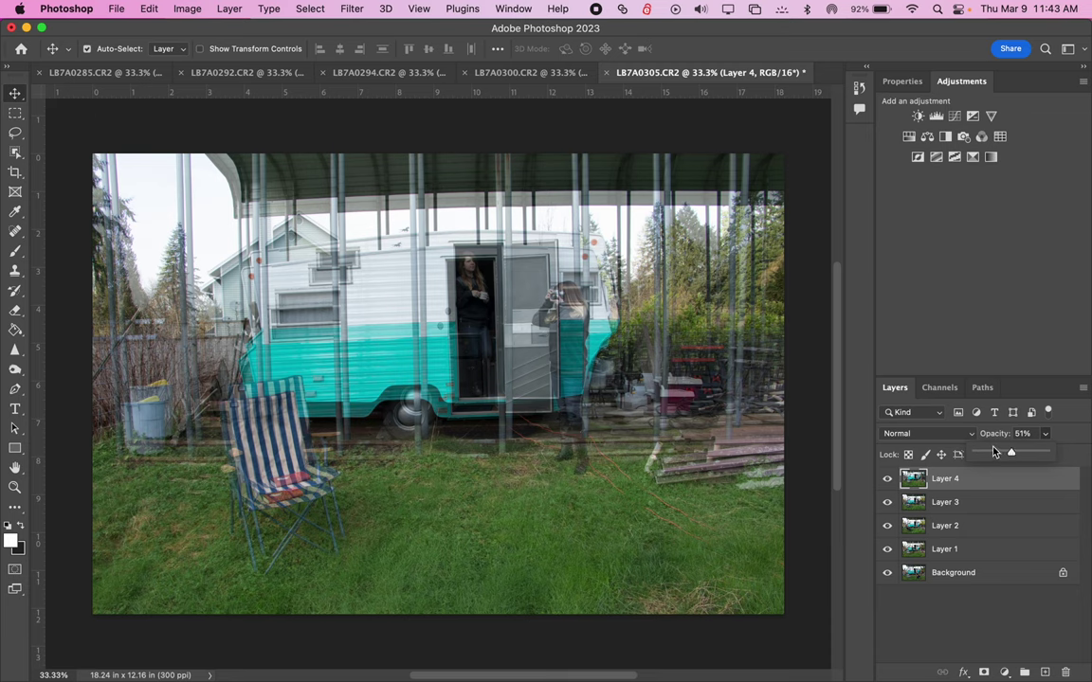
Move Layer 4 so its camper overlaps the one in Layer 3, and rotate it by -0.78° with Free Transform
left_click(474, 407)
left_click_drag(490, 439, 469, 402)
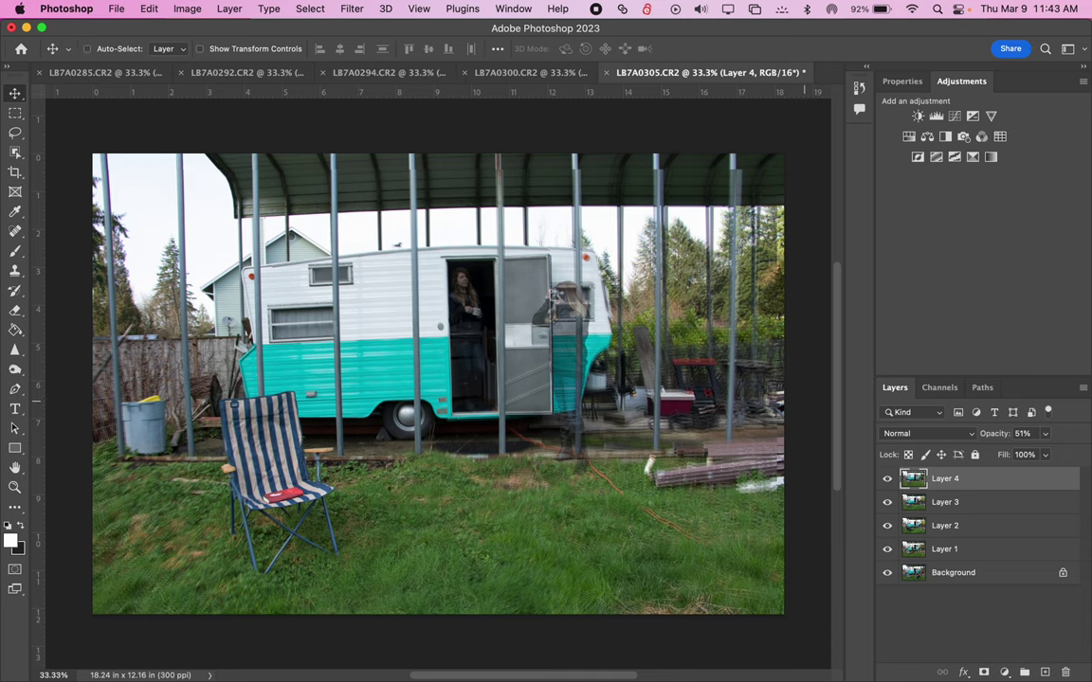
key("super+t")
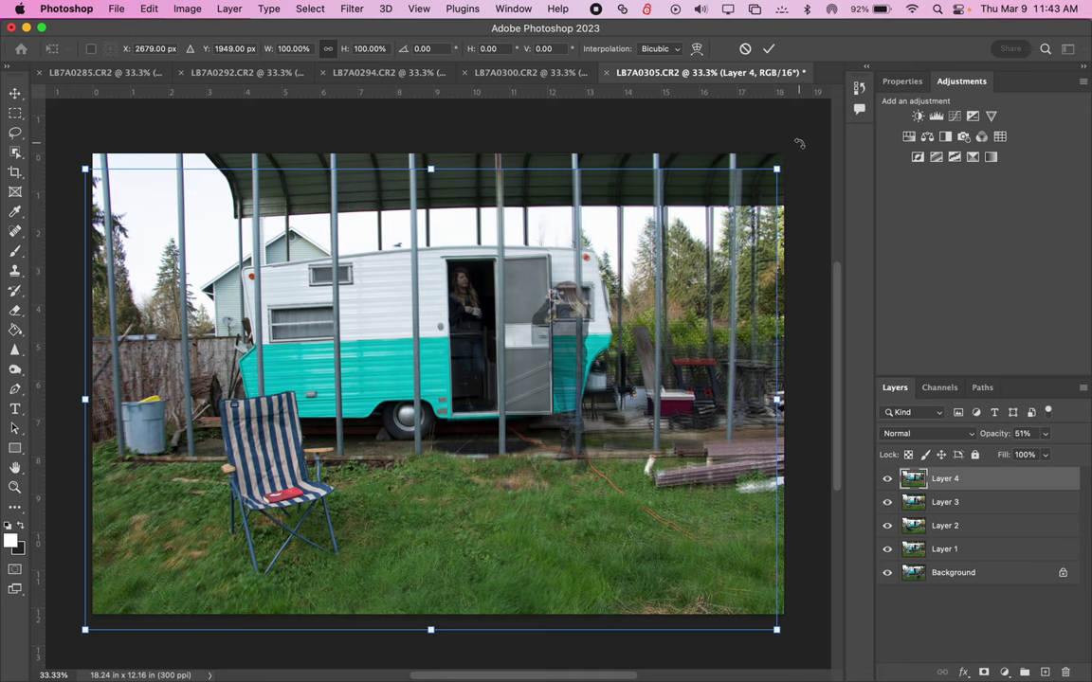
left_click_drag(799, 143, 795, 139)
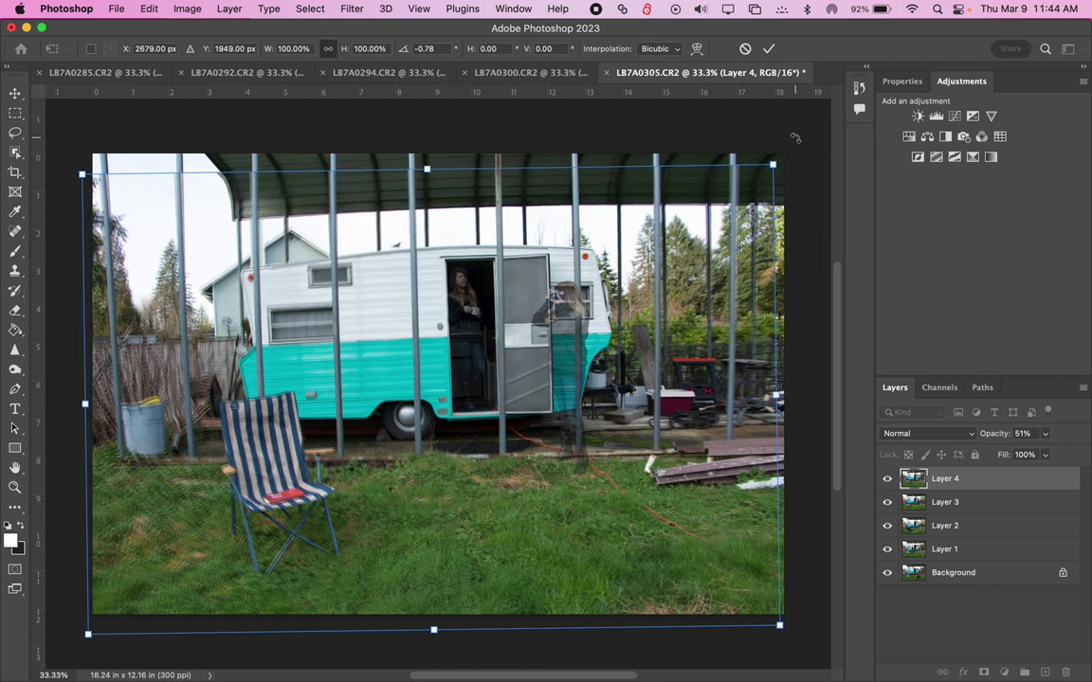
Nudge Layer 4 right and up to X 2688 px, Y 1934 px to line up the campers
key("Right")
key("Right")
key("Right")
key("Right")
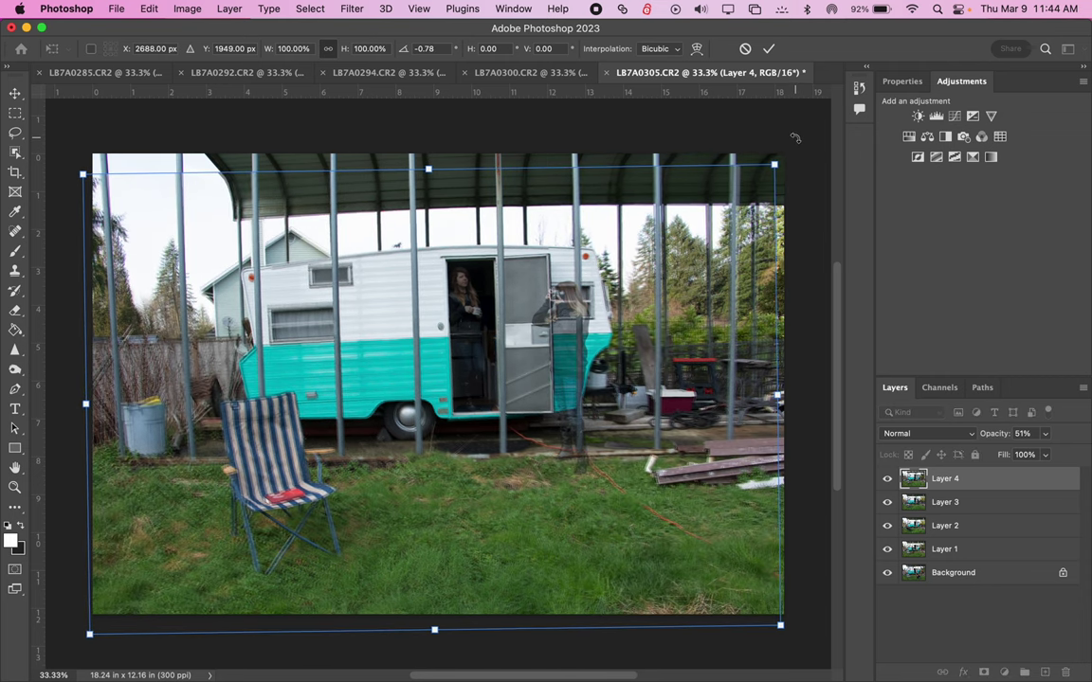
key("Left")
key("Down")
key("Down")
key("Up")
key("Up")
key("Up")
key("Up")
key("Up")
key("Up")
key("Up")
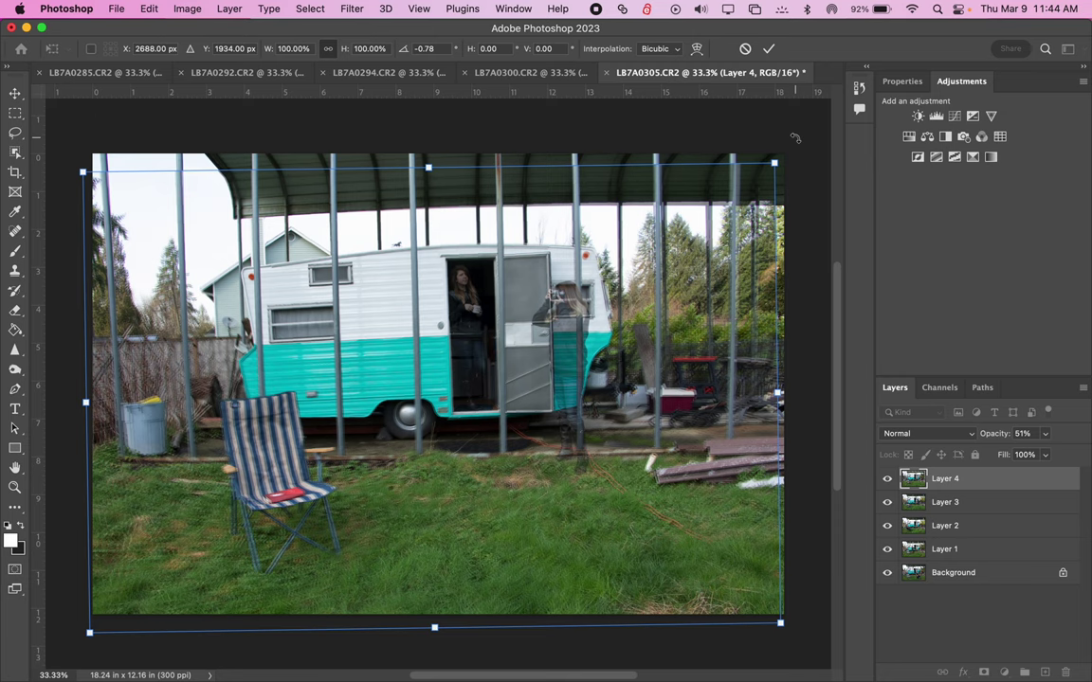
Rotate Layer 4 to 0.11° and nudge it left to X 2676 px
left_click_drag(801, 139, 802, 149)
key("Left")
key("Left")
key("Left")
key("Left")
key("Left")
key("Left")
key("Left")
key("Left")
key("Left")
key("Left")
key("Left")
key("Left")
key("Left")
key("Left")
key("Left")
key("Left")
key("Left")
key("Left")
key("Left")
key("Left")
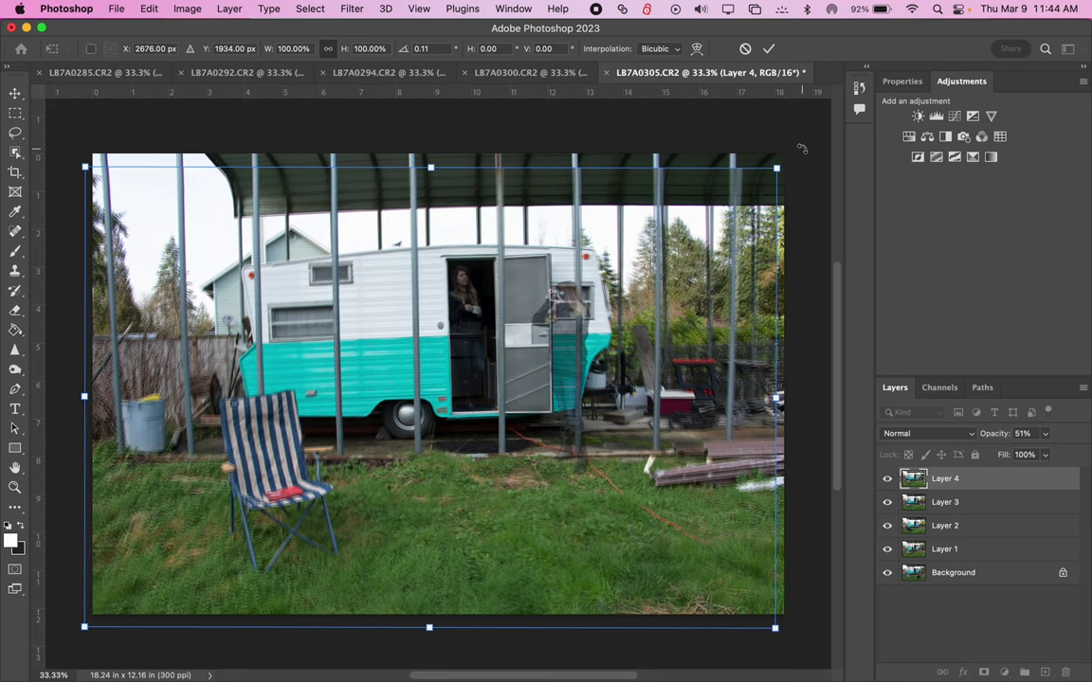
Rotate Layer 4 to -0.26° and nudge it left to X 2649 px
left_click_drag(776, 159, 775, 155)
key("Left")
key("Left")
key("Left")
key("Left")
key("Left")
key("Left")
key("Left")
key("Left")
key("Left")
key("Left")
key("Left")
key("Left")
key("Left")
key("Left")
key("Left")
key("Left")
key("Left")
key("Left")
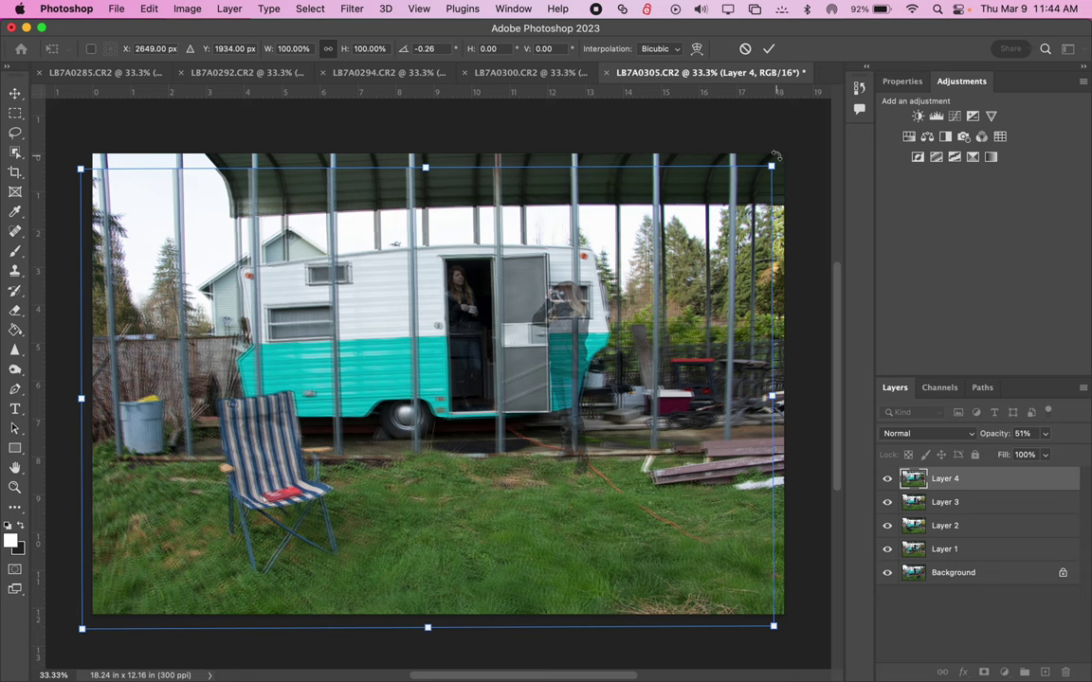
Nudge Layer 4 to X 2667 px, Y 1937 px so the campers overlap, and apply the transform
key("Right")
key("Right")
key("Right")
key("Right")
key("Right")
key("Right")
key("Right")
key("Right")
key("Right")
key("Right")
key("Right")
key("Right")
key("Right")
key("Right")
key("Right")
key("Right")
key("Right")
key("Right")
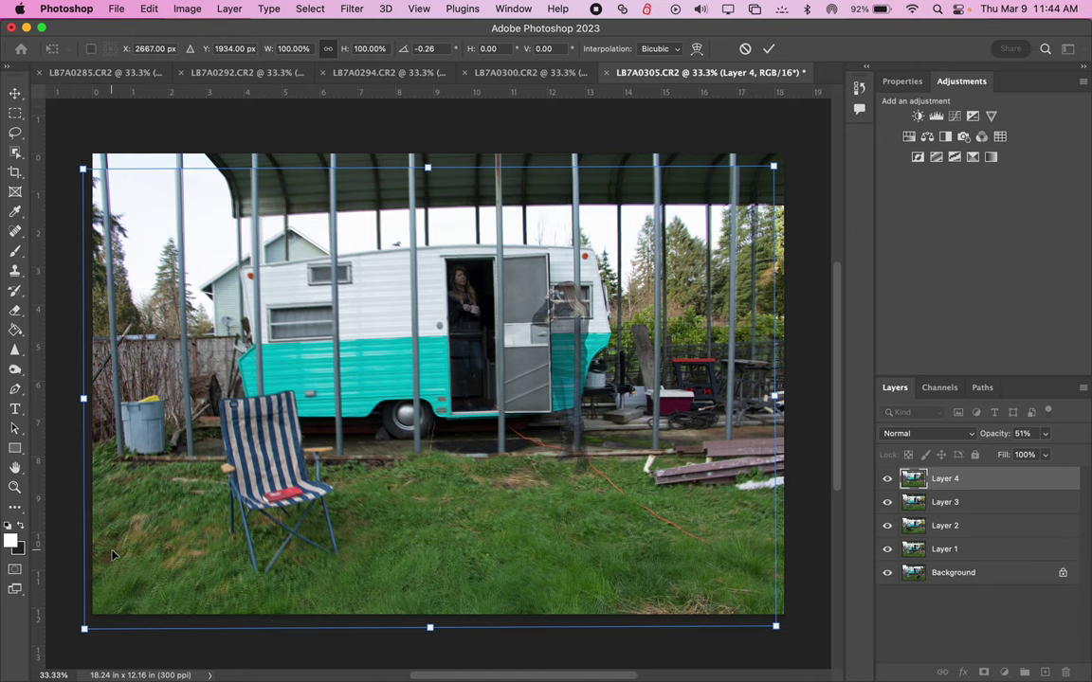
key("Down")
key("Down")
key("Down")
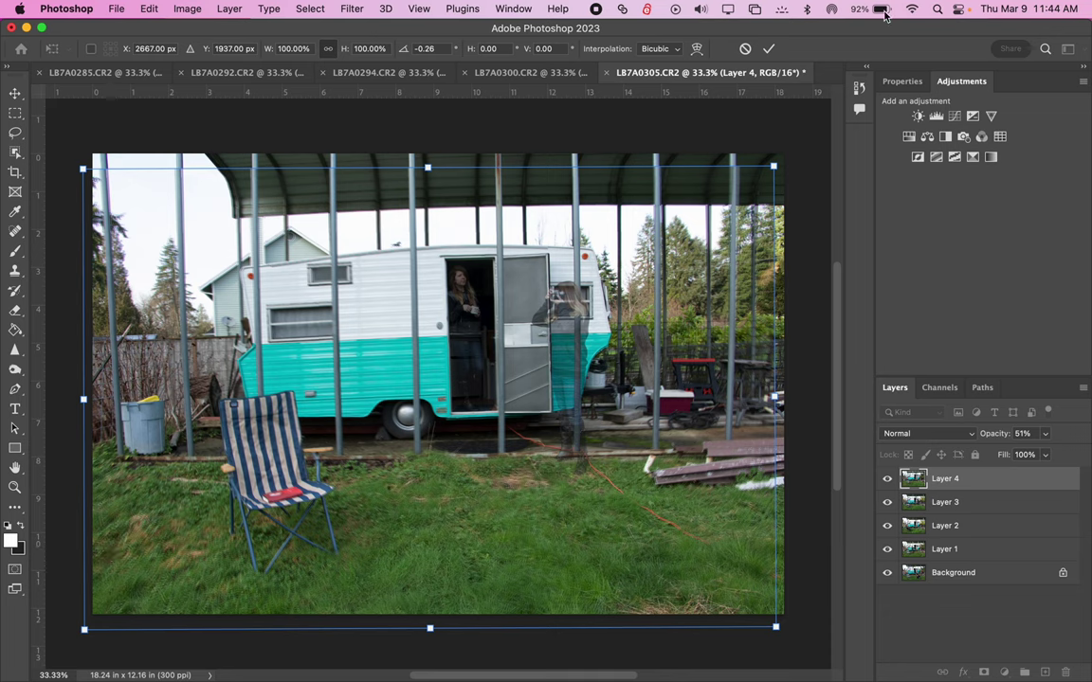
left_click(768, 48)
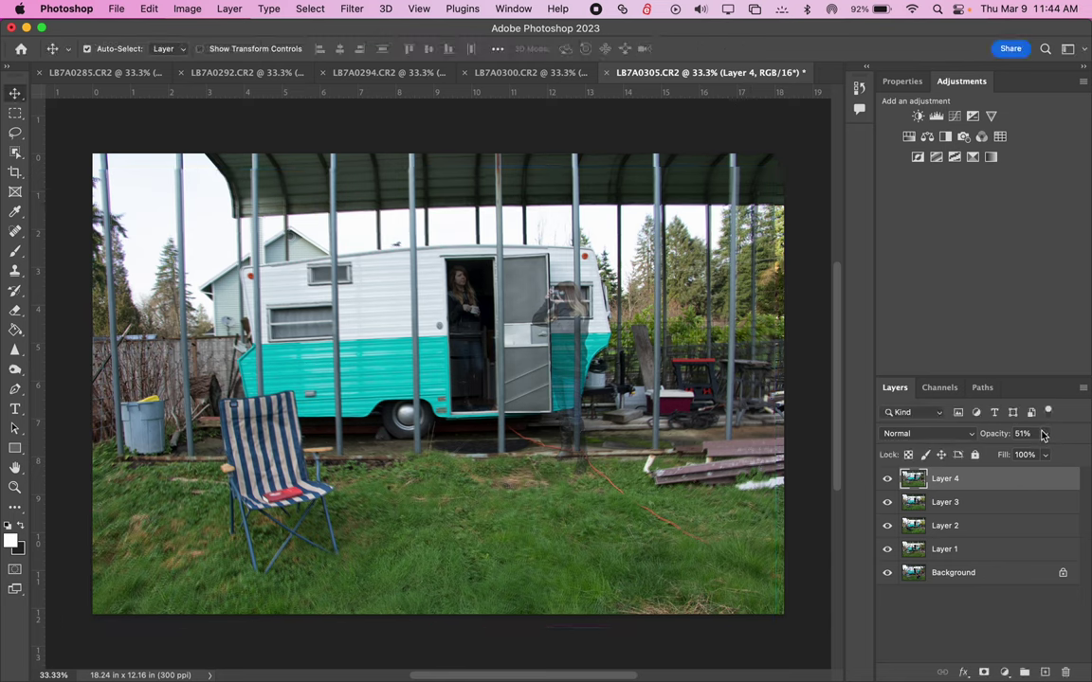
Restore Layer 4's opacity to 100% and hide the layer
left_click(1045, 434)
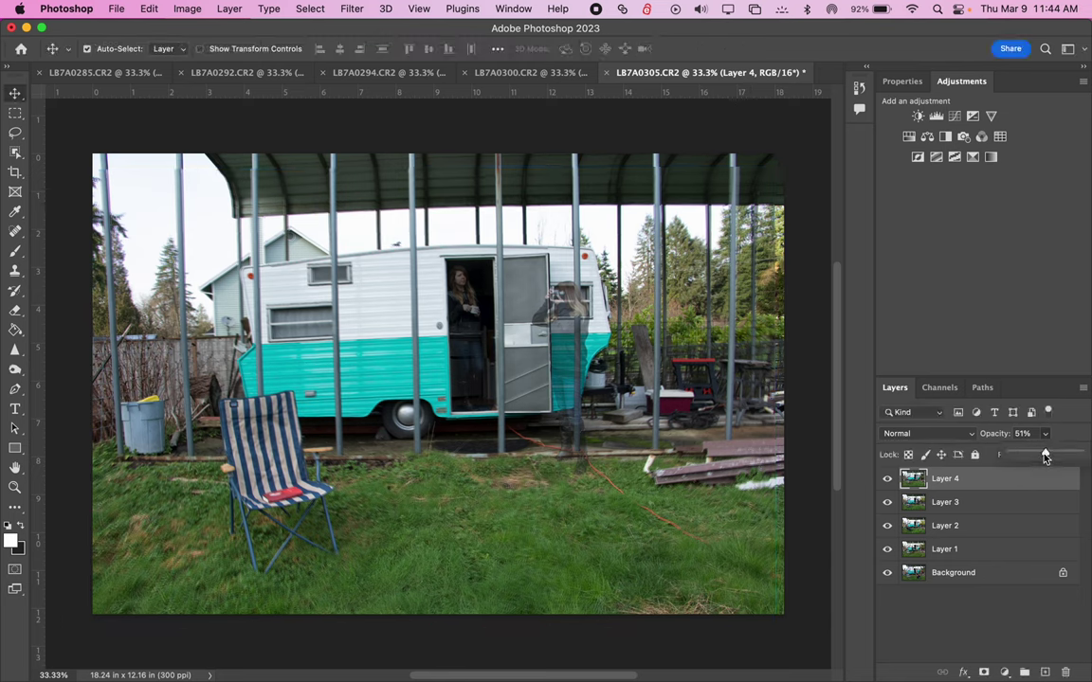
left_click_drag(1046, 456, 1079, 454)
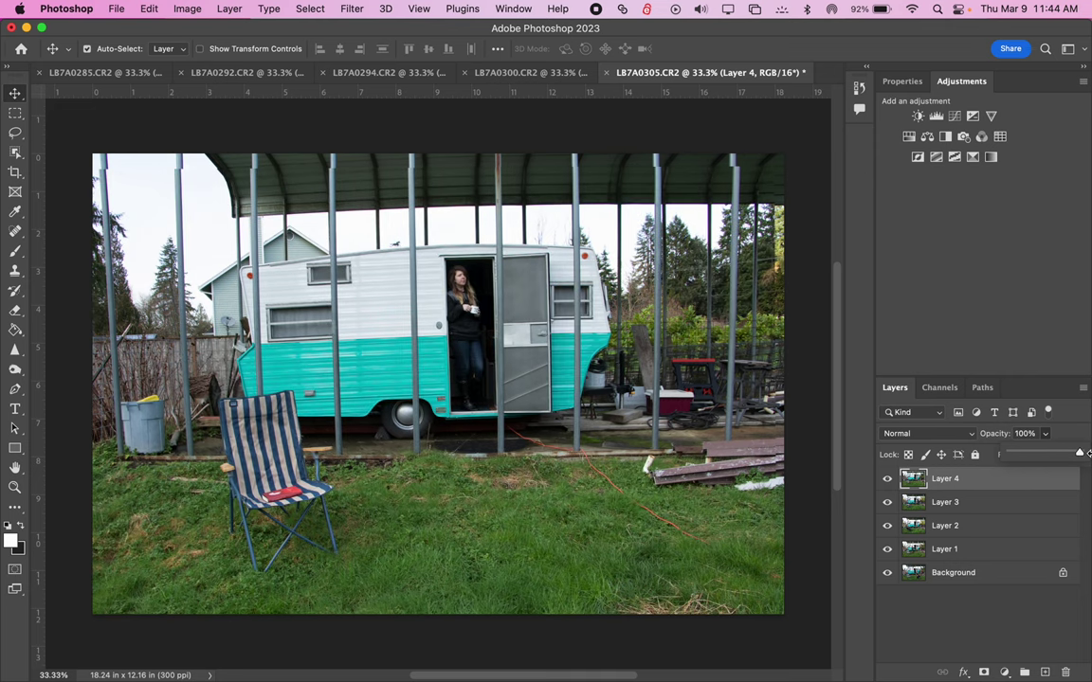
left_click(887, 479)
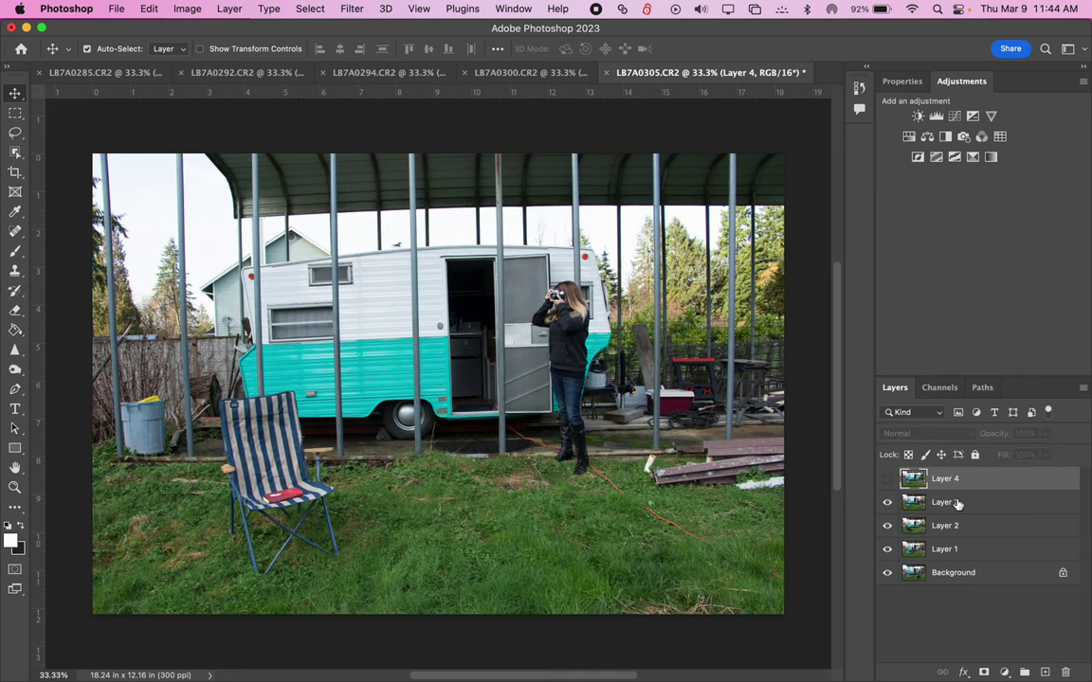
Check Layer 3's alignment with Layer 2 at 50% opacity, restore it to 100%, and hide the layer
left_click(957, 504)
left_click(1045, 434)
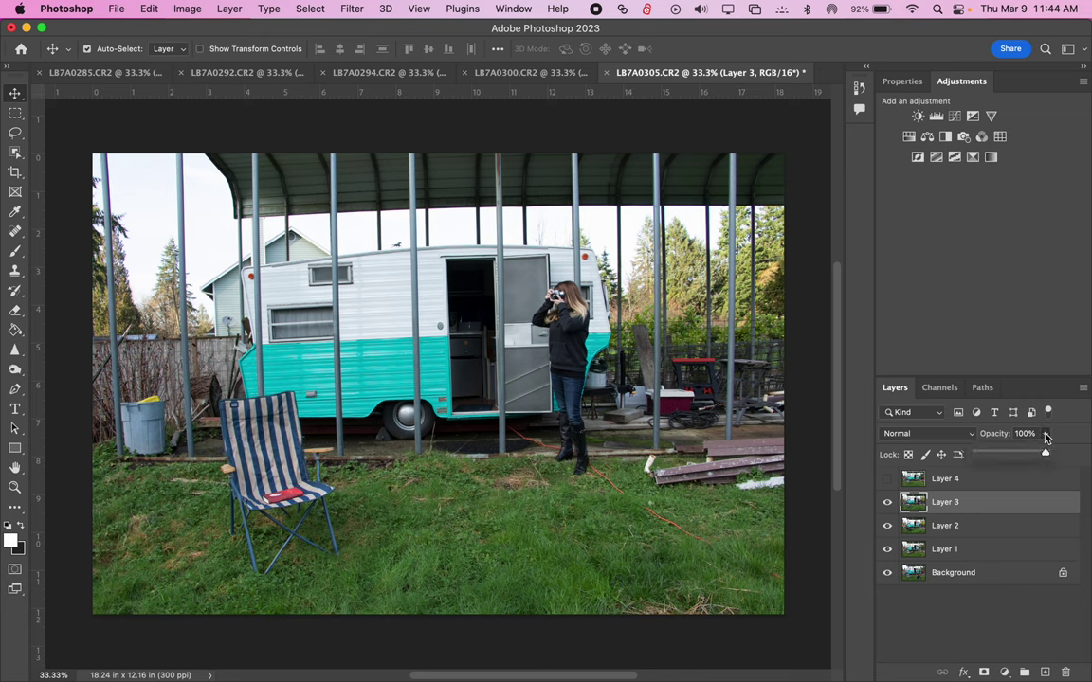
left_click_drag(1046, 452, 1012, 456)
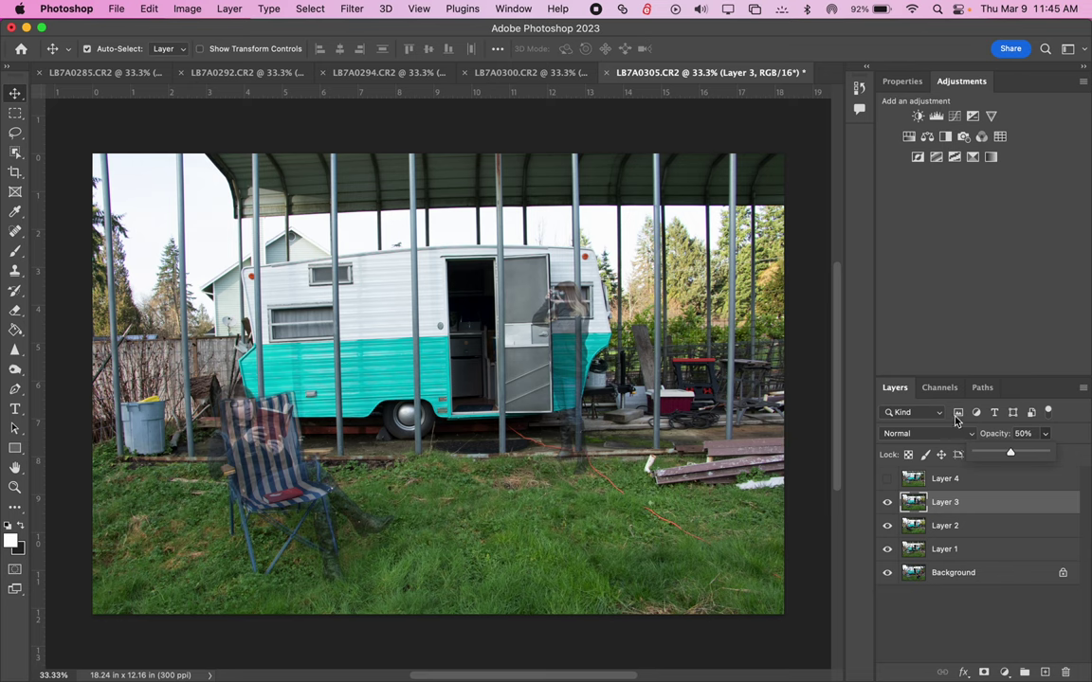
left_click_drag(1010, 454, 1049, 458)
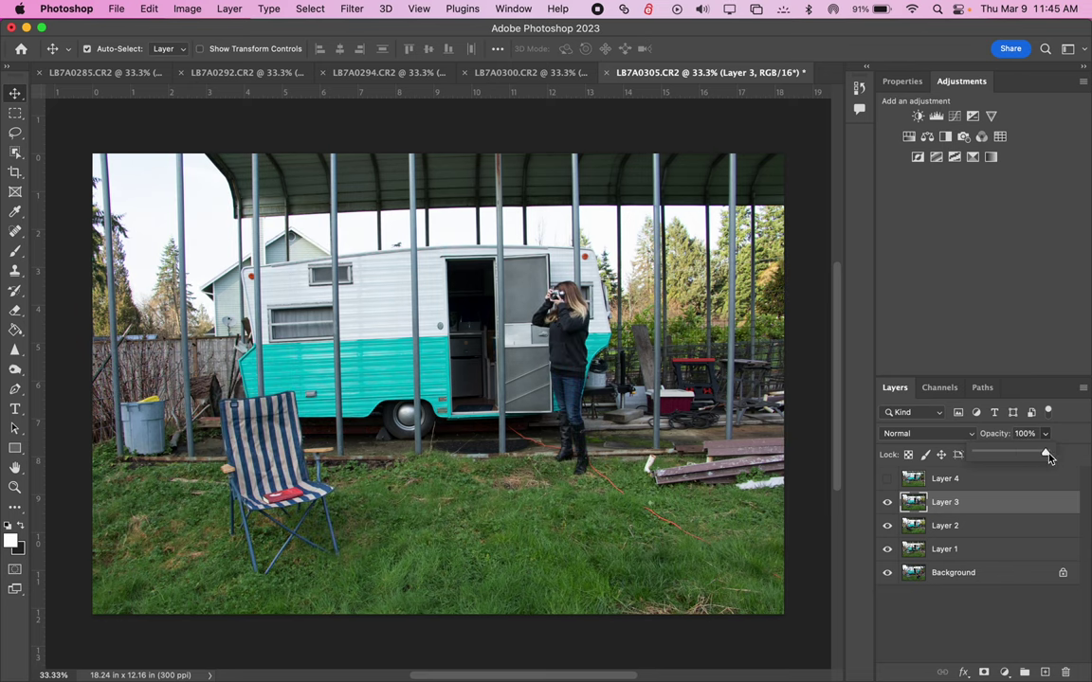
left_click(888, 502)
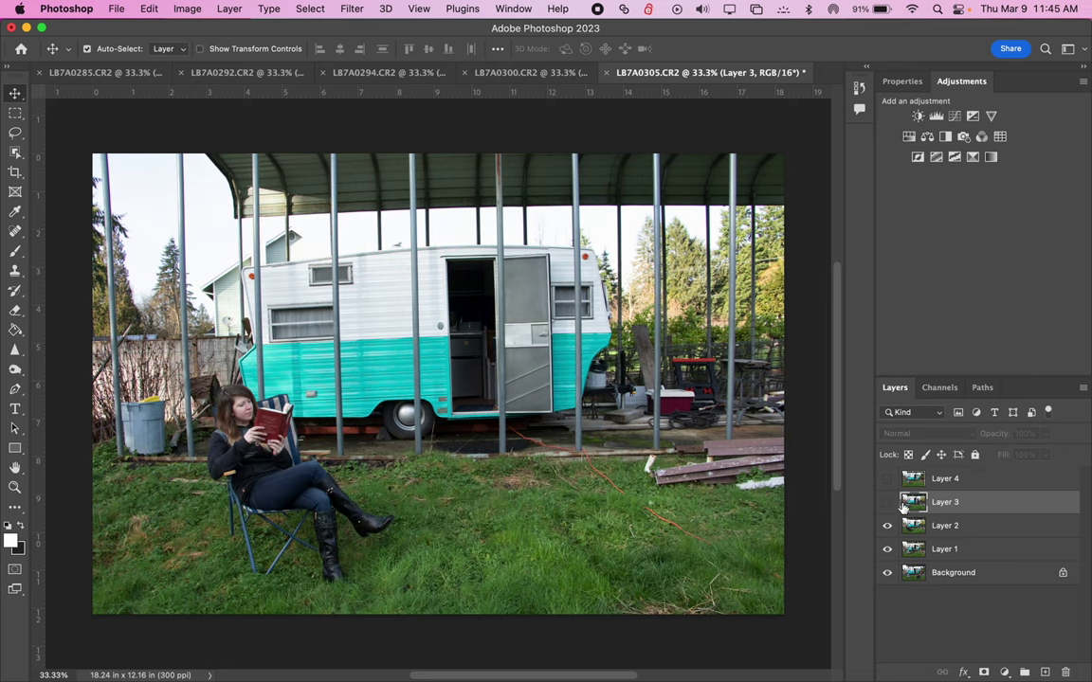
Lower the opacity of Layer 2 to 47% so Layer 1 shows through
left_click(986, 526)
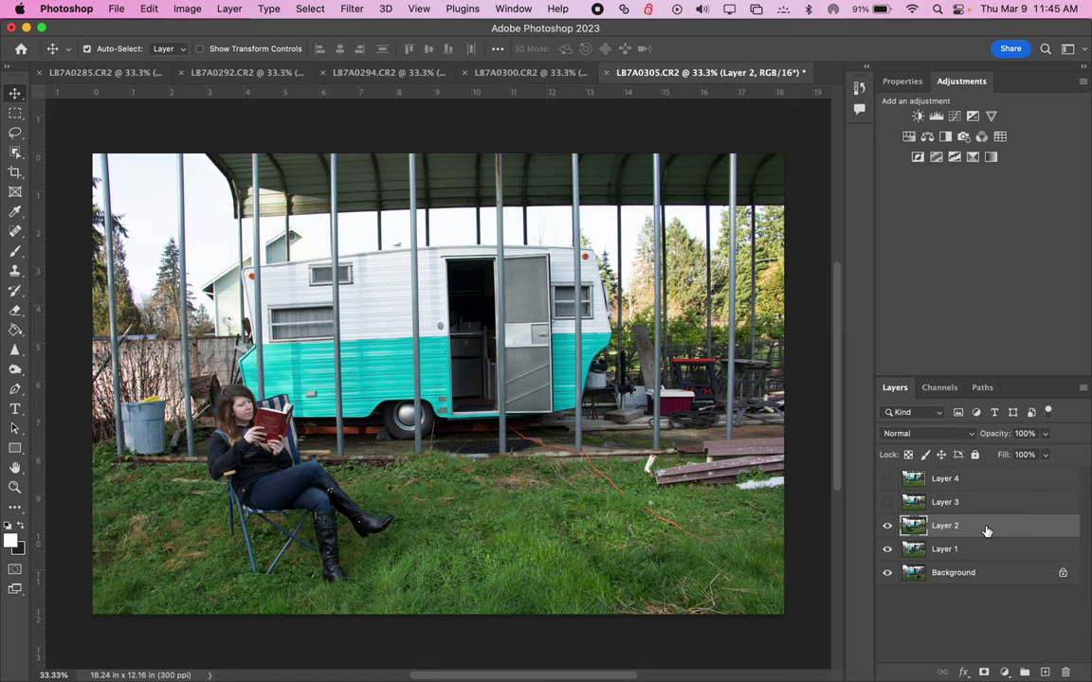
left_click(1045, 436)
left_click_drag(1042, 453, 1007, 454)
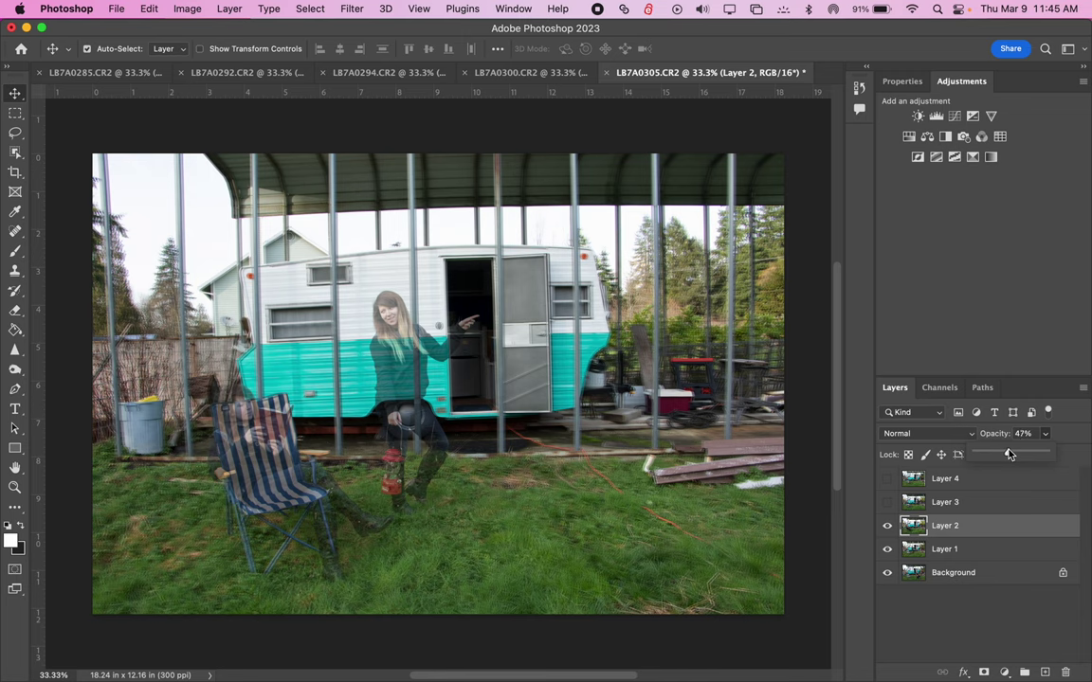
Hide and show Layer 2 repeatedly to compare its alignment with Layer 1
left_click(888, 526)
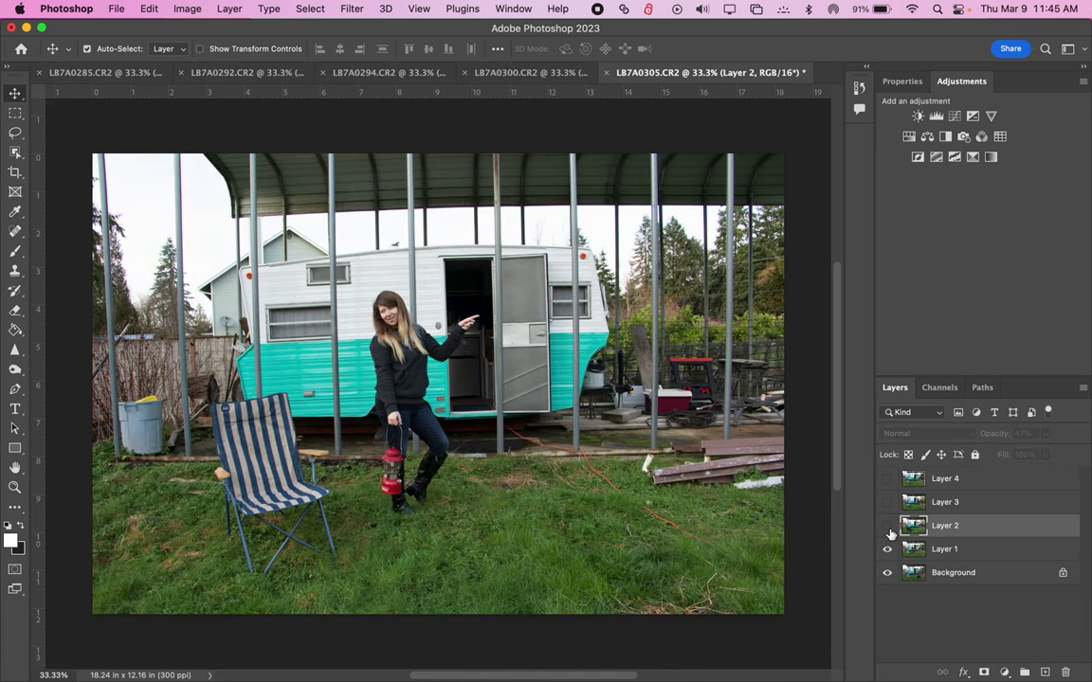
left_click(888, 527)
left_click(888, 527)
left_click(888, 527)
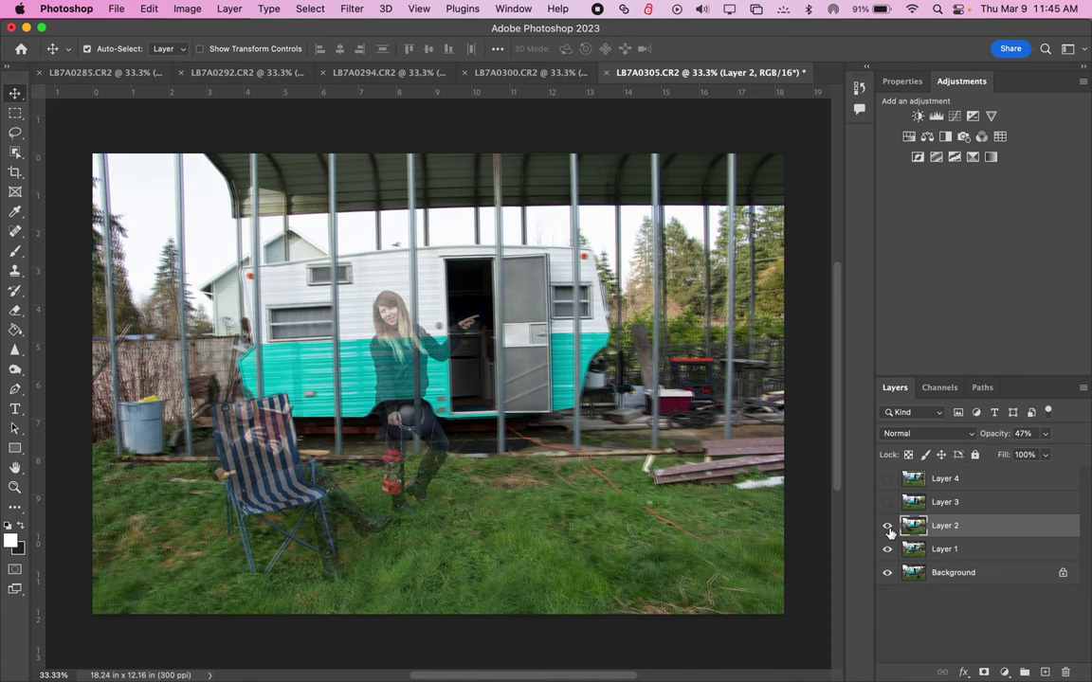
left_click(888, 527)
left_click(888, 527)
left_click(888, 527)
left_click(888, 527)
Nudge Layer 2 slightly left to line its camper and posts up with Layer 1
left_click(966, 554)
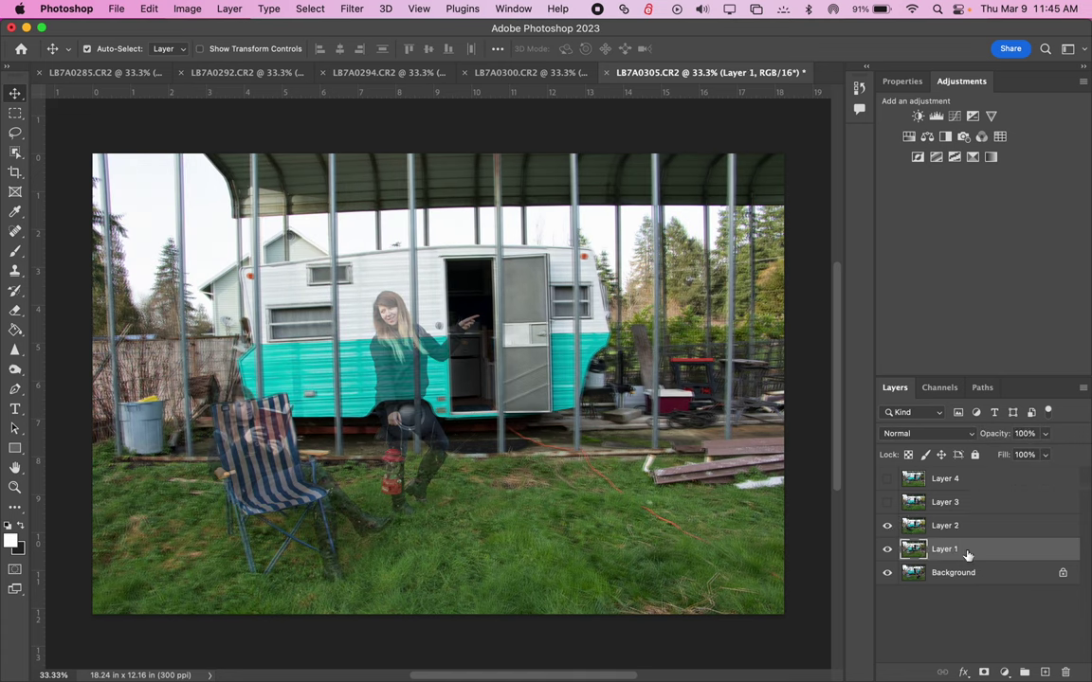
left_click(683, 444)
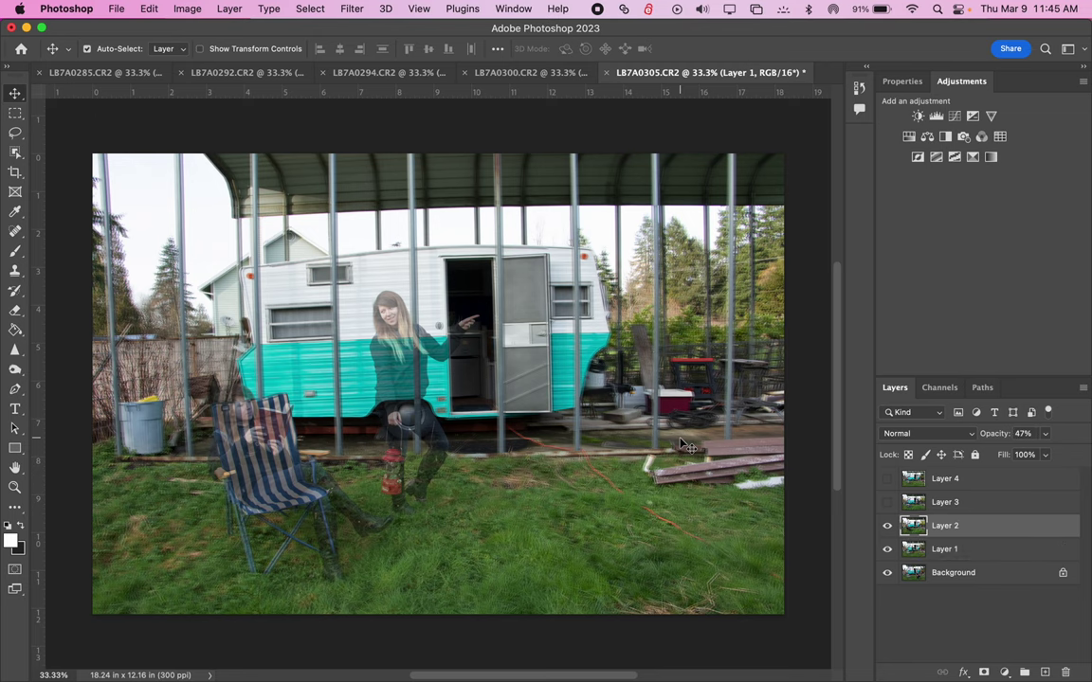
left_click_drag(682, 444, 687, 446)
key("Left")
key("Left")
key("Left")
key("Left")
key("Left")
key("Left")
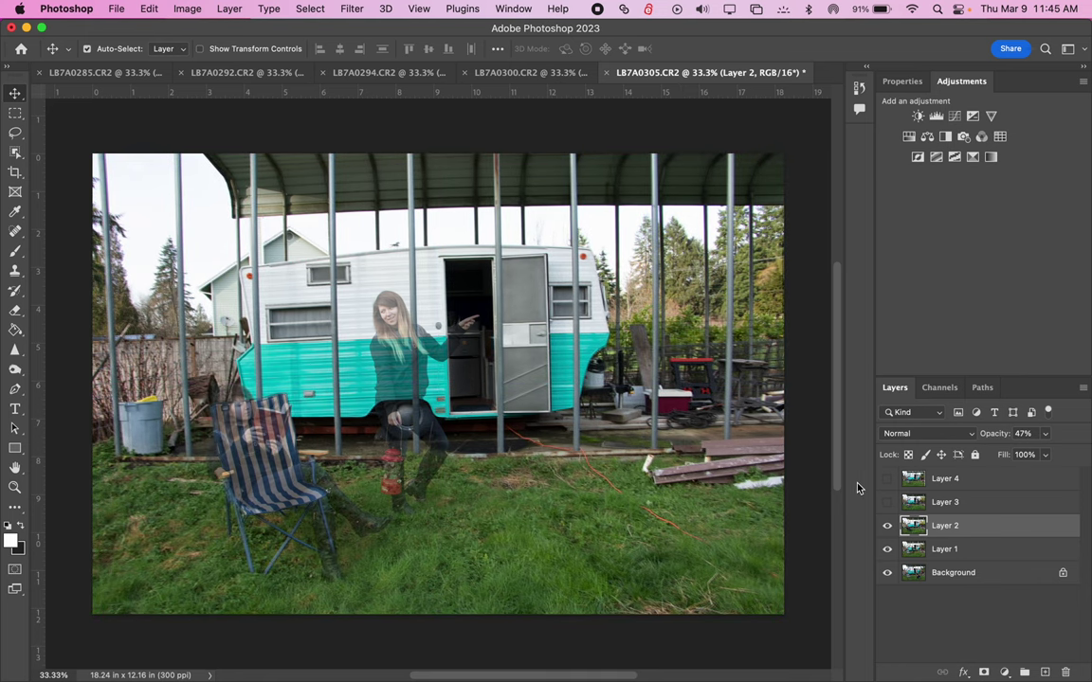
Restore Layer 2's opacity to 100% and hide the layer
left_click(1044, 433)
left_click_drag(1043, 454, 1065, 456)
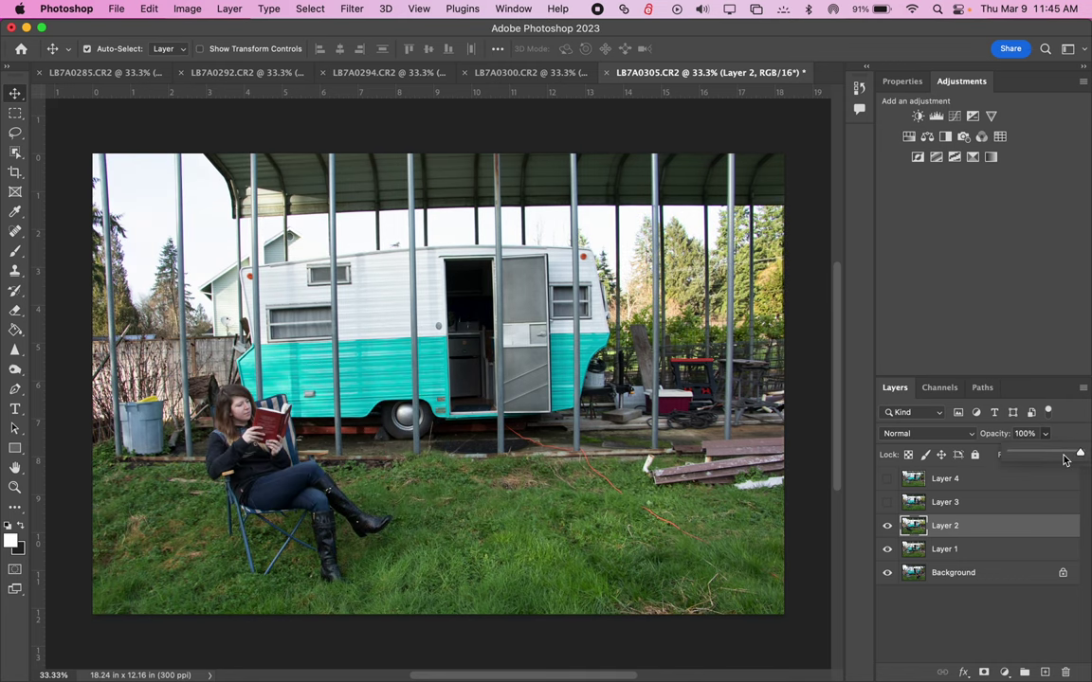
left_click(887, 525)
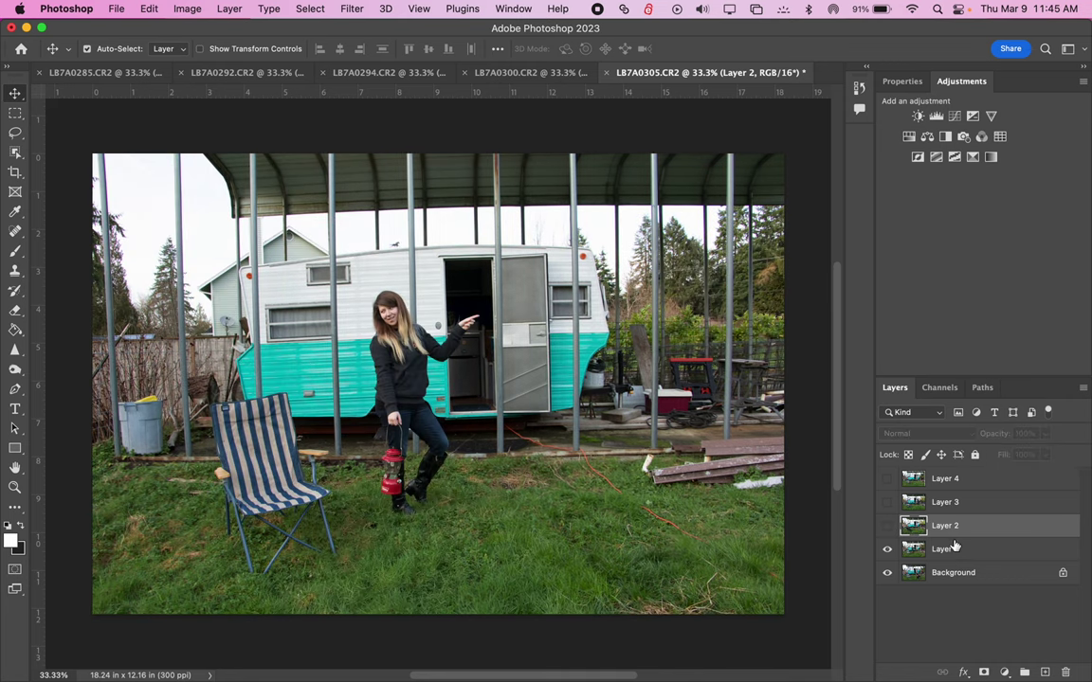
Lower the opacity of Layer 1 to 42% so the bottom photo shows through
left_click(887, 550)
left_click(887, 550)
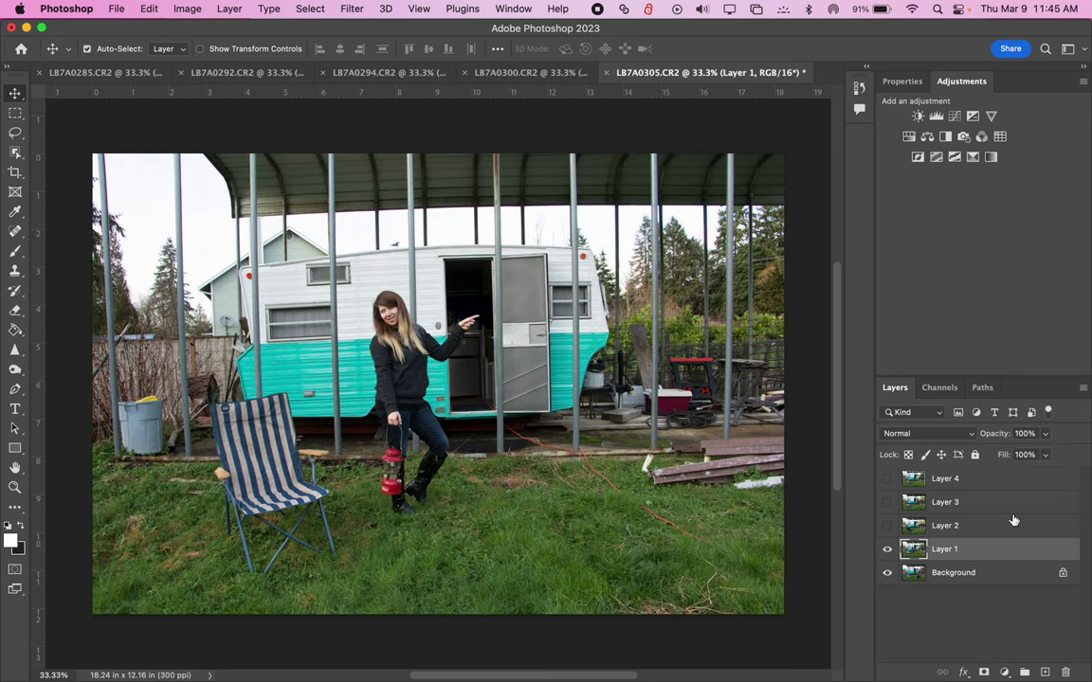
left_click(1046, 433)
left_click_drag(1047, 453, 1006, 455)
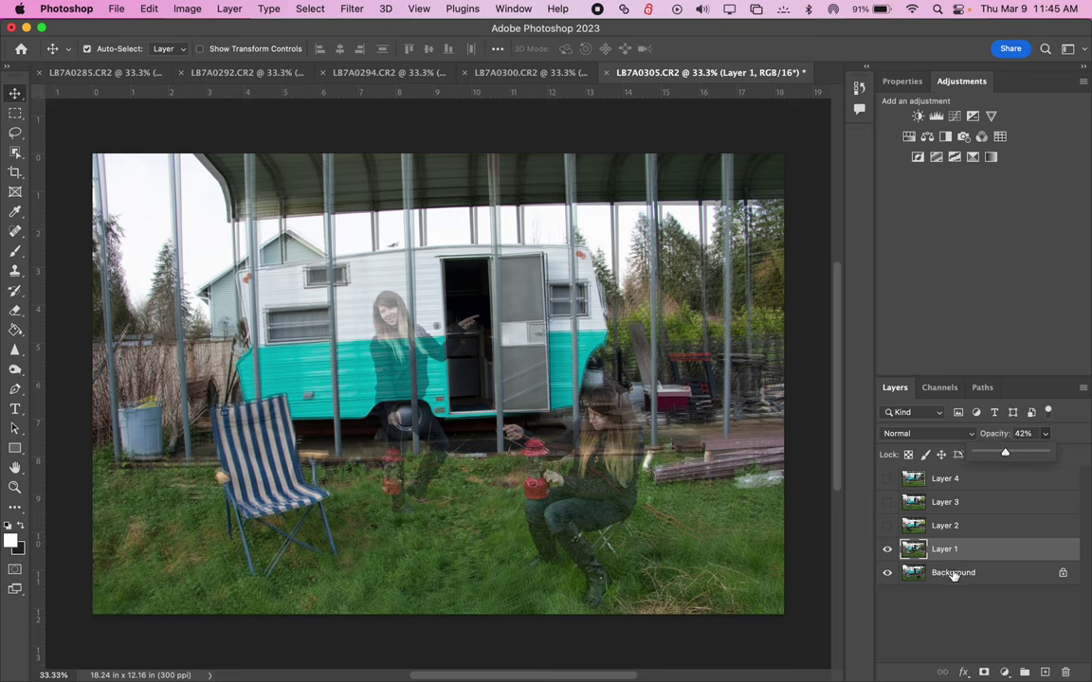
Unlock the Background layer and shift Layer 1 slightly left over its camper
left_click(953, 574)
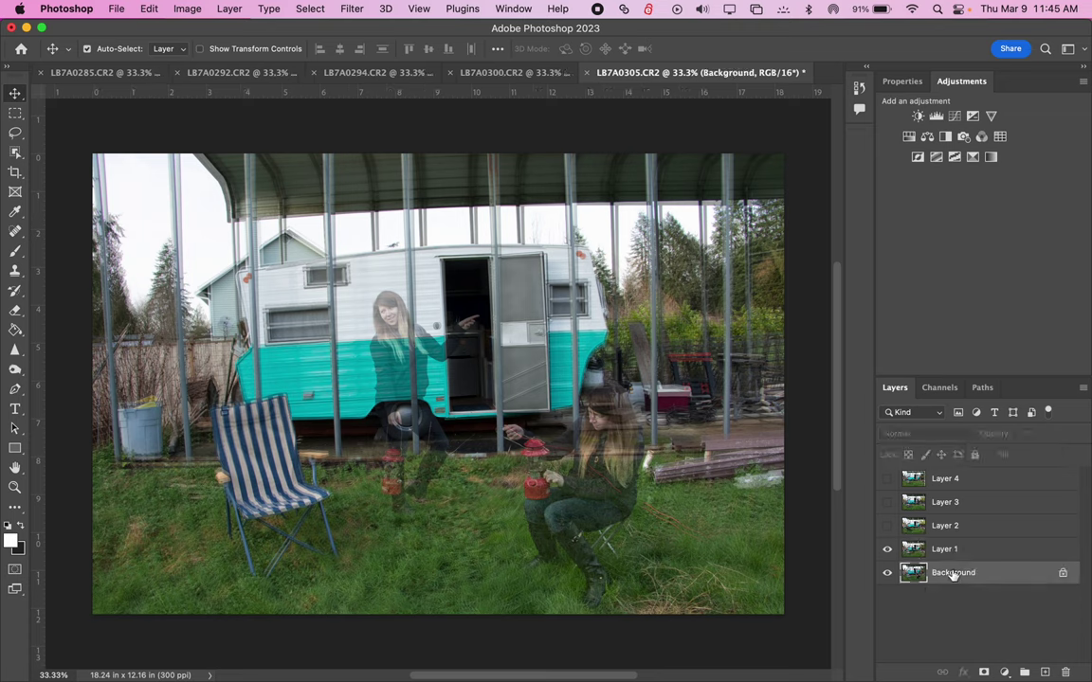
left_click(1063, 574)
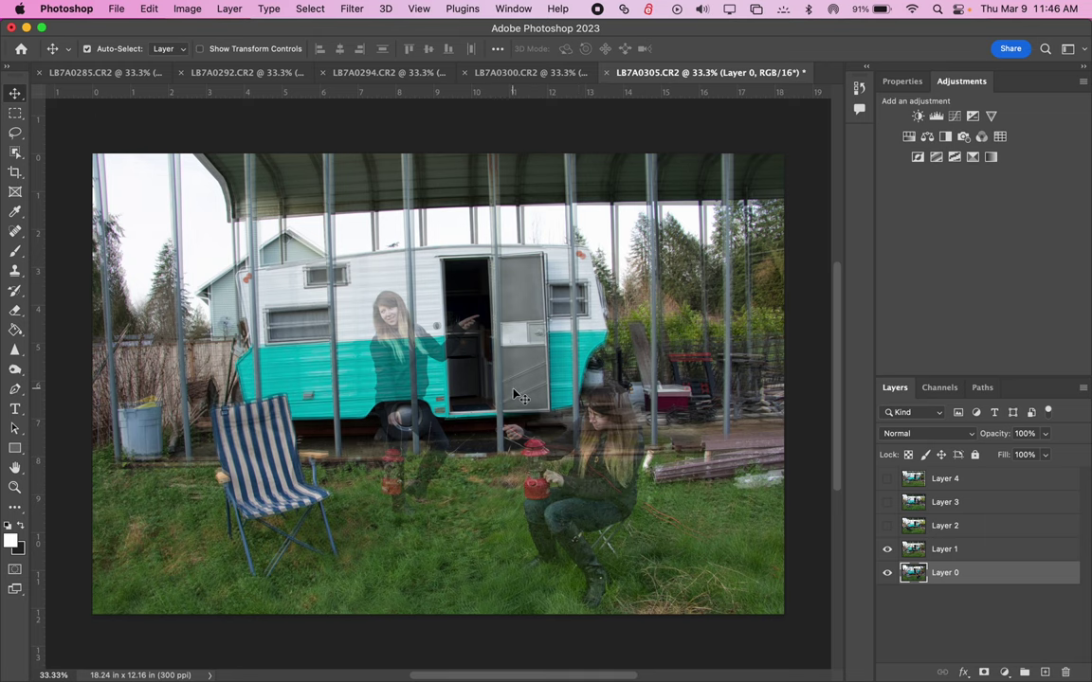
left_click_drag(519, 396, 512, 393)
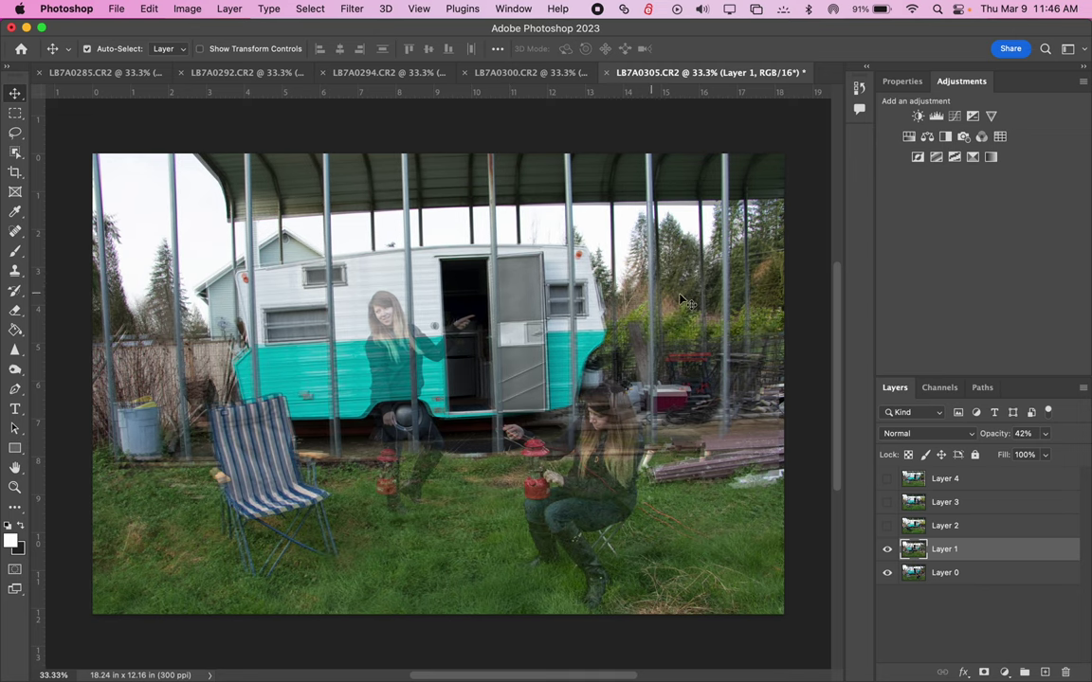
Rotate Layer 1 by -0.70° with Free Transform and place it at X 2718 px, Y 1827 px
key("super")
key("super+t")
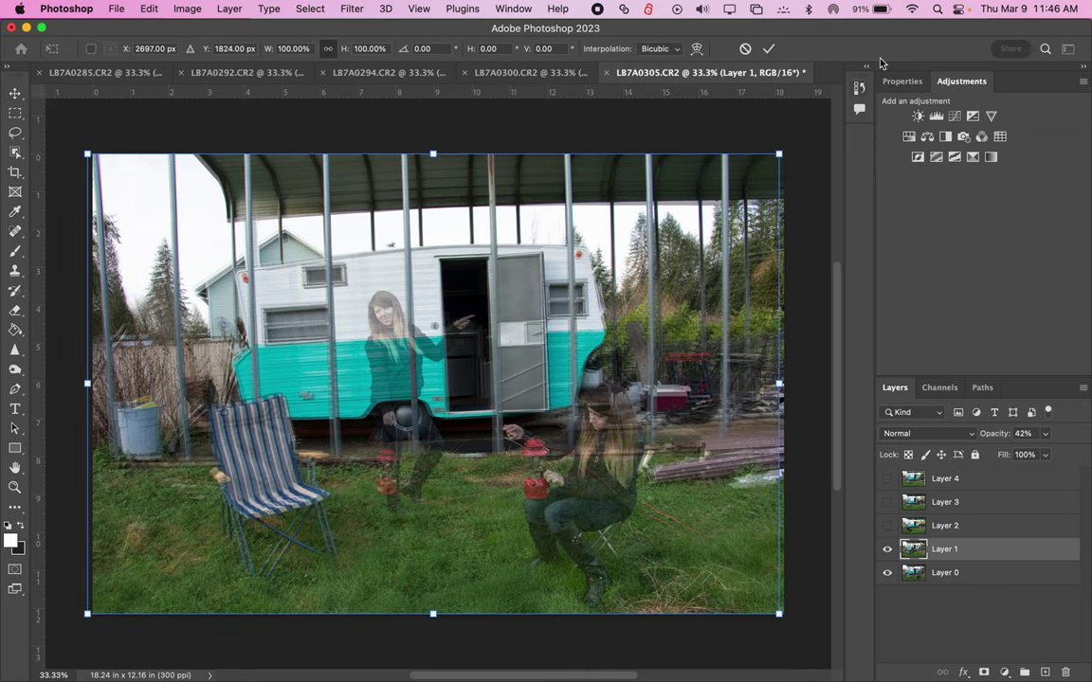
mouse_move(785, 145)
left_mouse_down()
mouse_move(783, 121)
mouse_move(788, 137)
left_mouse_up()
key("Right")
key("Right")
key("Right")
key("Right")
key("Right")
key("Right")
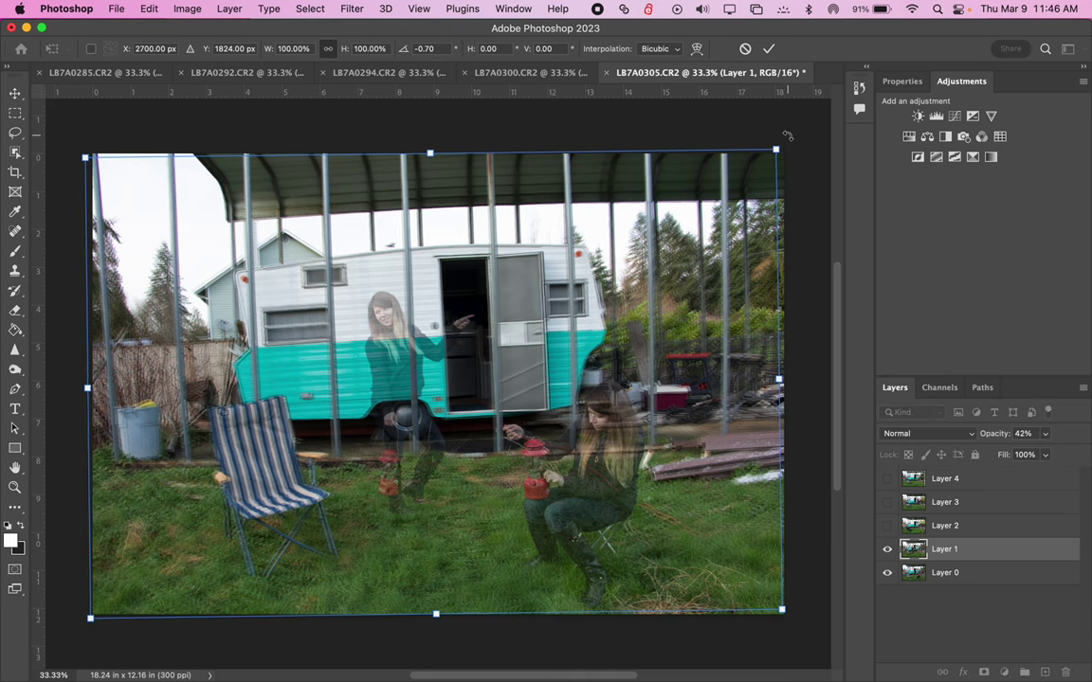
key("Right")
key("Right")
key("Right")
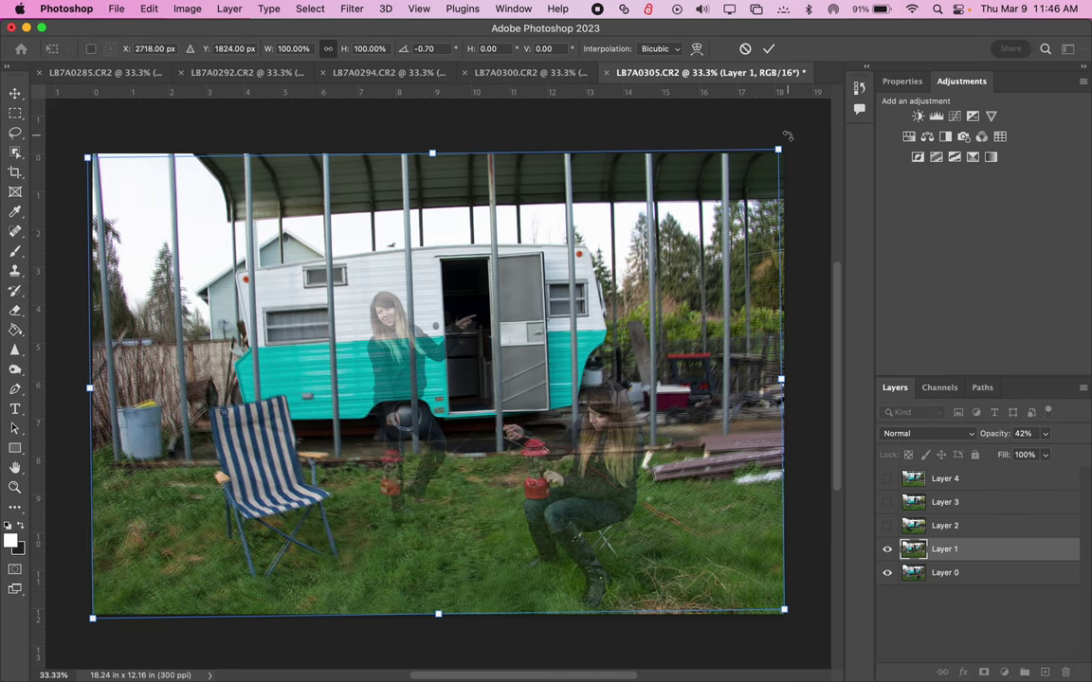
key("Down")
key("Down")
key("Down")
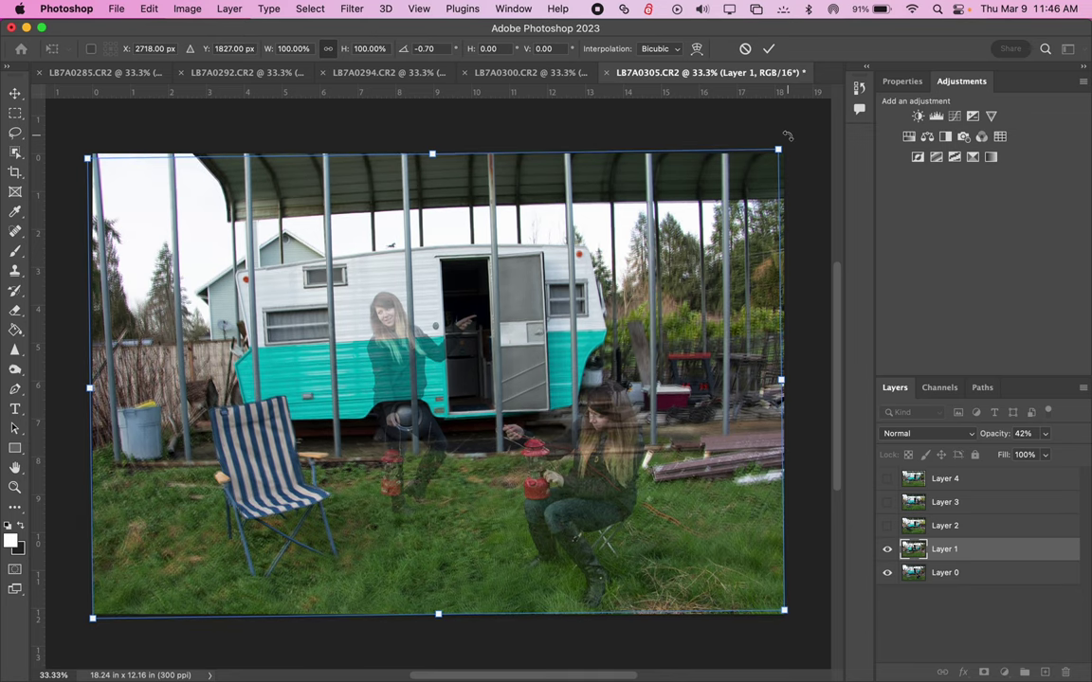
left_click(769, 48)
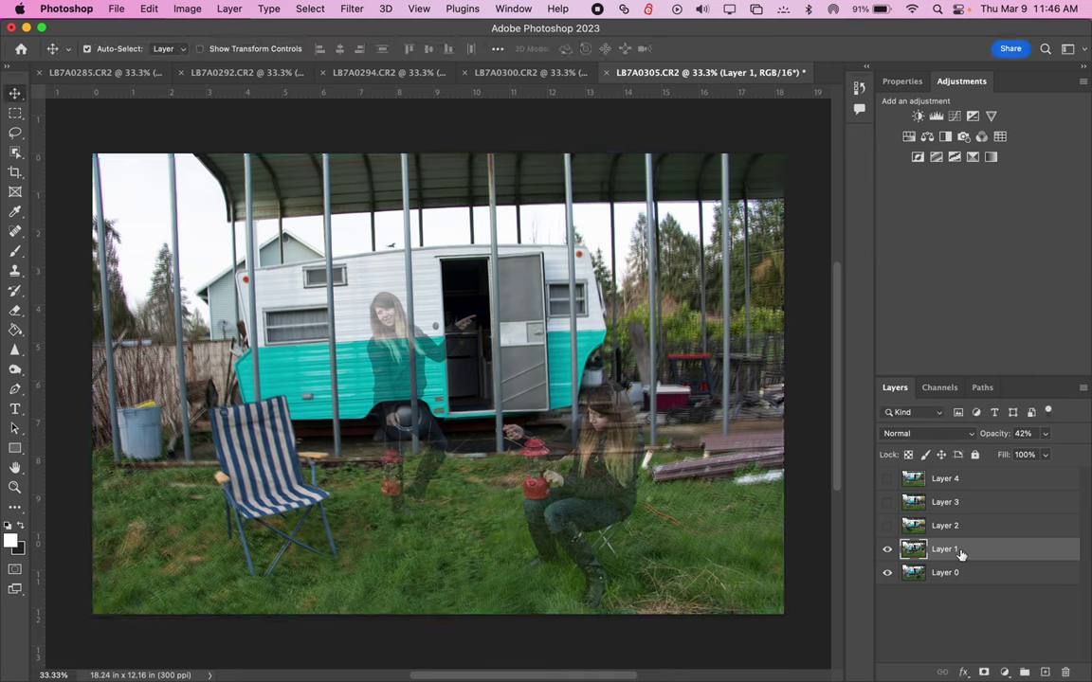
Restore Layer 1's opacity to 100%, show Layers 2, 3 and 4 again, and make Layer 4 the active layer
left_click(1045, 435)
left_click_drag(1042, 453, 1083, 452)
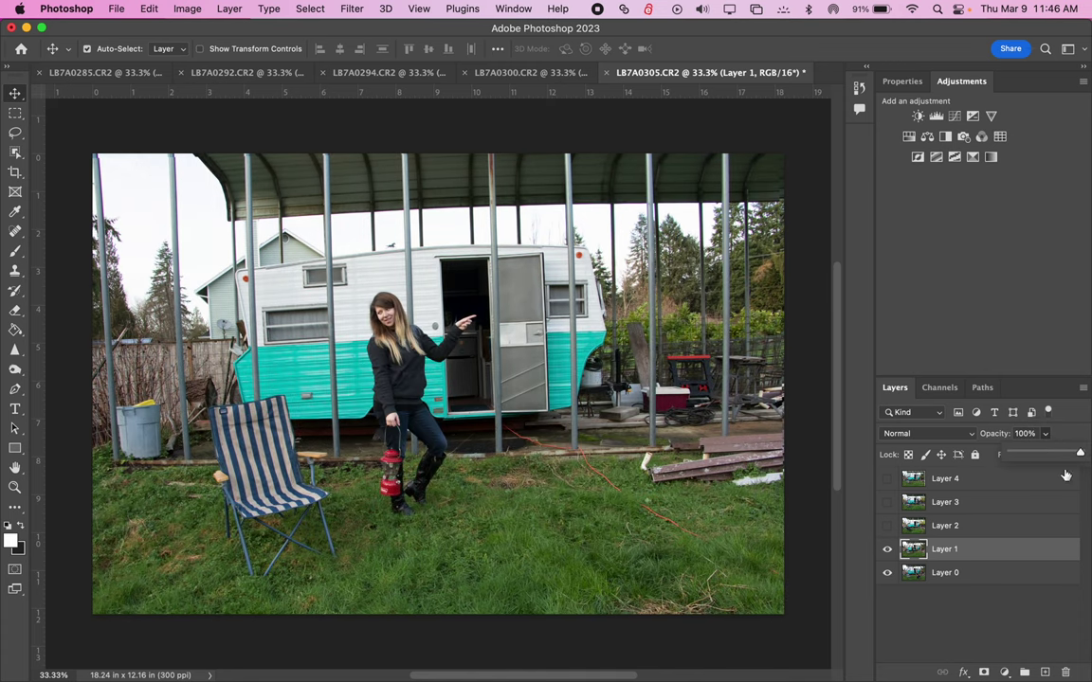
left_click(887, 525)
left_click(887, 501)
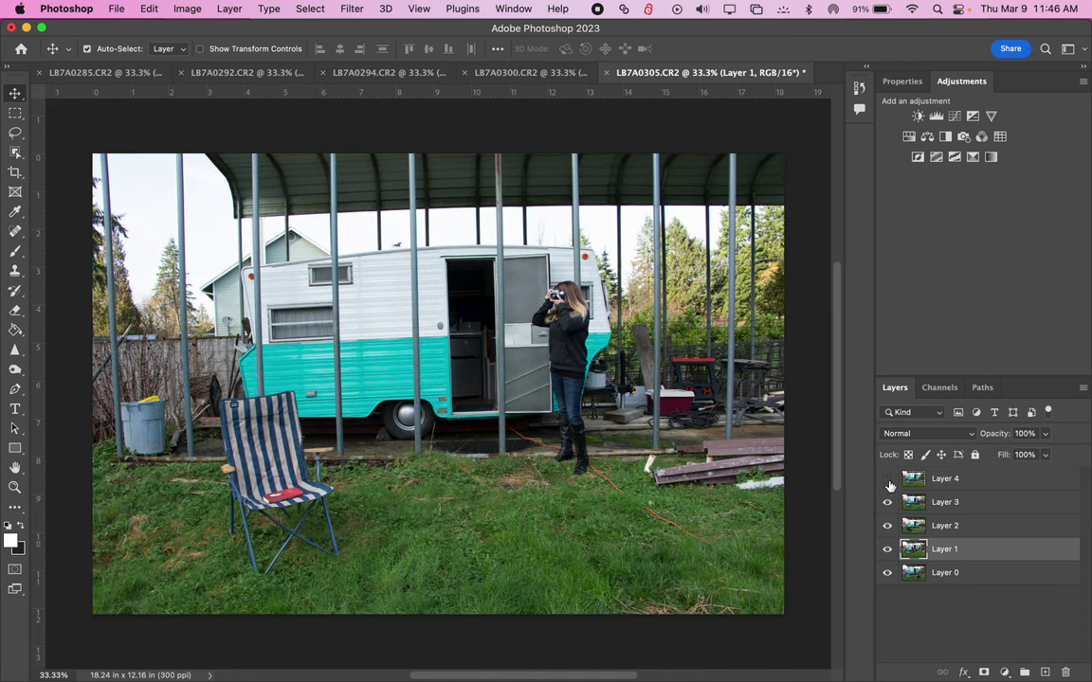
left_click(887, 478)
left_click(964, 482)
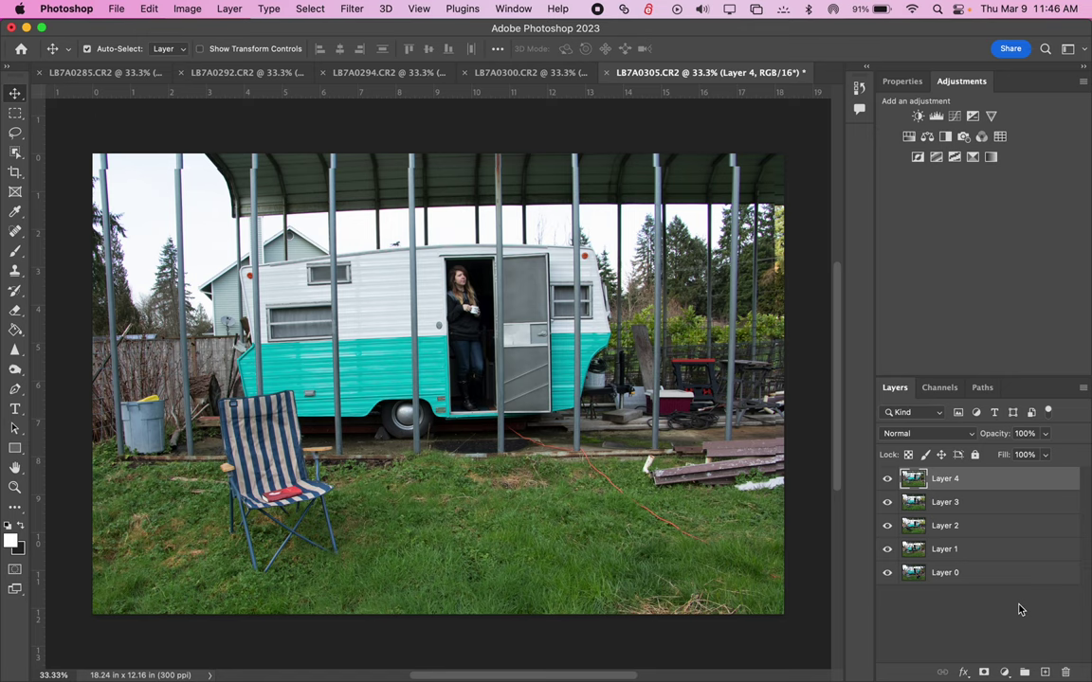
Compare Layer 4 with the photo beneath it by toggling its visibility, and add a white layer mask to it
left_click(887, 479)
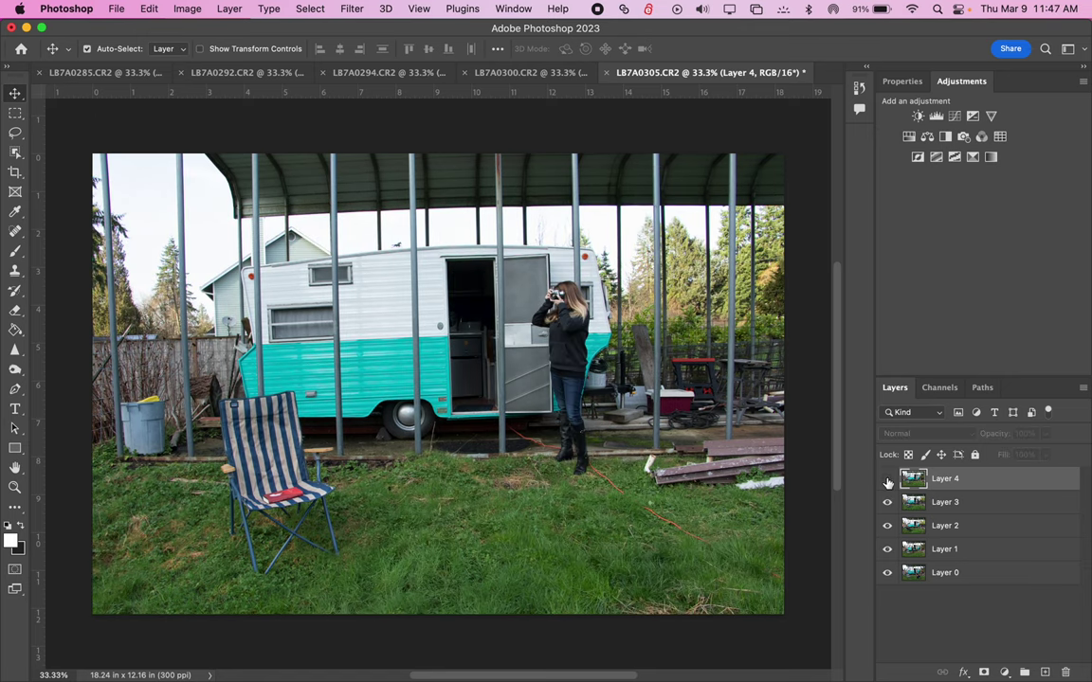
left_click(887, 479)
left_click(887, 479)
left_click(887, 480)
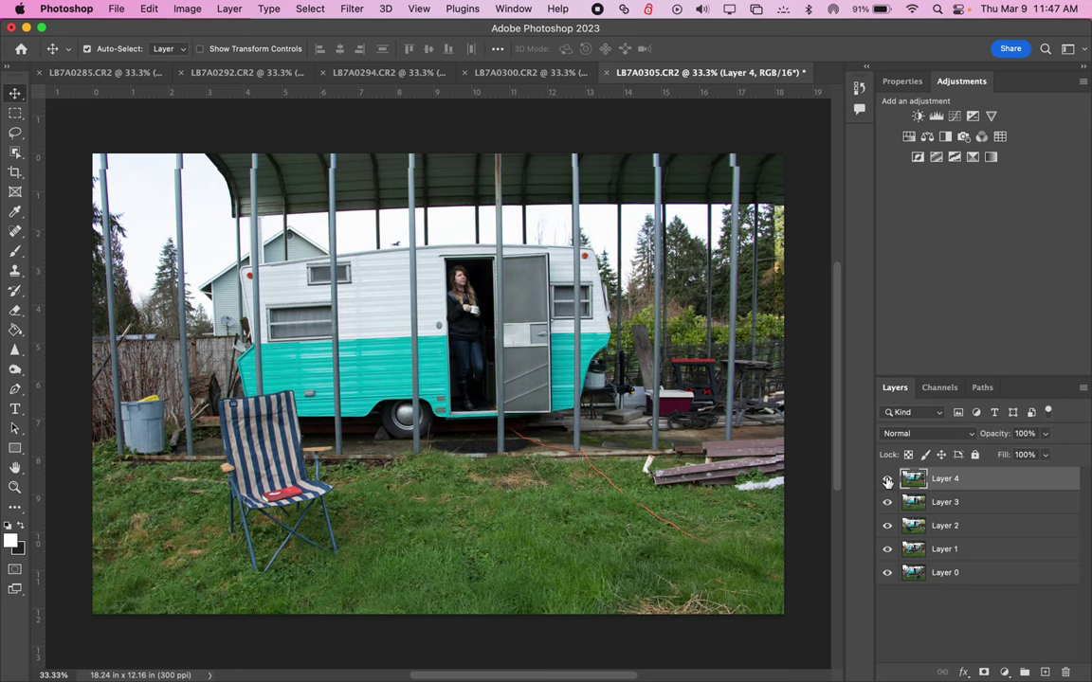
left_click(984, 673)
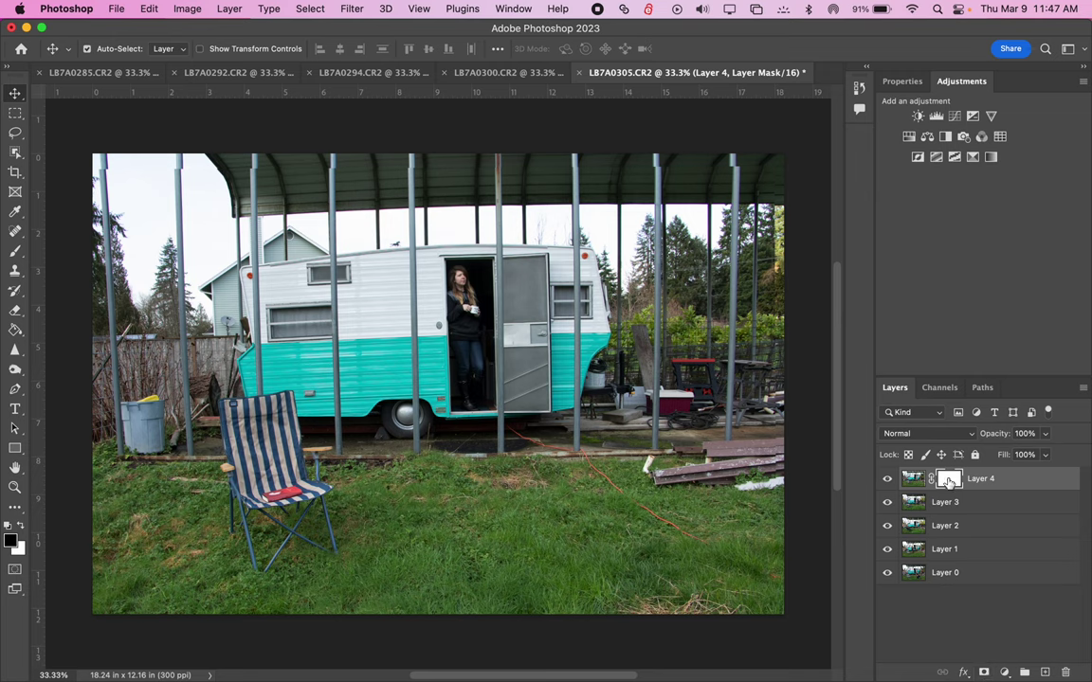
Activate the Brush tool and check its size and hardness settings
left_click(15, 250)
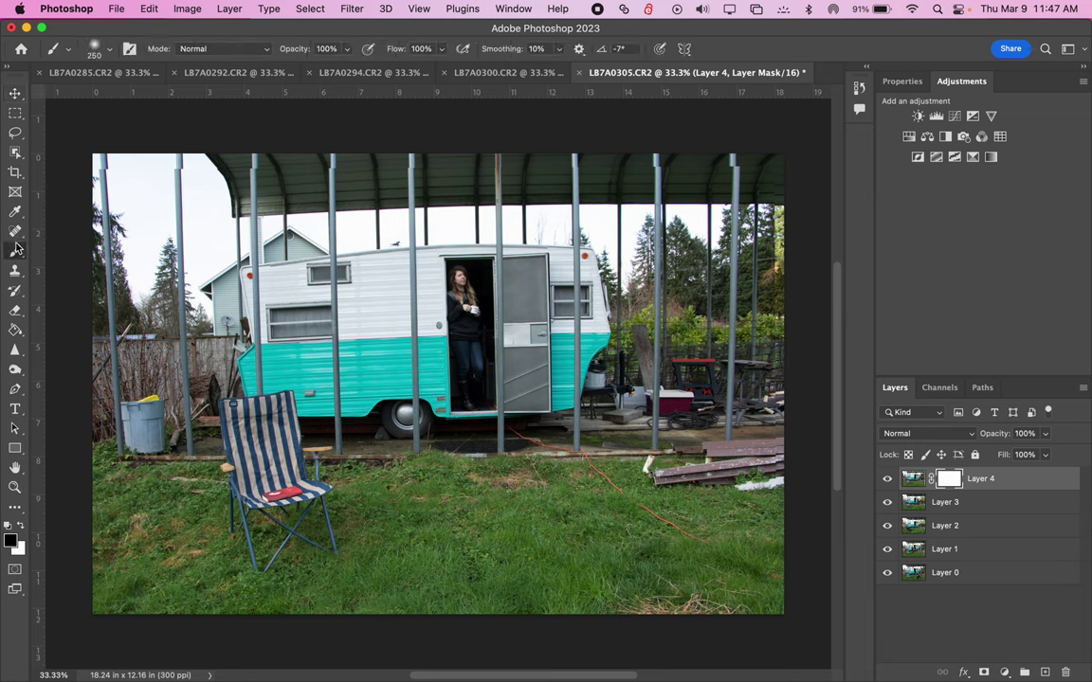
left_click(110, 52)
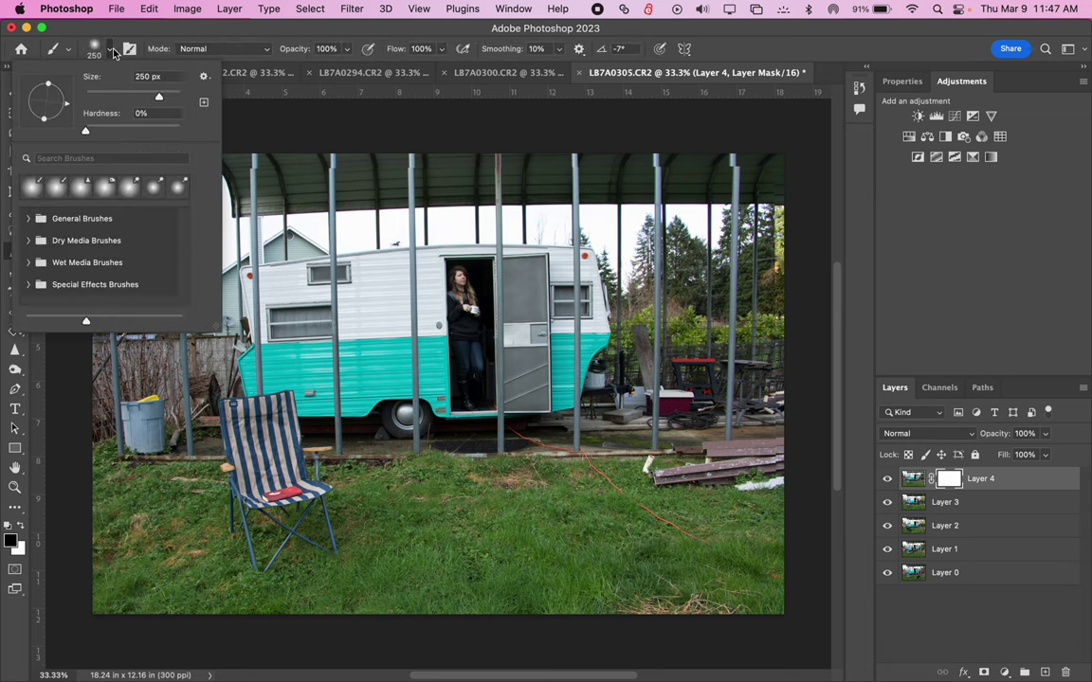
left_click_drag(1, 135, 1, 135)
left_click(111, 49)
left_click(110, 52)
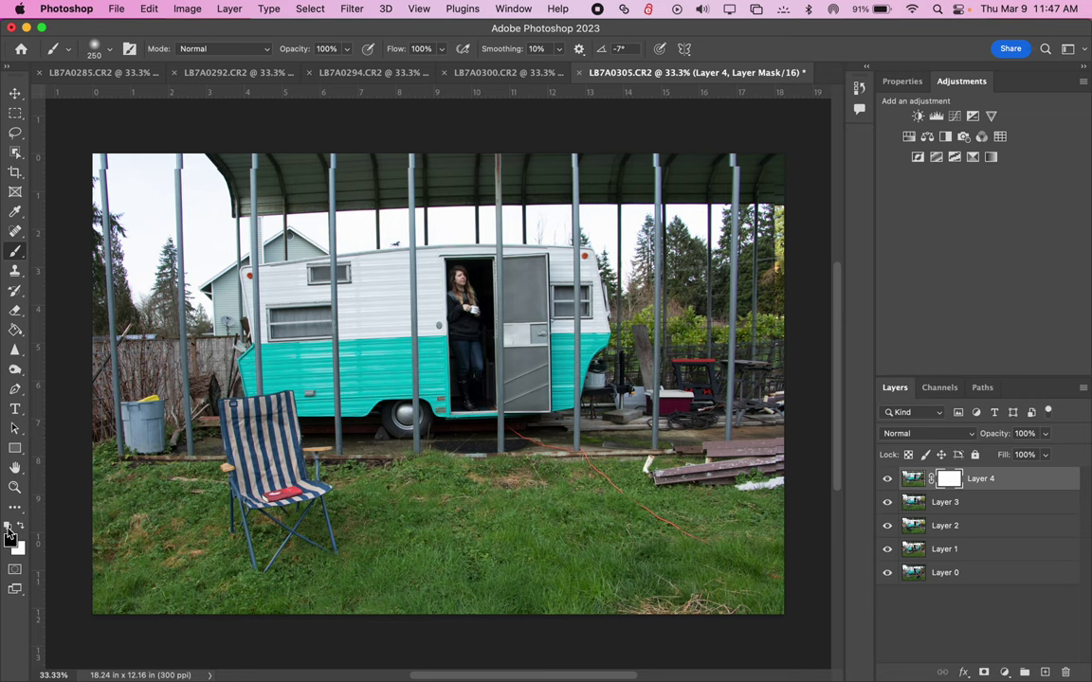
Swap the foreground and background colors back and forth, ending with black in the foreground
key("x")
left_click(23, 530)
left_click(22, 529)
left_click(23, 529)
left_click(22, 530)
left_click(23, 530)
left_click(22, 529)
left_click(23, 530)
key("super+equal")
key("super+minus")
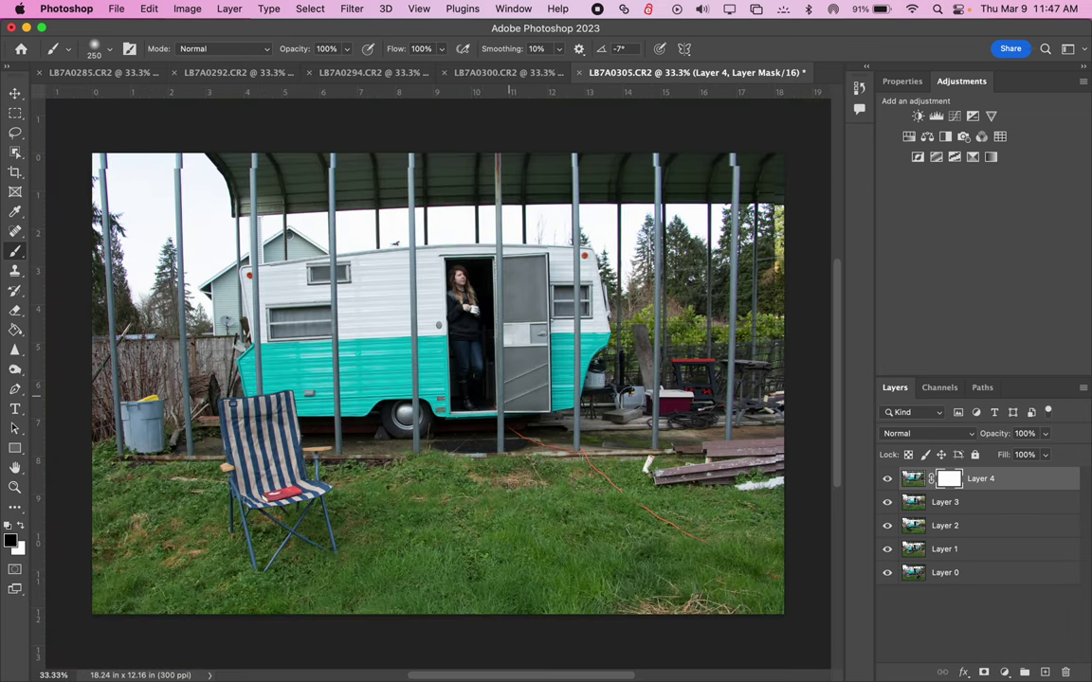
Paint black on Layer 4's mask beside the camper door to reveal the woman with the camera from Layer 3
left_click(887, 480)
left_click(887, 480)
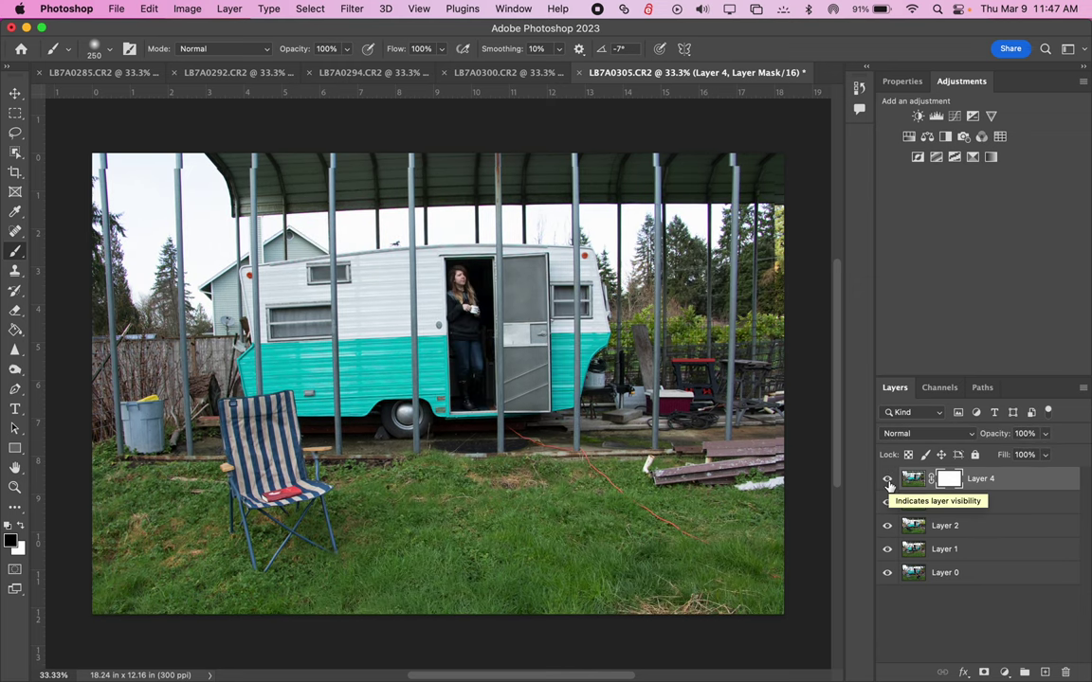
left_click(887, 479)
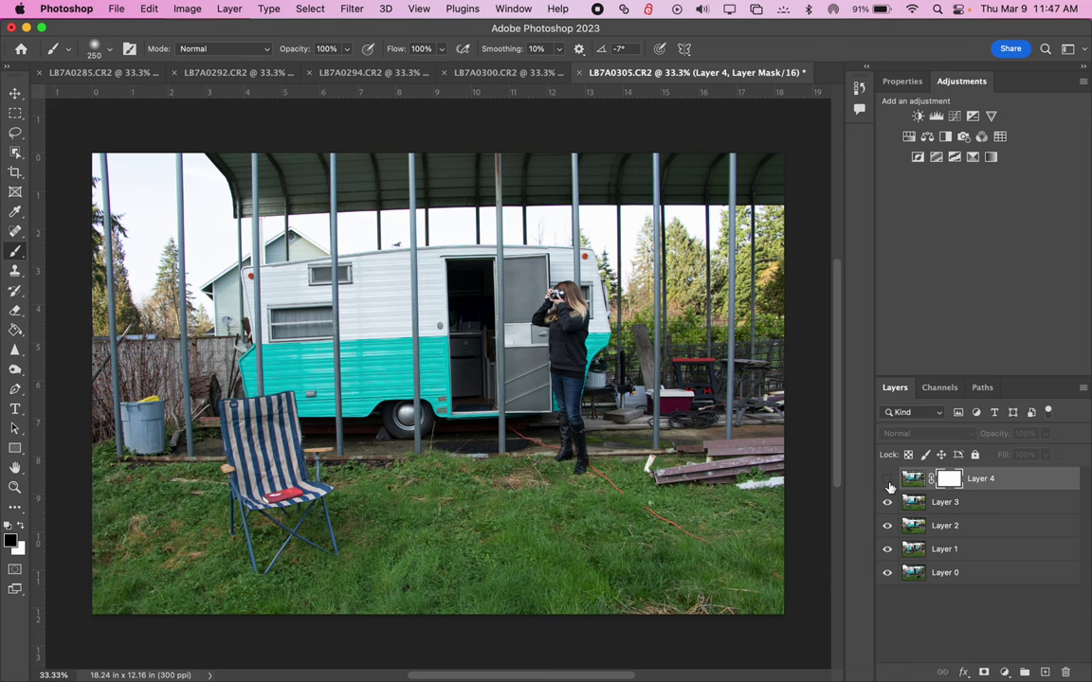
left_click(887, 479)
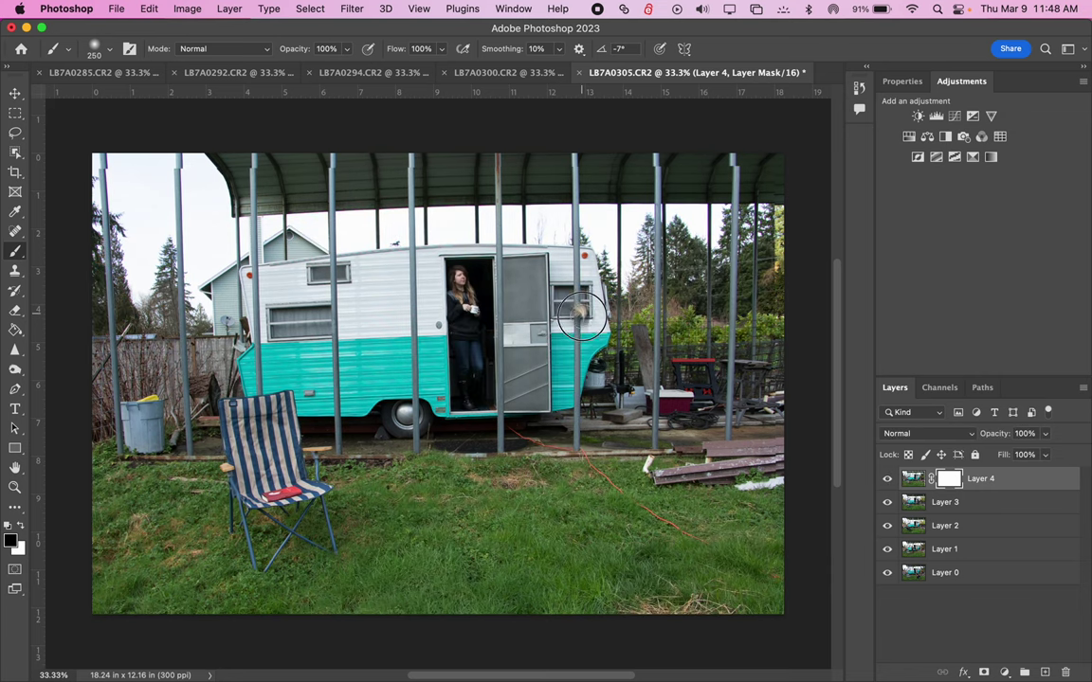
mouse_move(572, 303)
left_mouse_down()
mouse_move(574, 376)
mouse_move(567, 280)
mouse_move(554, 327)
mouse_move(548, 279)
mouse_move(577, 295)
mouse_move(567, 407)
mouse_move(553, 323)
mouse_move(538, 316)
mouse_move(537, 330)
mouse_move(558, 361)
mouse_move(567, 474)
mouse_move(573, 396)
mouse_move(587, 476)
mouse_move(582, 435)
mouse_move(571, 472)
mouse_move(552, 462)
mouse_move(554, 449)
mouse_move(575, 456)
mouse_move(565, 374)
mouse_move(575, 328)
mouse_move(557, 427)
left_mouse_up()
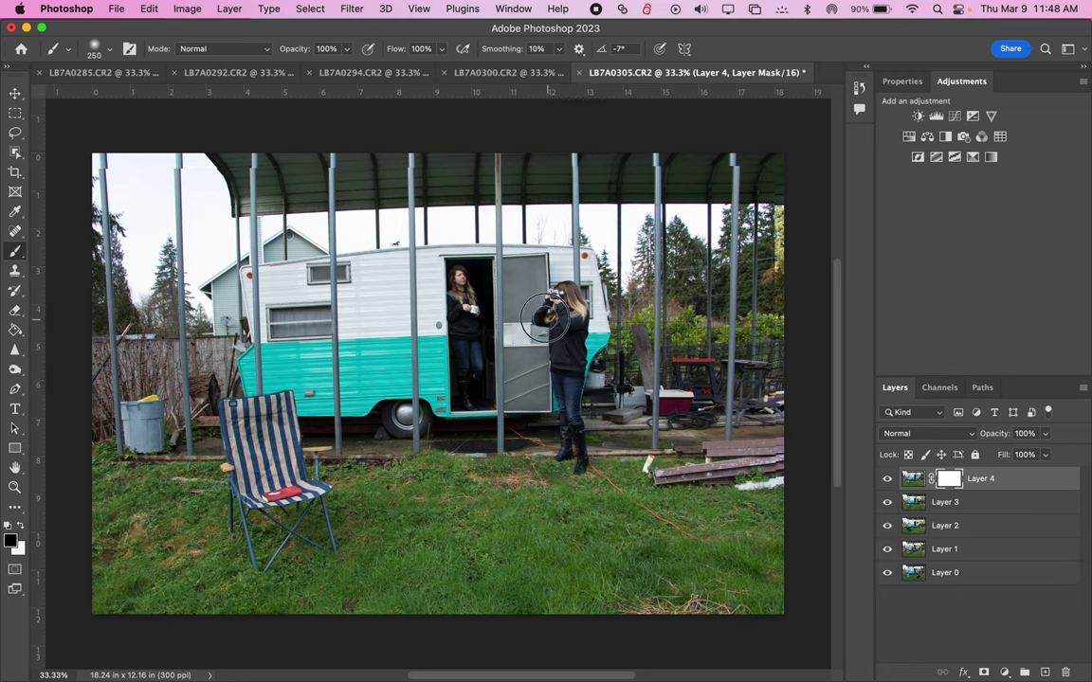
mouse_move(582, 290)
left_mouse_down()
mouse_move(568, 313)
mouse_move(559, 455)
mouse_move(565, 279)
mouse_move(572, 354)
mouse_move(555, 404)
mouse_move(594, 307)
mouse_move(582, 320)
left_mouse_up()
Toggle Layer 4's visibility to check the revealed woman with the camera against Layer 3
left_click(888, 479)
left_click(888, 480)
left_click(888, 480)
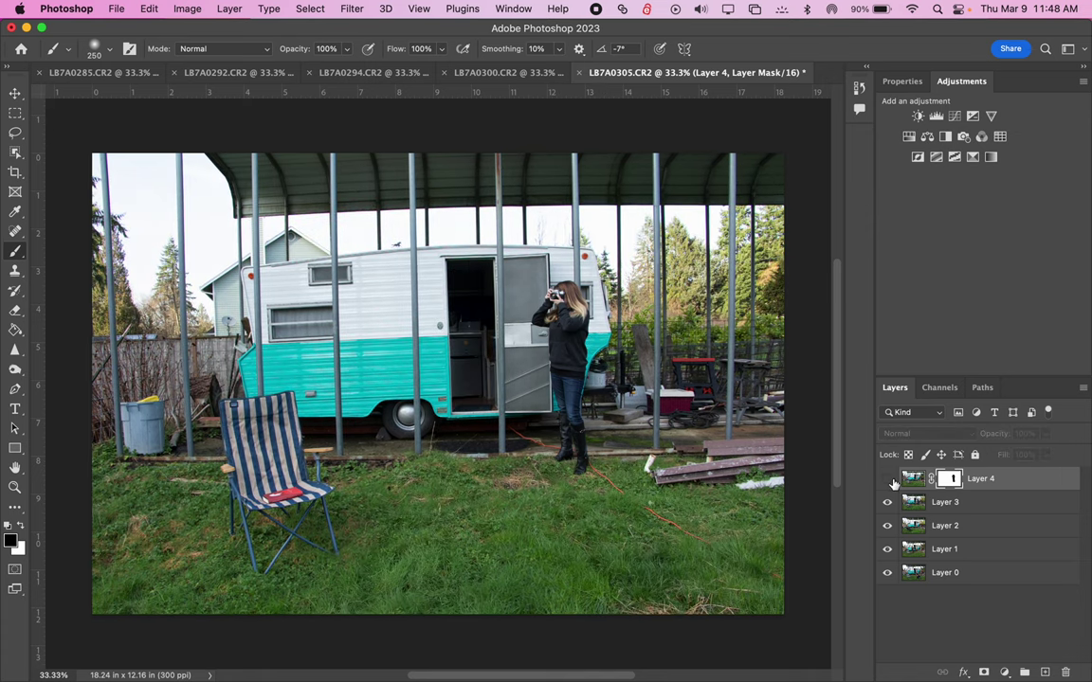
left_click(888, 479)
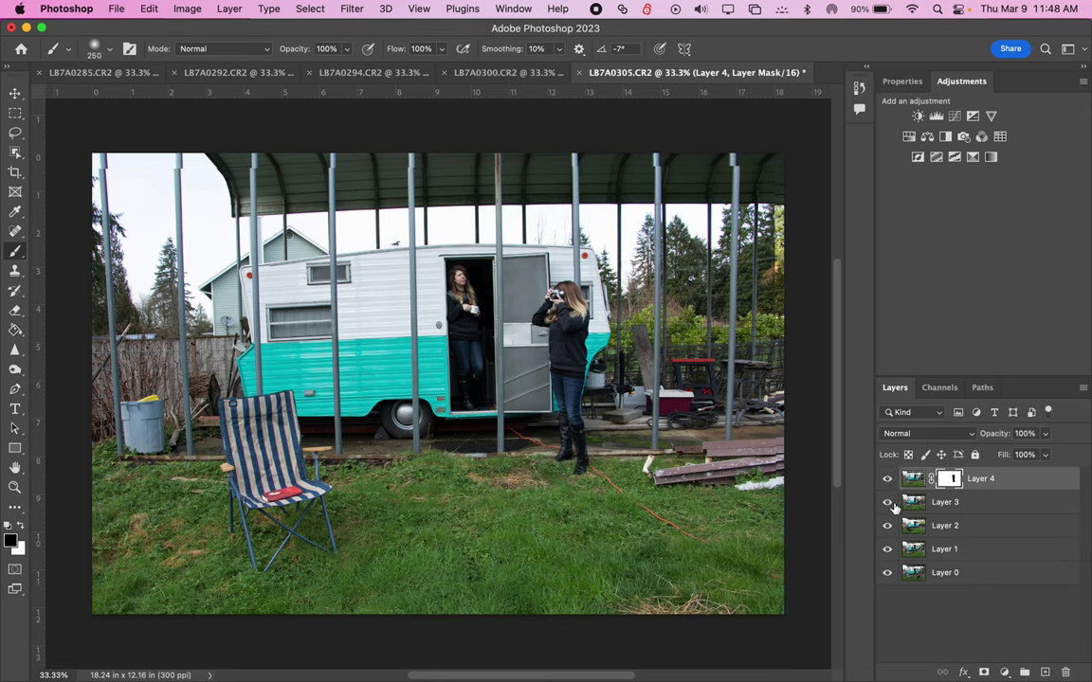
Add a white mask to Layer 3, hide Layer 4, and compare Layer 3 with the photo beneath it
left_click(939, 505)
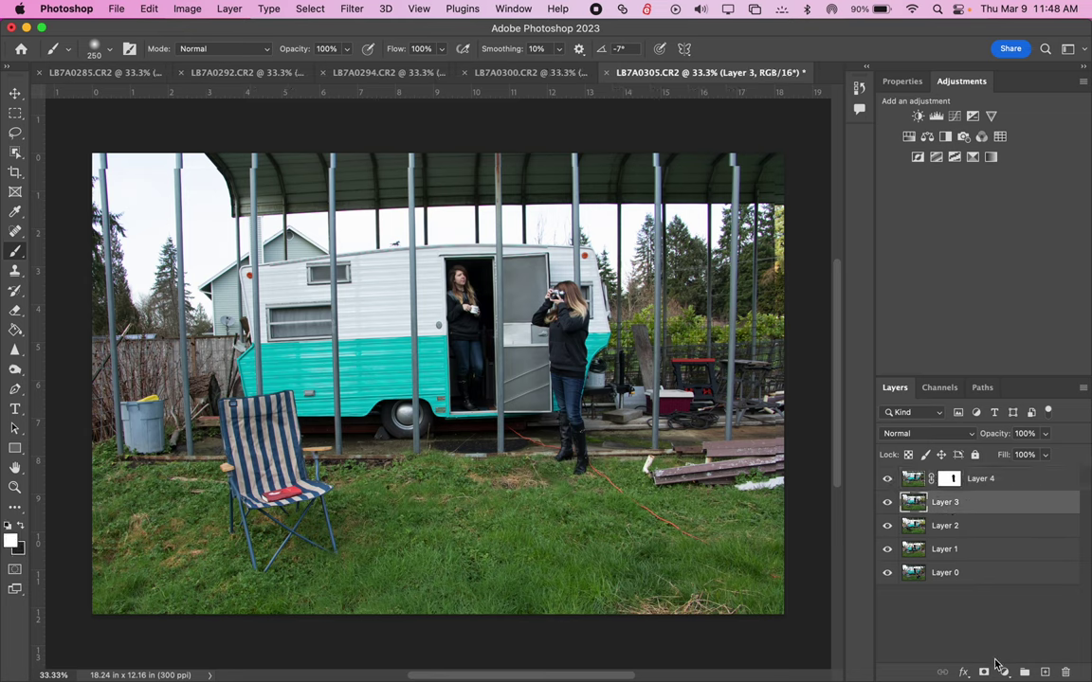
left_click(983, 672)
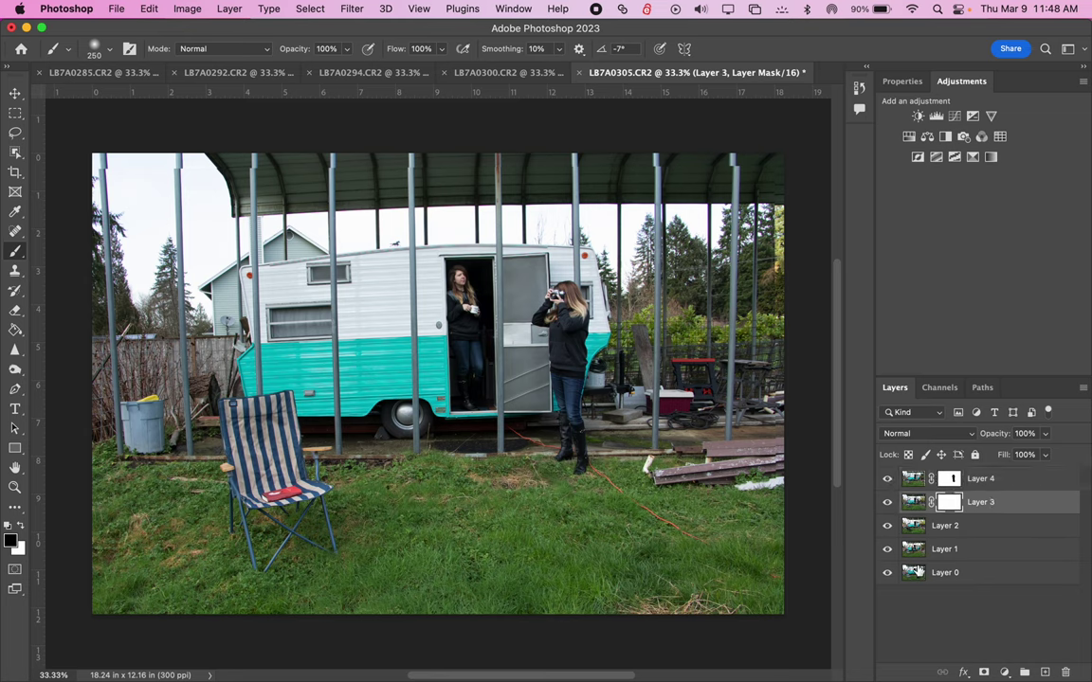
left_click(888, 479)
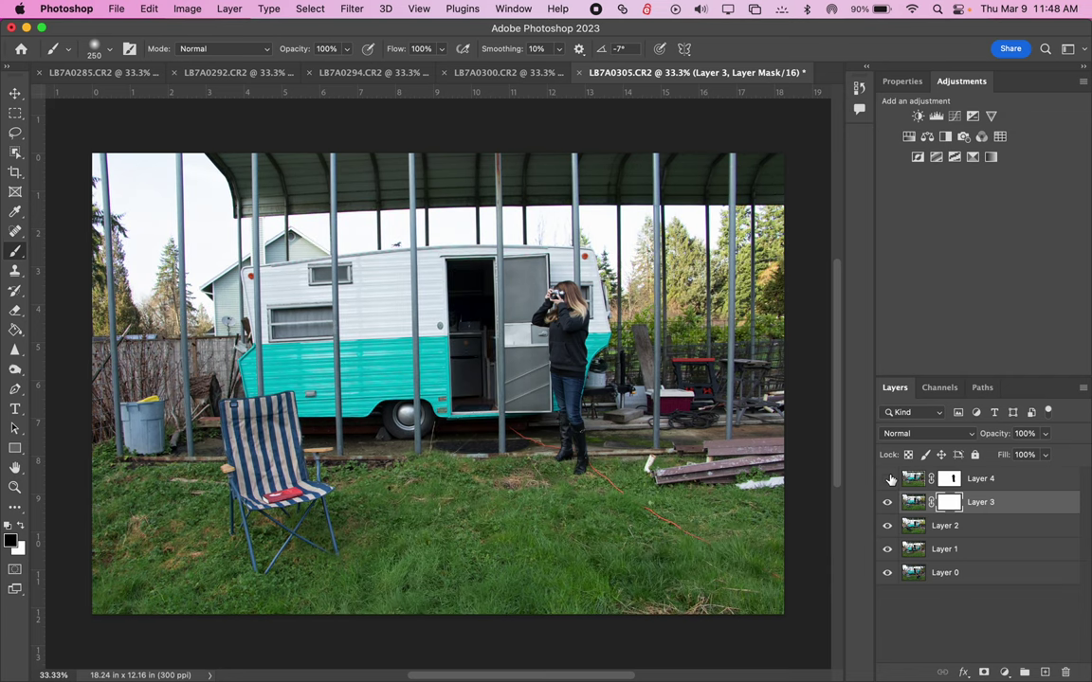
left_click(888, 503)
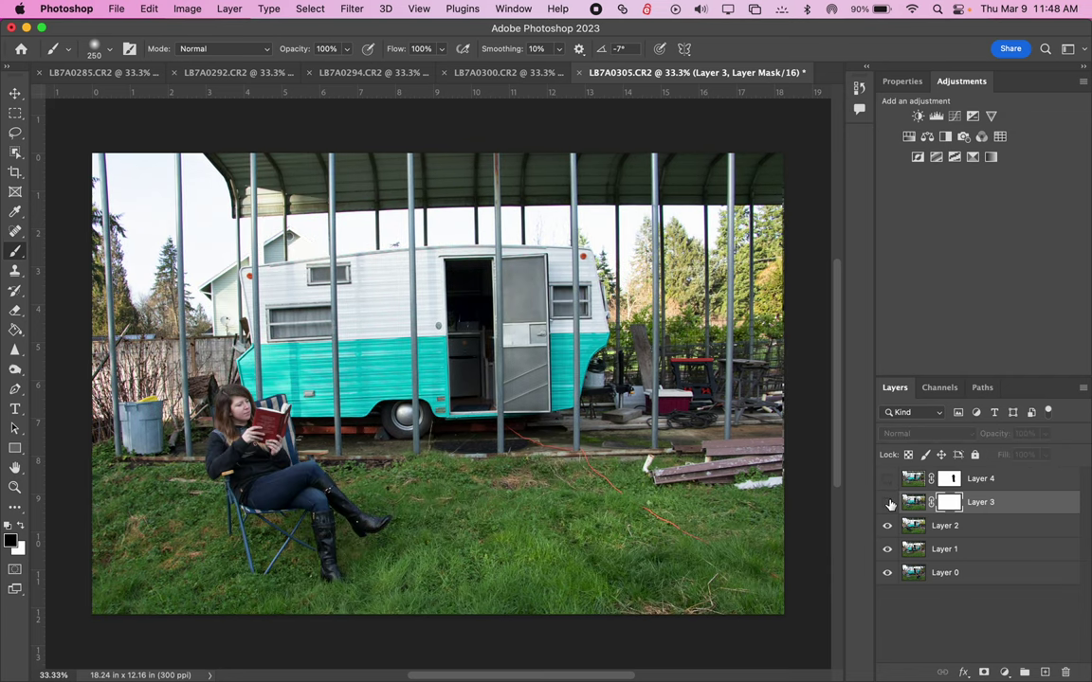
left_click(889, 504)
left_click(889, 503)
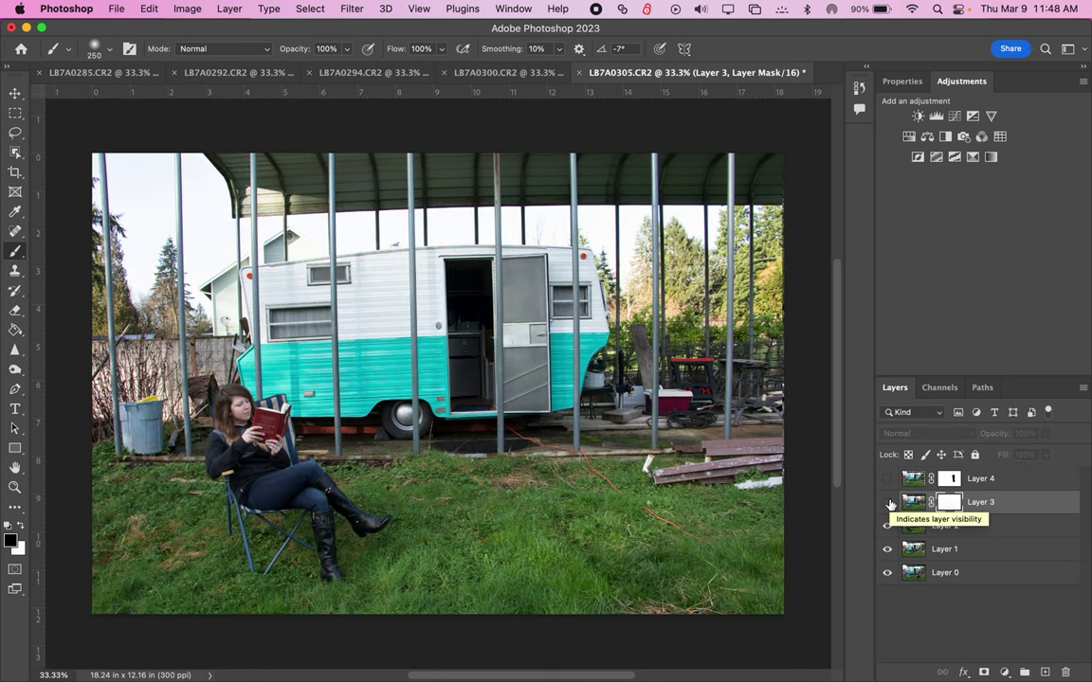
left_click(889, 503)
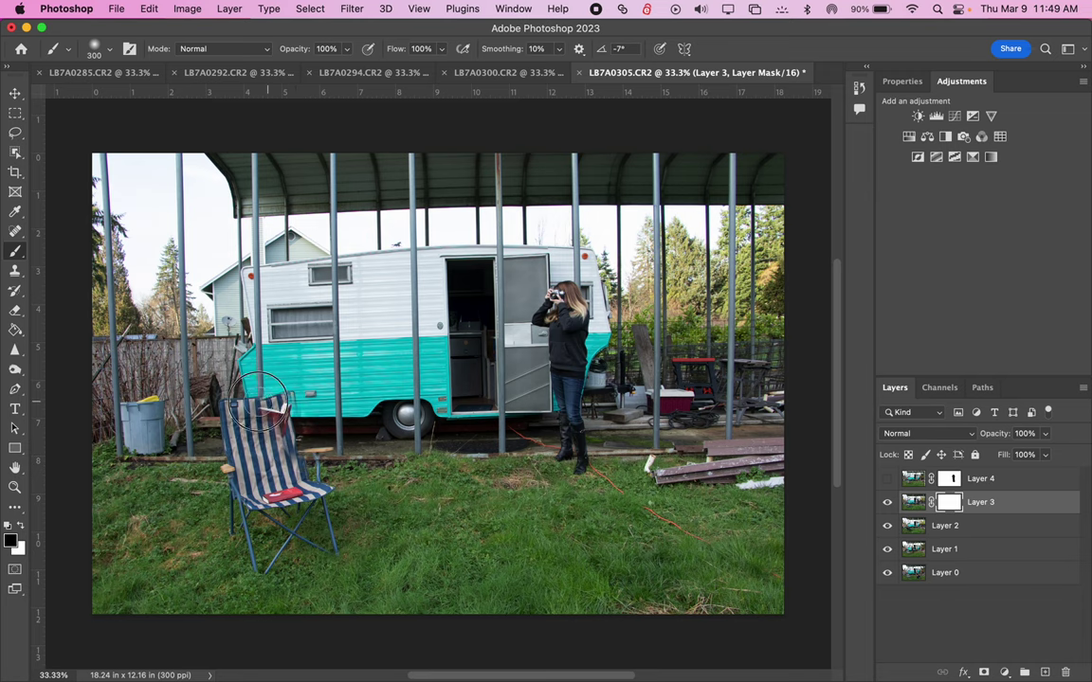
Paint black with a 300 px brush on Layer 3's mask over the camp chair to reveal the woman reading
left_click_drag(223, 408, 292, 398)
mouse_move(250, 413)
left_mouse_down()
mouse_move(285, 419)
mouse_move(275, 387)
mouse_move(218, 403)
mouse_move(232, 466)
mouse_move(228, 388)
mouse_move(245, 381)
mouse_move(220, 386)
mouse_move(209, 409)
mouse_move(252, 497)
mouse_move(261, 430)
mouse_move(245, 508)
mouse_move(278, 460)
mouse_move(291, 476)
mouse_move(289, 444)
mouse_move(289, 485)
mouse_move(331, 472)
mouse_move(333, 507)
mouse_move(311, 487)
mouse_move(376, 530)
mouse_move(356, 528)
mouse_move(417, 549)
mouse_move(358, 571)
mouse_move(279, 542)
mouse_move(273, 519)
mouse_move(282, 551)
mouse_move(240, 555)
mouse_move(244, 532)
mouse_move(275, 576)
mouse_move(232, 555)
mouse_move(200, 446)
mouse_move(218, 482)
mouse_move(208, 447)
mouse_move(254, 486)
mouse_move(311, 490)
mouse_move(317, 531)
mouse_move(297, 500)
mouse_move(376, 577)
mouse_move(356, 595)
mouse_move(291, 578)
mouse_move(326, 576)
mouse_move(294, 551)
mouse_move(344, 563)
mouse_move(391, 537)
mouse_move(307, 500)
mouse_move(275, 392)
mouse_move(221, 395)
mouse_move(228, 430)
mouse_move(296, 420)
mouse_move(287, 383)
mouse_move(310, 453)
mouse_move(289, 423)
mouse_move(323, 483)
mouse_move(377, 508)
mouse_move(258, 431)
mouse_move(258, 392)
mouse_move(278, 378)
mouse_move(259, 339)
mouse_move(262, 442)
mouse_move(326, 464)
mouse_move(308, 450)
mouse_move(366, 534)
mouse_move(301, 515)
mouse_move(317, 531)
mouse_move(271, 460)
mouse_move(256, 375)
left_mouse_up()
mouse_move(286, 417)
left_mouse_down()
mouse_move(284, 368)
mouse_move(288, 446)
mouse_move(280, 408)
mouse_move(230, 397)
mouse_move(231, 426)
left_mouse_up()
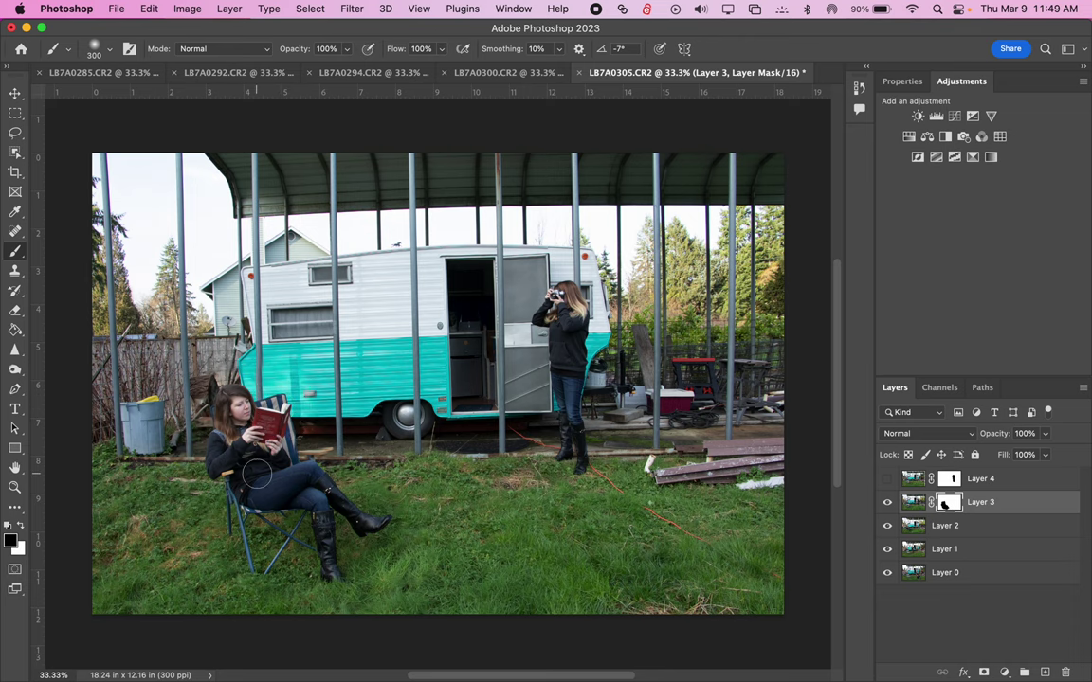
Try painting white on Layer 3's mask above the seated woman, undo the stroke and switch back to black
left_click(21, 528)
mouse_move(320, 374)
left_mouse_down()
mouse_move(262, 364)
mouse_move(306, 361)
mouse_move(256, 374)
left_mouse_up()
key("super+z")
left_click(19, 526)
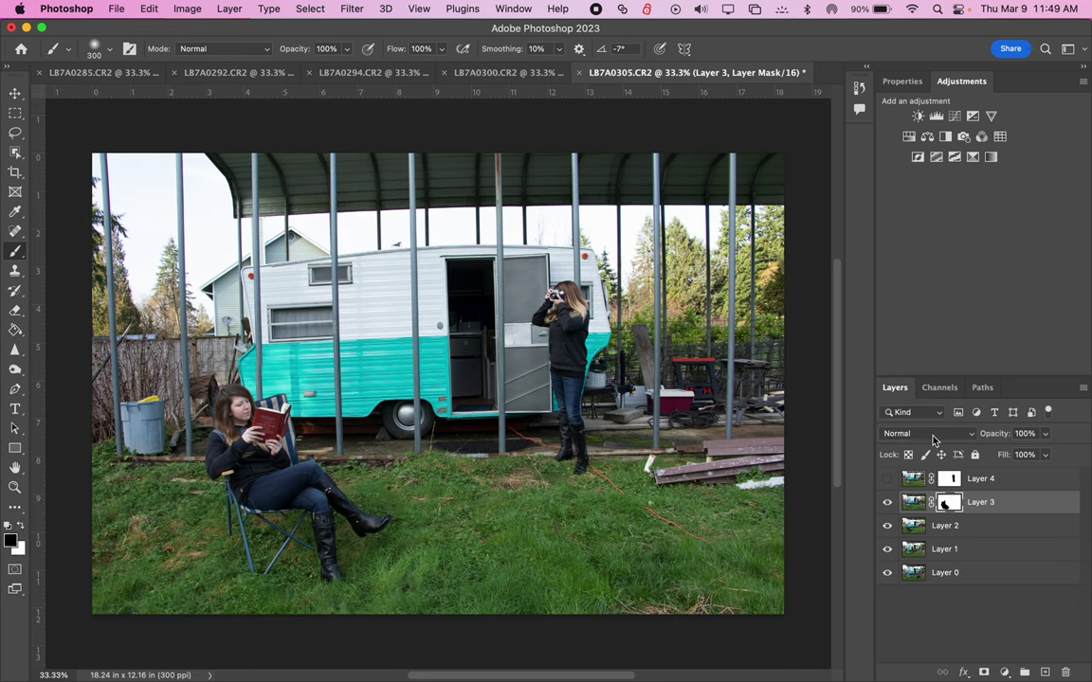
Toggle the visibility of Layers 4 and 3 to examine how each layer and its mask affect the seated woman
left_click(888, 479)
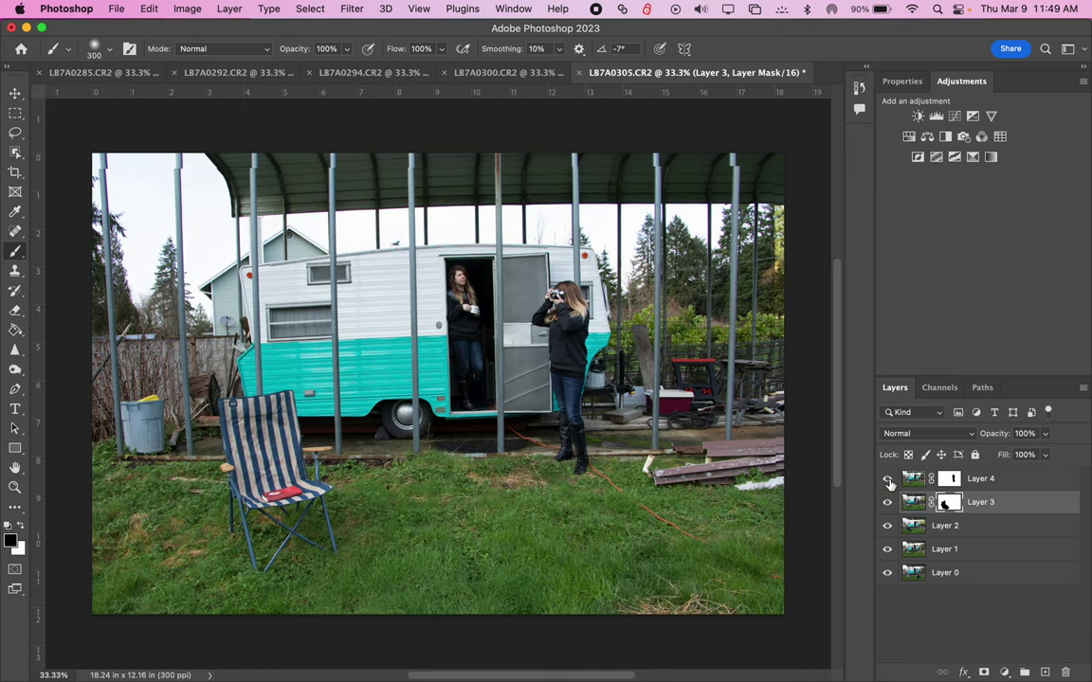
left_click(888, 480)
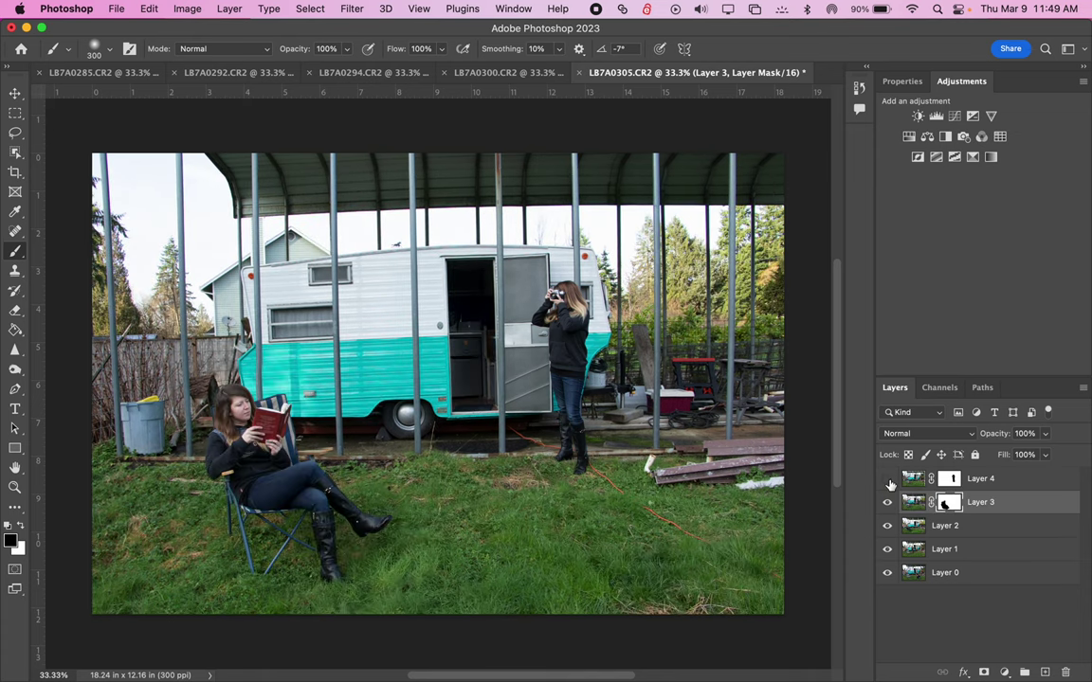
left_click(888, 480)
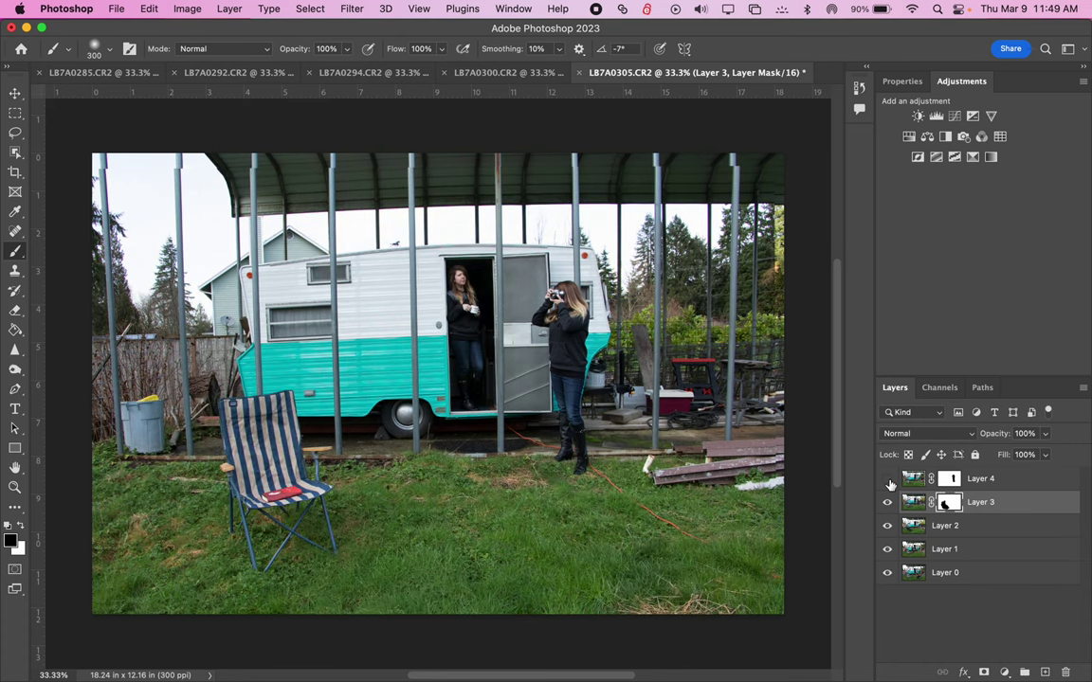
left_click(888, 480)
left_click(888, 479)
left_click(888, 482)
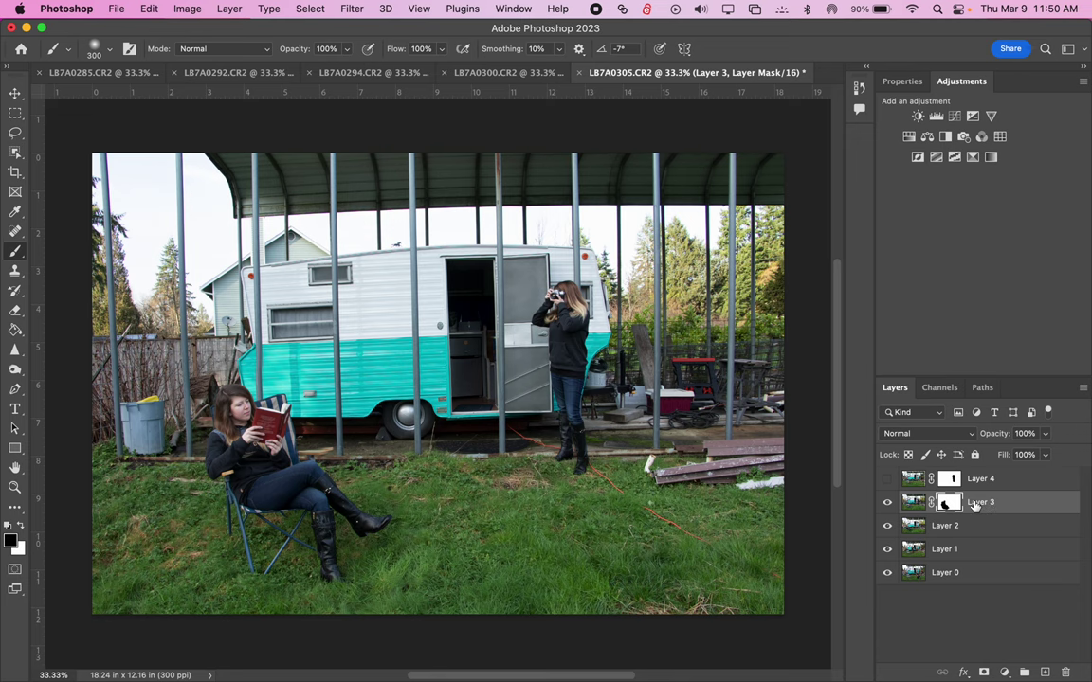
left_click(888, 503)
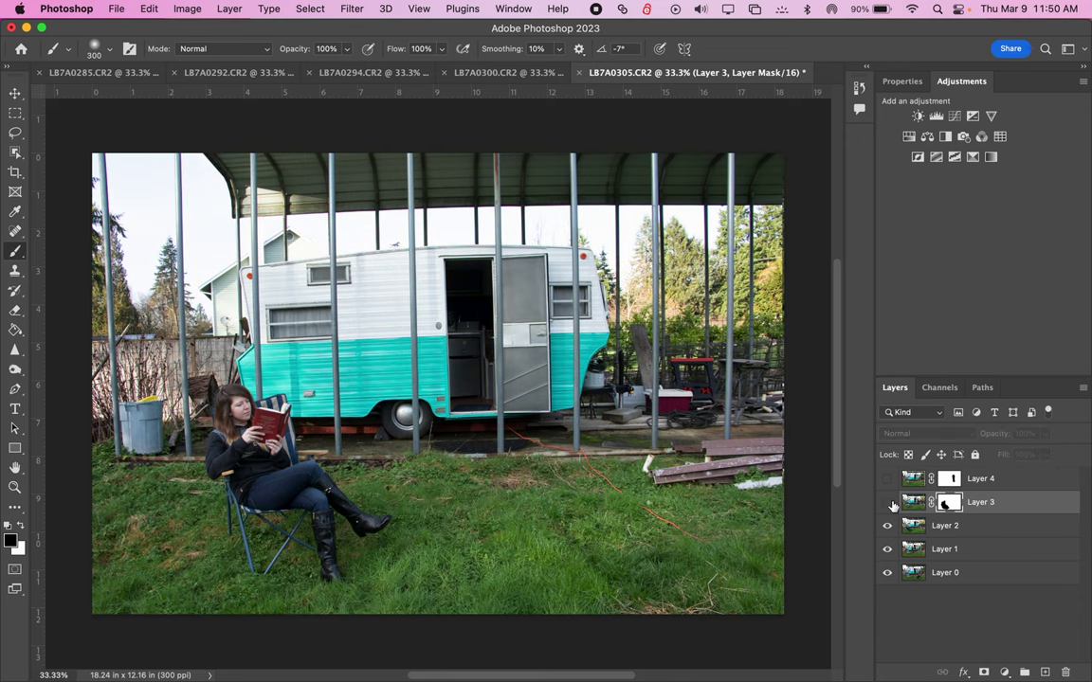
left_click(888, 504)
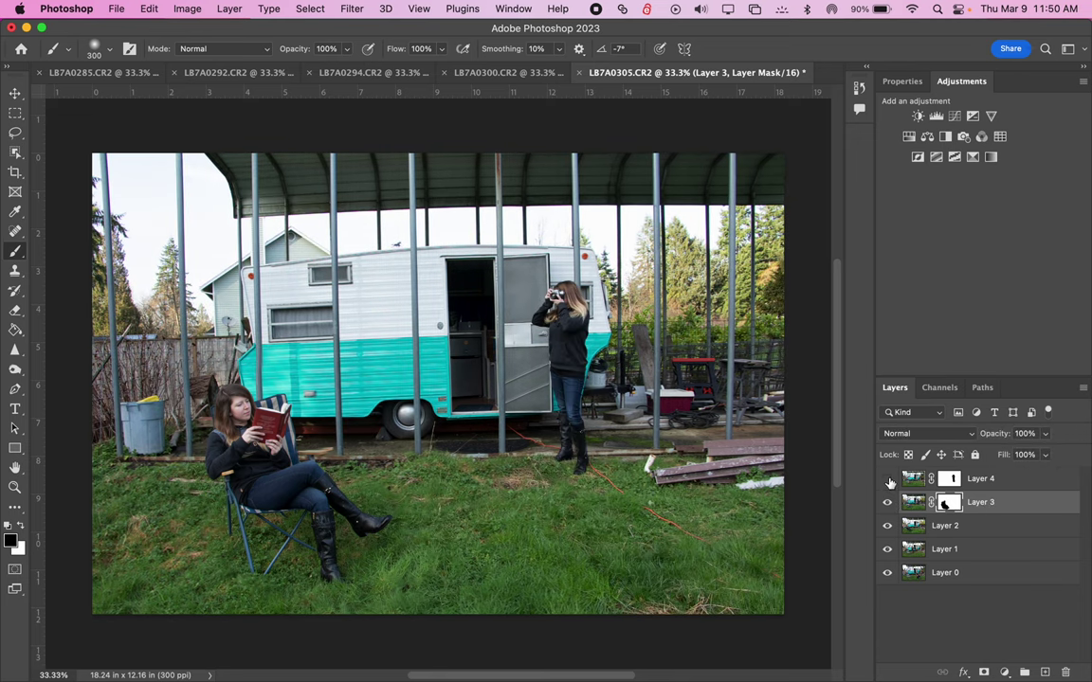
left_click(888, 481)
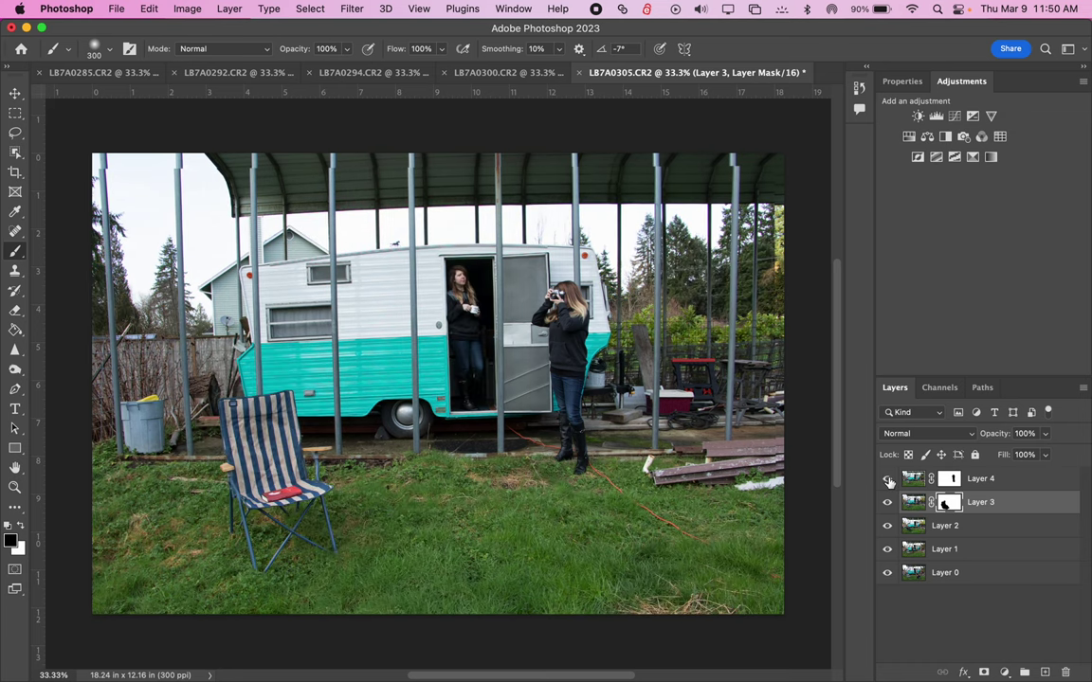
left_click(888, 481)
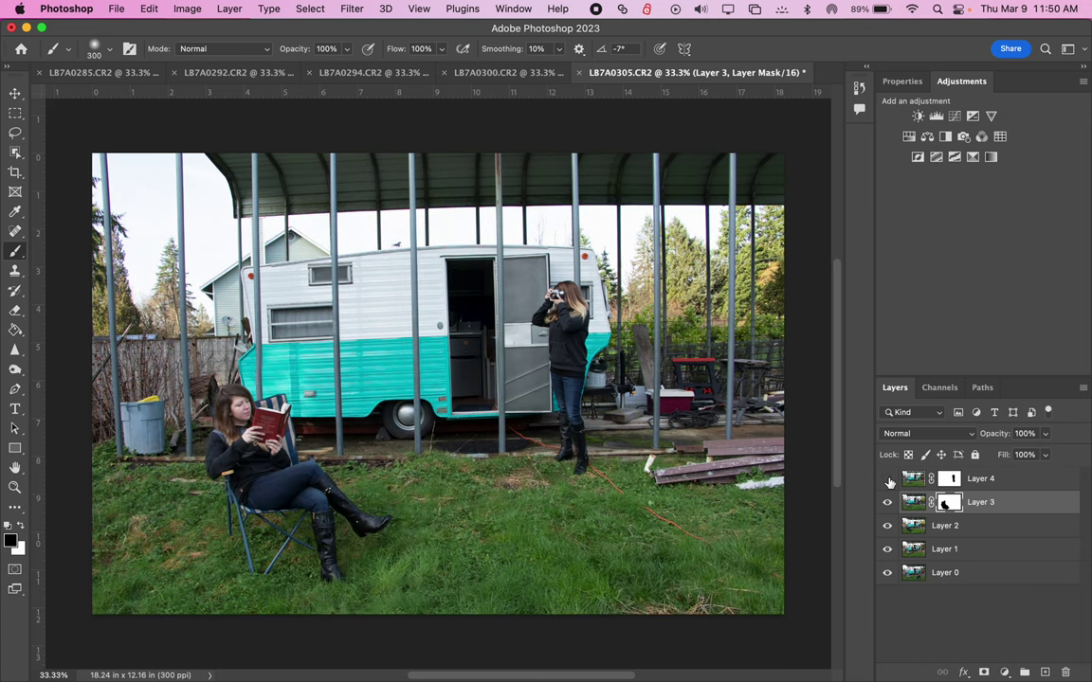
left_click(888, 482)
left_click(889, 481)
Show Layer 4 and paint black on its mask over the camp chair to reveal the woman reading
left_click(888, 480)
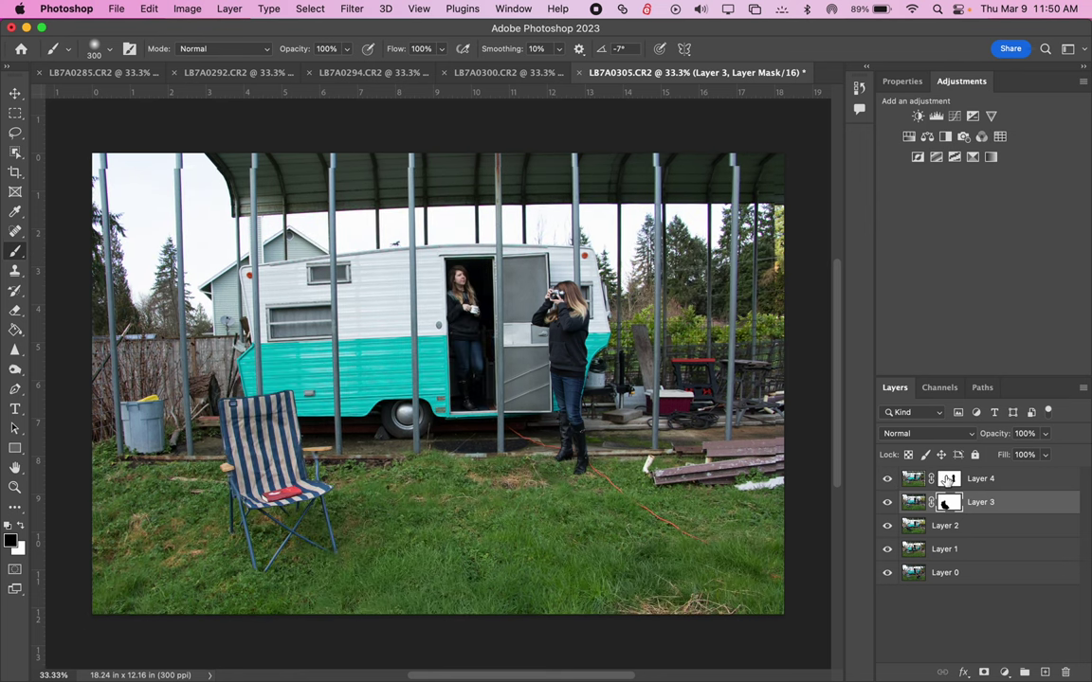
left_click(949, 480)
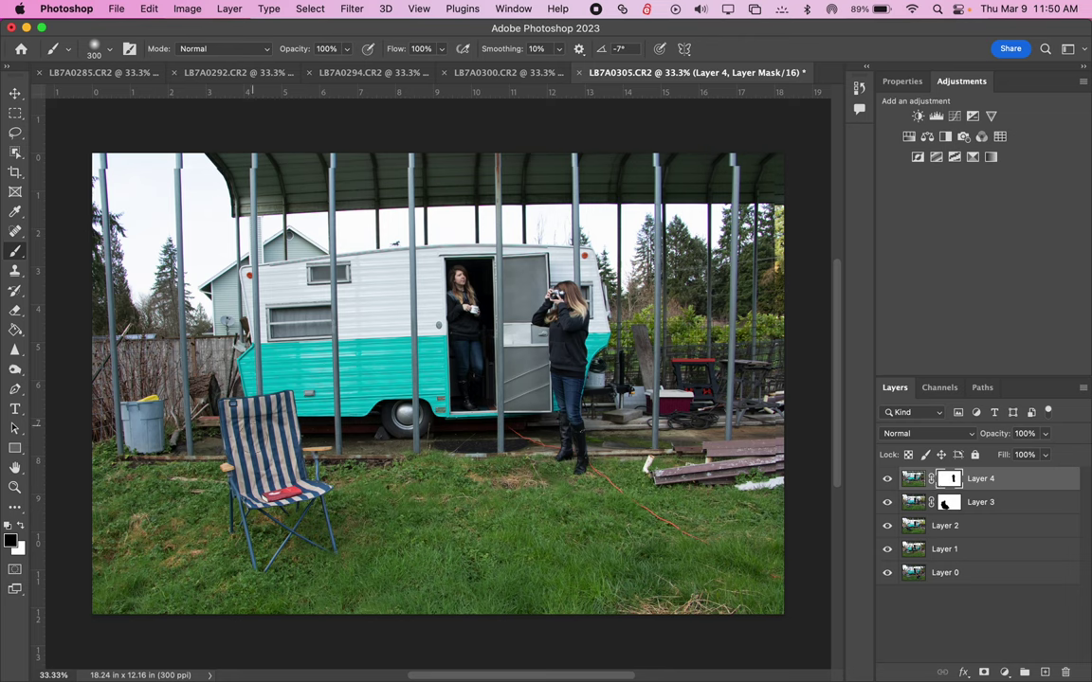
left_click(953, 479)
mouse_move(270, 459)
left_mouse_down()
mouse_move(261, 408)
mouse_move(214, 379)
mouse_move(259, 396)
mouse_move(203, 360)
mouse_move(214, 436)
mouse_move(239, 467)
mouse_move(204, 426)
mouse_move(275, 516)
mouse_move(290, 559)
mouse_move(275, 474)
mouse_move(284, 455)
mouse_move(341, 502)
mouse_move(354, 576)
mouse_move(308, 493)
mouse_move(327, 521)
mouse_move(320, 597)
mouse_move(311, 473)
mouse_move(336, 463)
mouse_move(268, 422)
mouse_move(369, 506)
mouse_move(290, 446)
mouse_move(298, 439)
mouse_move(280, 420)
mouse_move(300, 496)
mouse_move(226, 445)
mouse_move(267, 456)
mouse_move(251, 536)
mouse_move(313, 581)
mouse_move(337, 519)
mouse_move(378, 537)
mouse_move(275, 463)
mouse_move(225, 366)
mouse_move(210, 380)
mouse_move(242, 416)
mouse_move(201, 405)
mouse_move(213, 448)
mouse_move(256, 360)
mouse_move(301, 396)
mouse_move(270, 417)
mouse_move(248, 364)
mouse_move(218, 370)
mouse_move(330, 476)
mouse_move(294, 474)
mouse_move(263, 382)
mouse_move(283, 363)
mouse_move(232, 337)
mouse_move(343, 495)
mouse_move(351, 491)
mouse_move(294, 509)
mouse_move(212, 454)
mouse_move(226, 494)
left_mouse_up()
mouse_move(234, 558)
left_mouse_down()
mouse_move(228, 491)
mouse_move(257, 481)
mouse_move(225, 456)
mouse_move(226, 405)
mouse_move(288, 460)
left_mouse_up()
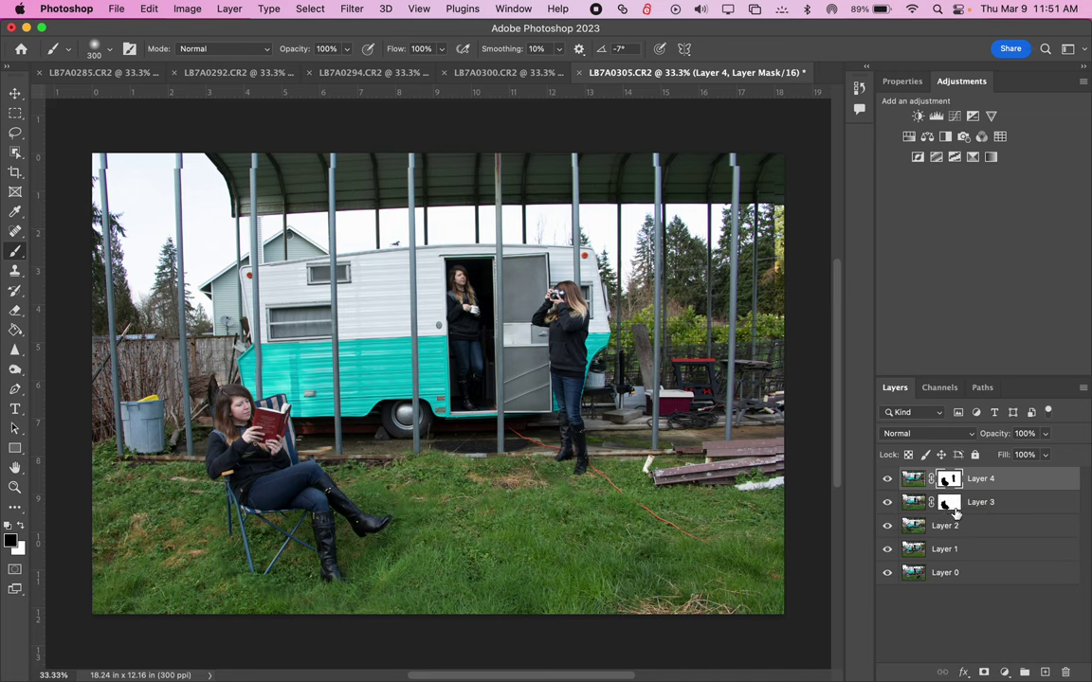
Toggle the visibility of Layers 3 and 4 to examine which pose each one adds above Layer 2
left_click(986, 529)
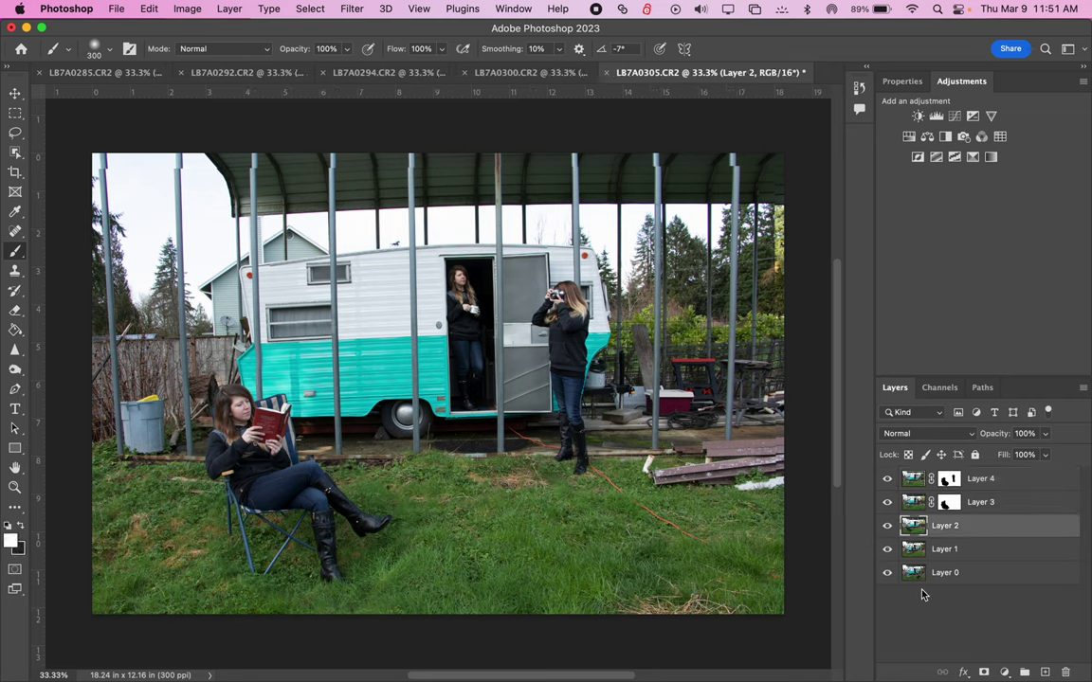
left_click(991, 507)
left_click(979, 527)
left_click(888, 502)
left_click(888, 479)
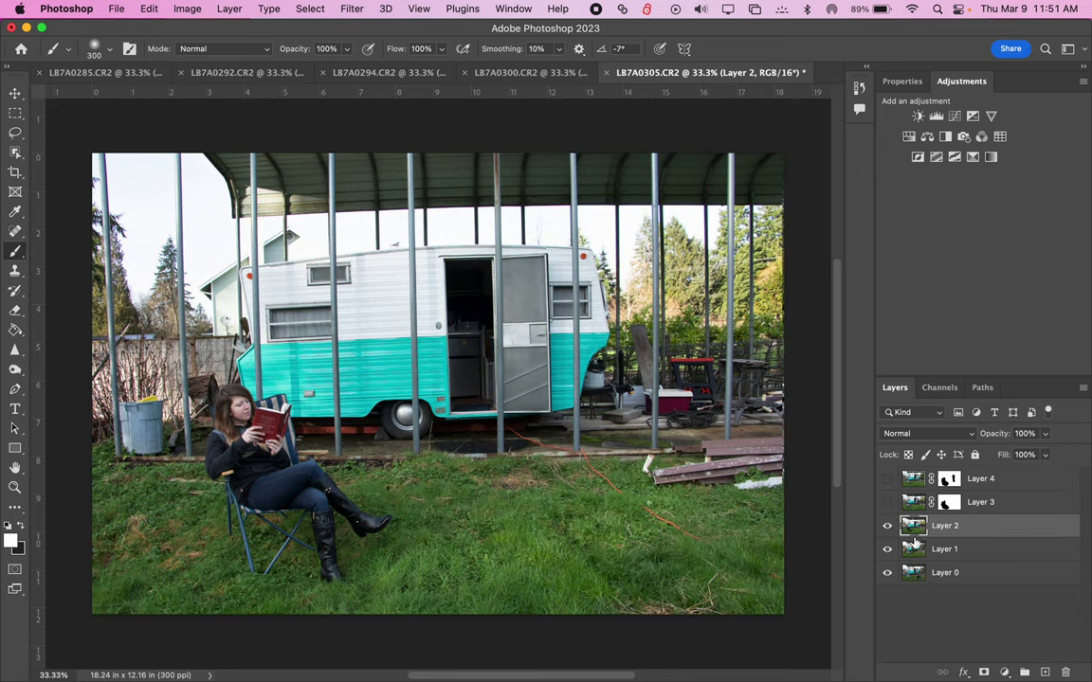
left_click(888, 502)
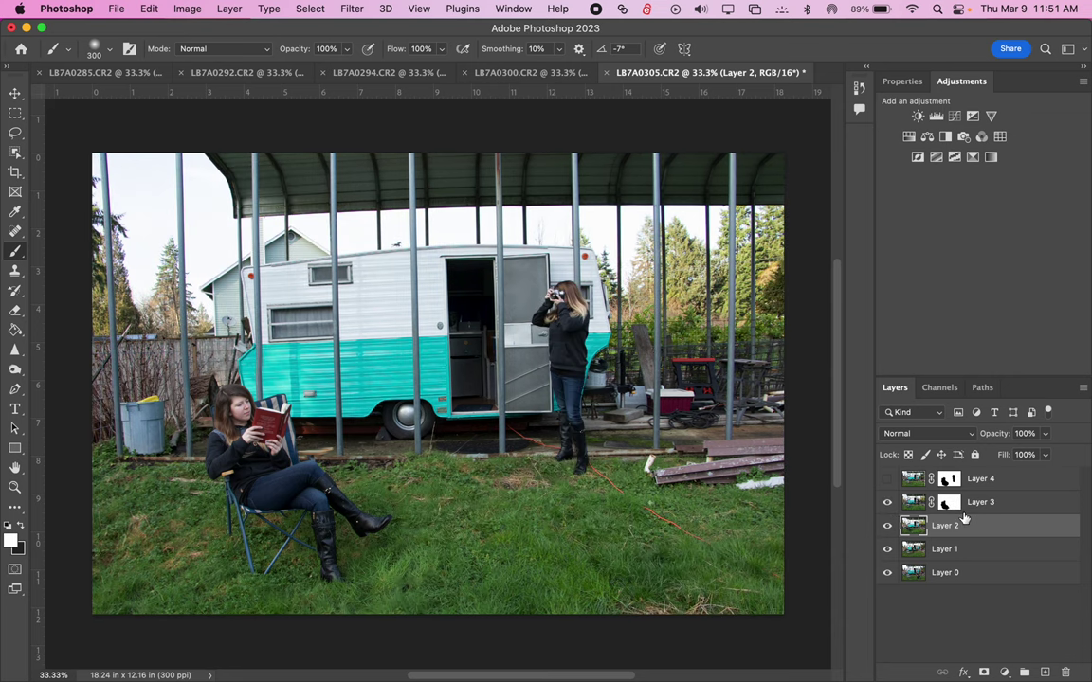
left_click(888, 480)
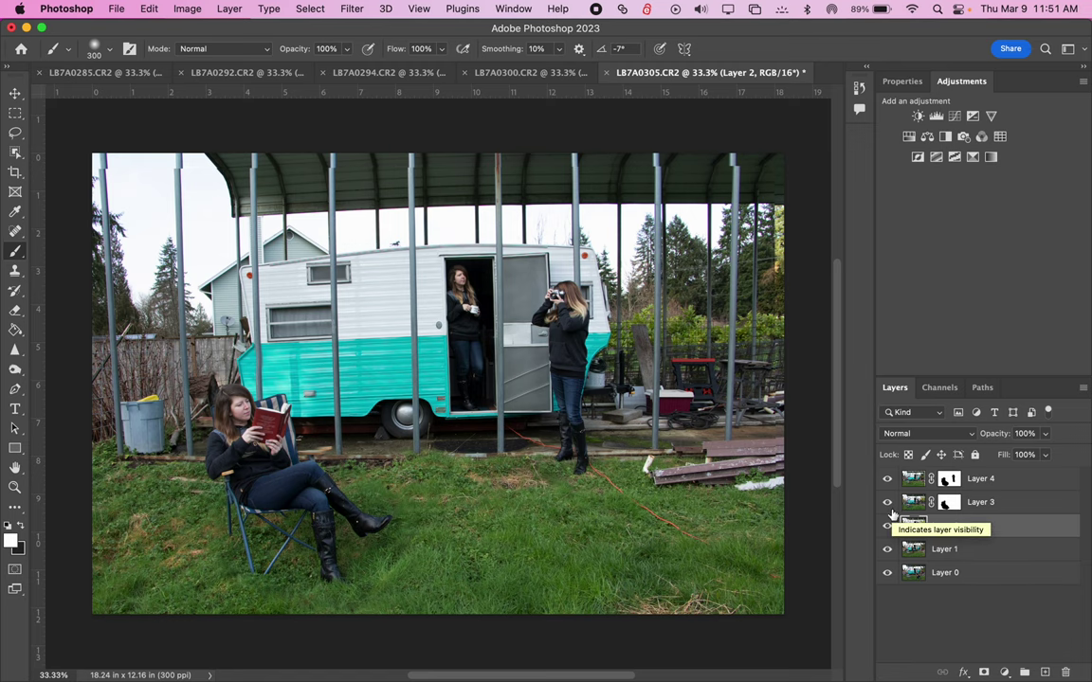
Hide Layers 4 and 3, compare Layer 2 with the photo beneath it, and add a white layer mask to Layer 2
left_click(887, 479)
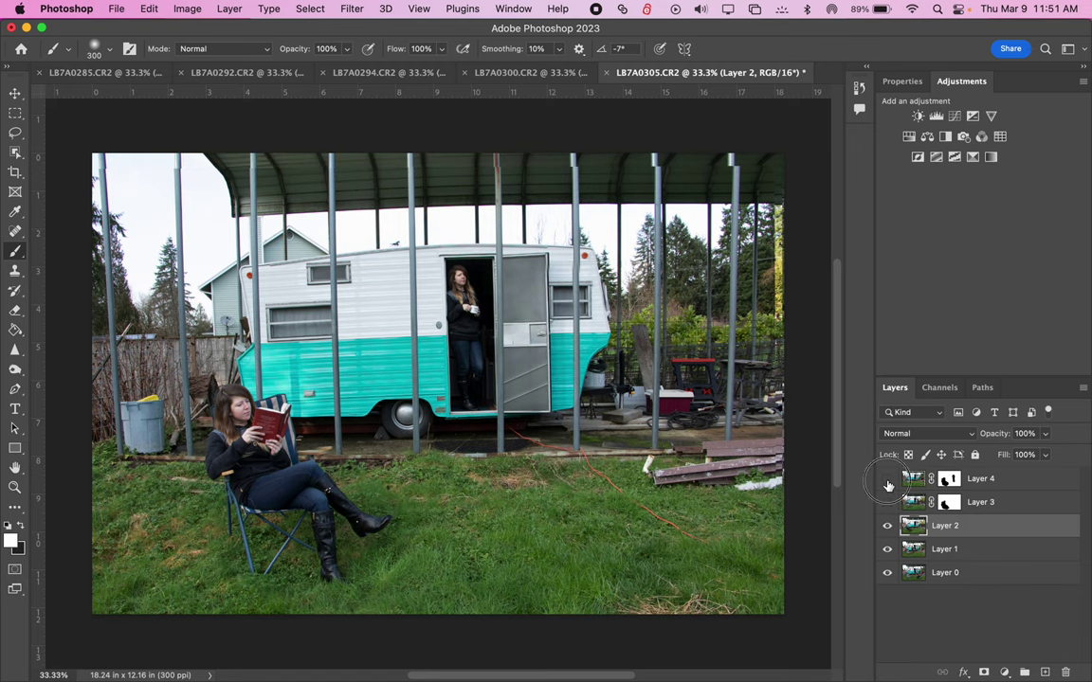
left_click(887, 502)
left_click(887, 527)
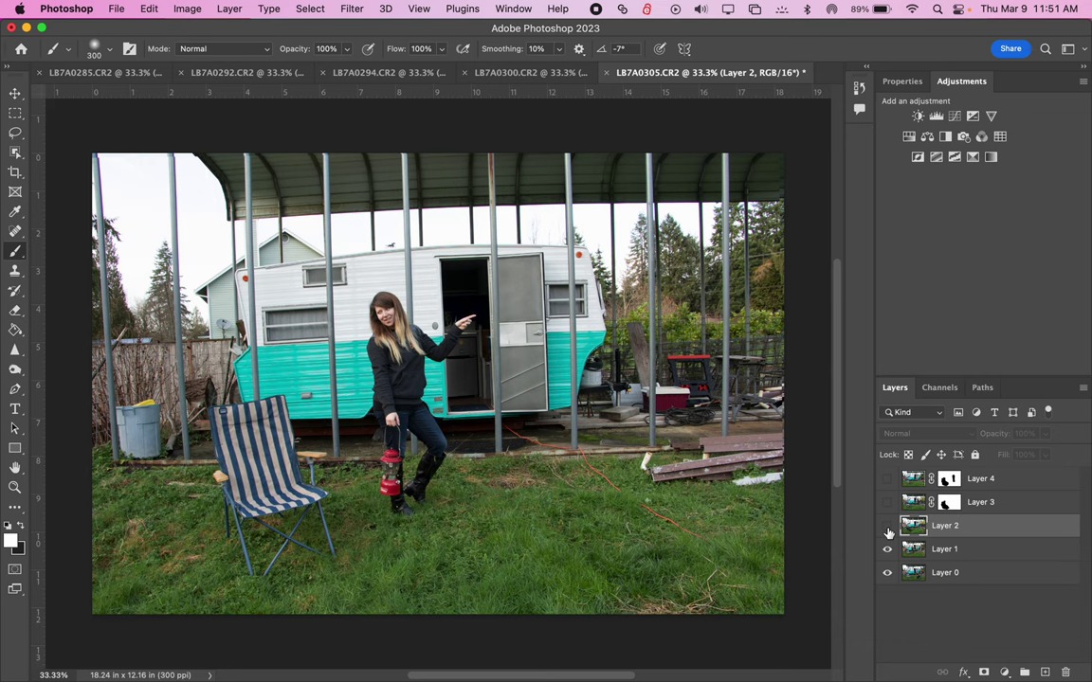
left_click(887, 527)
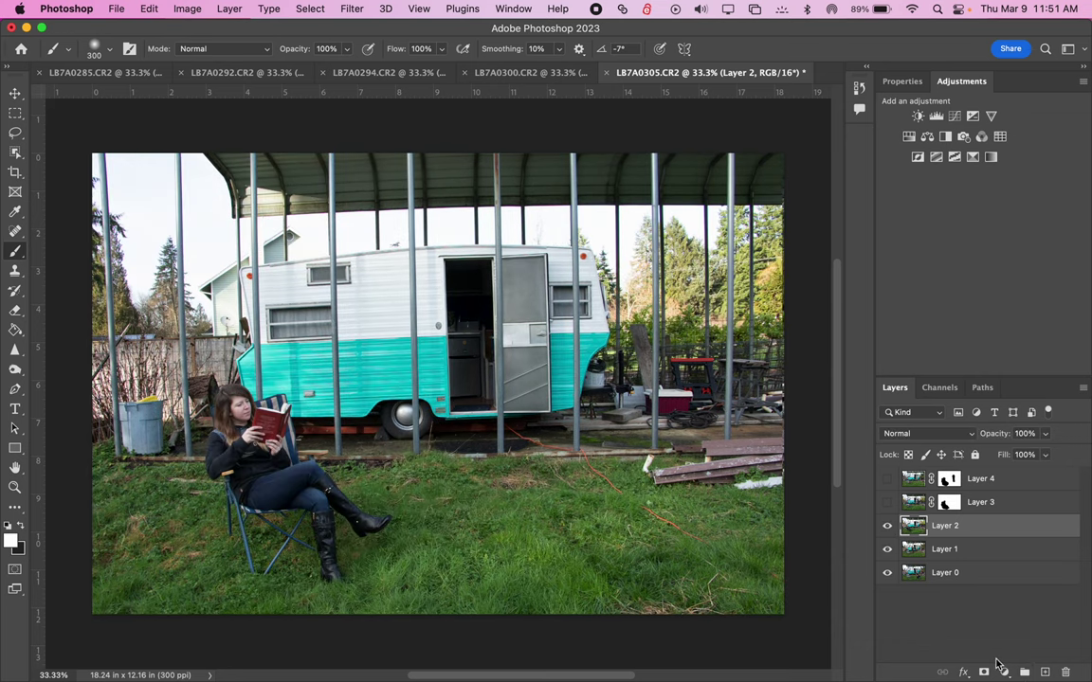
left_click(984, 672)
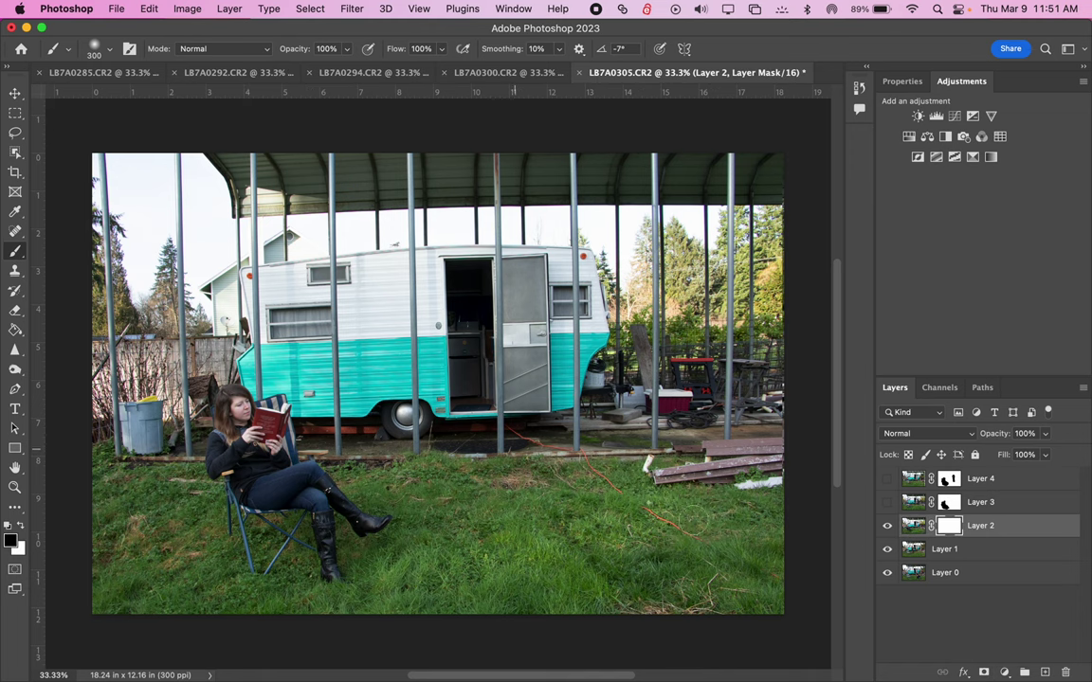
Paint black with a 300 px brush on Layer 2's mask to reveal the pointing woman with the red lantern
left_click(888, 527)
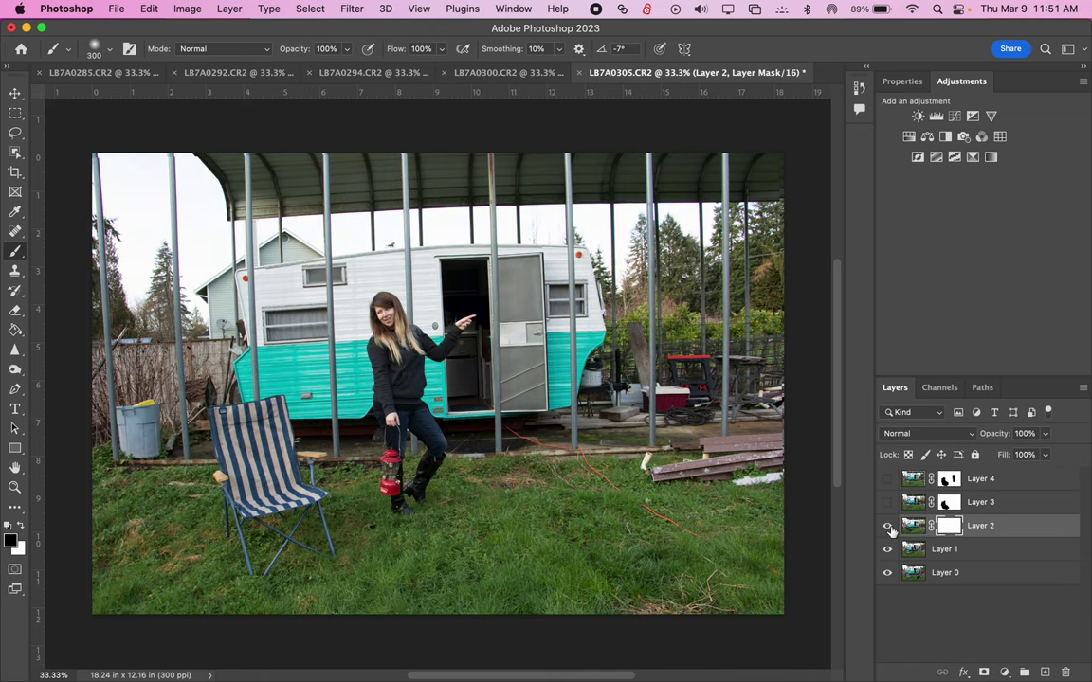
left_click(888, 527)
left_click(888, 527)
left_click(888, 527)
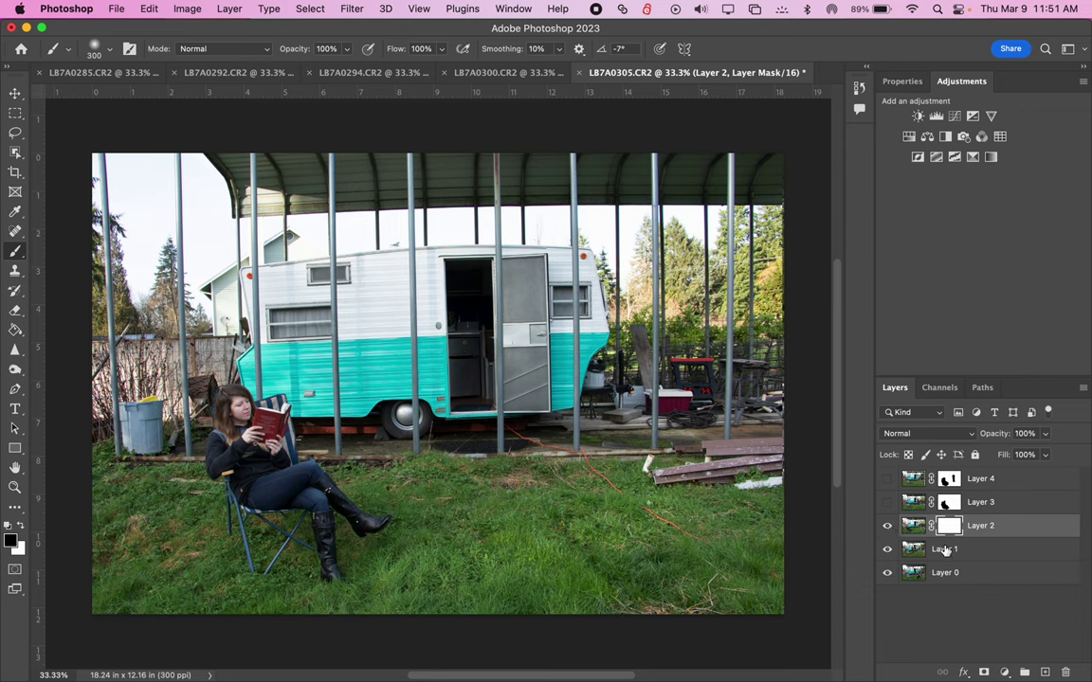
mouse_move(341, 370)
left_mouse_down()
mouse_move(351, 322)
mouse_move(331, 374)
mouse_move(365, 284)
mouse_move(388, 305)
mouse_move(374, 412)
mouse_move(377, 269)
mouse_move(364, 289)
mouse_move(403, 327)
mouse_move(408, 305)
mouse_move(422, 352)
mouse_move(398, 341)
mouse_move(417, 308)
mouse_move(459, 321)
mouse_move(353, 374)
mouse_move(383, 453)
mouse_move(347, 405)
mouse_move(356, 462)
mouse_move(332, 403)
mouse_move(346, 379)
mouse_move(350, 407)
mouse_move(429, 426)
mouse_move(389, 455)
mouse_move(370, 432)
mouse_move(403, 393)
mouse_move(446, 436)
mouse_move(443, 490)
mouse_move(375, 443)
mouse_move(378, 386)
mouse_move(411, 431)
mouse_move(433, 509)
mouse_move(409, 422)
mouse_move(422, 496)
mouse_move(372, 443)
left_mouse_up()
left_click_drag(472, 481, 410, 464)
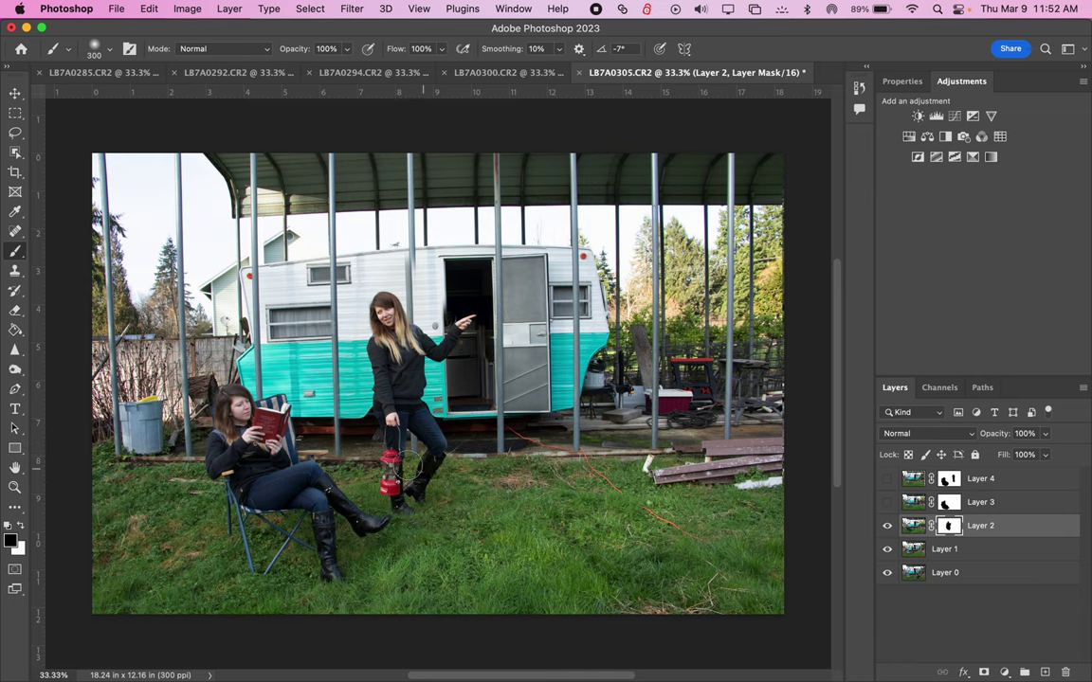
Shift Layer 2 slightly up and left to line its camper up with Layer 1, toggling Layer 2 to compare
left_click(966, 555)
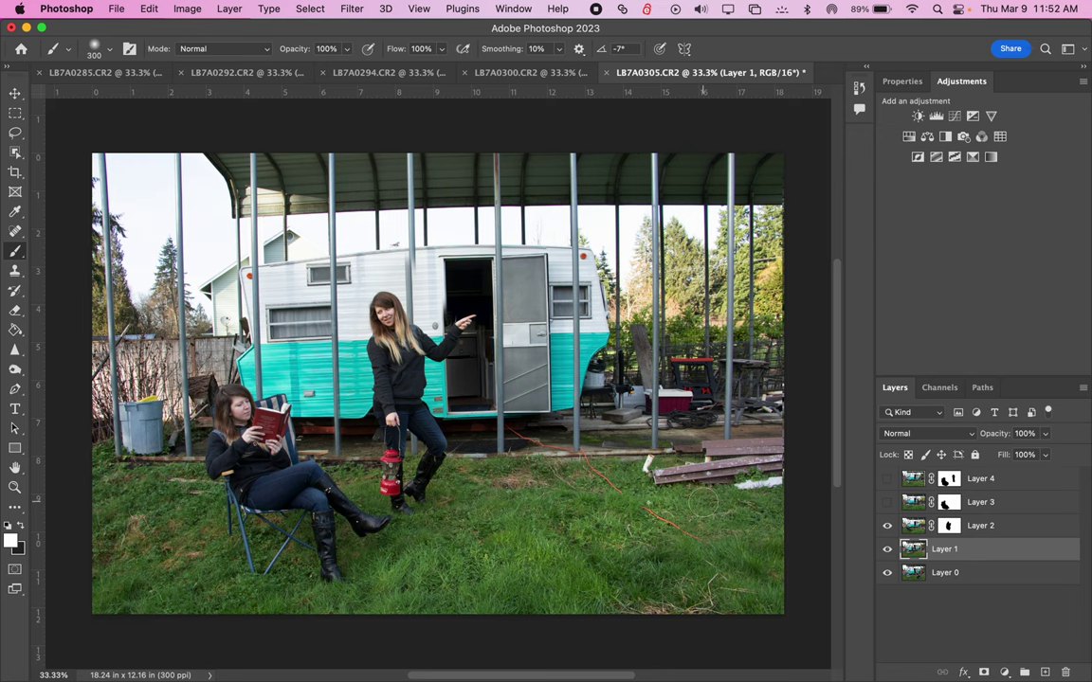
key("v")
left_click_drag(561, 494, 561, 496)
left_click(886, 527)
left_click(886, 527)
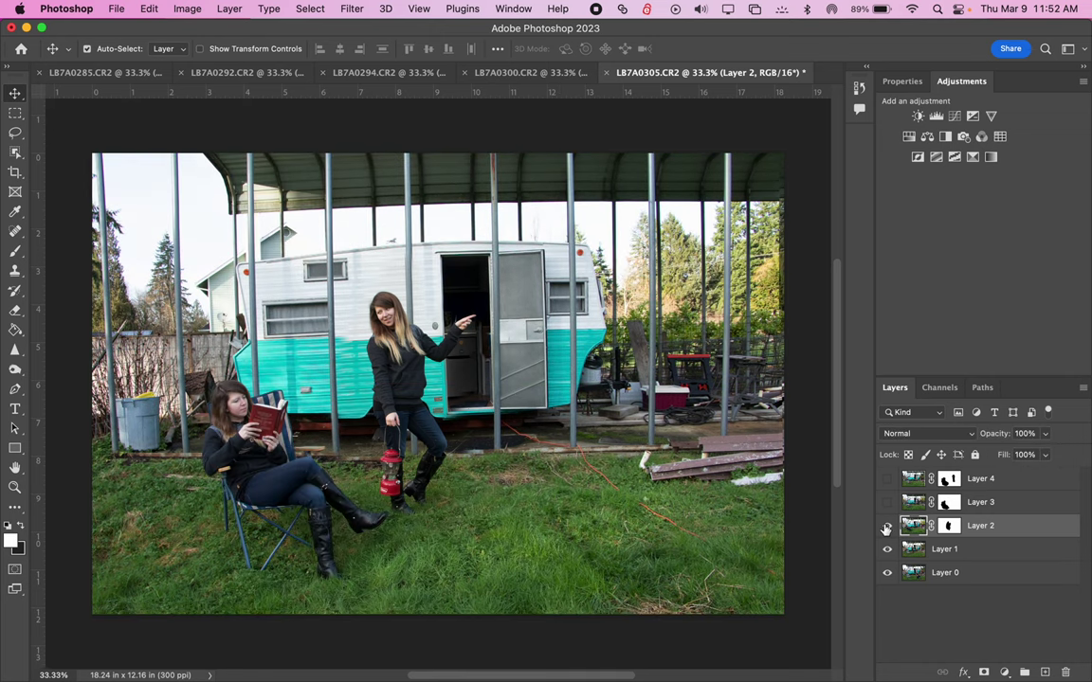
left_click(886, 527)
left_click(886, 527)
Try to realign Layer 2 by moving it down and nudging it back up, and undo the move
left_click(948, 527)
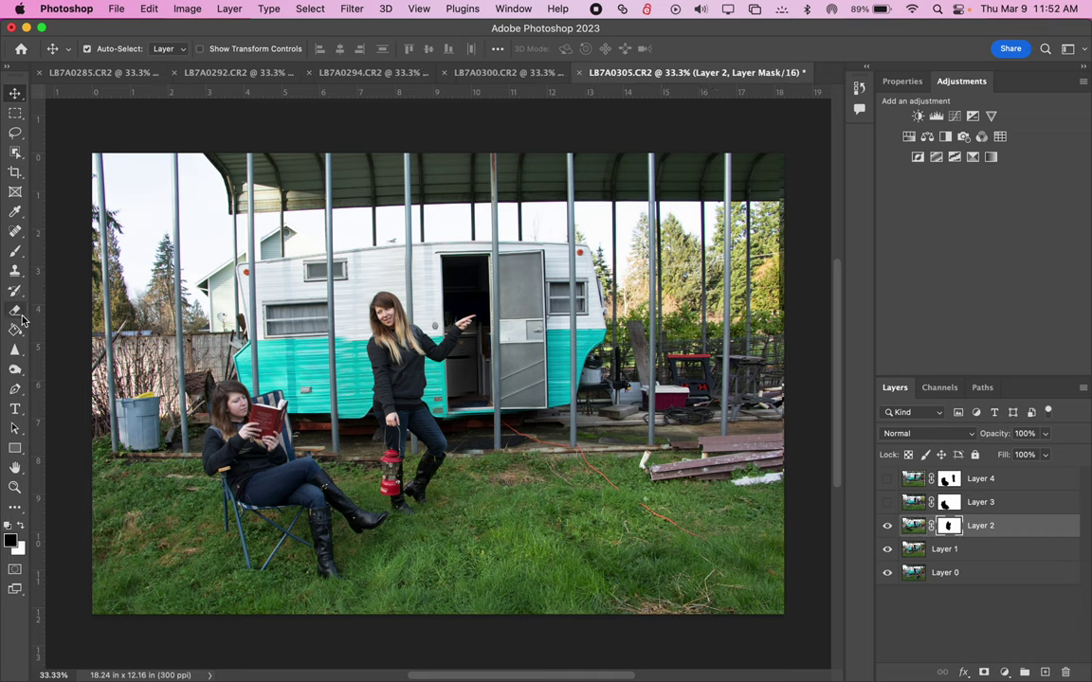
left_click(15, 251)
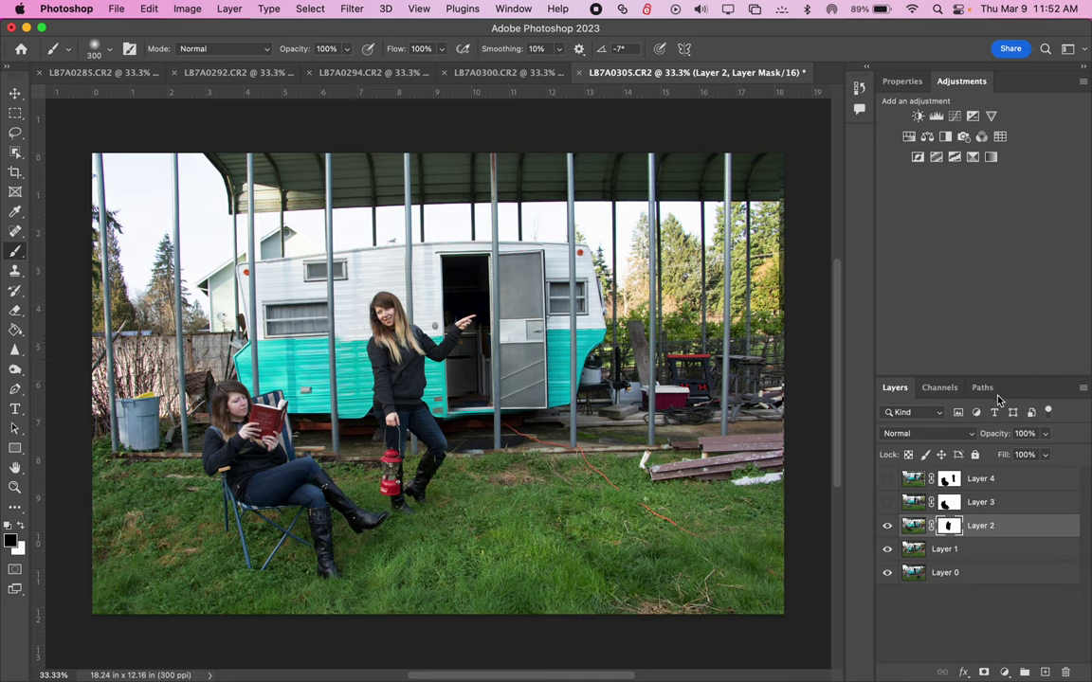
left_click(948, 553)
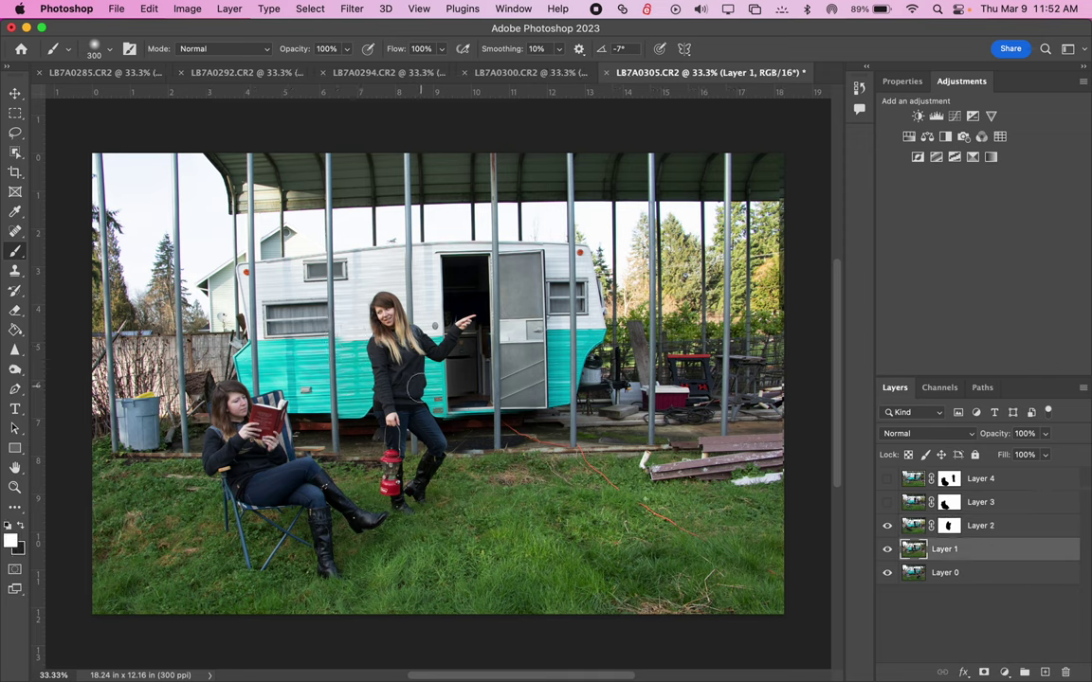
key("v")
left_click_drag(509, 422, 510, 433)
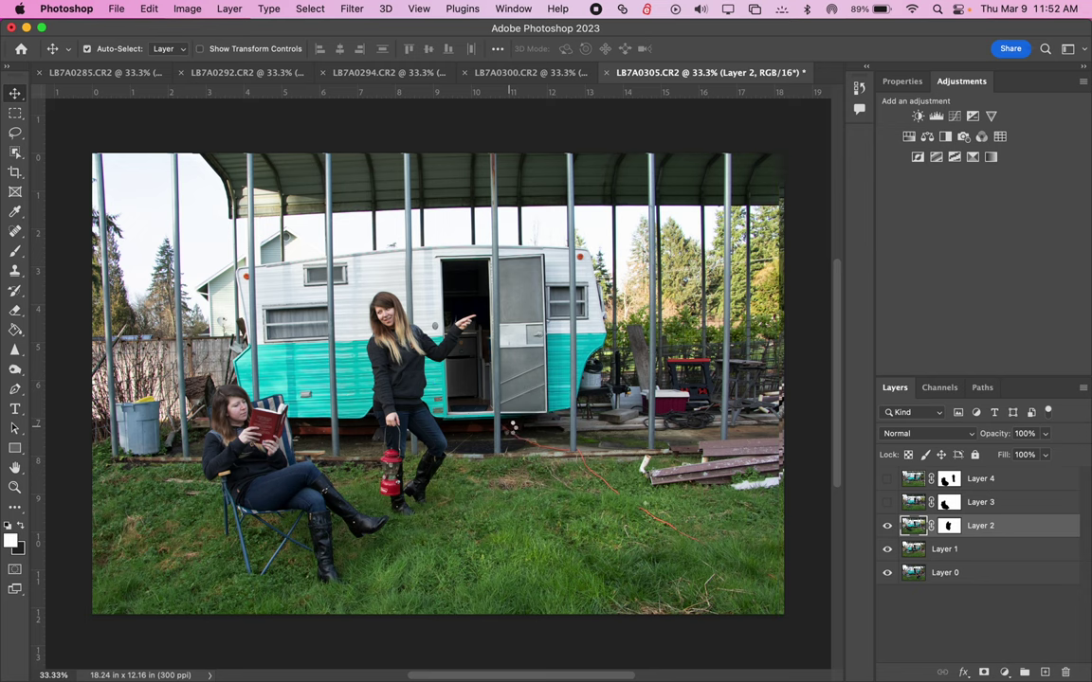
key("Up")
key("Up")
key("Up")
key("Up")
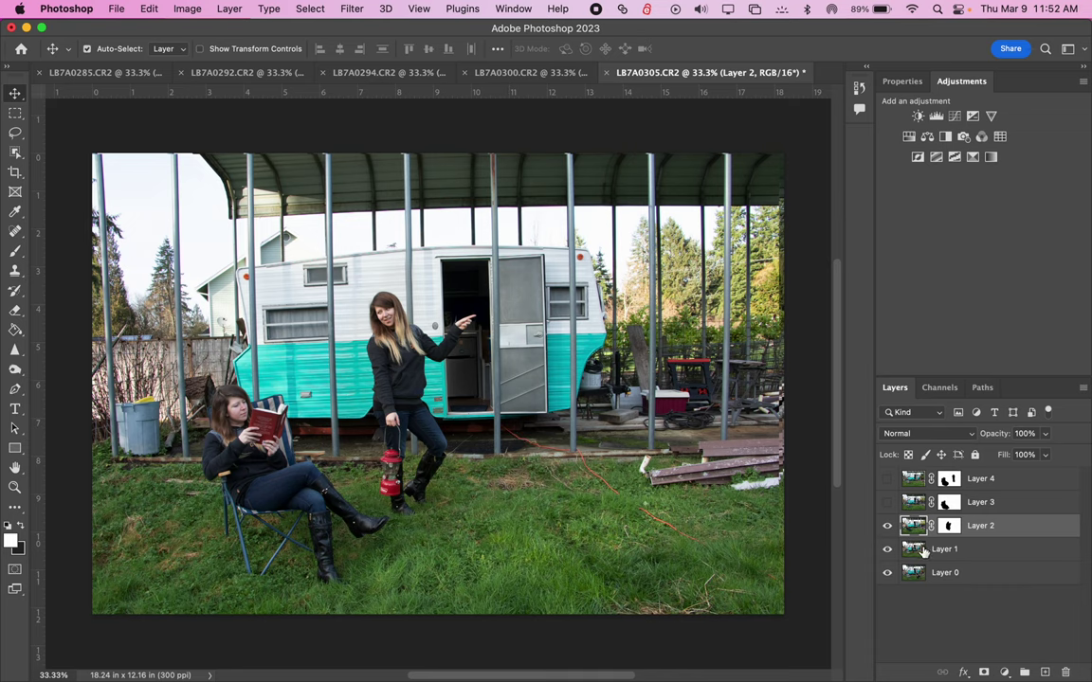
key("super+z")
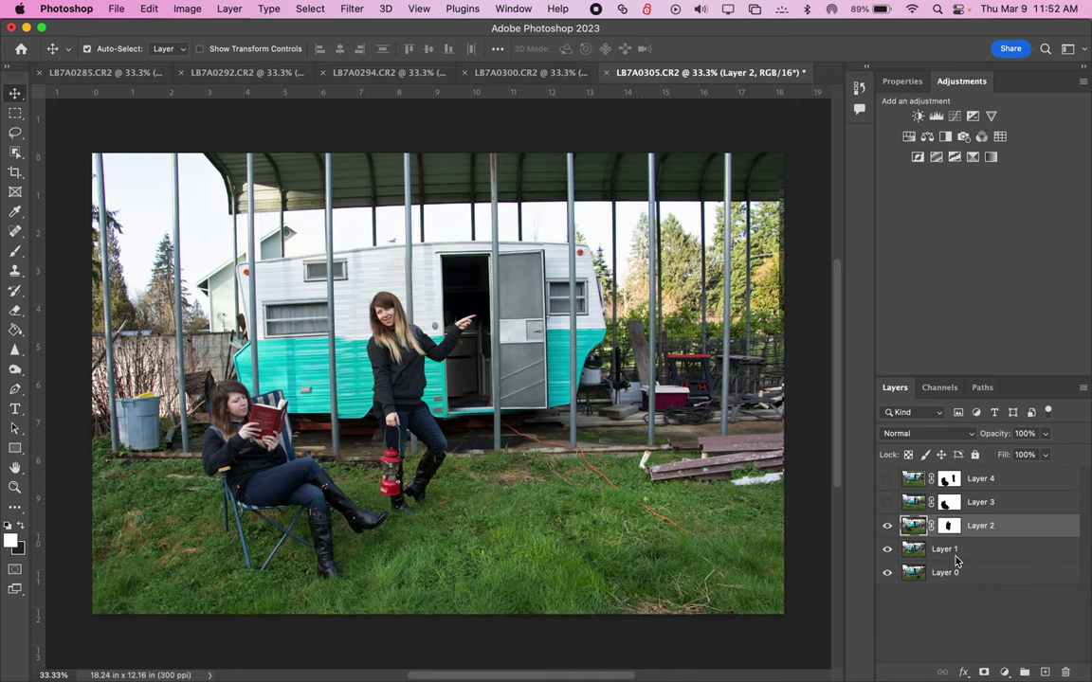
Nudge Layer 1 up a few pixels to align the woman with the lantern and her camper with Layer 2
left_click(939, 558)
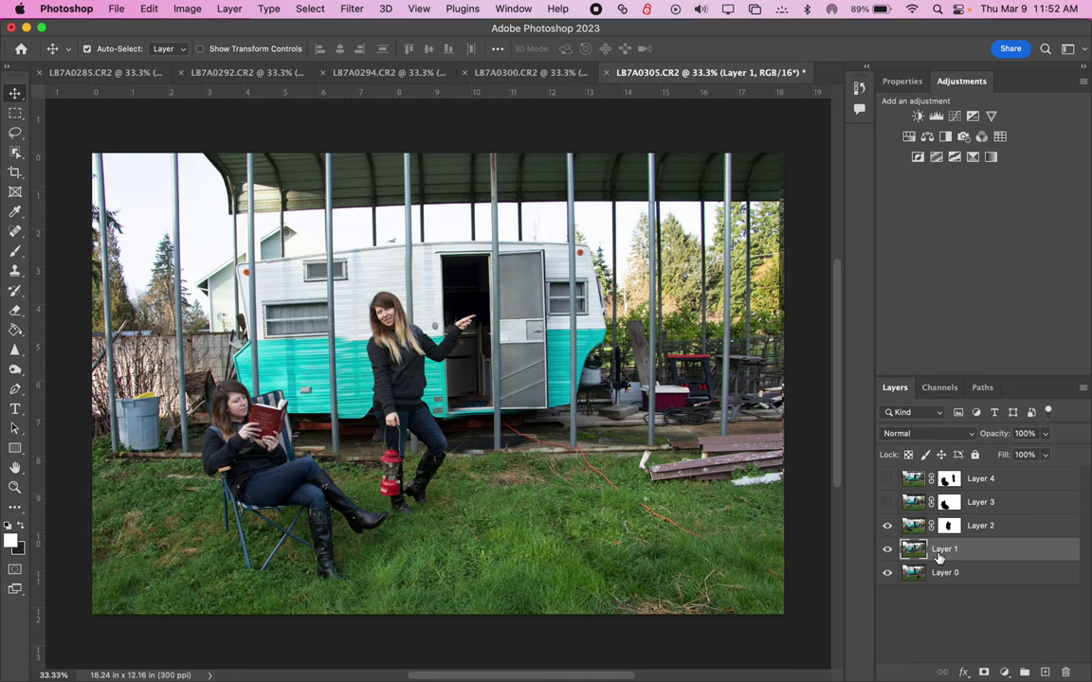
key("Down")
key("Down")
key("Down")
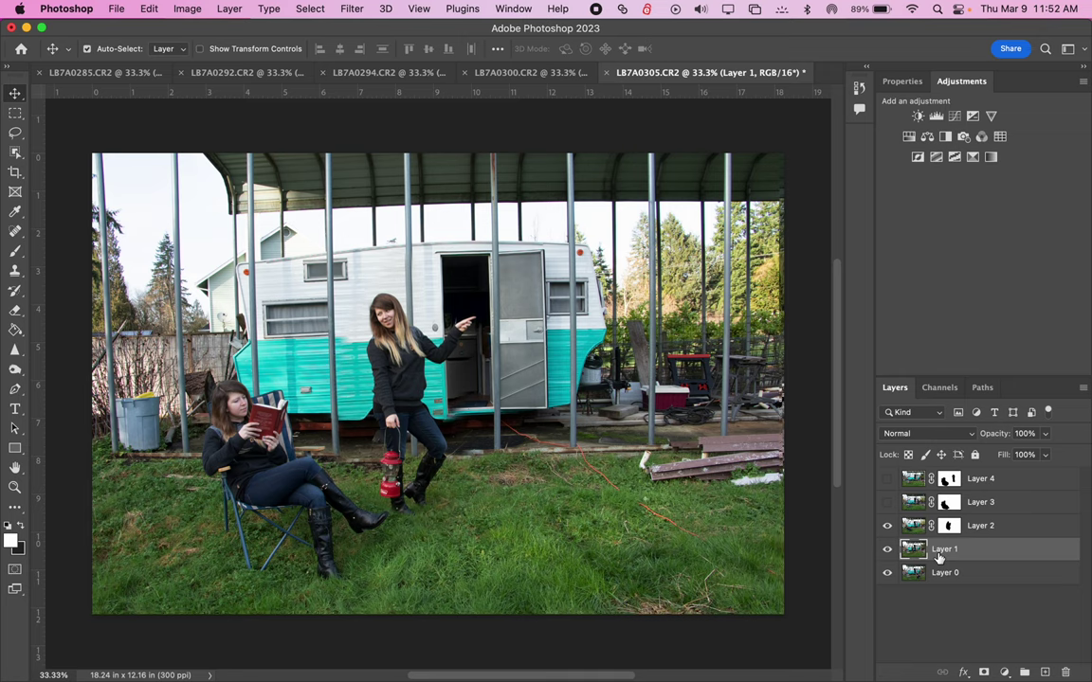
key("Up")
key("Up")
key("Up")
key("Up")
key("Up")
key("Up")
key("Up")
key("Up")
key("Up")
key("Up")
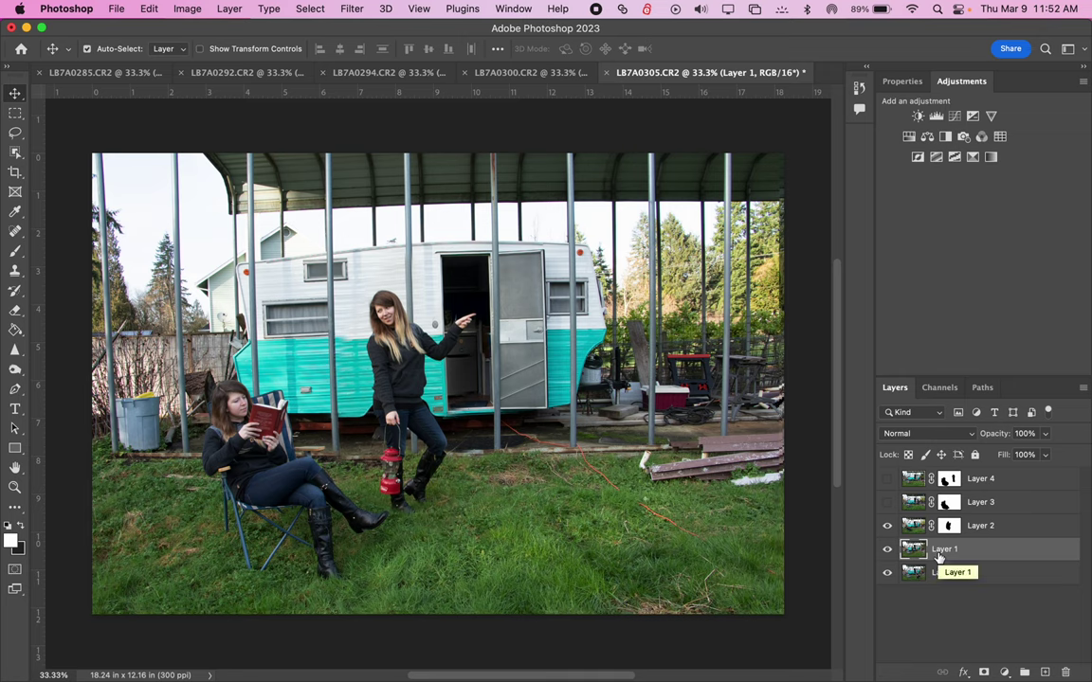
key("Up")
key("Up")
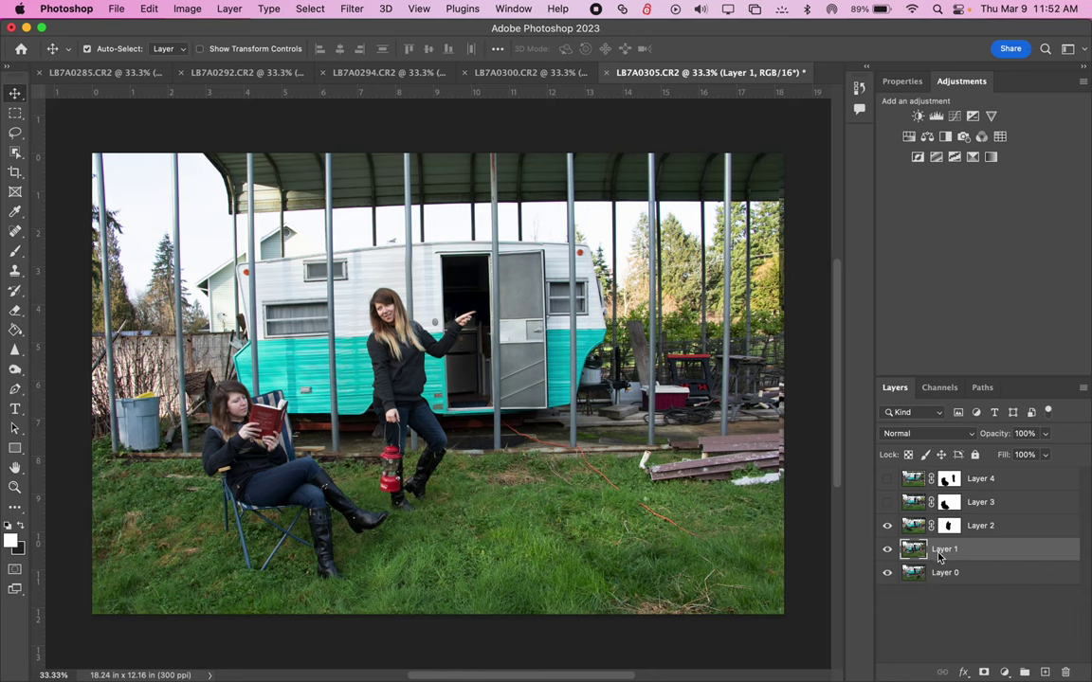
Toggle the visibility of Layers 4, 3 and 2 to compare their camper alignment with Layer 1
left_click(888, 502)
left_click(887, 479)
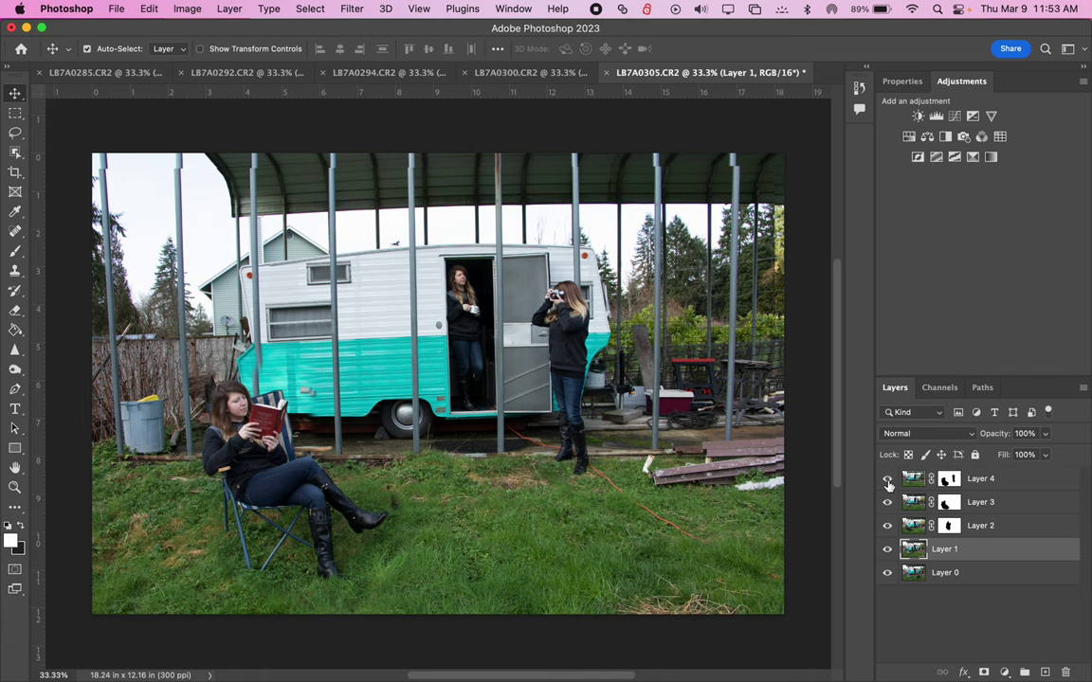
left_click(888, 480)
left_click(888, 502)
left_click(887, 525)
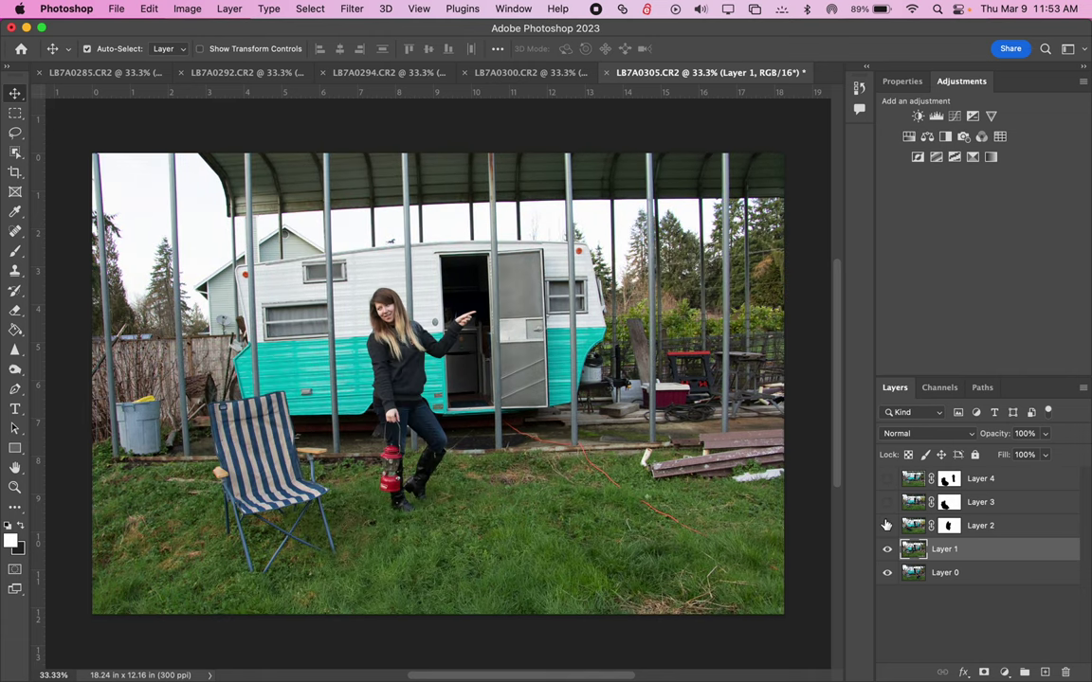
left_click(887, 525)
left_click(887, 525)
left_click(887, 525)
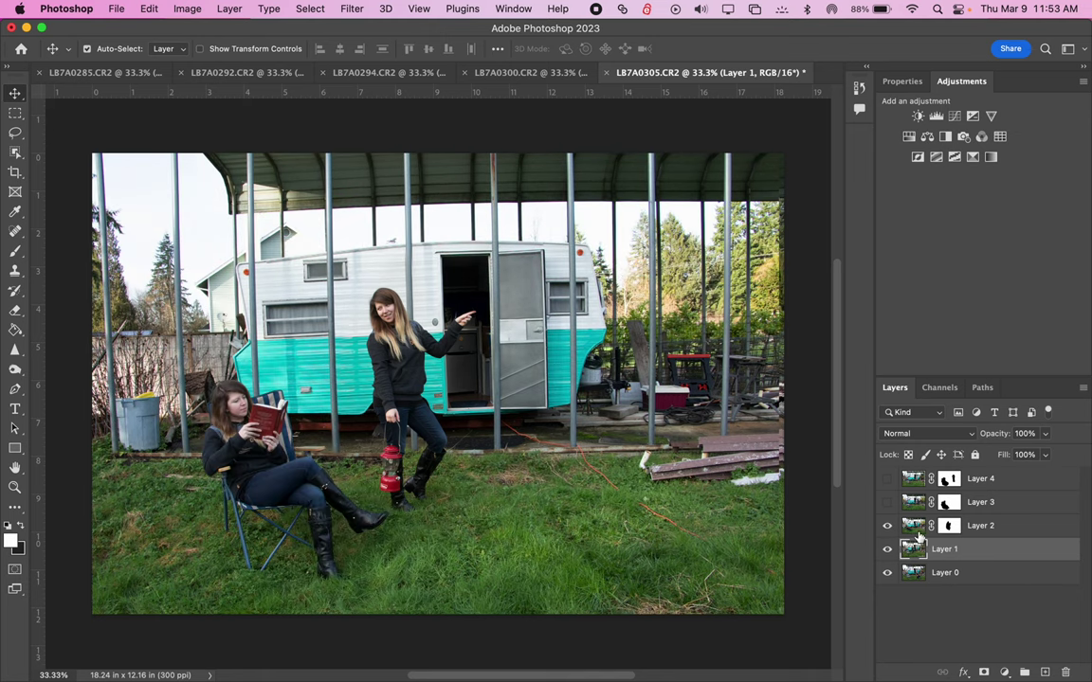
Show Layer 3 and paint black with the 300 px brush on its mask to reveal the pointing woman with the lantern
left_click(889, 504)
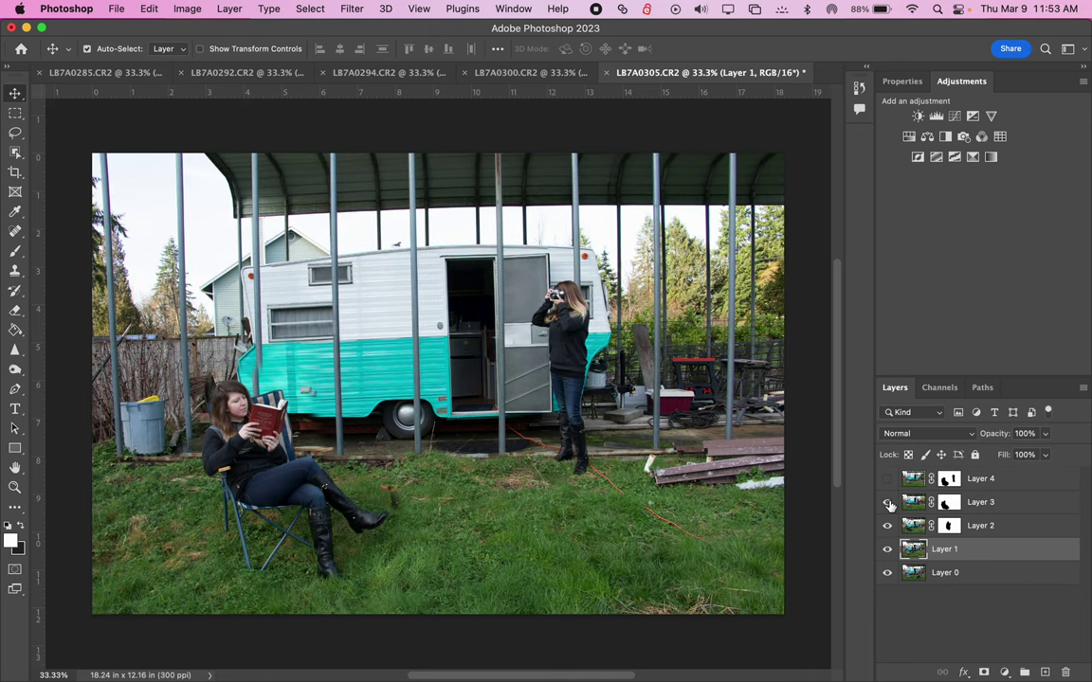
left_click(950, 503)
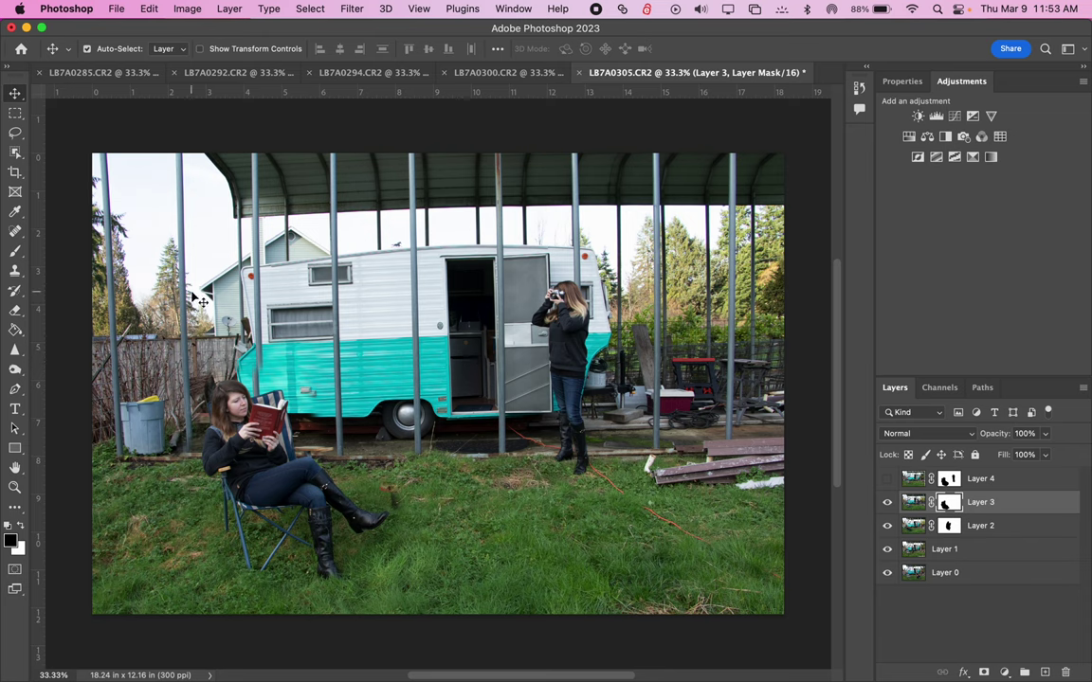
left_click(15, 253)
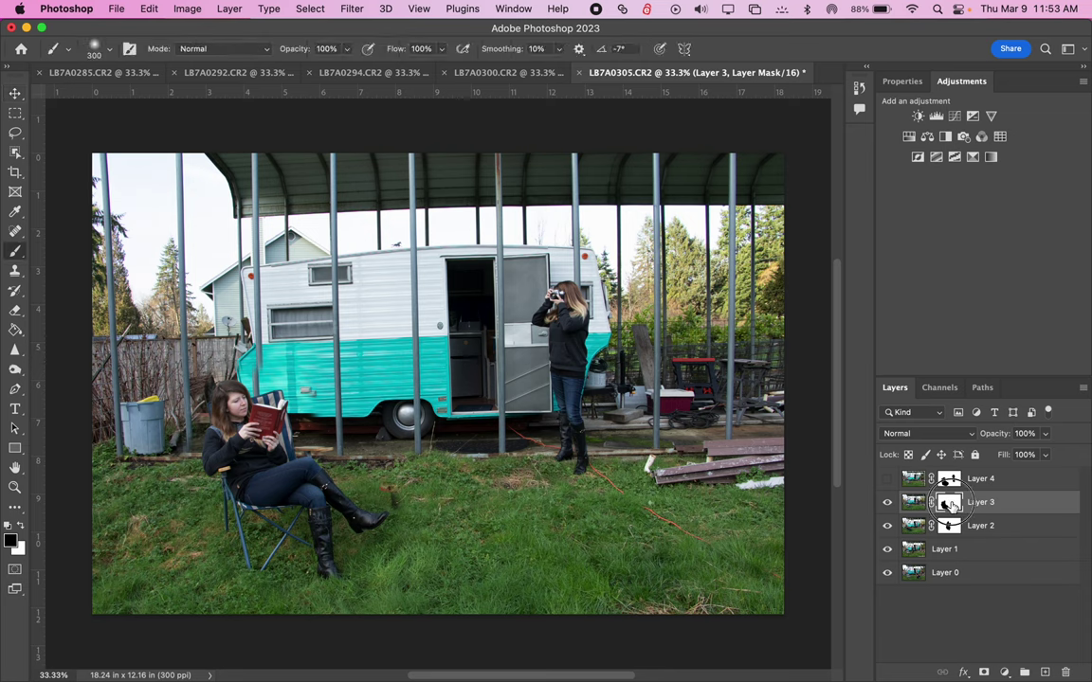
left_click(888, 504)
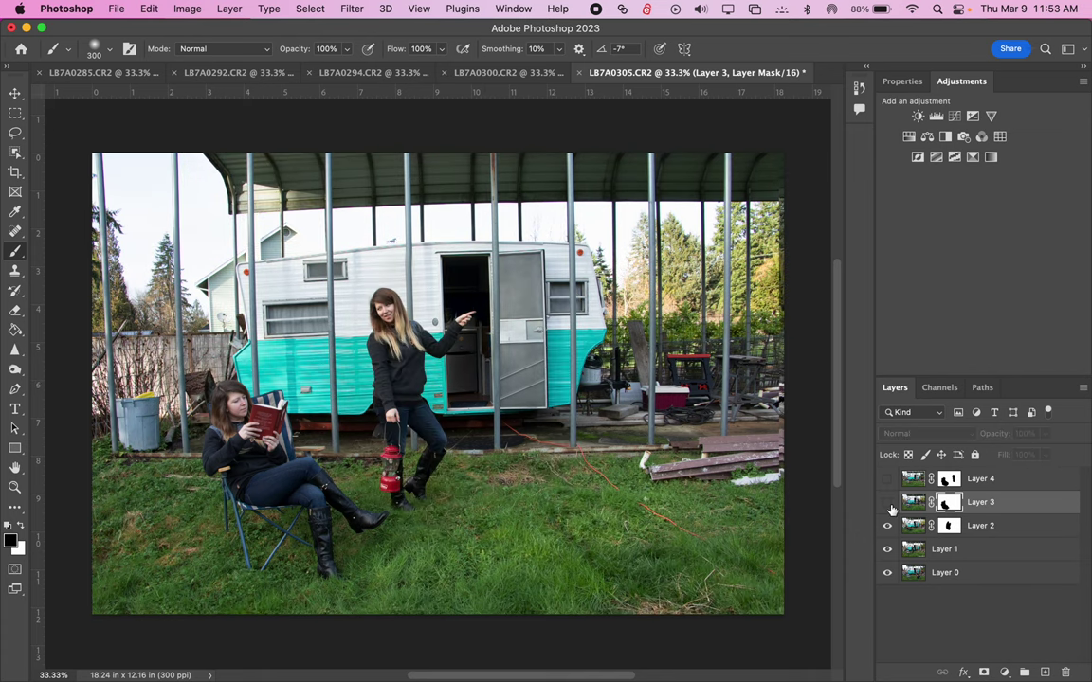
left_click(888, 504)
mouse_move(409, 350)
left_mouse_down()
mouse_move(434, 297)
mouse_move(438, 315)
mouse_move(383, 309)
mouse_move(374, 379)
mouse_move(388, 417)
mouse_move(439, 412)
mouse_move(417, 299)
mouse_move(460, 311)
mouse_move(379, 384)
mouse_move(415, 460)
mouse_move(393, 398)
mouse_move(403, 479)
mouse_move(369, 455)
mouse_move(424, 512)
mouse_move(389, 427)
mouse_move(542, 440)
left_mouse_up()
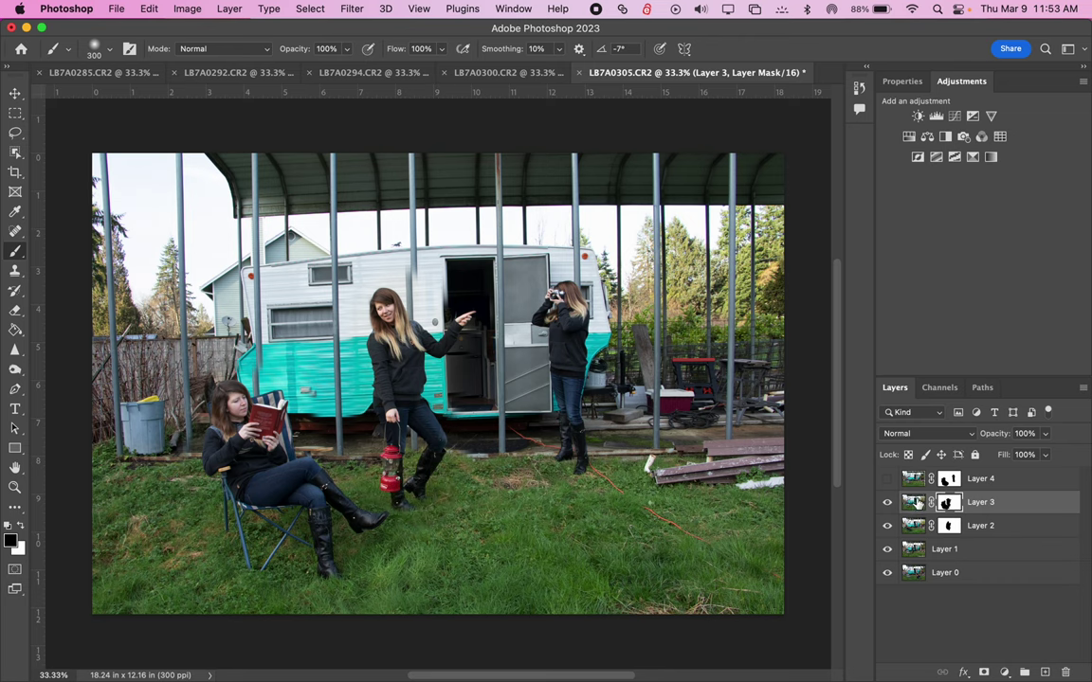
Shift Layer 3 slightly left to line its camper and poles up with Layer 2, toggling Layer 3 to compare
left_click(913, 527)
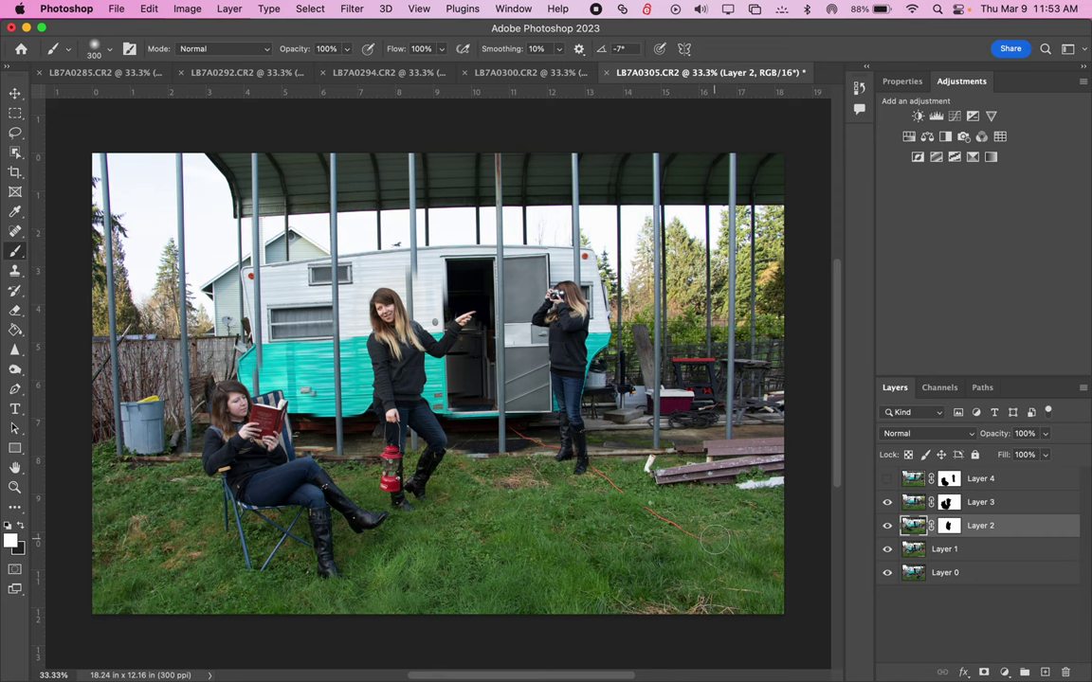
key("v")
left_click_drag(658, 536, 657, 537)
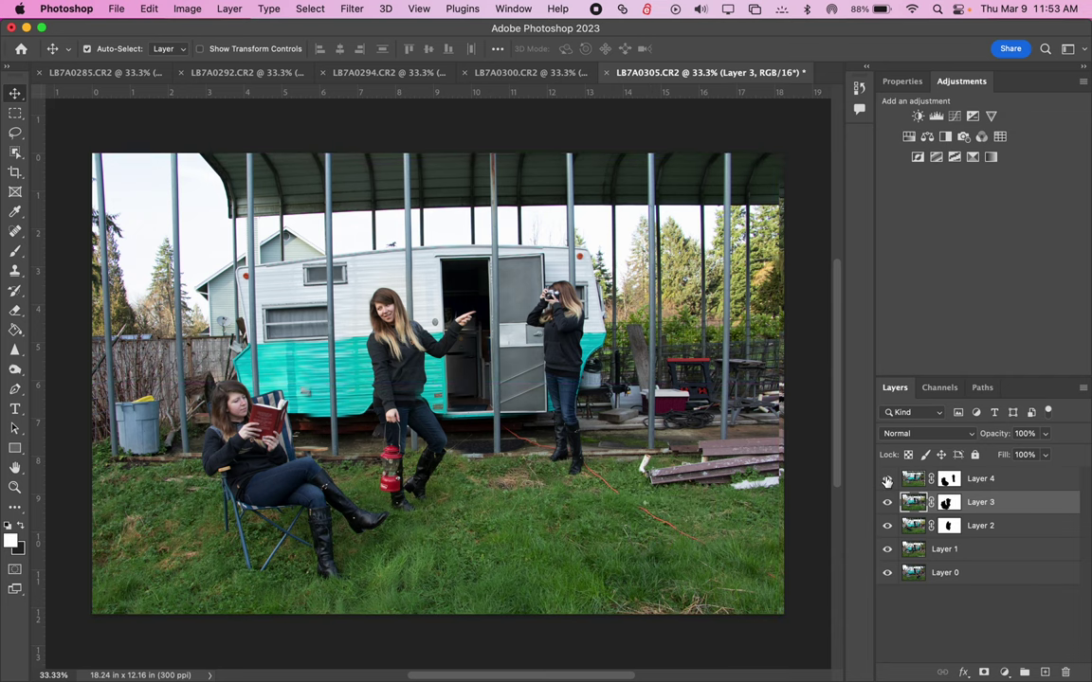
left_click(886, 480)
left_click(886, 480)
left_click(888, 501)
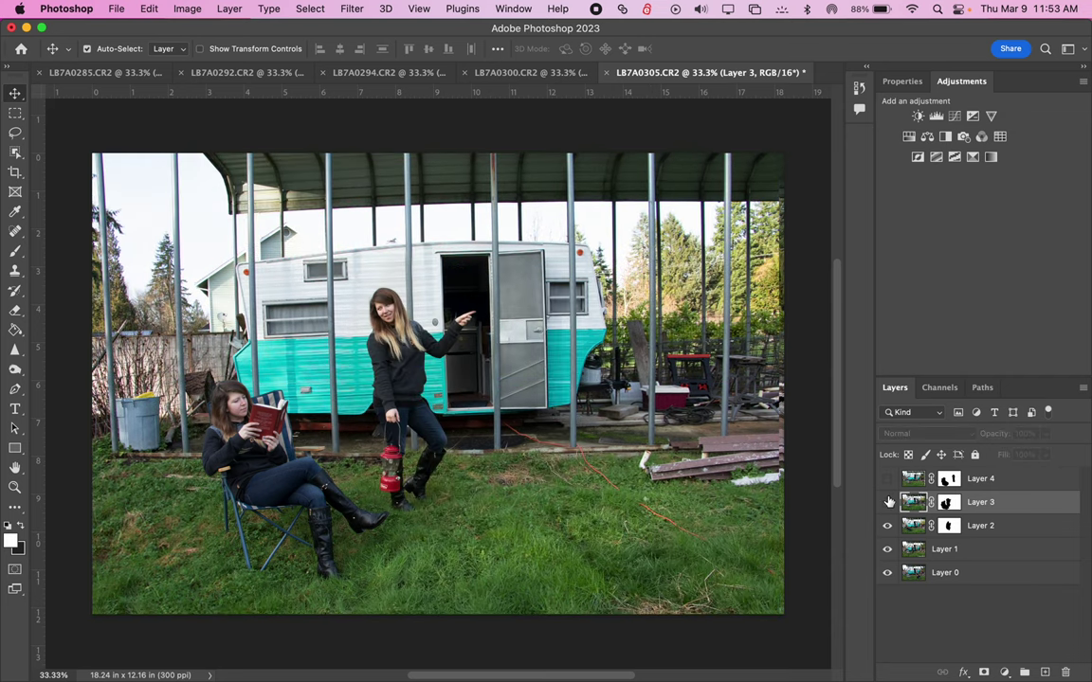
left_click(888, 503)
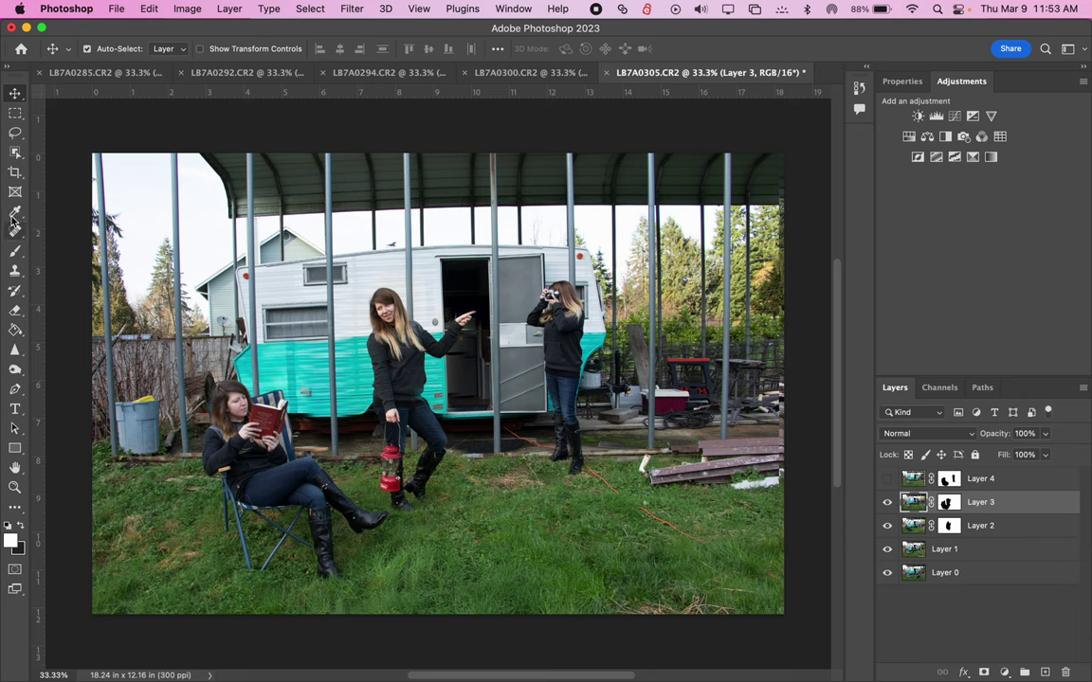
Show Layer 4 and paint black with the 300 px brush on its mask to reveal the pointing woman with the lantern
left_click(948, 502)
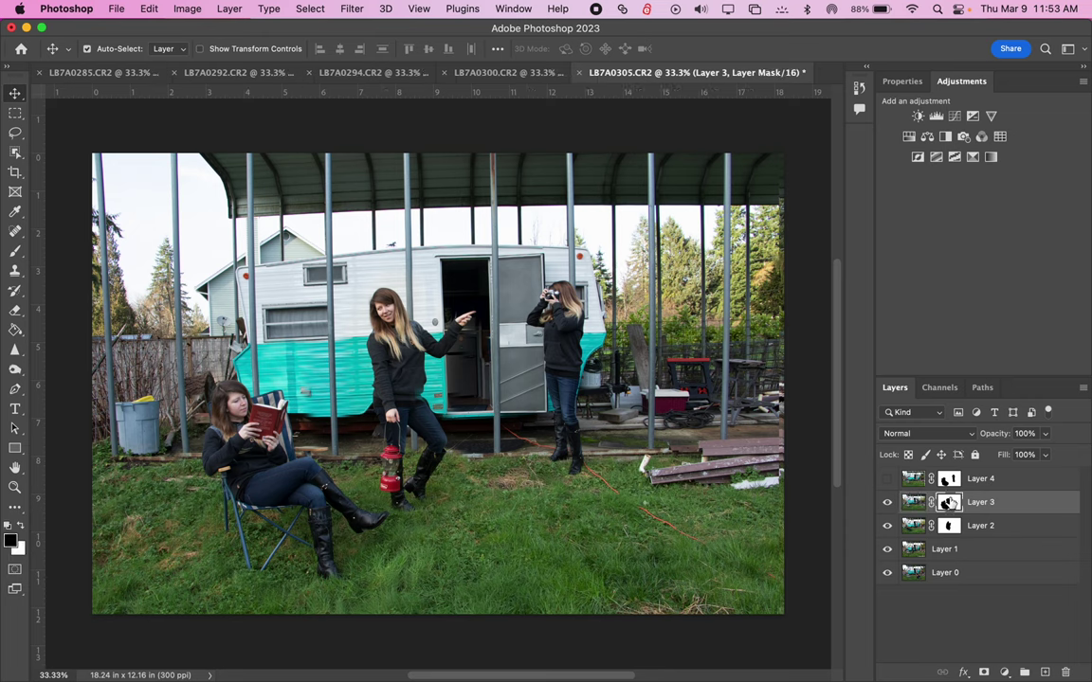
left_click(16, 251)
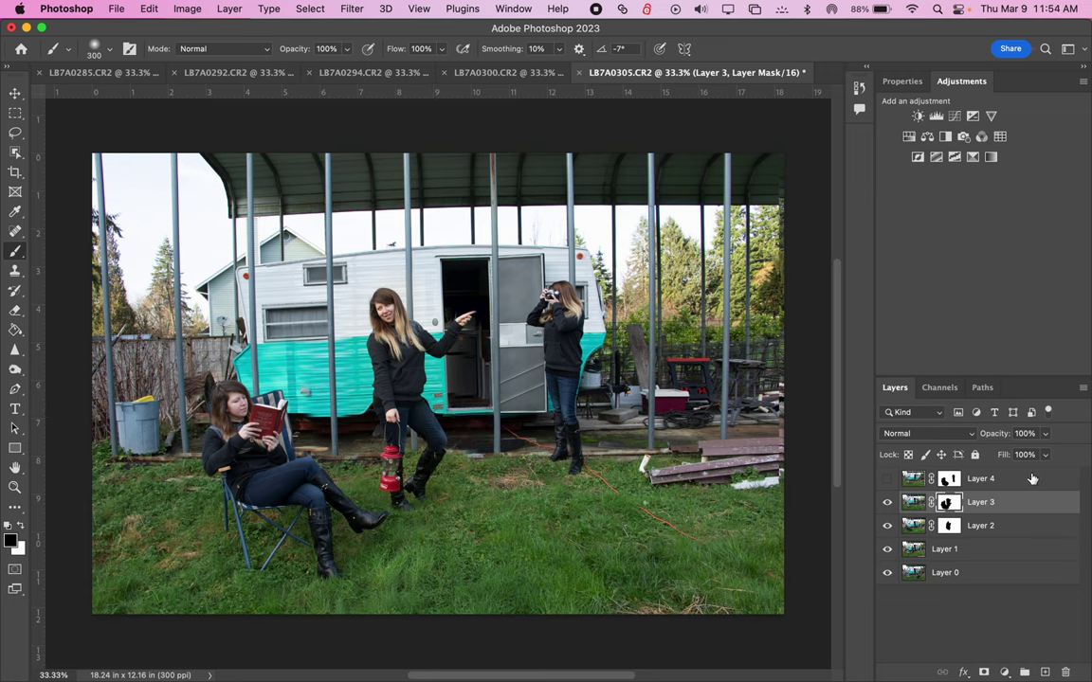
left_click(888, 480)
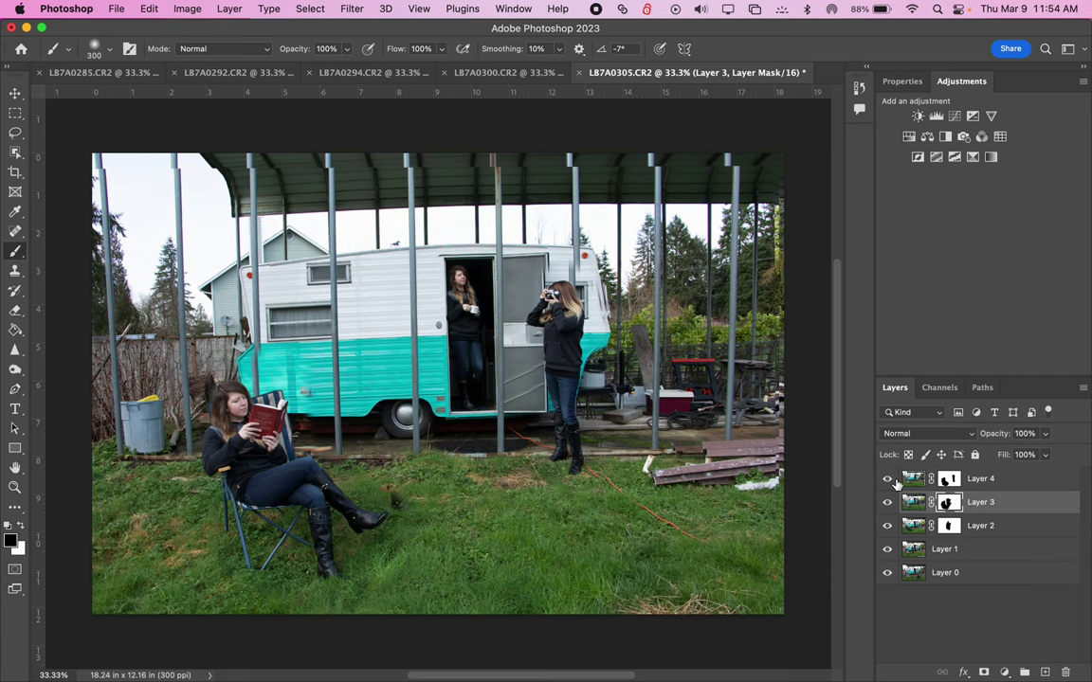
left_click(951, 480)
mouse_move(457, 347)
left_mouse_down()
mouse_move(379, 384)
mouse_move(390, 270)
mouse_move(371, 426)
mouse_move(422, 337)
mouse_move(417, 313)
mouse_move(388, 303)
mouse_move(463, 320)
mouse_move(362, 336)
mouse_move(366, 393)
mouse_move(391, 461)
mouse_move(365, 436)
mouse_move(383, 455)
mouse_move(403, 398)
mouse_move(431, 506)
mouse_move(383, 383)
mouse_move(366, 469)
mouse_move(360, 460)
mouse_move(410, 438)
mouse_move(381, 392)
mouse_move(377, 344)
mouse_move(387, 334)
left_mouse_up()
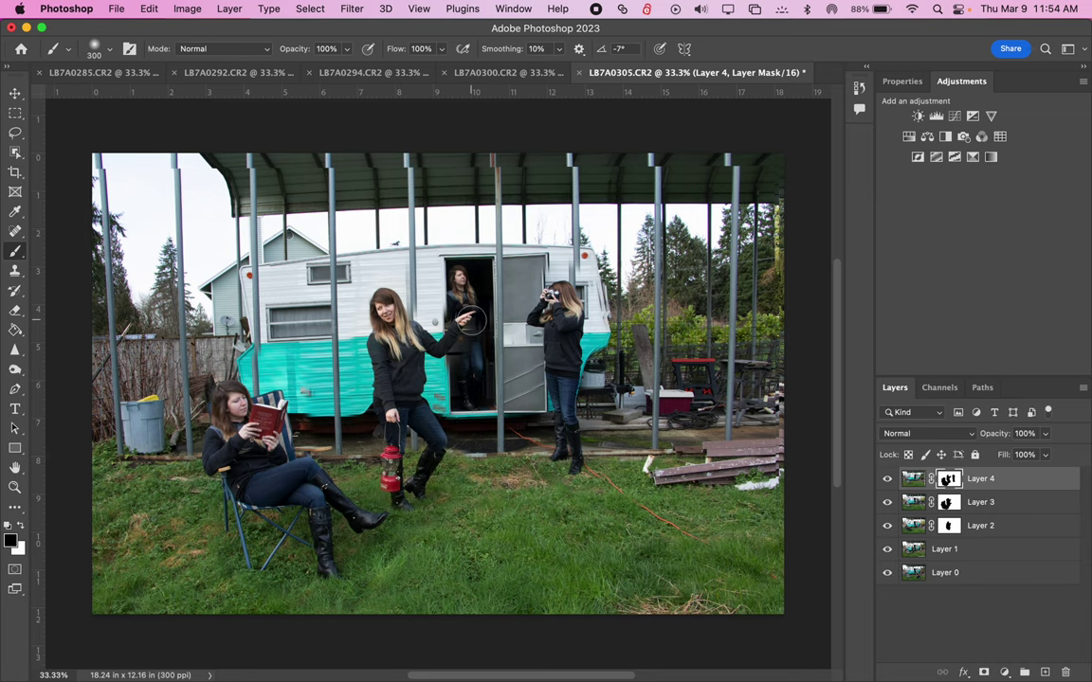
Shift Layer 4 slightly left to line its door frame and poles up with Layer 3, toggling Layer 4 to compare
scroll(471, 319, "up", 3)
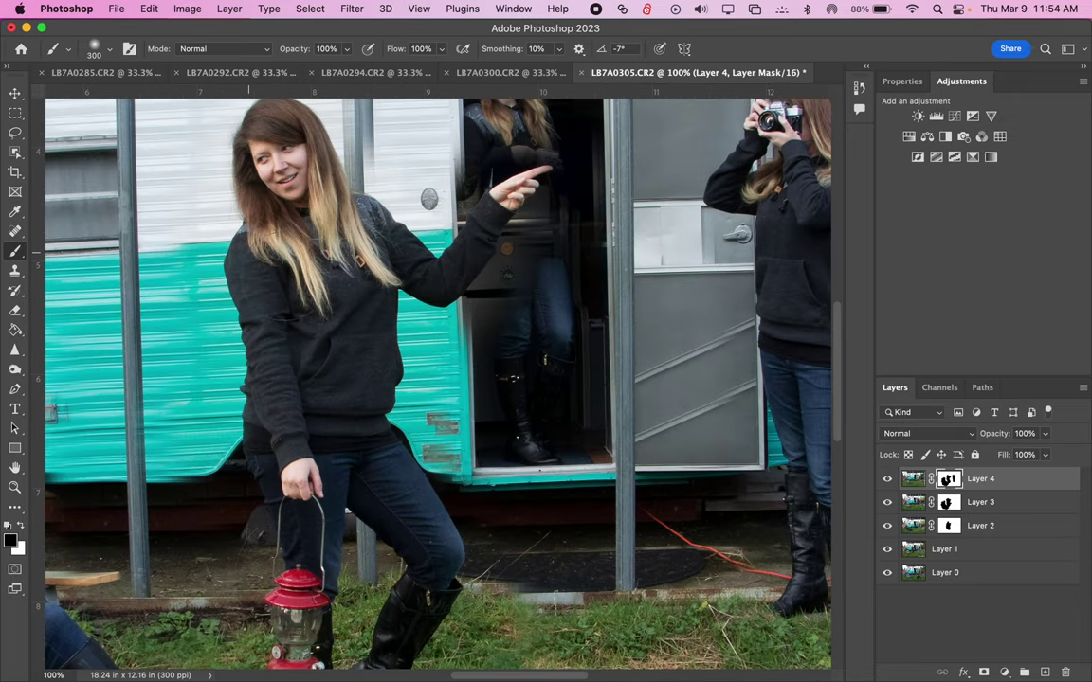
scroll(281, 269, "up", 3)
key("v")
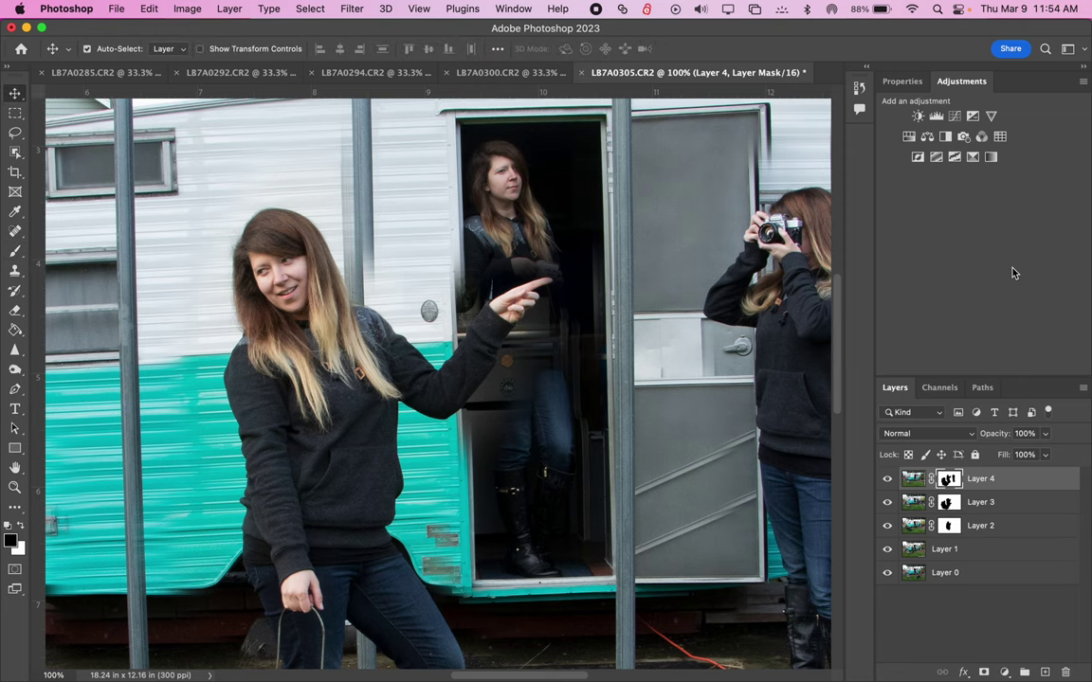
left_click(914, 479)
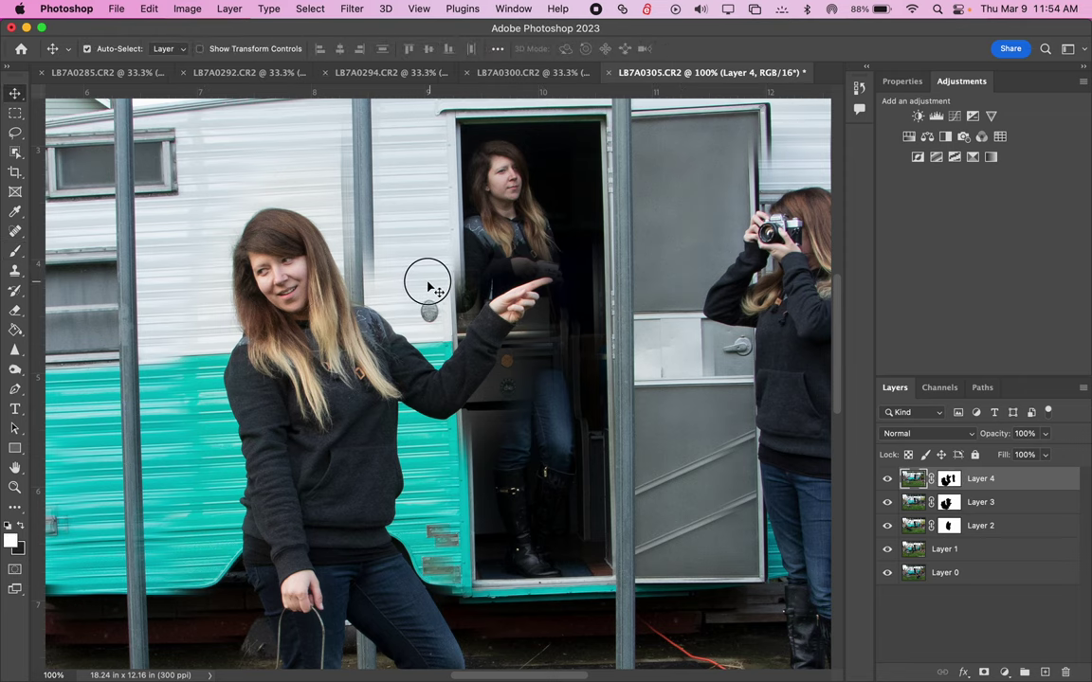
left_click_drag(429, 288, 418, 286)
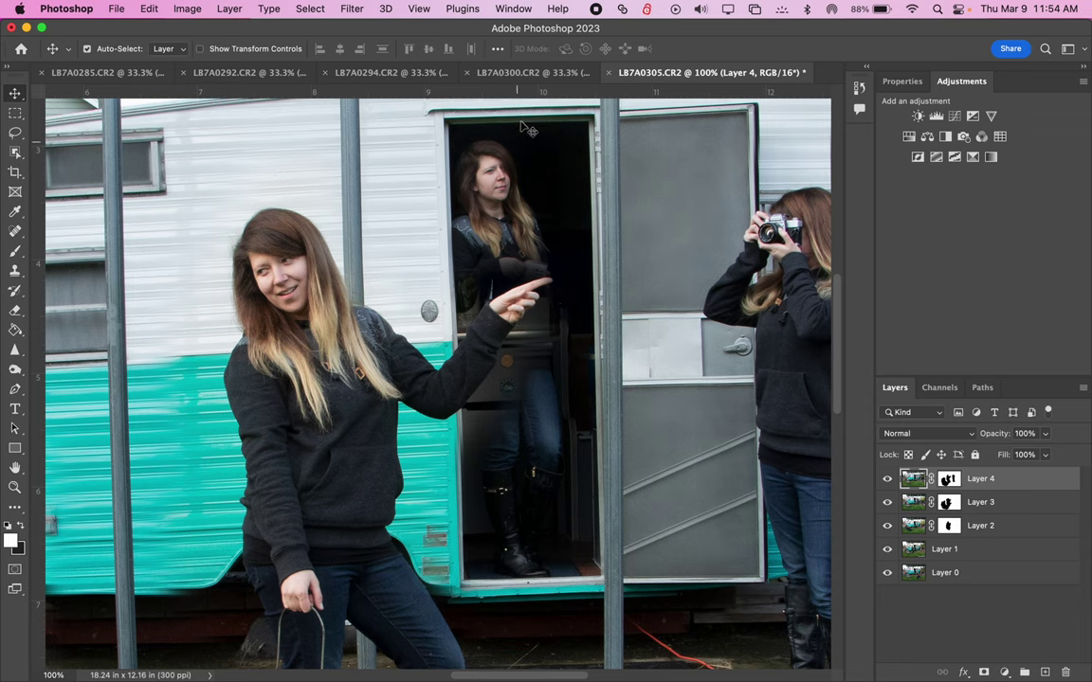
left_click(888, 480)
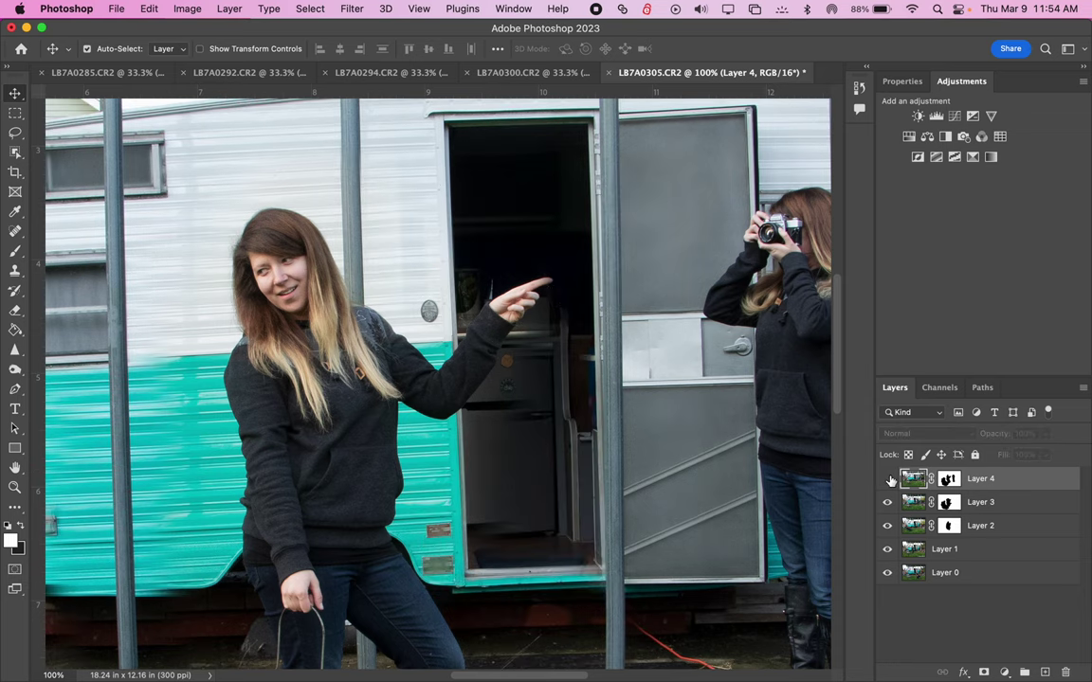
left_click(888, 480)
Paint white with a 70 px brush on Layer 4's mask to restore the doorway woman's legs below the pointing arm
left_click(948, 480)
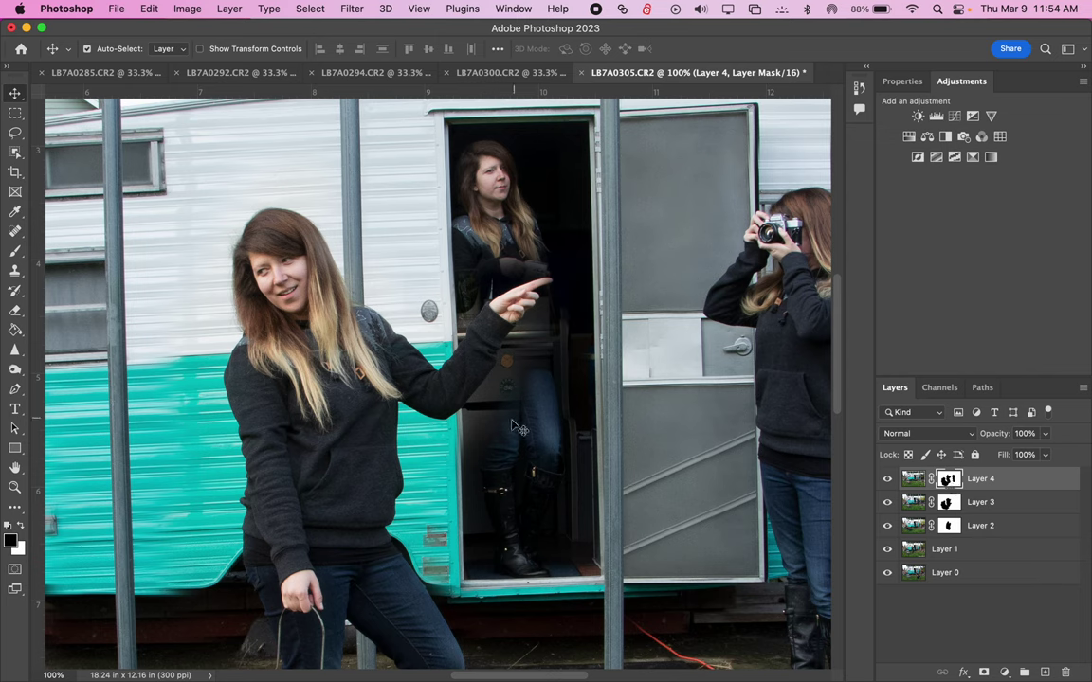
left_click(21, 528)
left_click(14, 250)
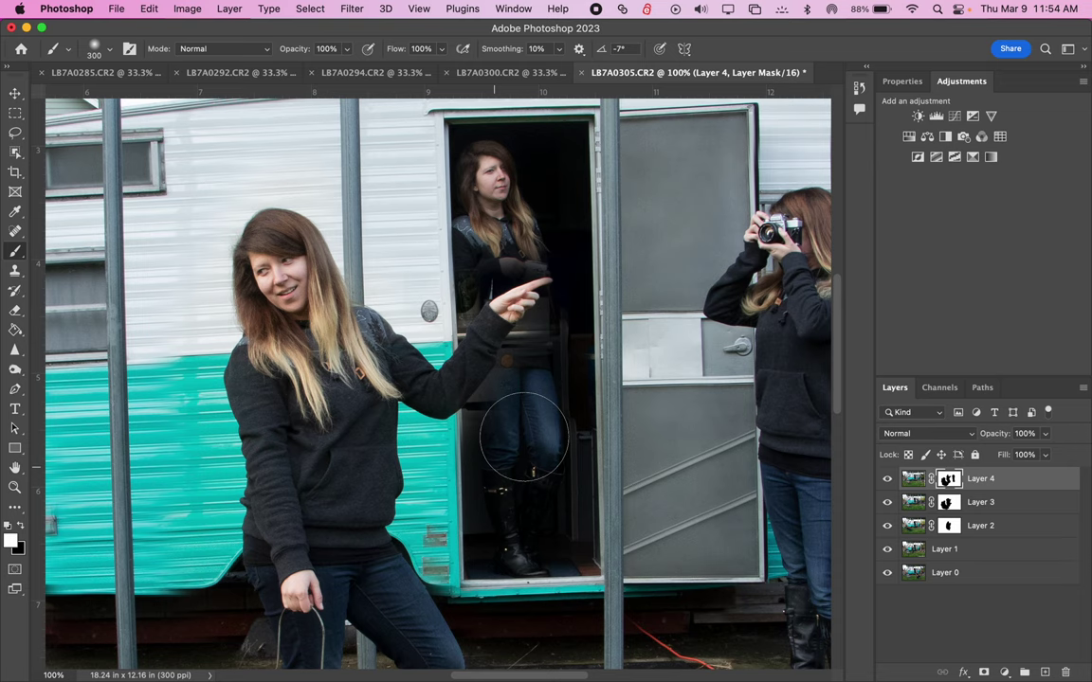
key("bracketleft")
key("bracketleft")
key("bracketleft")
key("bracketleft")
key("bracketleft")
key("bracketleft")
key("bracketleft")
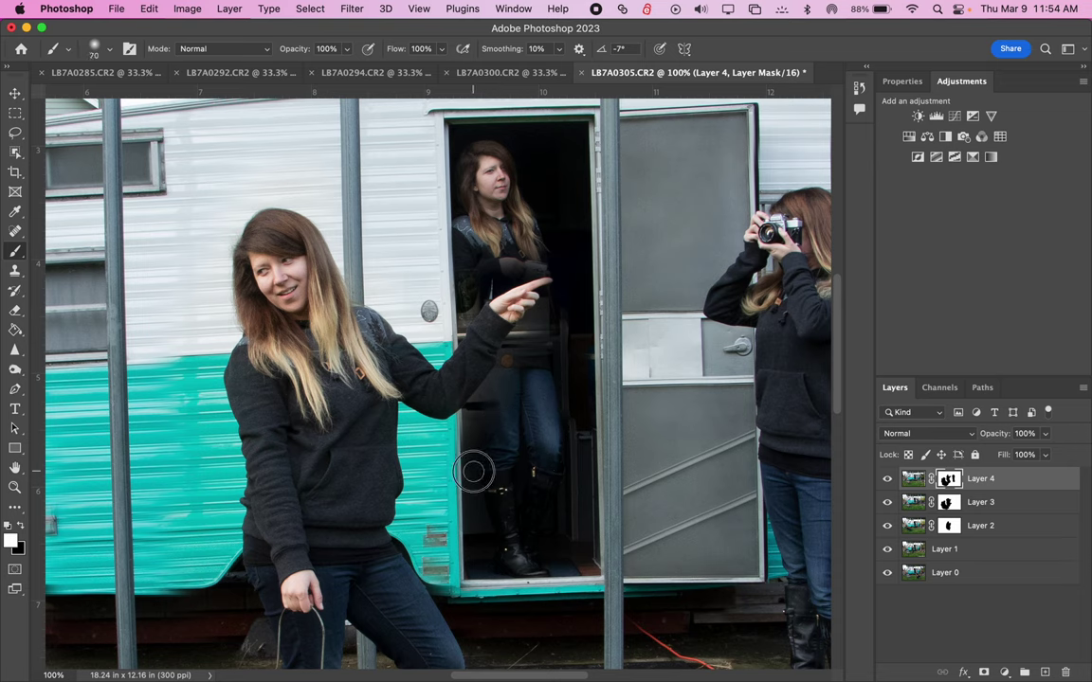
left_click_drag(495, 383, 469, 421)
Paint white on Layer 4's mask with 25 to 50 px brushes to restore the doorway woman's sweater under the pointing hand
key("super+plus")
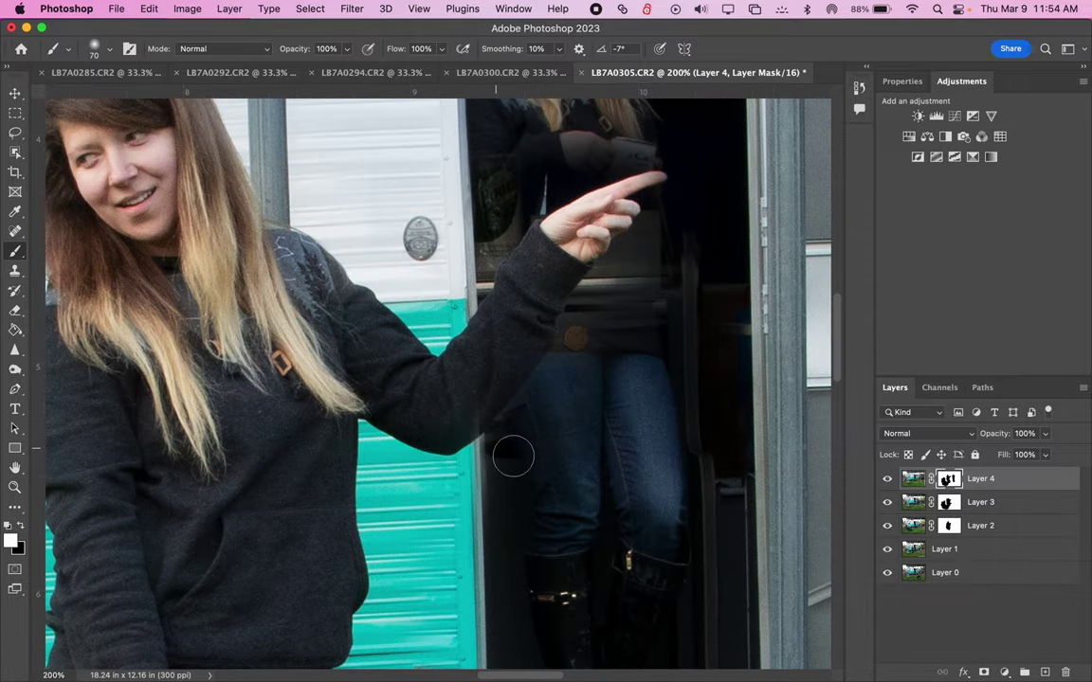
key("bracketright")
key("bracketright")
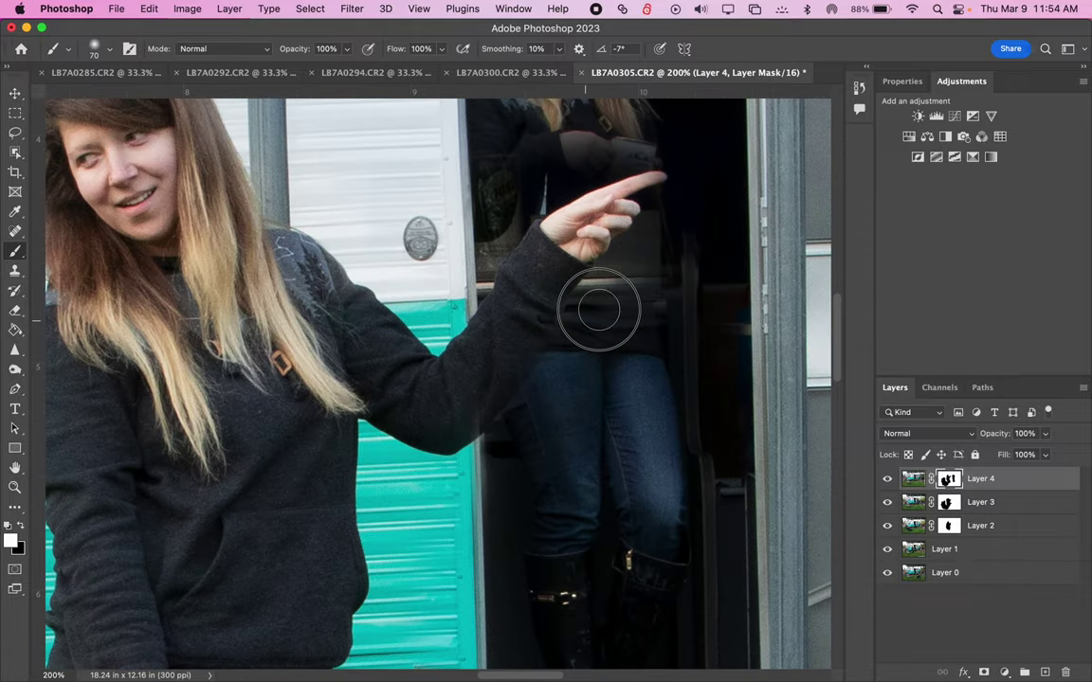
key("bracketleft")
key("bracketleft")
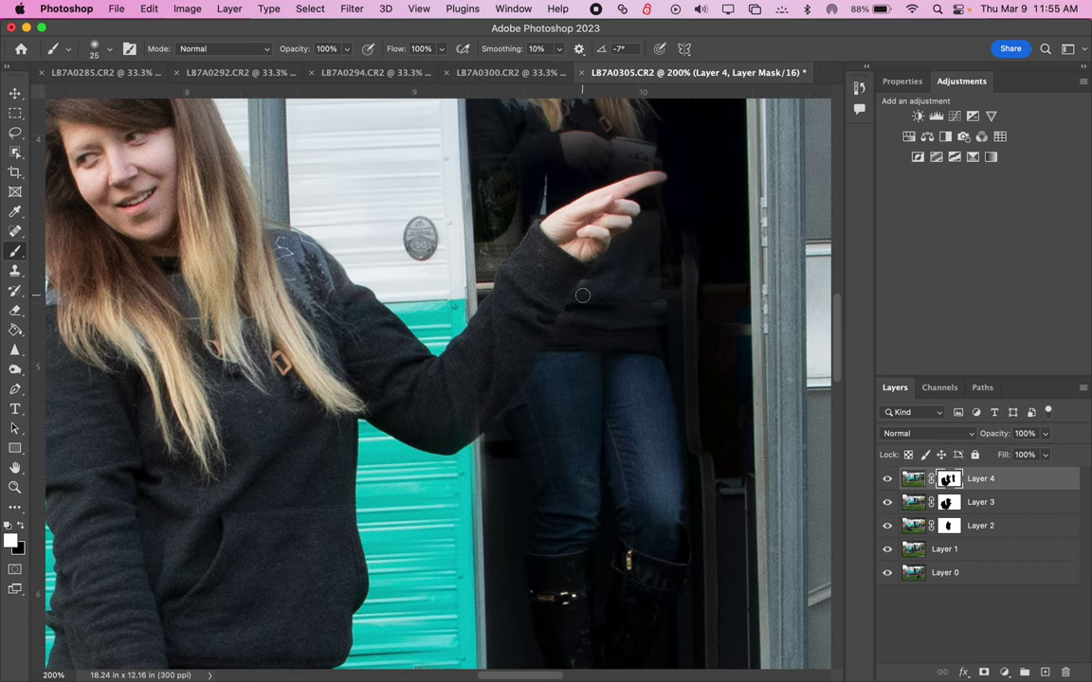
mouse_move(582, 294)
left_mouse_down()
mouse_move(622, 254)
mouse_move(628, 323)
left_mouse_up()
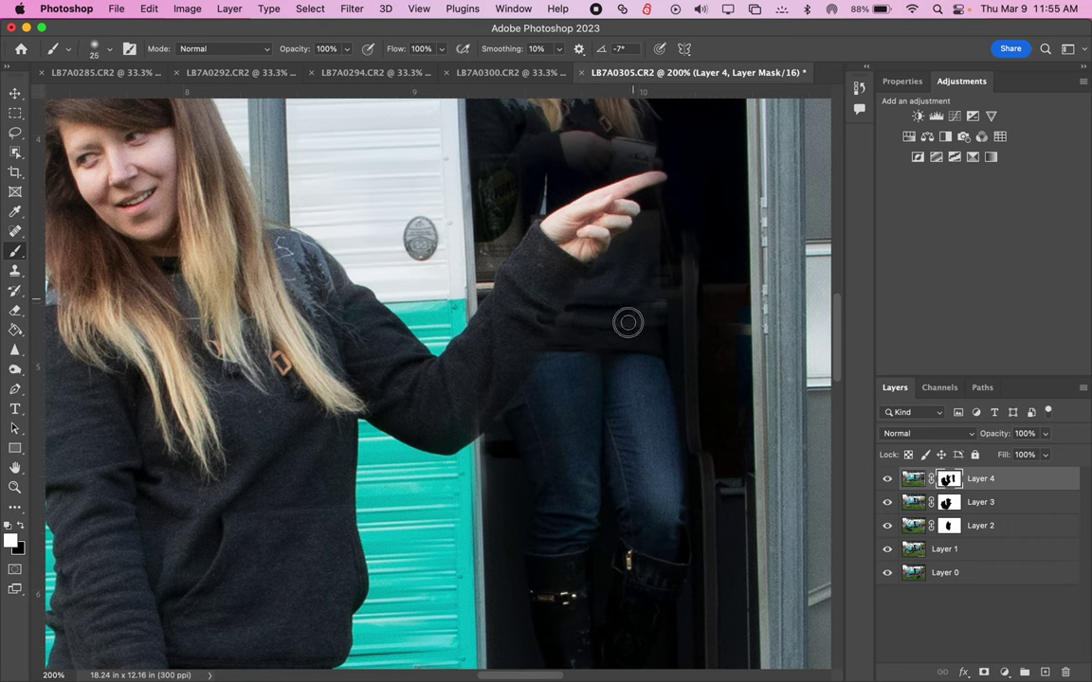
key("bracketleft")
key("bracketleft")
key("bracketright")
key("bracketright")
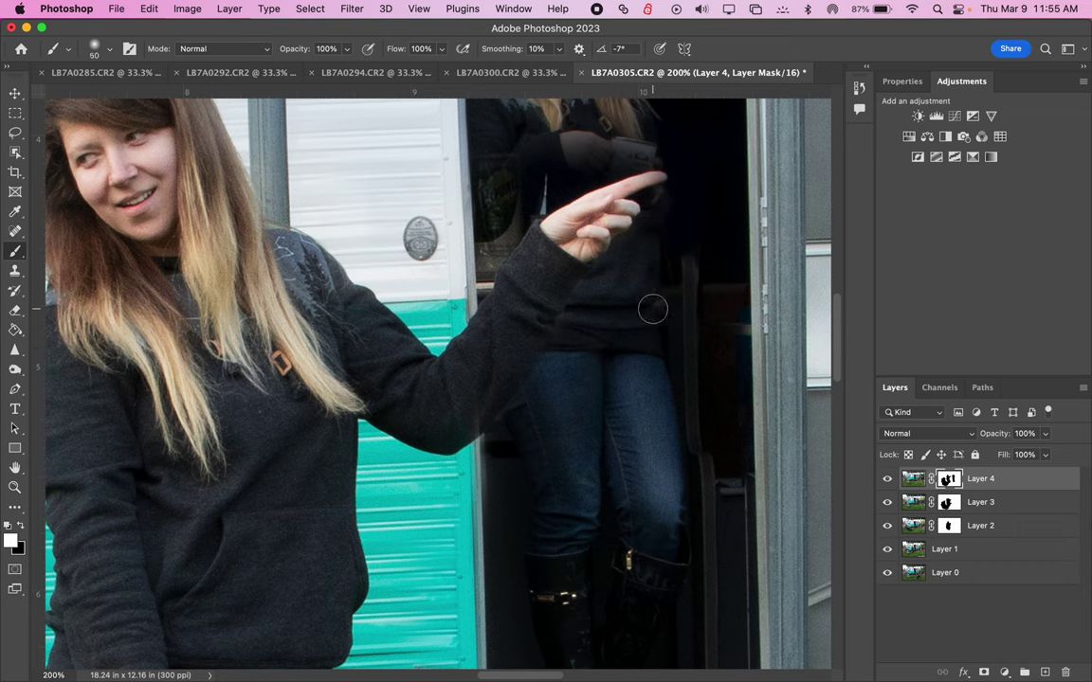
scroll(647, 305, "up", 5)
mouse_move(587, 232)
left_mouse_down()
mouse_move(587, 167)
mouse_move(504, 242)
mouse_move(514, 215)
mouse_move(610, 176)
mouse_move(645, 226)
mouse_move(587, 252)
mouse_move(645, 216)
left_mouse_up()
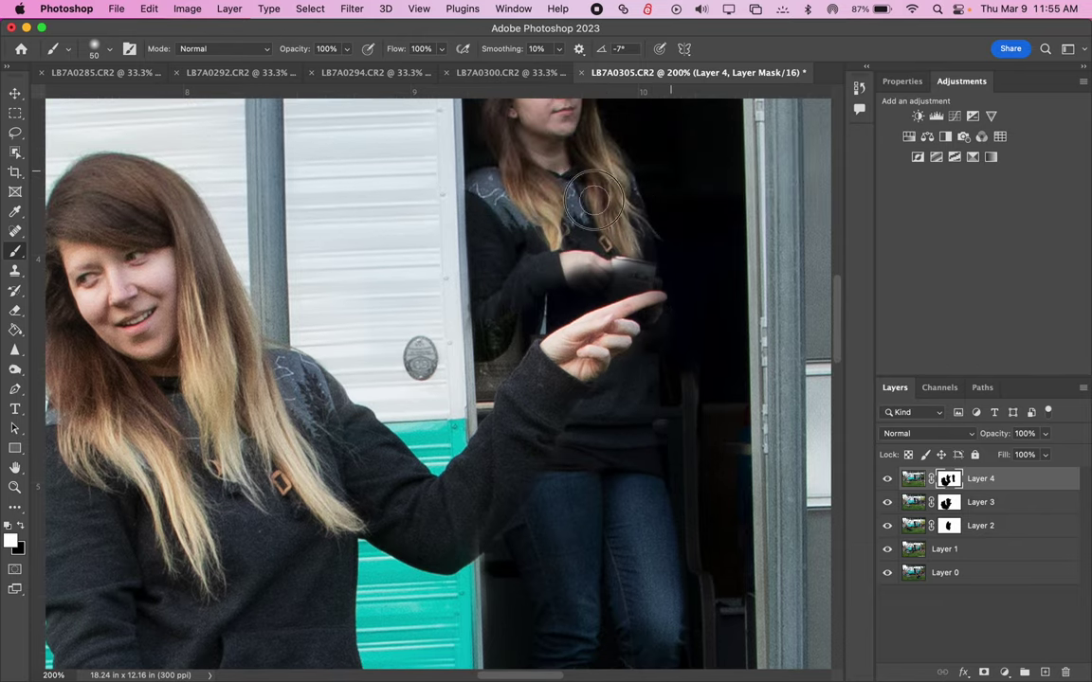
mouse_move(422, 381)
left_mouse_down()
mouse_move(449, 308)
mouse_move(442, 365)
mouse_move(465, 345)
mouse_move(445, 397)
mouse_move(410, 403)
mouse_move(416, 330)
mouse_move(438, 359)
mouse_move(412, 363)
mouse_move(441, 379)
mouse_move(423, 395)
mouse_move(468, 382)
mouse_move(487, 326)
mouse_move(464, 412)
mouse_move(443, 430)
mouse_move(458, 400)
left_mouse_up()
key("super+z")
key("super+z")
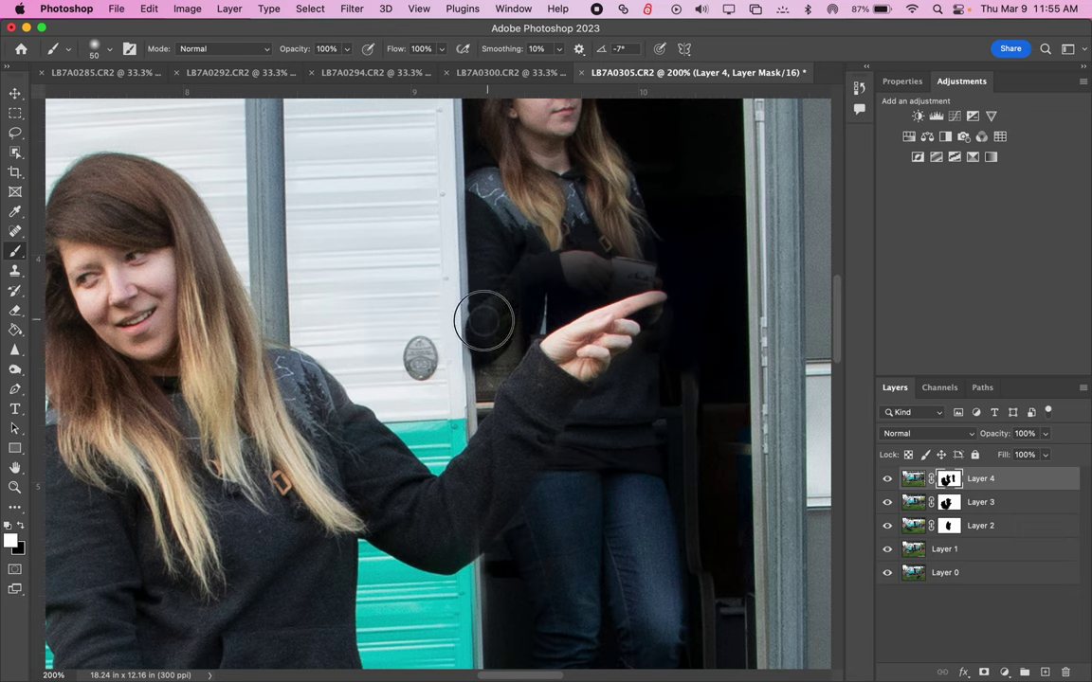
Paint white with 25 to 35 px brushes on Layer 4's mask to restore the doorway woman's arm, hands and mug
mouse_move(488, 359)
left_mouse_down()
mouse_move(562, 262)
mouse_move(536, 278)
mouse_move(599, 202)
mouse_move(660, 187)
mouse_move(505, 257)
mouse_move(558, 258)
mouse_move(711, 234)
left_mouse_up()
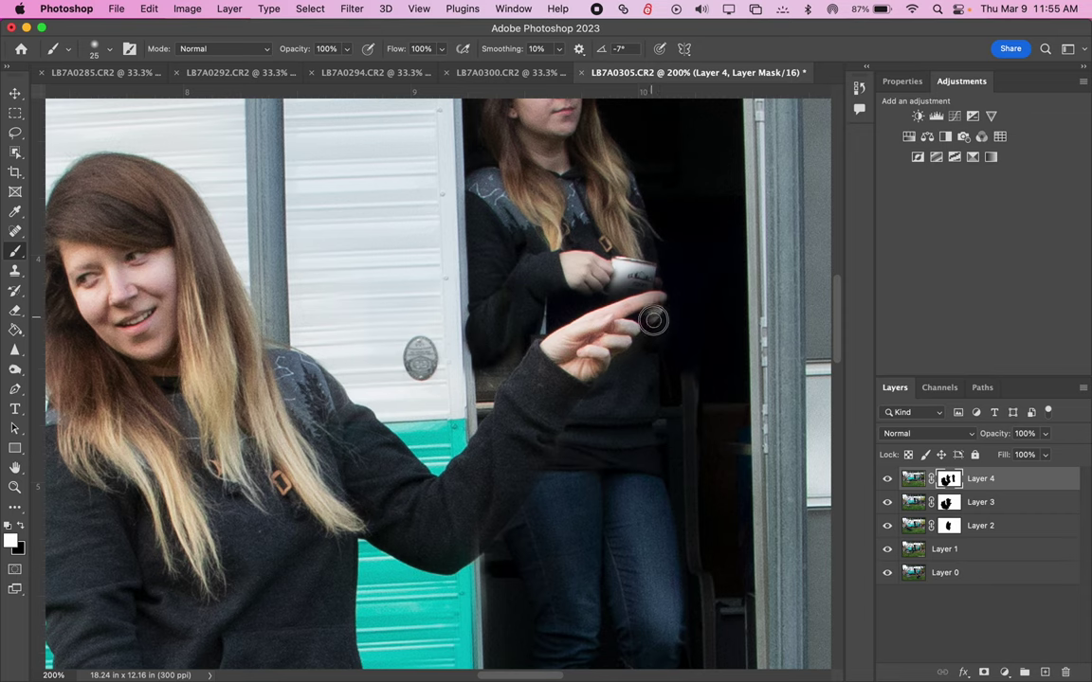
mouse_move(661, 315)
left_mouse_down()
mouse_move(679, 300)
mouse_move(653, 275)
mouse_move(622, 287)
mouse_move(606, 271)
mouse_move(583, 274)
mouse_move(493, 376)
left_mouse_up()
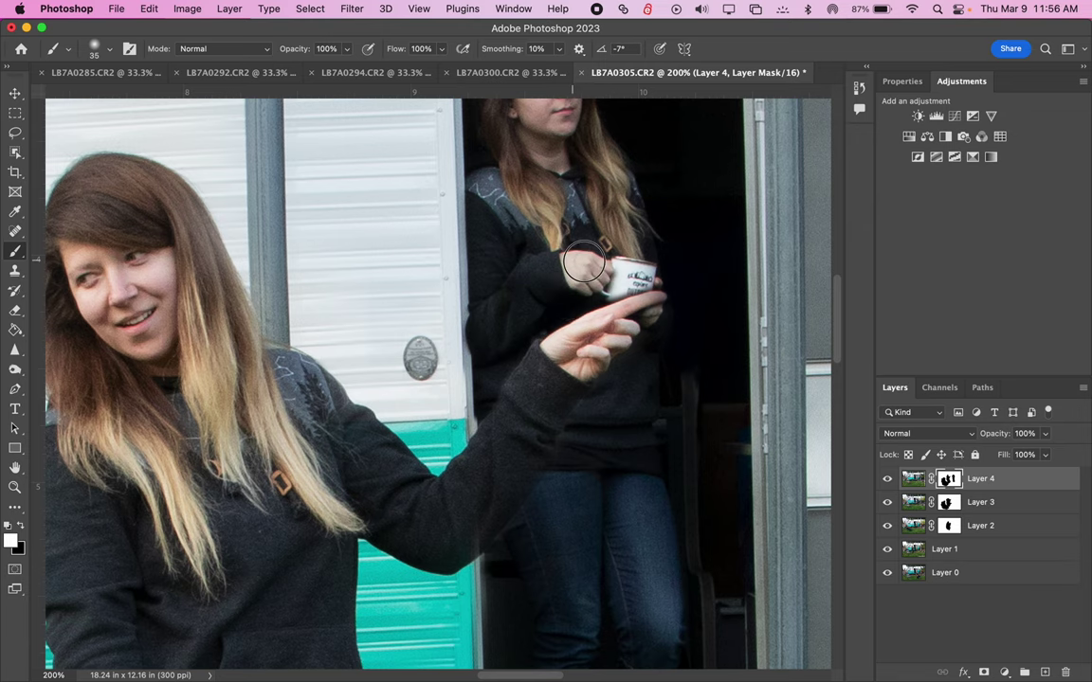
scroll(564, 119, "up", 5)
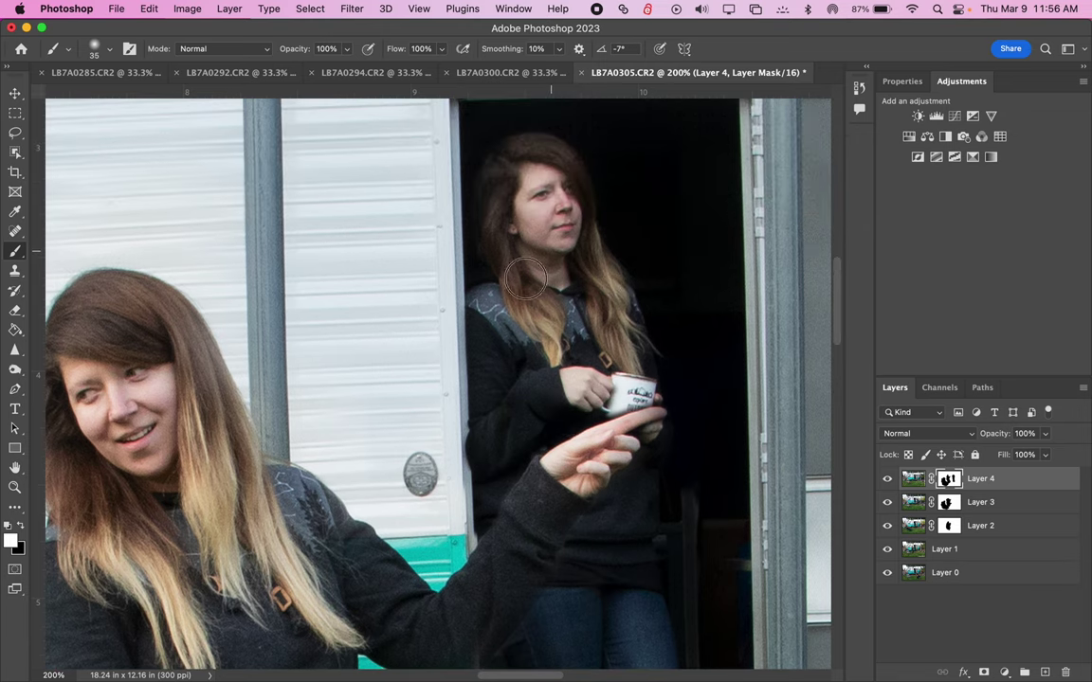
scroll(639, 328, "down", 1)
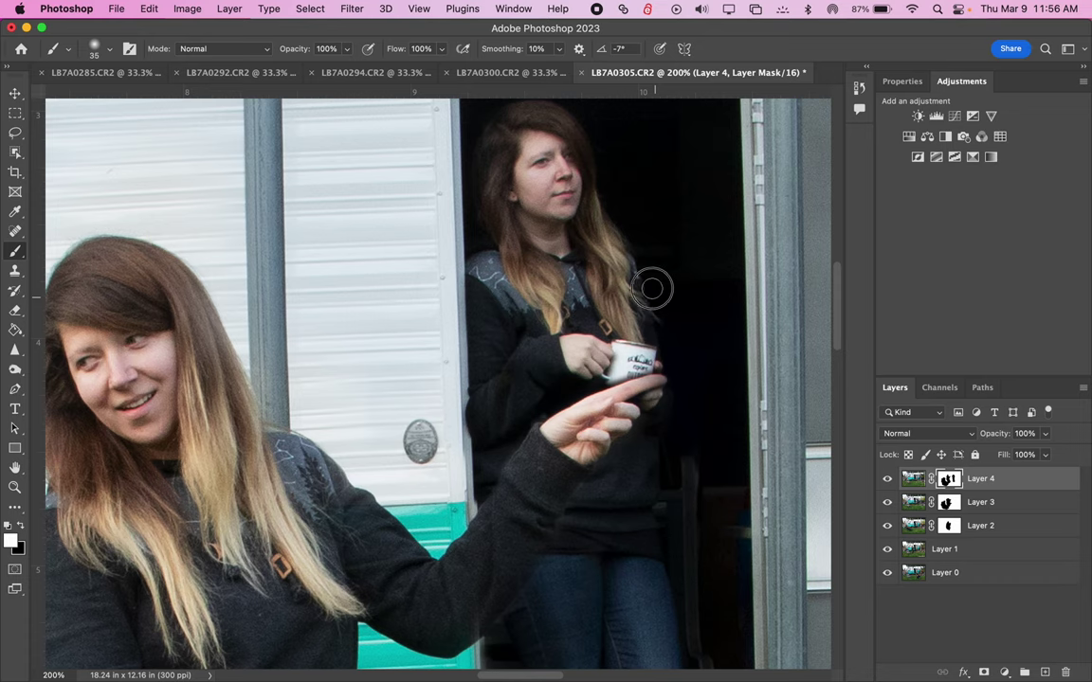
scroll(687, 336, "down", 3)
left_click_drag(640, 318, 649, 324)
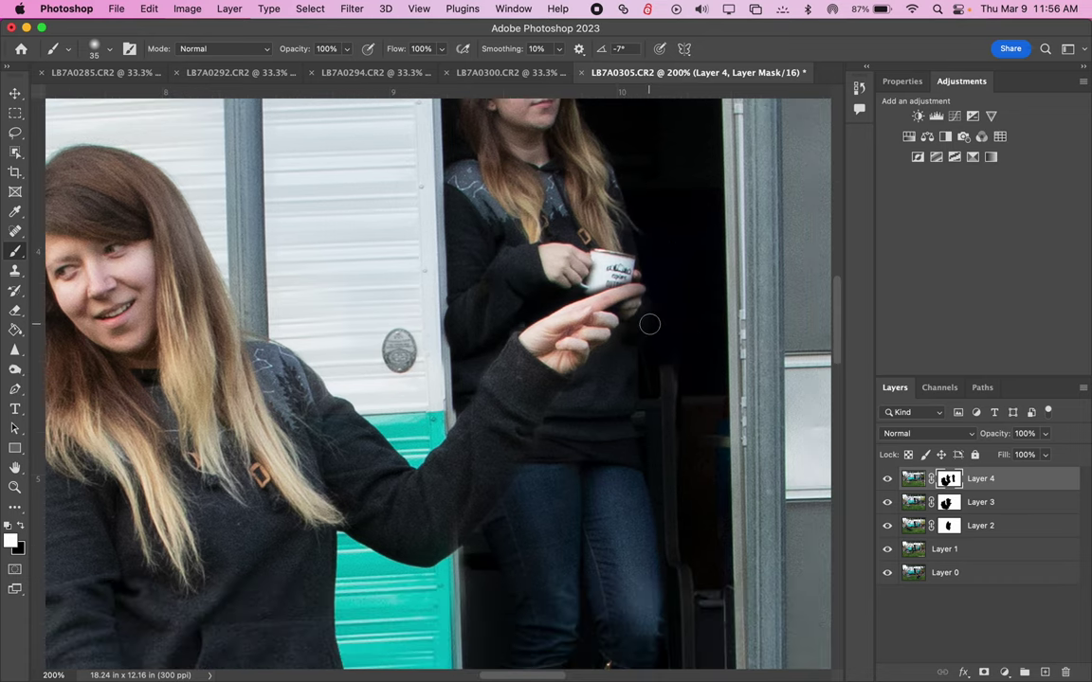
Refine Layer 4's mask around the pointing fingers with 9 px and 3 px white brushes to restore the hand behind them
key("super+=")
key("super+=")
key("super+=")
left_click_drag(725, 351, 372, 405)
key("bracketleft")
key("bracketleft")
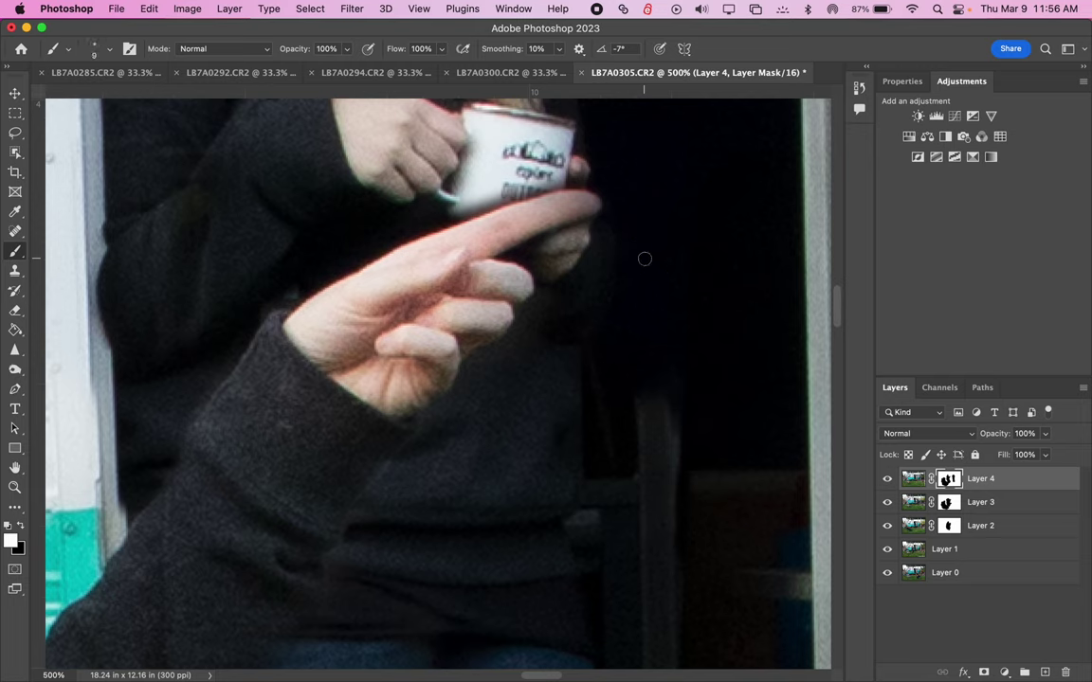
mouse_move(590, 240)
left_mouse_down()
mouse_move(524, 251)
mouse_move(545, 273)
mouse_move(541, 294)
mouse_move(535, 263)
mouse_move(541, 304)
left_mouse_up()
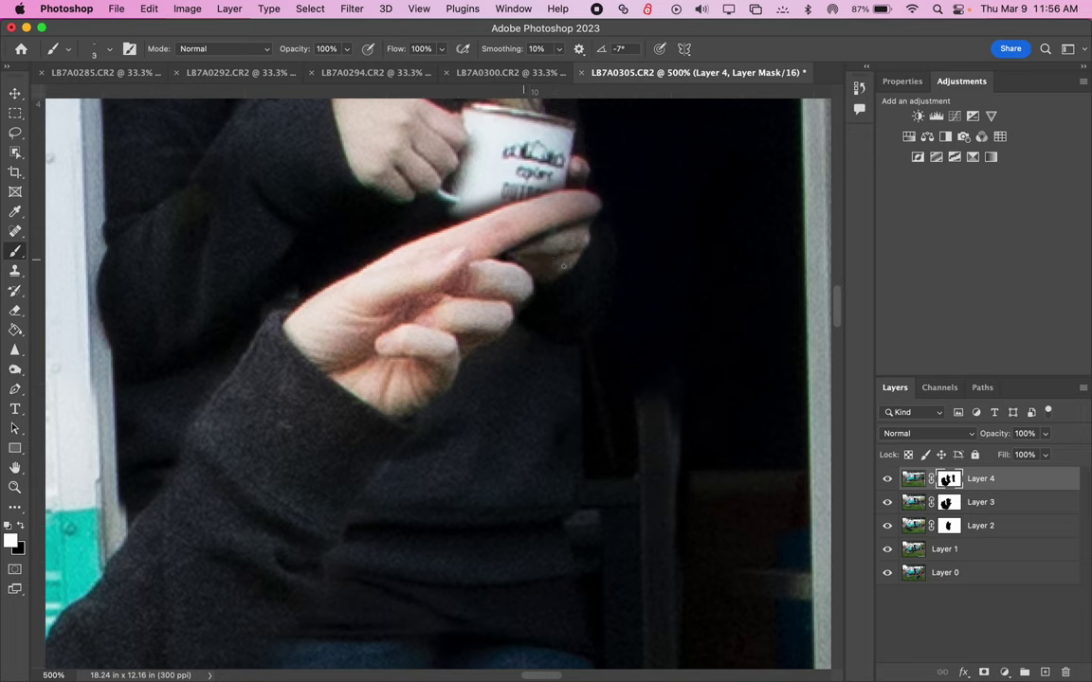
Hide Layers 2, 3 and 4 and add a layer mask to Layer 1
key("super+0")
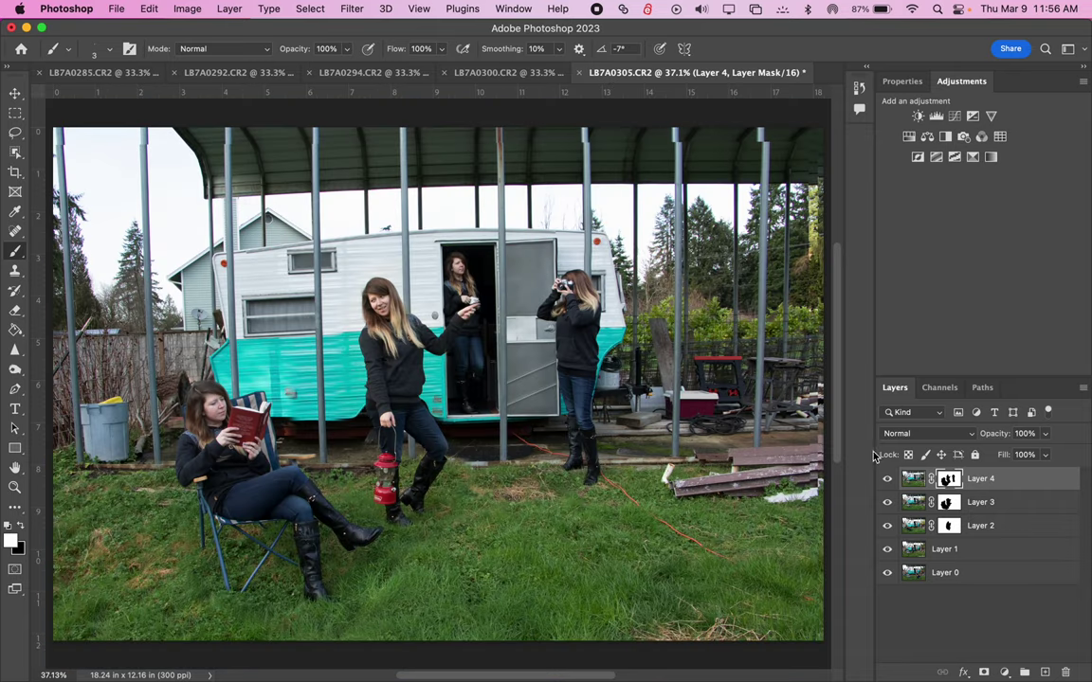
left_click(961, 550)
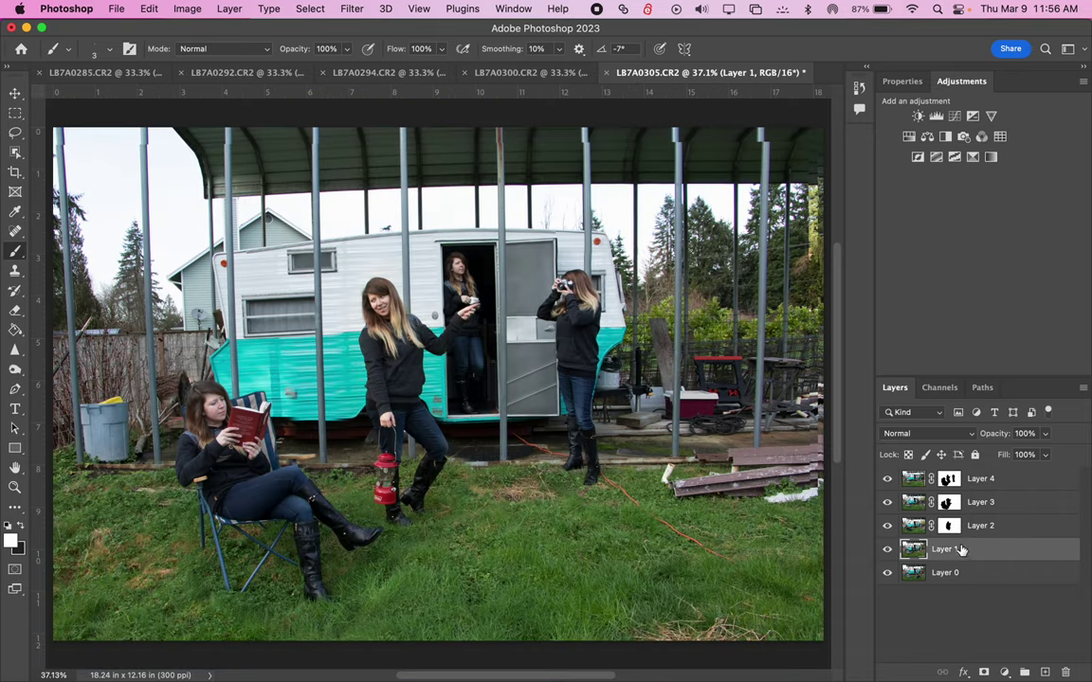
left_click(888, 549)
left_click(888, 550)
left_click_drag(887, 550, 888, 478)
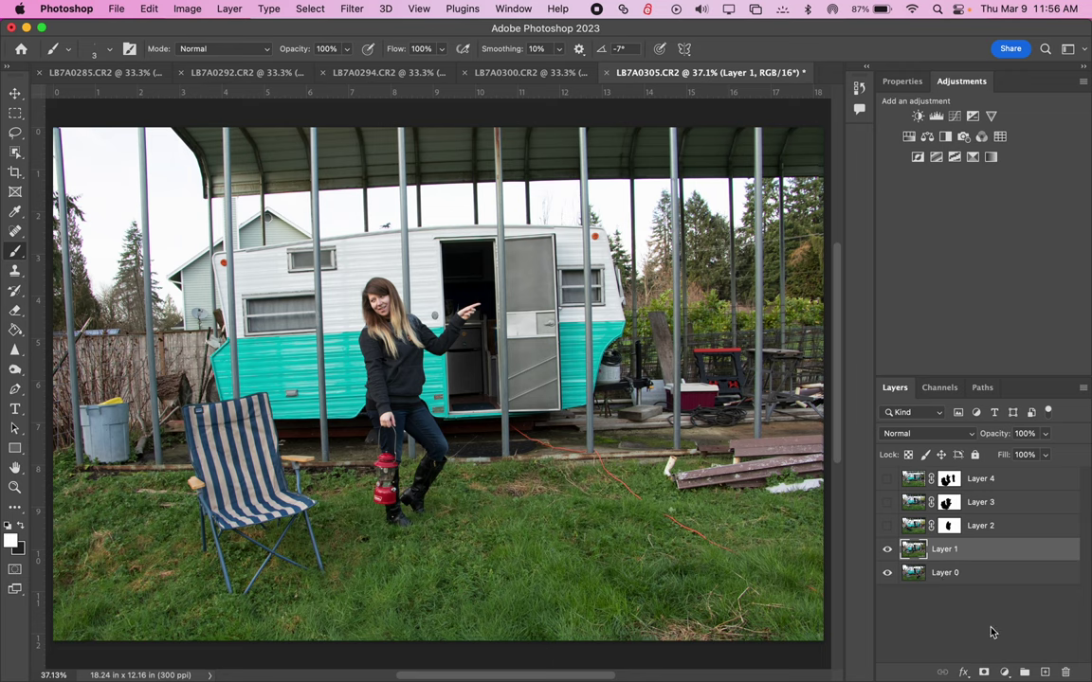
left_click(983, 672)
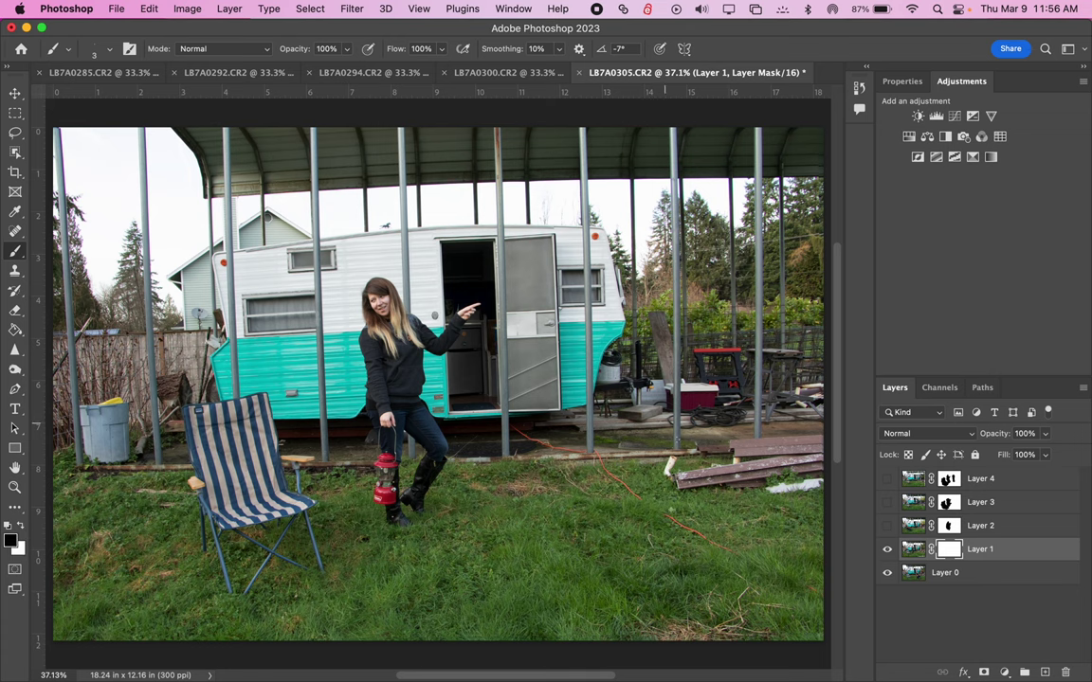
Paint black with brushes up to 500 px on Layer 1's mask to reveal the seated woman handling the red lantern
left_click(887, 550)
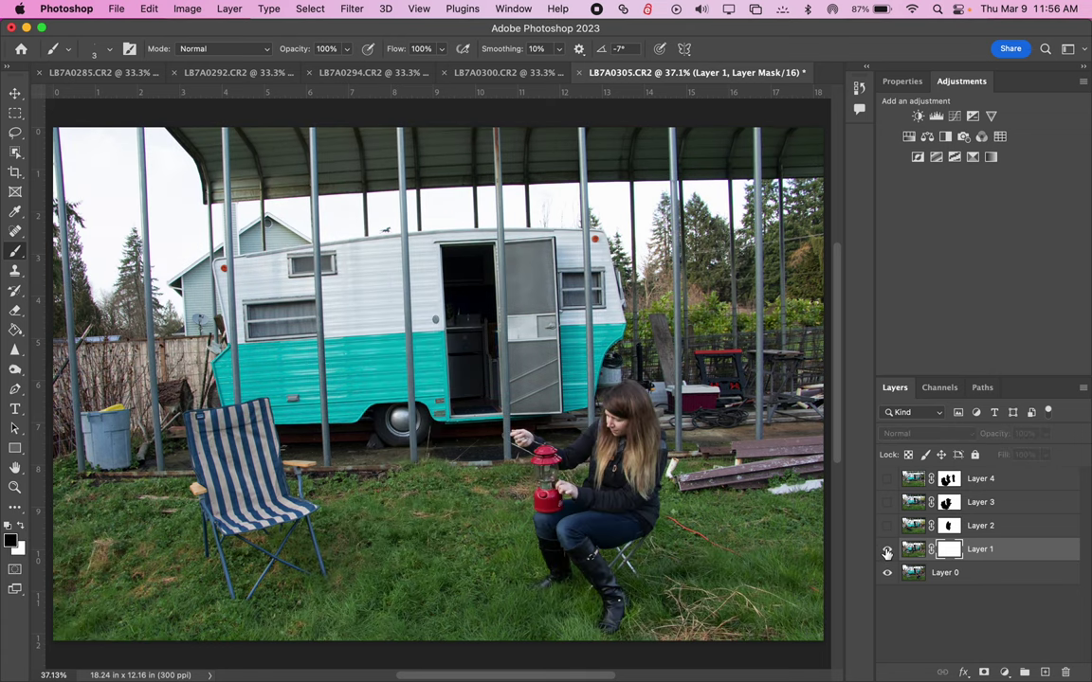
left_click(887, 550)
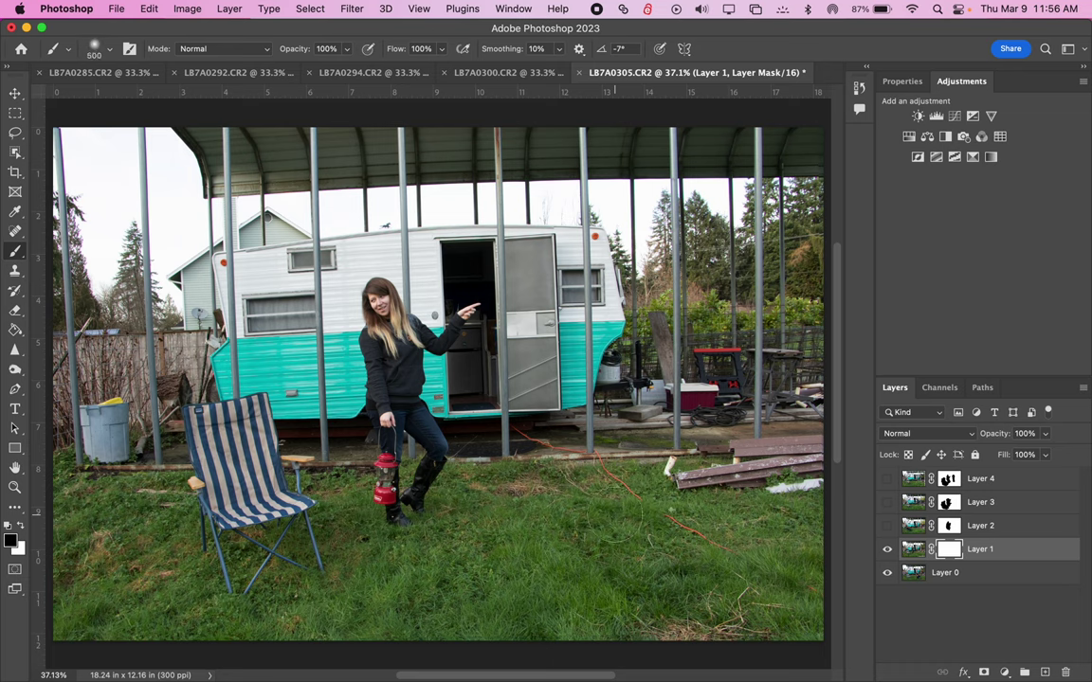
mouse_move(607, 488)
left_mouse_down()
mouse_move(596, 559)
mouse_move(626, 516)
mouse_move(614, 563)
mouse_move(620, 555)
mouse_move(565, 575)
mouse_move(555, 526)
mouse_move(531, 539)
mouse_move(573, 565)
mouse_move(571, 592)
mouse_move(552, 597)
mouse_move(641, 507)
mouse_move(682, 496)
mouse_move(653, 512)
mouse_move(635, 502)
mouse_move(609, 484)
mouse_move(598, 442)
mouse_move(593, 476)
mouse_move(565, 502)
mouse_move(540, 505)
mouse_move(519, 478)
mouse_move(534, 426)
mouse_move(567, 448)
mouse_move(531, 513)
mouse_move(505, 471)
mouse_move(515, 443)
mouse_move(497, 439)
mouse_move(518, 452)
mouse_move(502, 452)
mouse_move(520, 511)
mouse_move(519, 474)
mouse_move(554, 518)
mouse_move(562, 440)
mouse_move(621, 426)
mouse_move(633, 394)
mouse_move(616, 448)
mouse_move(594, 408)
mouse_move(631, 402)
mouse_move(597, 442)
mouse_move(632, 377)
mouse_move(638, 420)
mouse_move(629, 422)
mouse_move(656, 424)
mouse_move(646, 468)
mouse_move(659, 431)
mouse_move(667, 483)
mouse_move(673, 470)
mouse_move(669, 509)
mouse_move(665, 473)
mouse_move(630, 537)
left_mouse_up()
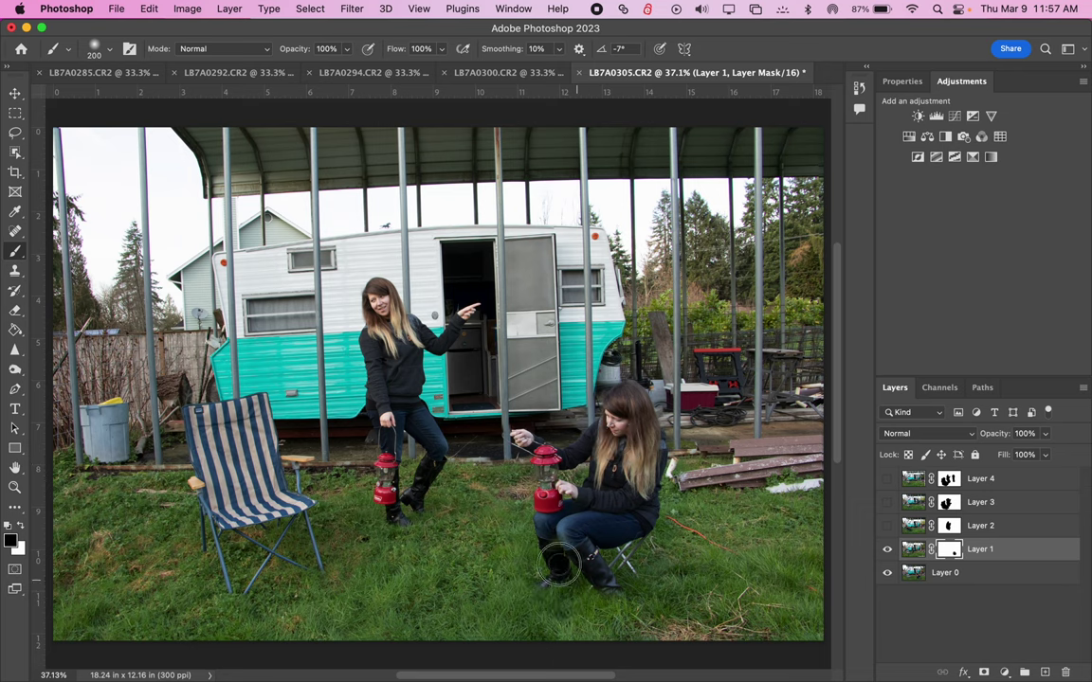
mouse_move(587, 512)
left_mouse_down()
mouse_move(610, 530)
mouse_move(560, 548)
mouse_move(554, 533)
left_mouse_up()
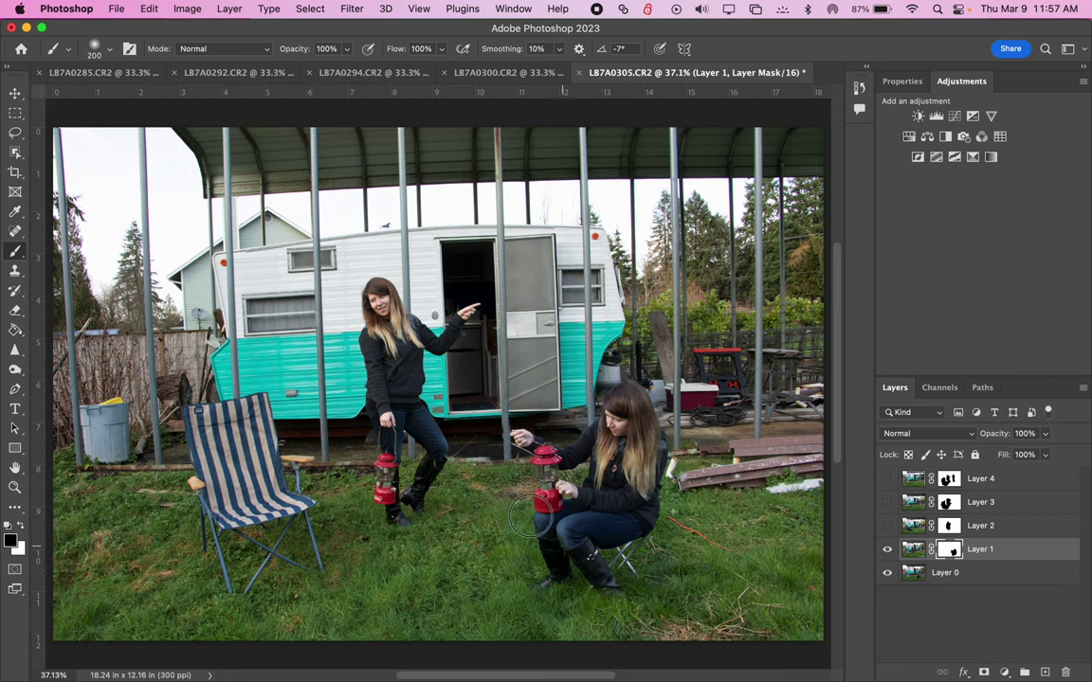
Show Layer 2 and paint black with a 200 px brush on its mask to reveal the seated woman with the red lantern
left_click(887, 526)
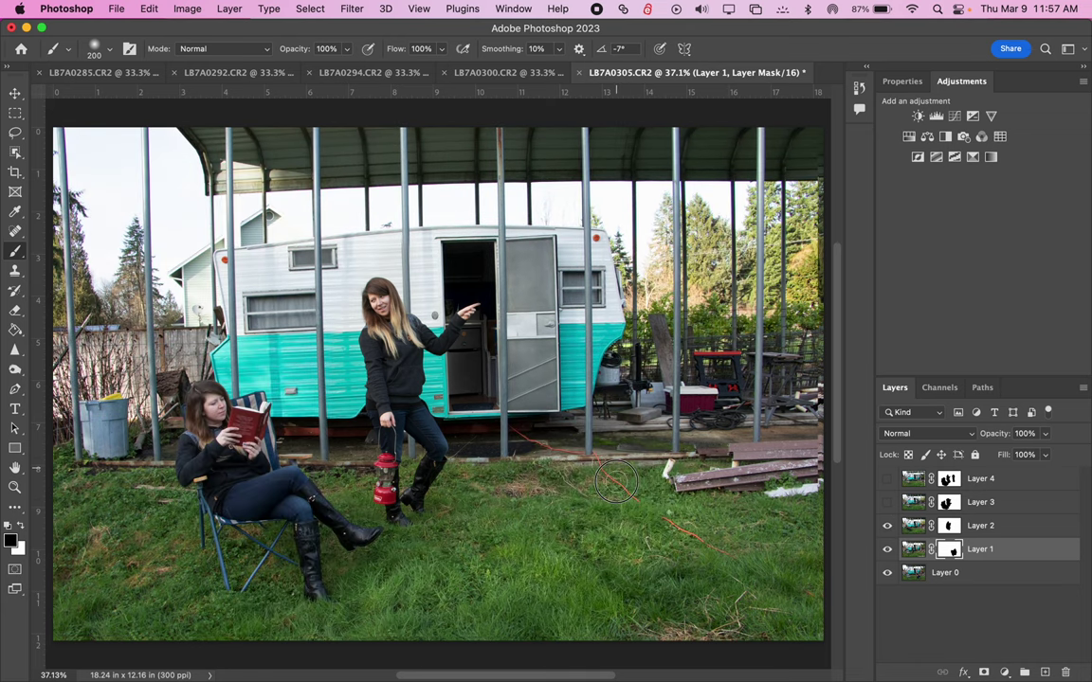
left_click(954, 526)
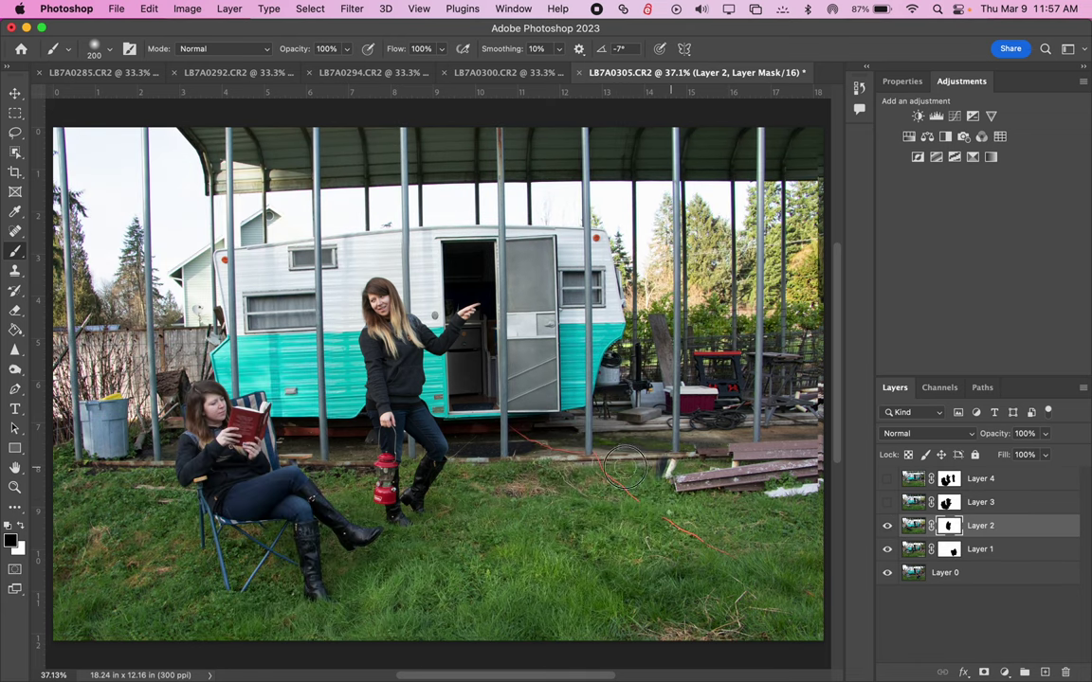
mouse_move(611, 426)
left_mouse_down()
mouse_move(575, 502)
mouse_move(554, 455)
mouse_move(597, 389)
mouse_move(540, 370)
mouse_move(621, 426)
mouse_move(592, 363)
mouse_move(521, 389)
mouse_move(682, 453)
left_mouse_up()
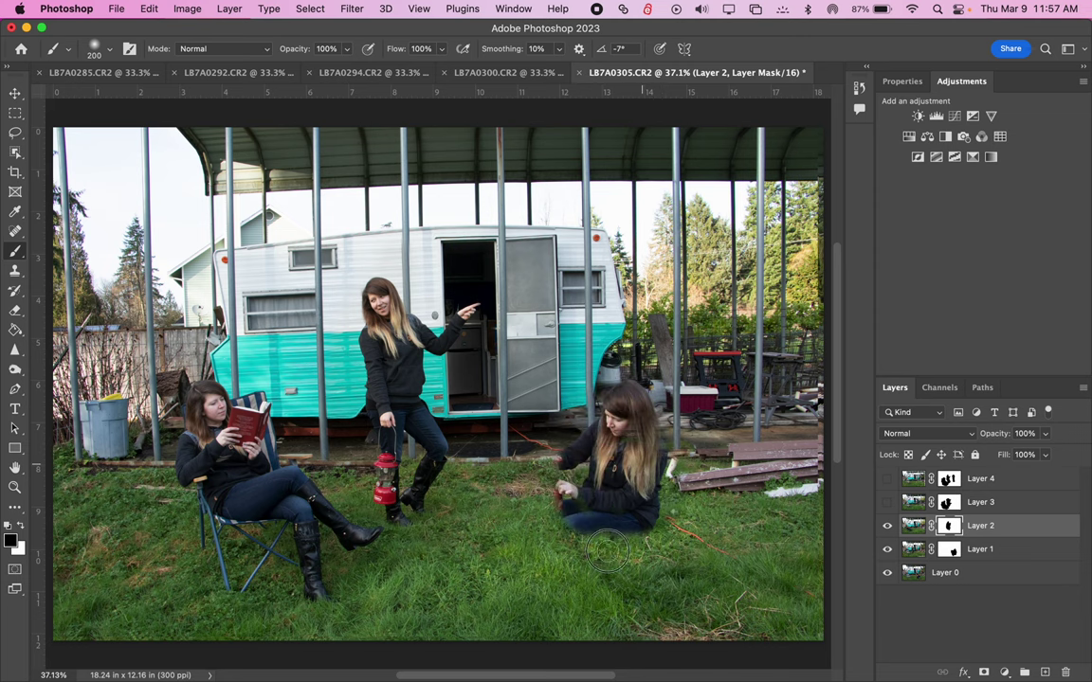
mouse_move(547, 496)
left_mouse_down()
mouse_move(572, 539)
mouse_move(553, 562)
mouse_move(529, 535)
mouse_move(524, 479)
mouse_move(546, 515)
mouse_move(553, 440)
mouse_move(531, 469)
mouse_move(529, 455)
mouse_move(555, 470)
mouse_move(501, 440)
mouse_move(504, 423)
mouse_move(532, 441)
mouse_move(520, 481)
mouse_move(625, 560)
mouse_move(641, 554)
mouse_move(634, 583)
mouse_move(606, 602)
mouse_move(589, 600)
mouse_move(656, 568)
mouse_move(632, 558)
mouse_move(623, 521)
mouse_move(672, 438)
mouse_move(655, 417)
mouse_move(665, 474)
mouse_move(634, 401)
mouse_move(656, 419)
mouse_move(632, 602)
mouse_move(668, 552)
mouse_move(665, 574)
mouse_move(619, 555)
mouse_move(683, 551)
mouse_move(663, 587)
mouse_move(623, 557)
mouse_move(663, 537)
mouse_move(605, 606)
mouse_move(548, 579)
mouse_move(536, 559)
mouse_move(547, 522)
mouse_move(596, 485)
left_mouse_up()
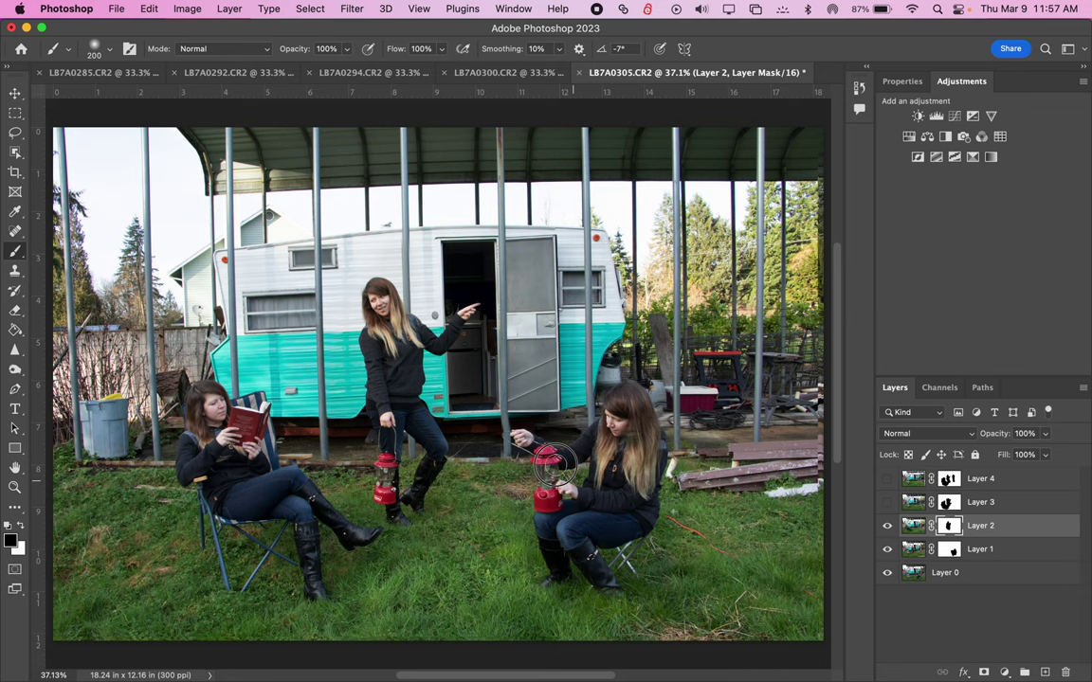
left_click_drag(546, 453, 542, 450)
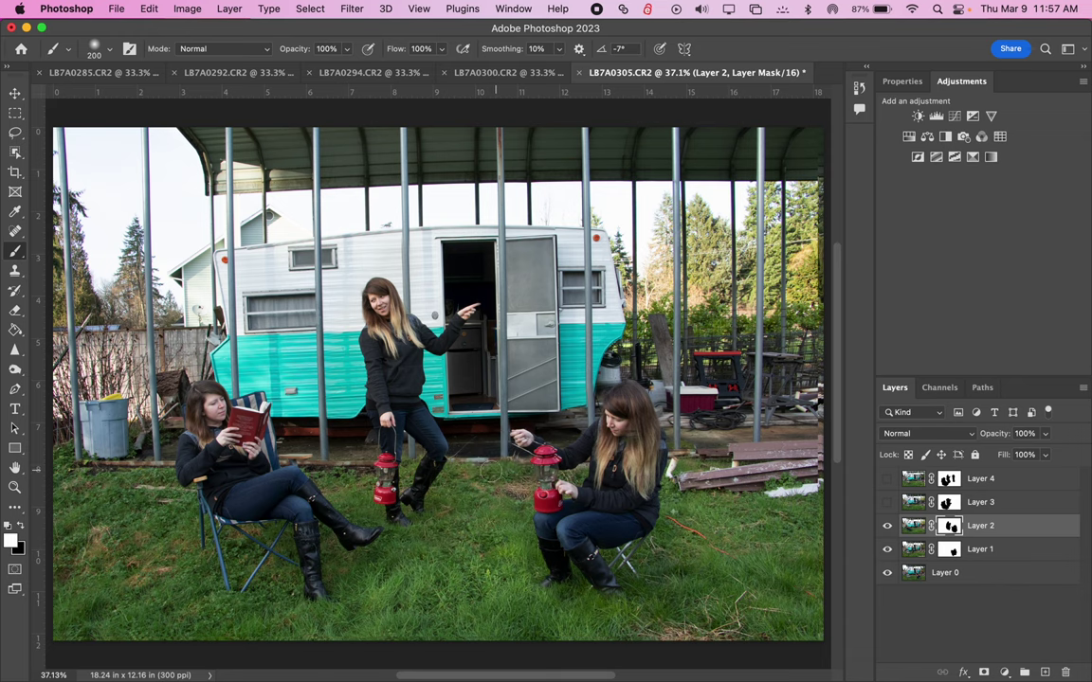
Refine Layer 2's mask around the seated woman's raised hand and the lantern handle with 70 px and 40 px brushes
key("super+equal")
key("super+equal")
key("super+equal")
left_click_drag(618, 502, 296, 269)
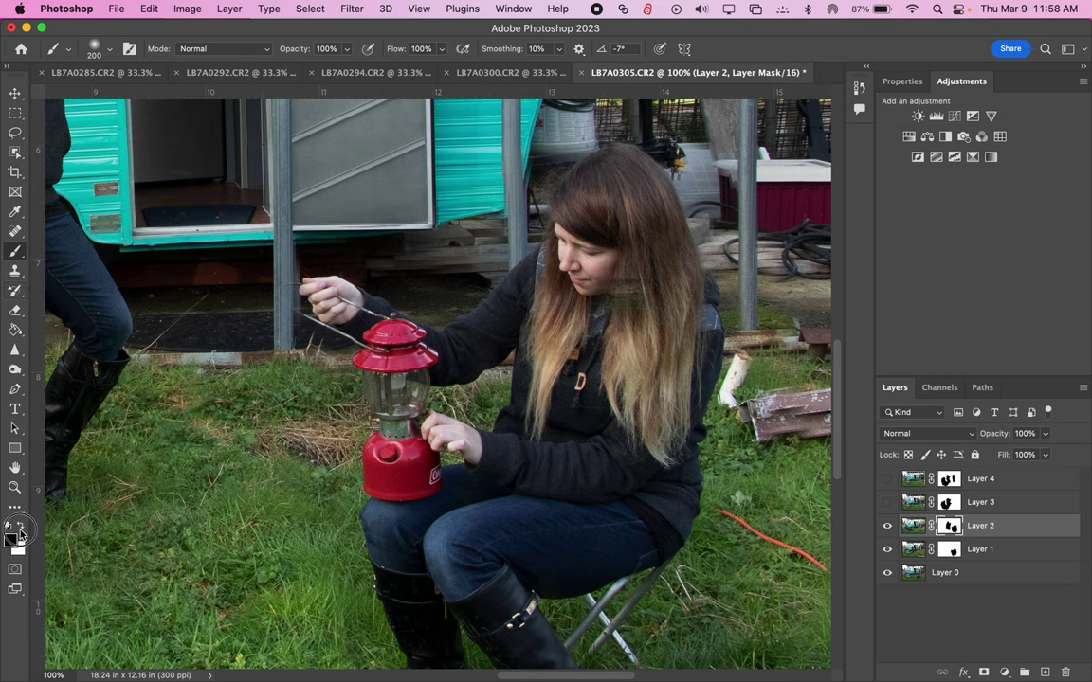
key("bracketleft")
key("bracketleft")
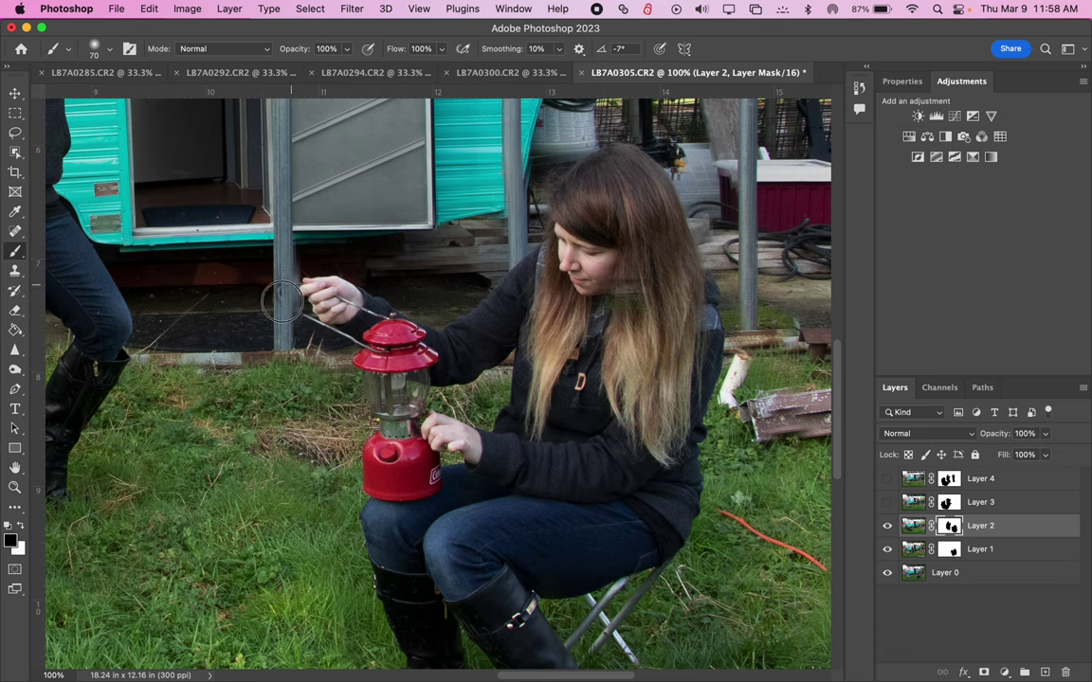
mouse_move(291, 311)
left_mouse_down()
mouse_move(277, 345)
mouse_move(279, 253)
mouse_move(279, 339)
mouse_move(289, 344)
mouse_move(283, 258)
mouse_move(275, 323)
mouse_move(280, 285)
mouse_move(299, 339)
mouse_move(306, 303)
mouse_move(328, 298)
mouse_move(398, 326)
mouse_move(263, 267)
mouse_move(300, 275)
mouse_move(278, 287)
mouse_move(282, 272)
mouse_move(316, 314)
mouse_move(256, 320)
mouse_move(313, 283)
mouse_move(299, 411)
left_mouse_up()
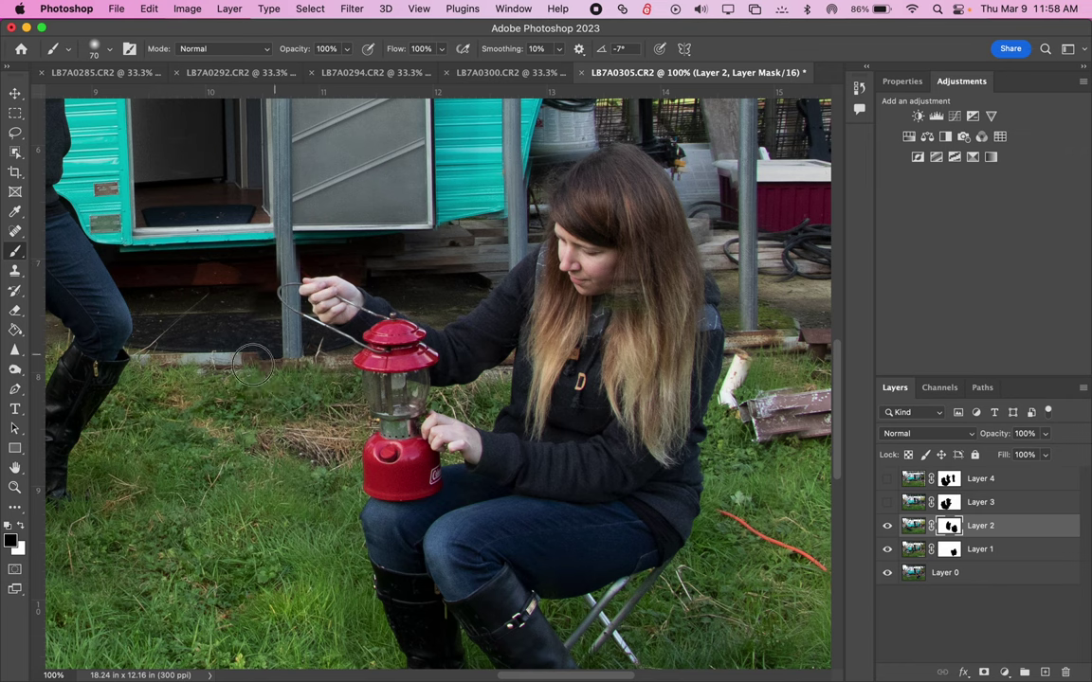
mouse_move(253, 365)
left_mouse_down()
mouse_move(235, 388)
mouse_move(301, 294)
left_mouse_up()
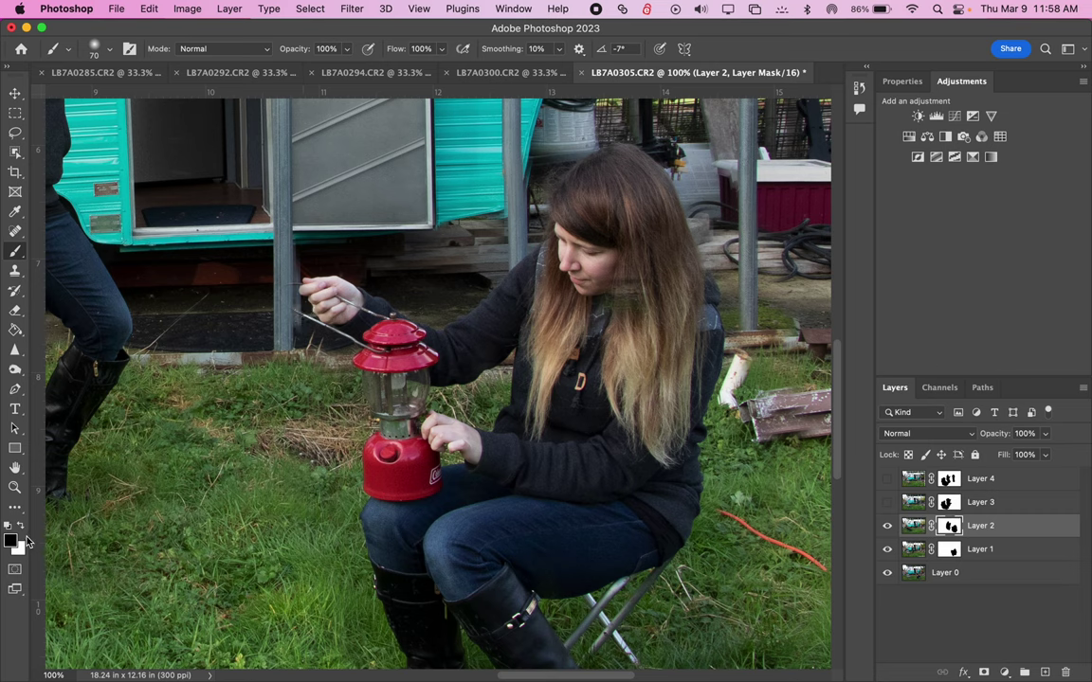
mouse_move(297, 302)
left_mouse_down()
mouse_move(268, 267)
mouse_move(269, 292)
mouse_move(299, 260)
mouse_move(273, 248)
mouse_move(304, 357)
left_mouse_up()
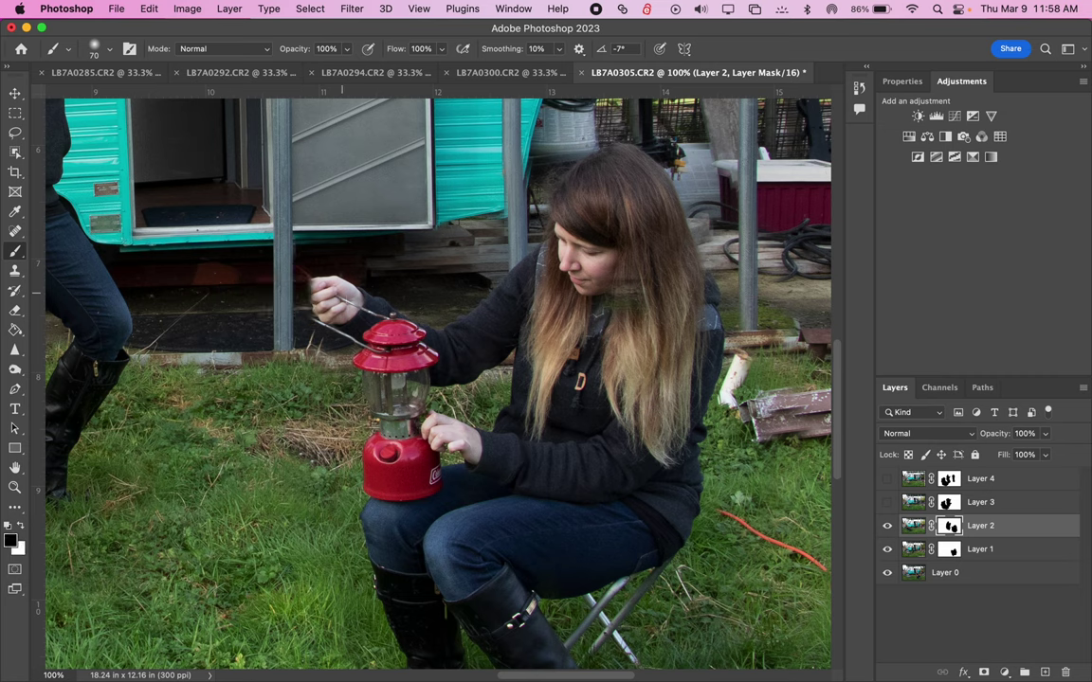
mouse_move(334, 303)
left_mouse_down()
mouse_move(316, 299)
mouse_move(324, 309)
mouse_move(315, 295)
mouse_move(314, 316)
left_mouse_up()
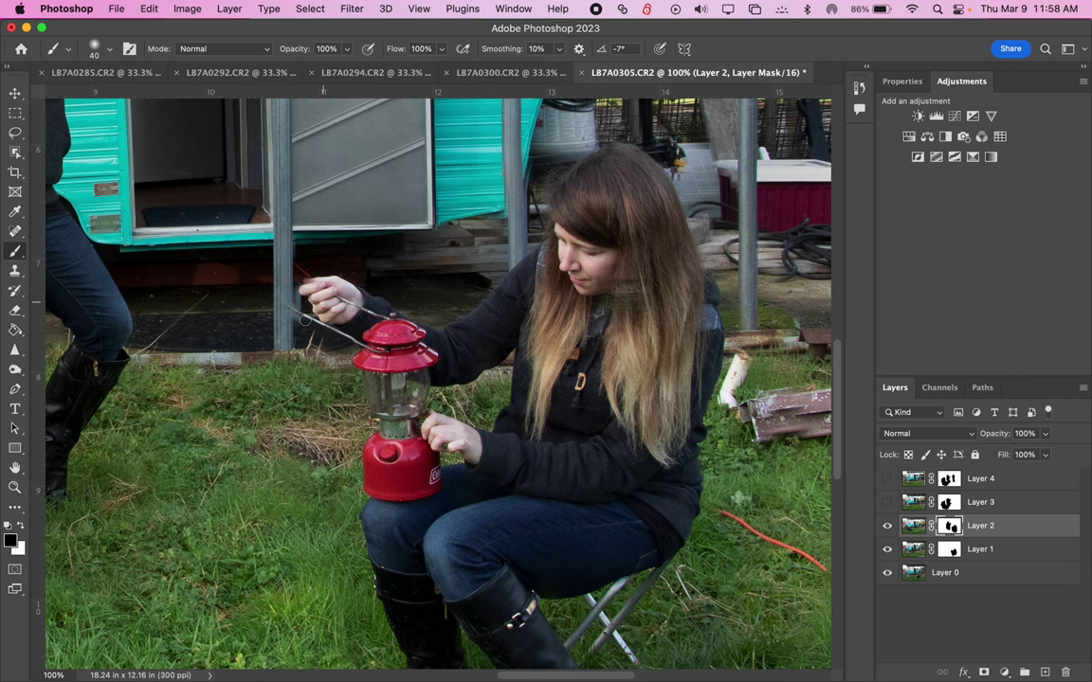
key("super+0")
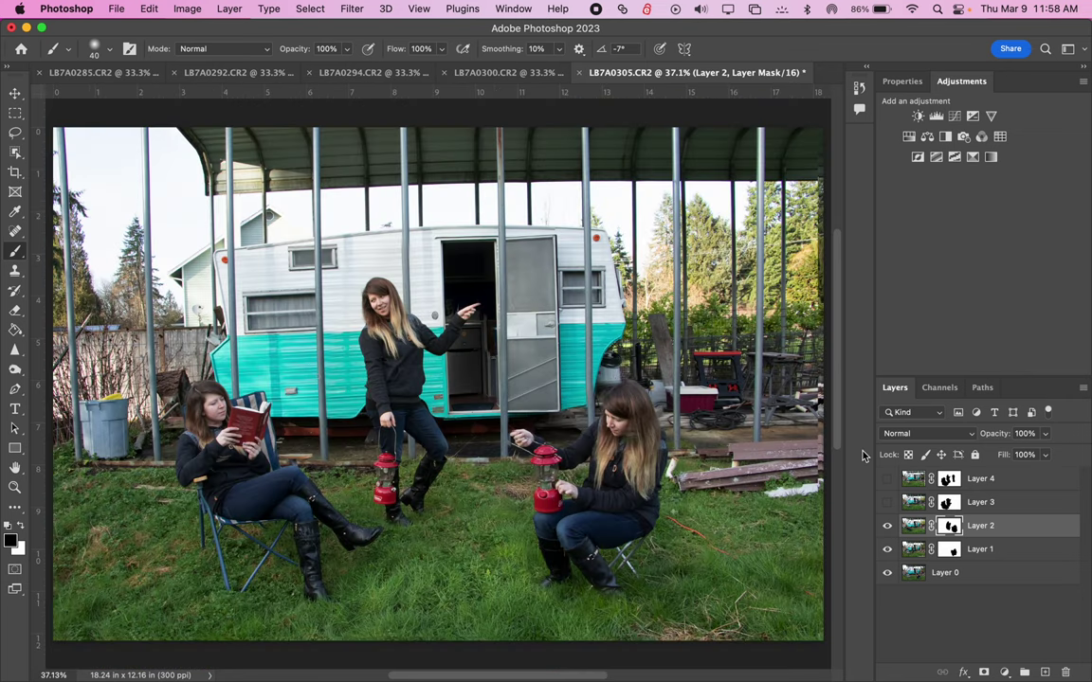
Show Layer 3 and paint black with a 250 px brush on its mask to reveal the seated woman with the lantern
left_click(887, 503)
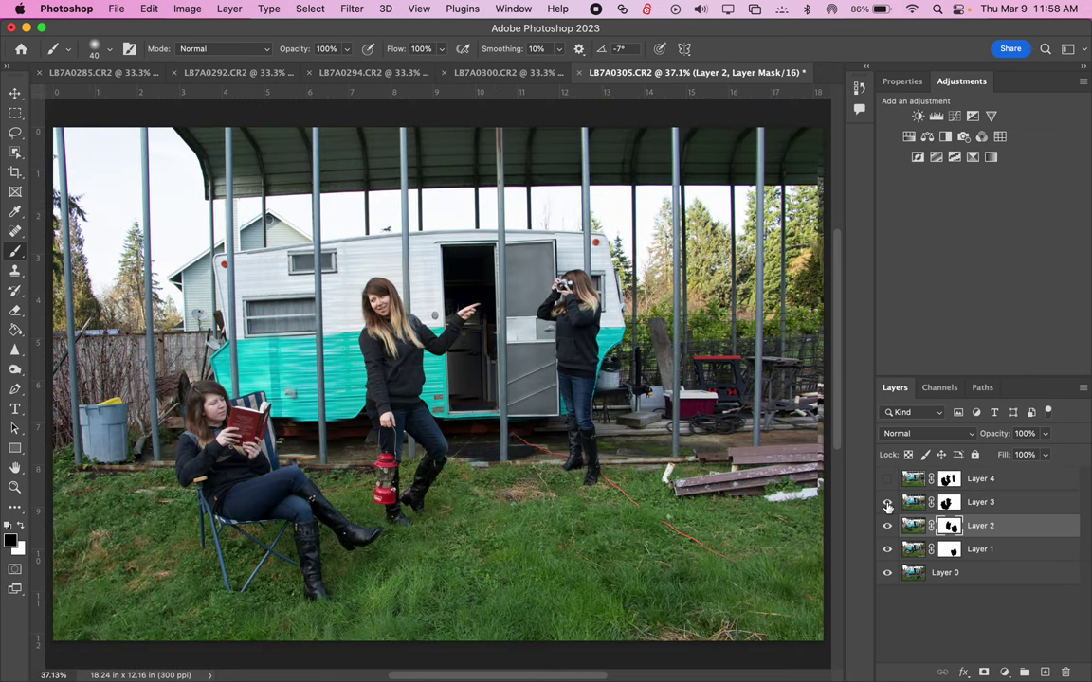
left_click(957, 503)
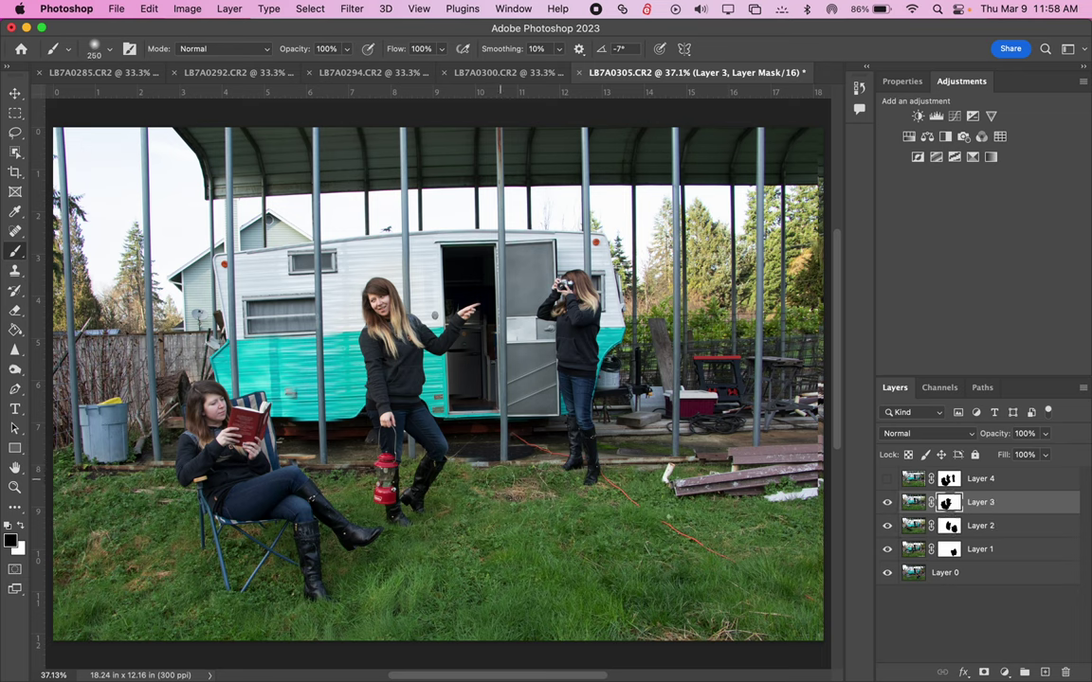
mouse_move(499, 471)
left_mouse_down()
mouse_move(573, 516)
mouse_move(564, 555)
mouse_move(588, 606)
mouse_move(526, 540)
mouse_move(592, 431)
mouse_move(545, 417)
mouse_move(580, 465)
mouse_move(516, 445)
mouse_move(488, 407)
mouse_move(520, 465)
mouse_move(463, 405)
mouse_move(536, 381)
mouse_move(590, 407)
mouse_move(597, 398)
mouse_move(545, 379)
mouse_move(583, 351)
mouse_move(604, 389)
mouse_move(564, 355)
mouse_move(555, 375)
mouse_move(578, 417)
mouse_move(673, 464)
mouse_move(633, 502)
mouse_move(609, 557)
mouse_move(625, 529)
mouse_move(606, 543)
left_mouse_up()
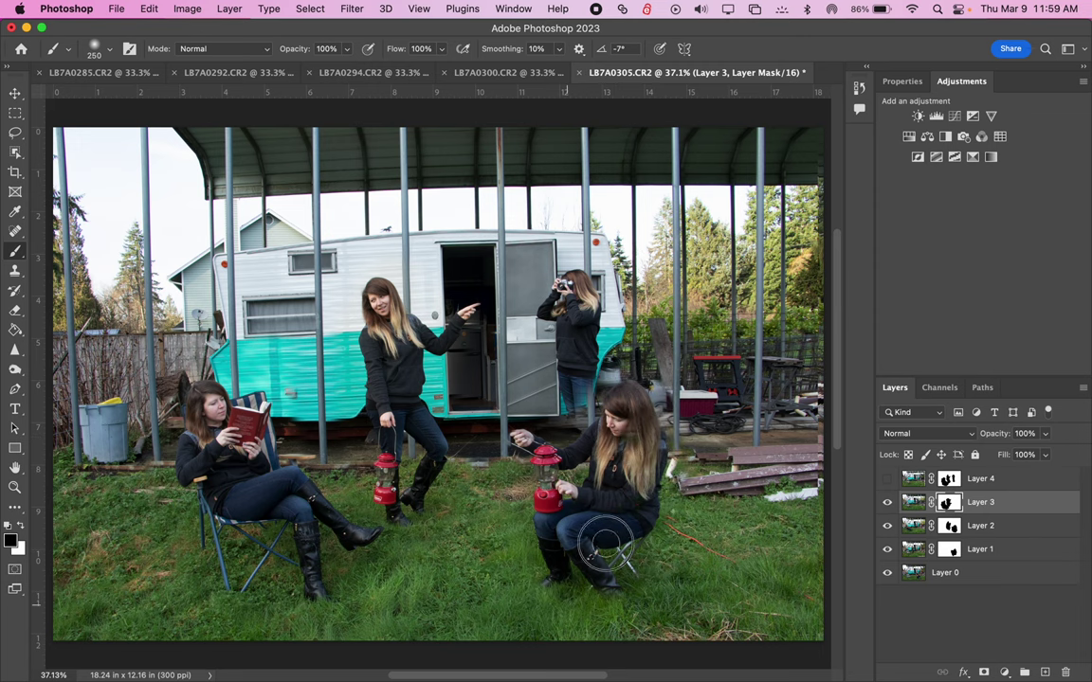
Paint white with 250 px and 100 px brushes on Layer 3's mask to restore the photographing woman's lower legs
key("super+equal")
key("super+equal")
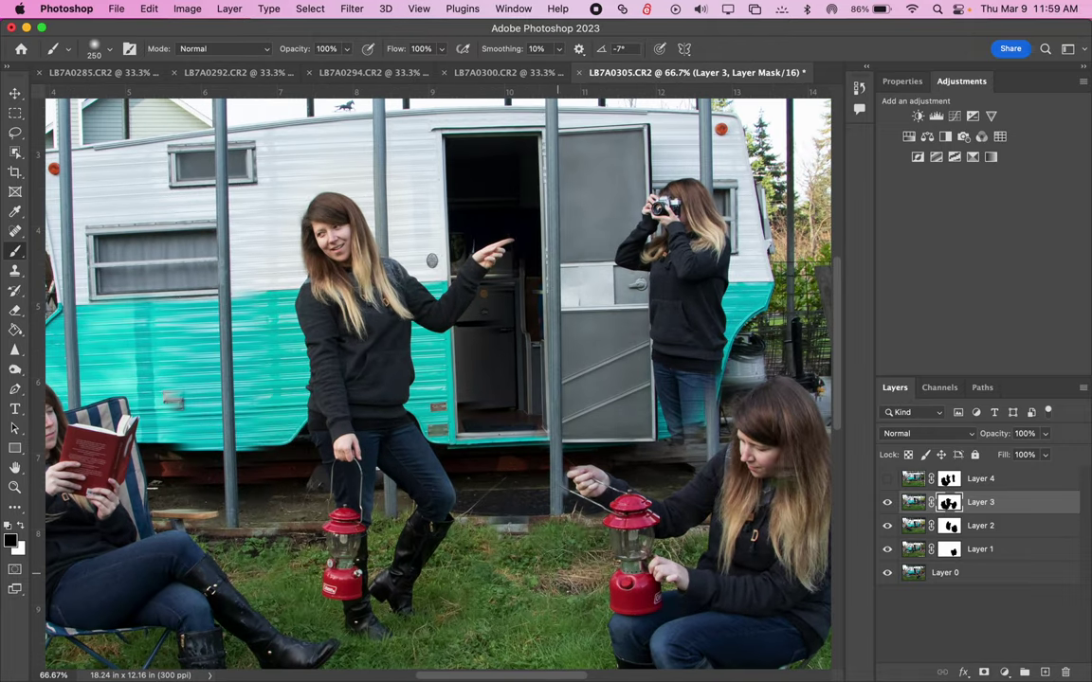
left_click_drag(750, 439, 512, 424)
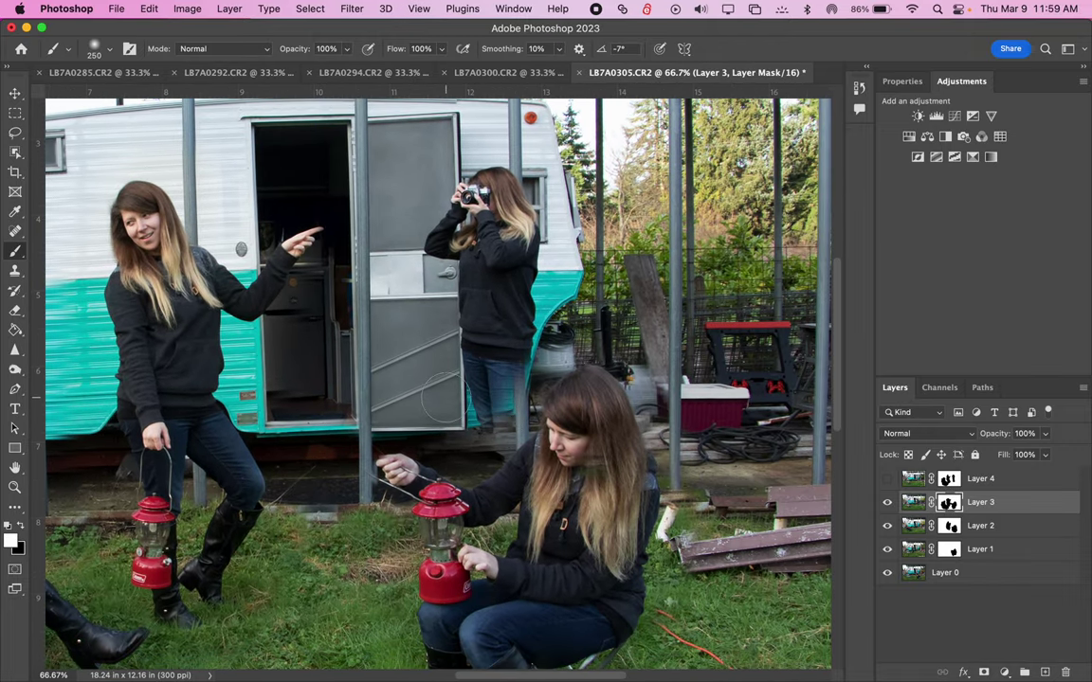
mouse_move(489, 430)
left_mouse_down()
mouse_move(512, 418)
mouse_move(494, 408)
left_mouse_up()
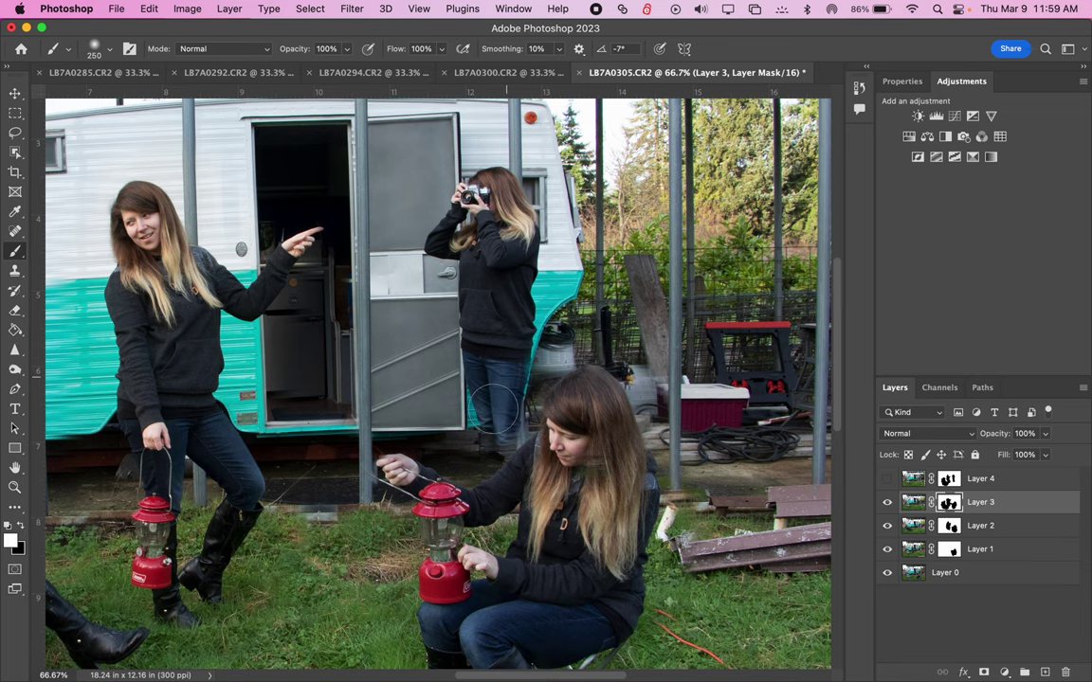
key("super+equal")
key("super+equal")
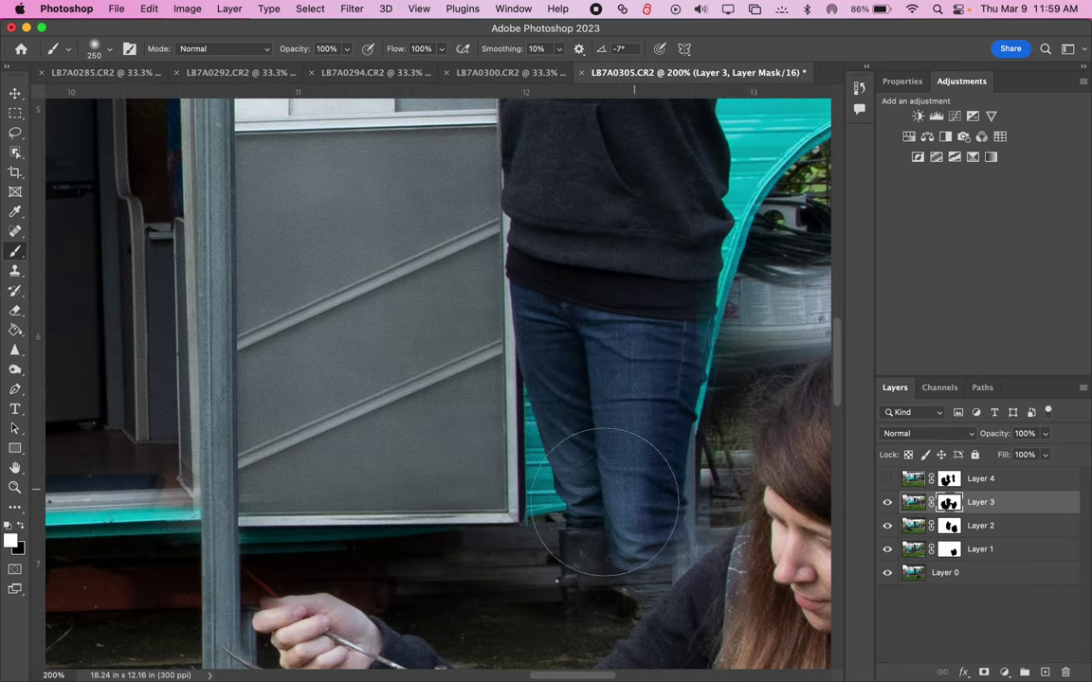
key("bracketleft")
key("bracketleft")
key("bracketleft")
key("bracketleft")
key("bracketleft")
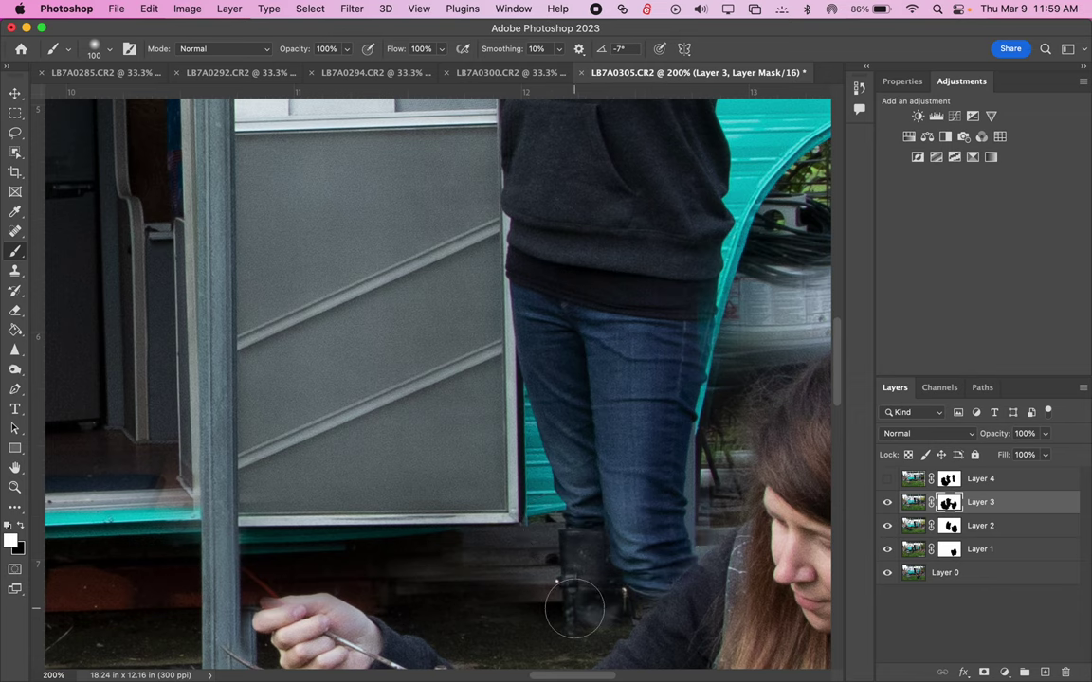
Paint white with a 15 px brush on Layer 3's mask to restore the photographer's boots along the seated woman's sleeve
scroll(574, 602, "down", 5)
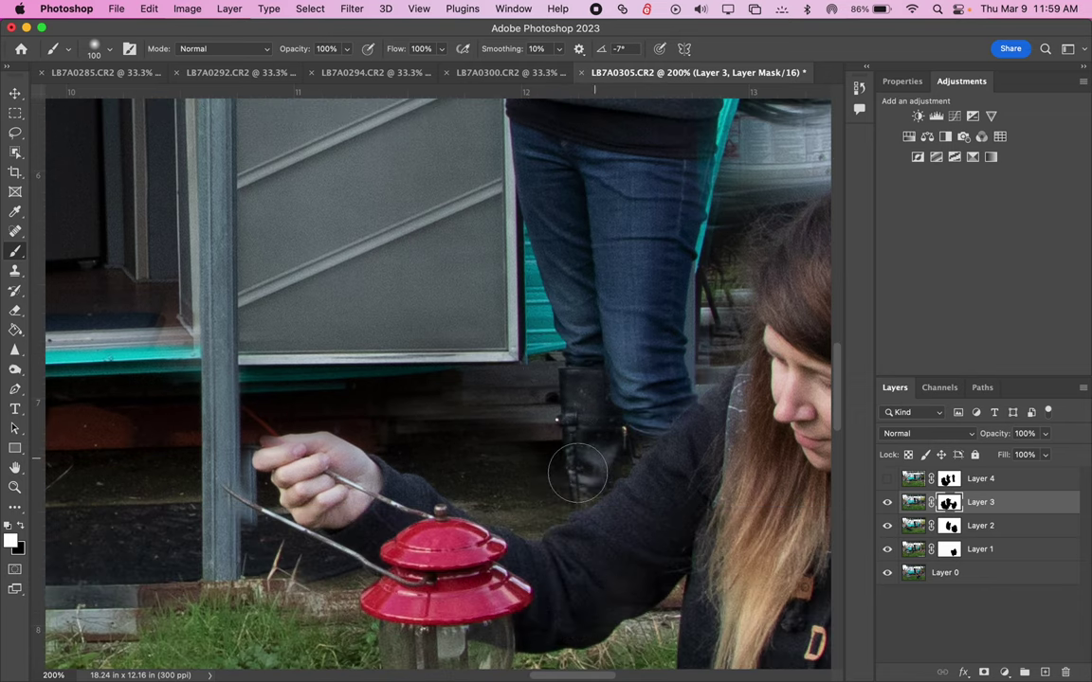
key("bracketleft")
key("bracketleft")
key("bracketleft")
key("bracketleft")
key("bracketleft")
key("bracketleft")
key("bracketleft")
key("bracketleft")
key("bracketleft")
key("bracketleft")
key("bracketleft")
key("bracketleft")
mouse_move(577, 495)
left_mouse_down()
mouse_move(588, 503)
mouse_move(628, 457)
left_mouse_up()
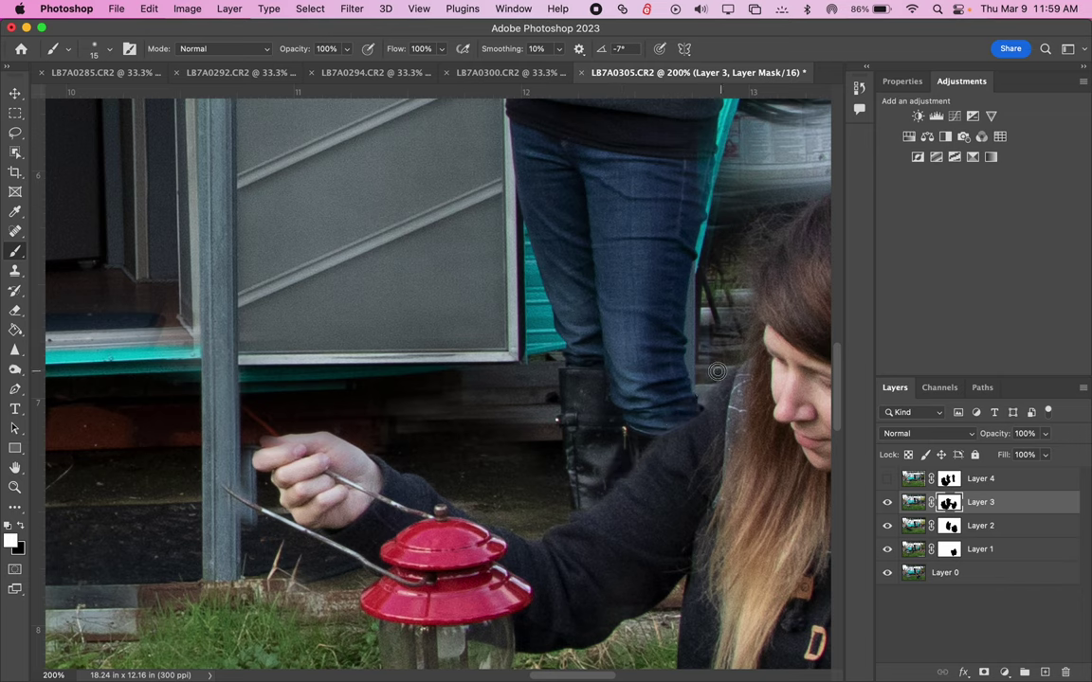
key("super+0")
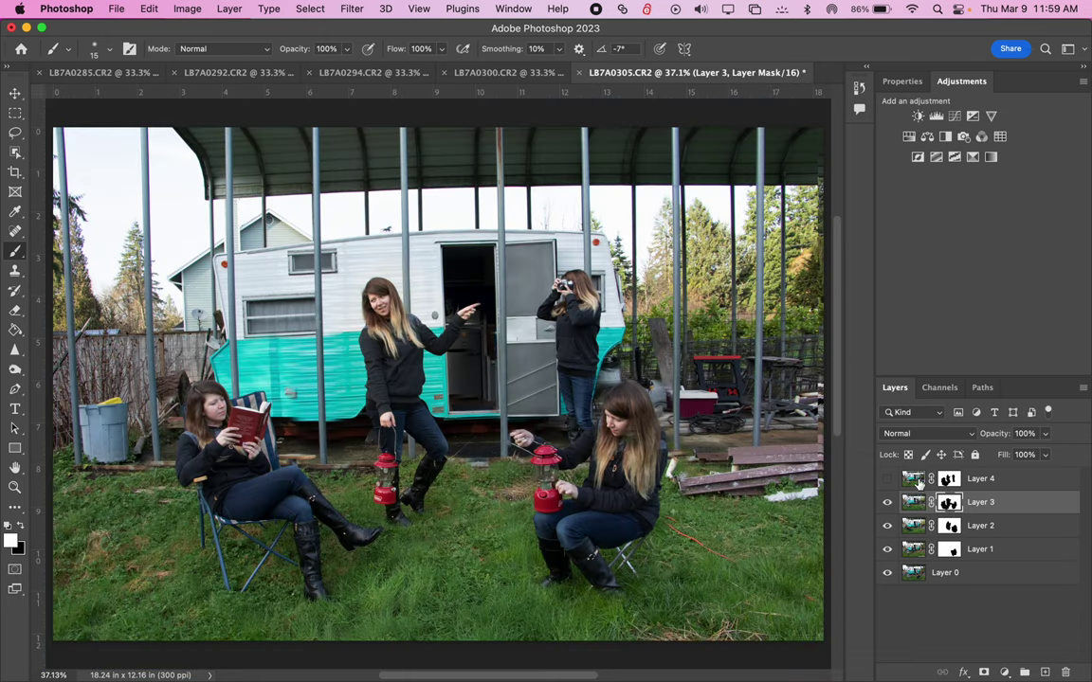
Show Layer 4 and paint black with a 200 px brush on its mask to reveal the seated woman with the lantern
left_click(886, 480)
left_click(948, 480)
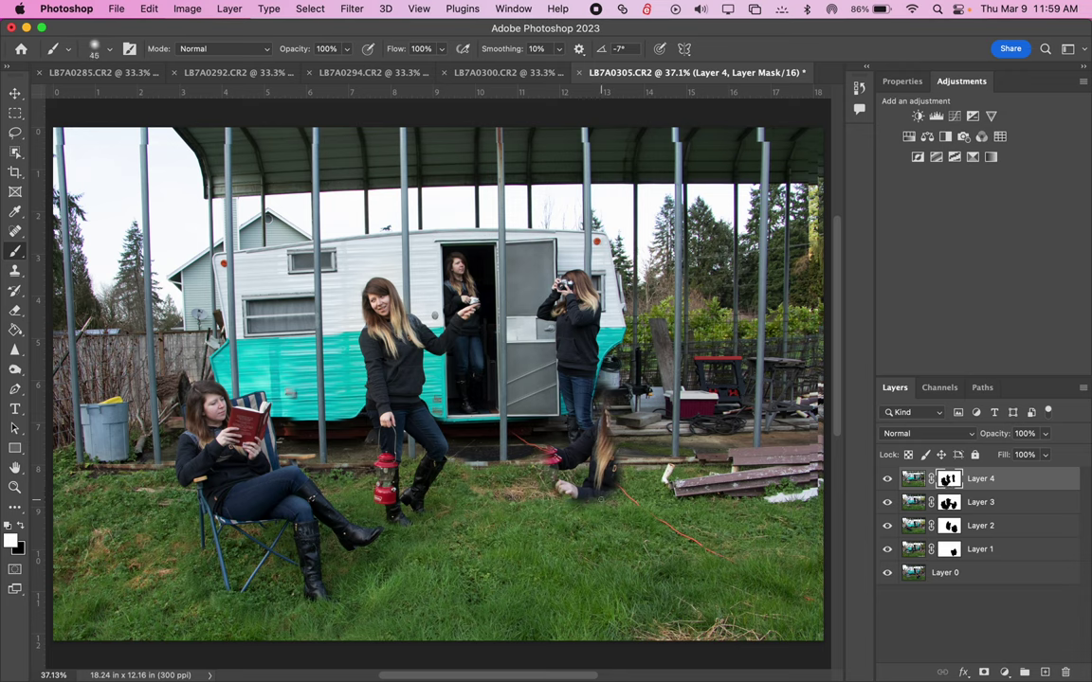
mouse_move(601, 499)
left_mouse_down()
mouse_move(528, 453)
mouse_move(545, 438)
left_mouse_up()
key("super+z")
left_click(20, 524)
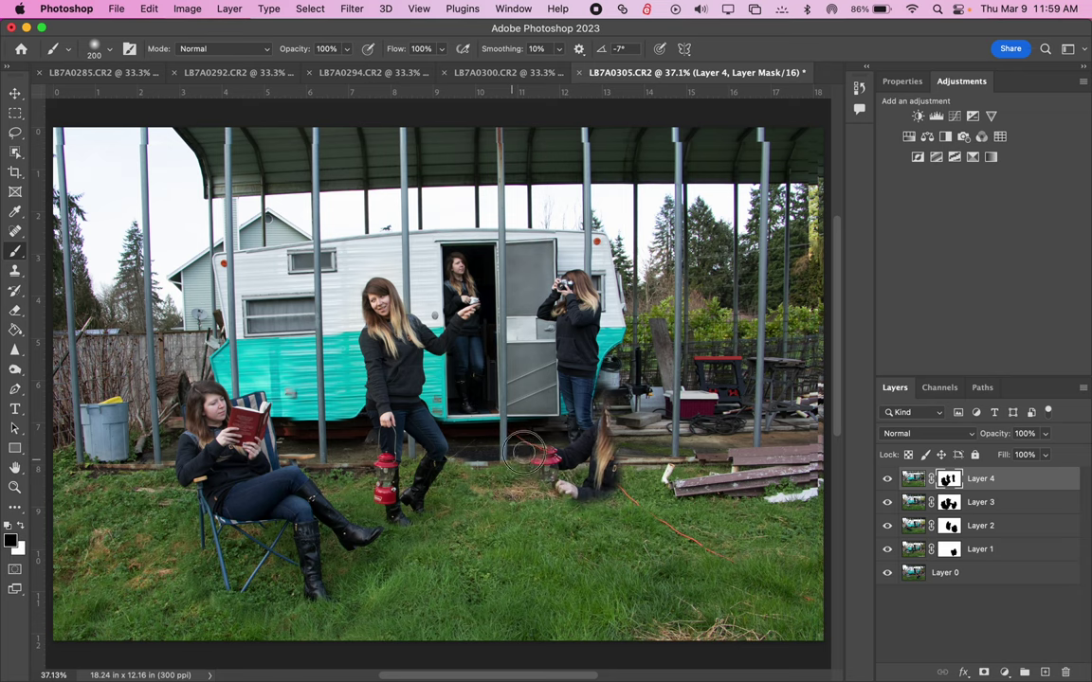
mouse_move(493, 445)
left_mouse_down()
mouse_move(531, 469)
mouse_move(615, 427)
mouse_move(568, 483)
mouse_move(502, 493)
mouse_move(517, 531)
mouse_move(617, 464)
mouse_move(568, 417)
mouse_move(550, 341)
mouse_move(611, 400)
mouse_move(569, 370)
mouse_move(587, 398)
mouse_move(569, 474)
mouse_move(680, 463)
mouse_move(635, 390)
mouse_move(651, 575)
mouse_move(658, 531)
mouse_move(569, 564)
mouse_move(531, 545)
mouse_move(588, 584)
mouse_move(665, 588)
mouse_move(598, 607)
left_mouse_up()
mouse_move(541, 454)
left_mouse_down()
mouse_move(503, 435)
mouse_move(507, 449)
mouse_move(522, 441)
mouse_move(507, 454)
mouse_move(538, 457)
left_mouse_up()
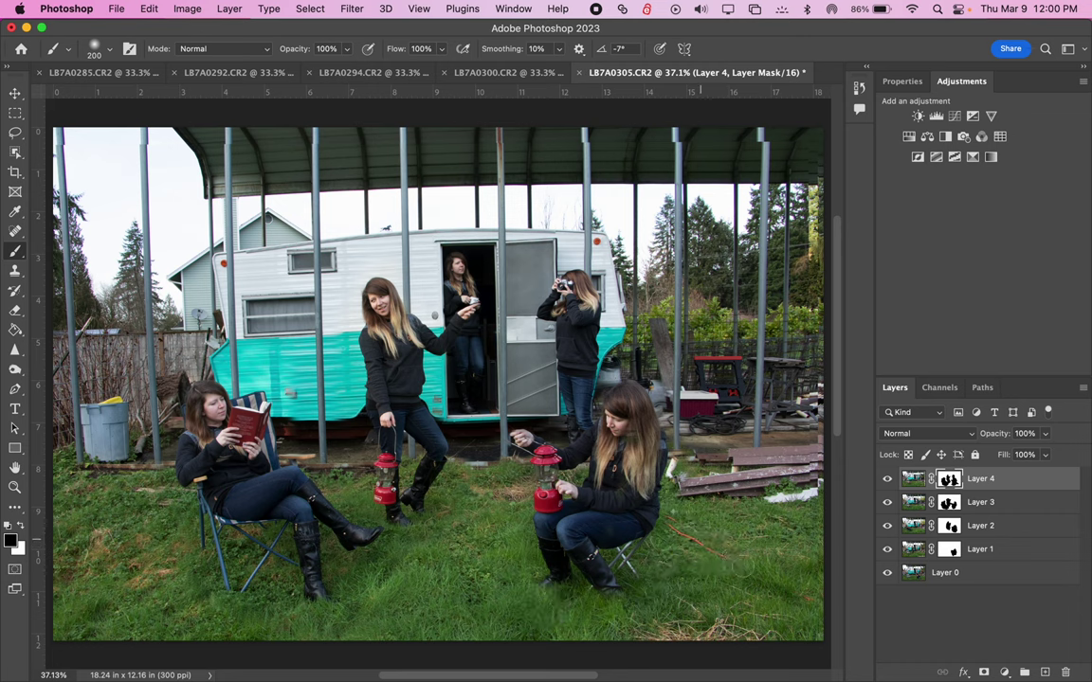
Compare Layers 3 and 4 by toggling them, and paint black at 200 px on Layer 3's mask over the orange cord beside the stool
left_click(888, 480)
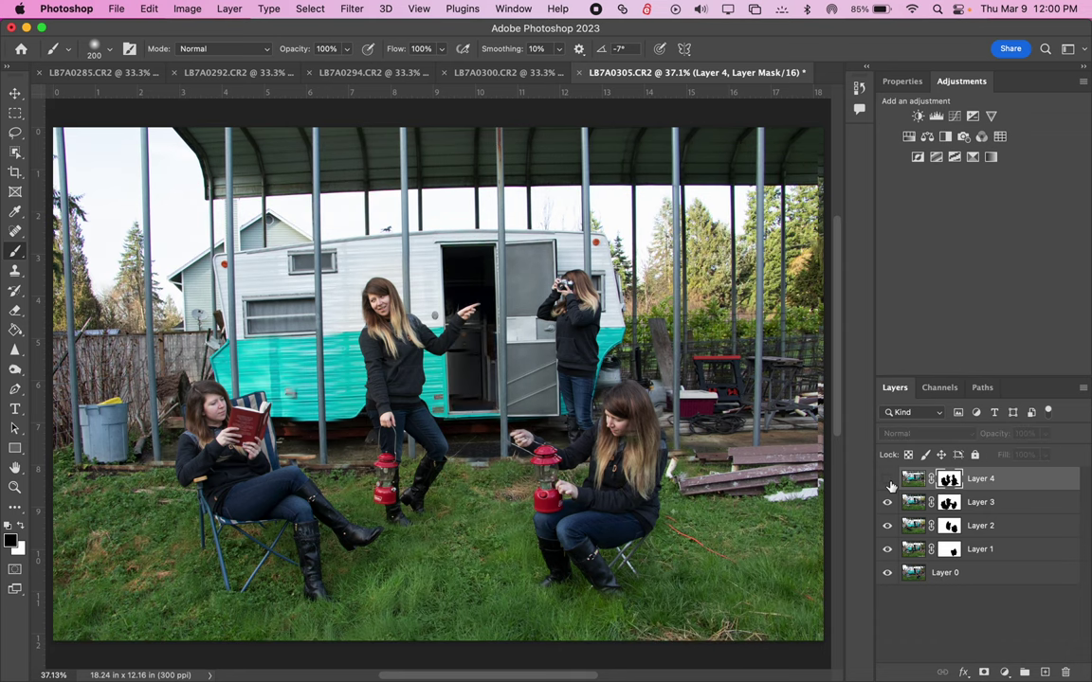
left_click(888, 480)
left_click(887, 502)
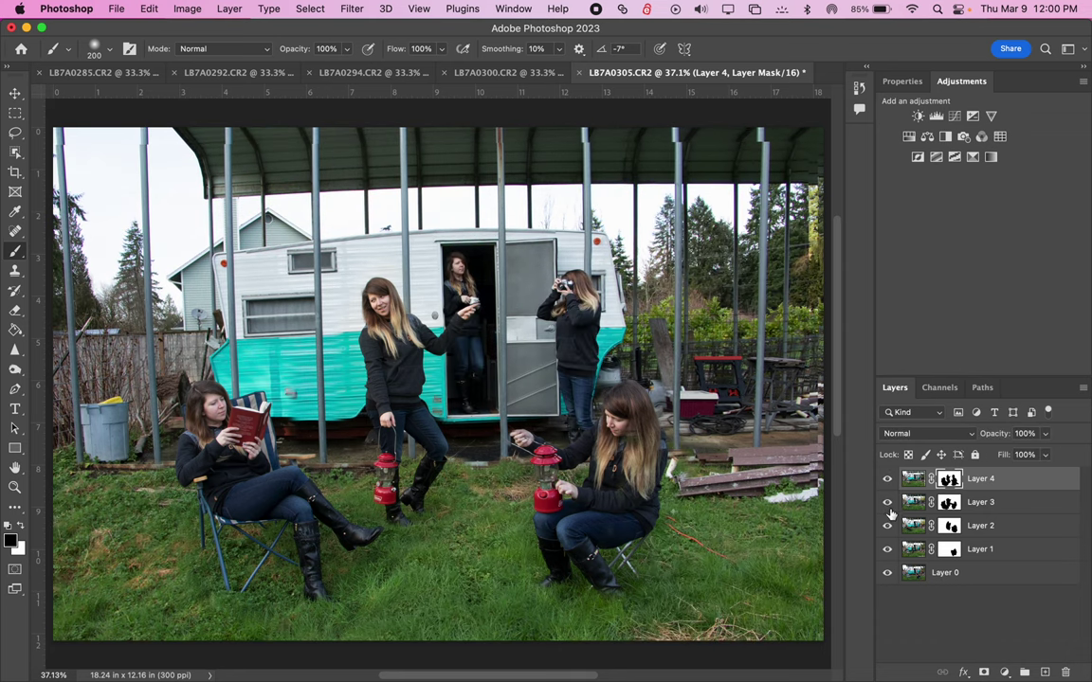
left_click(887, 504)
left_click(887, 505)
left_click(942, 502)
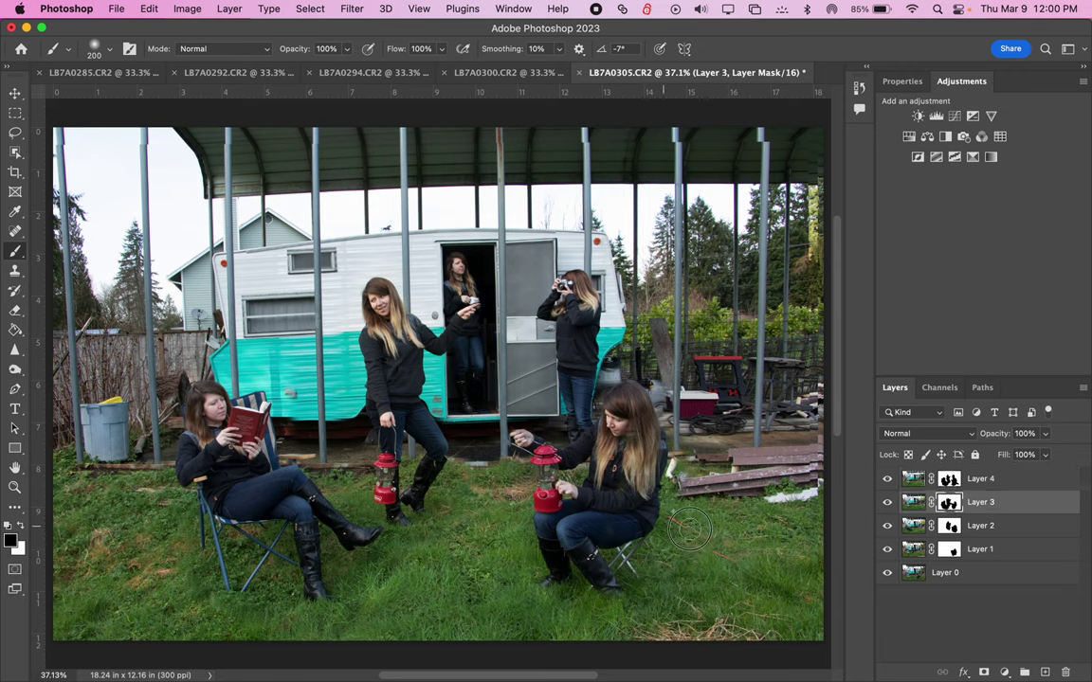
mouse_move(690, 529)
left_mouse_down()
mouse_move(640, 497)
mouse_move(668, 503)
mouse_move(734, 559)
mouse_move(693, 544)
left_mouse_up()
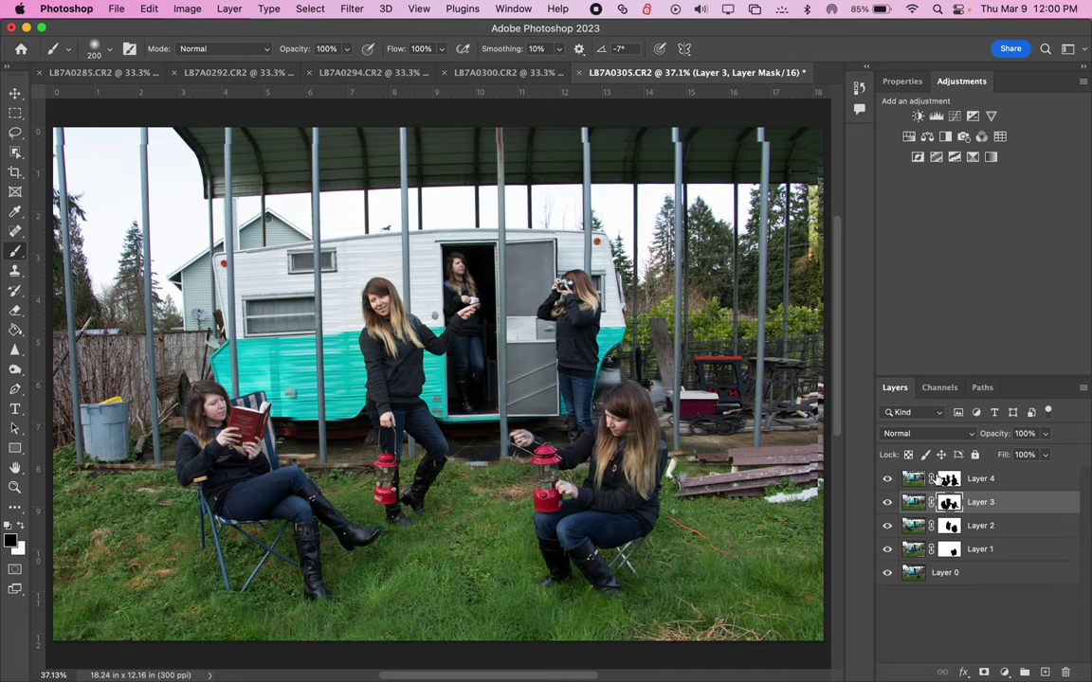
Compare the composite with Layer 4 hidden and shown, and review the masks of Layers 1 and 2 against the base layer
left_click(947, 480)
key("super+comma")
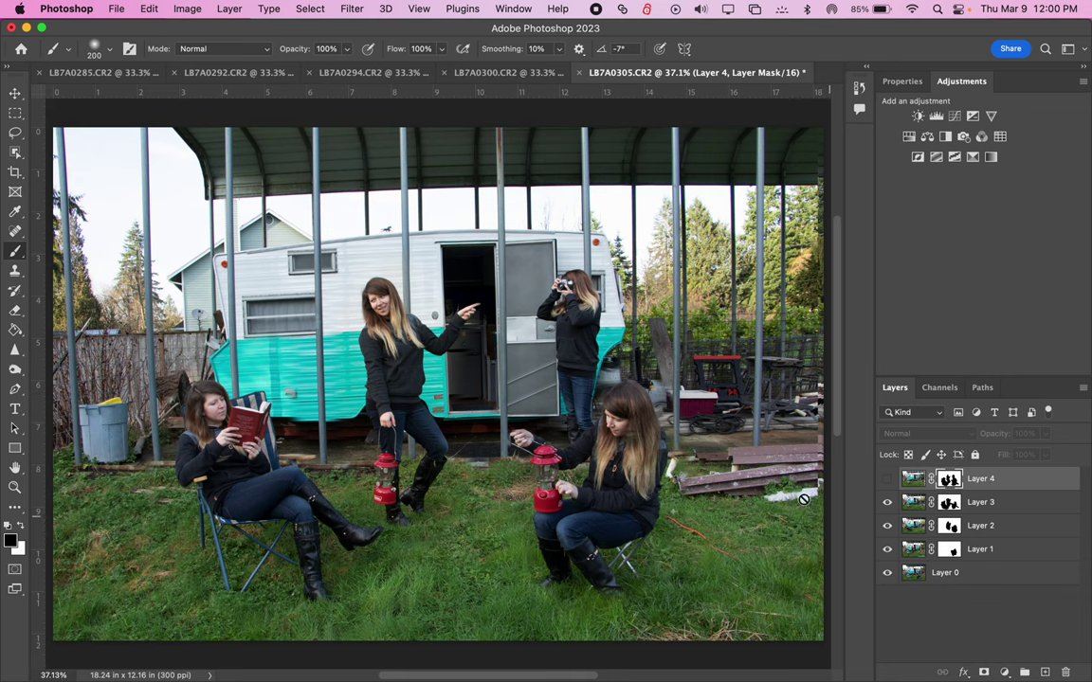
left_click(887, 481)
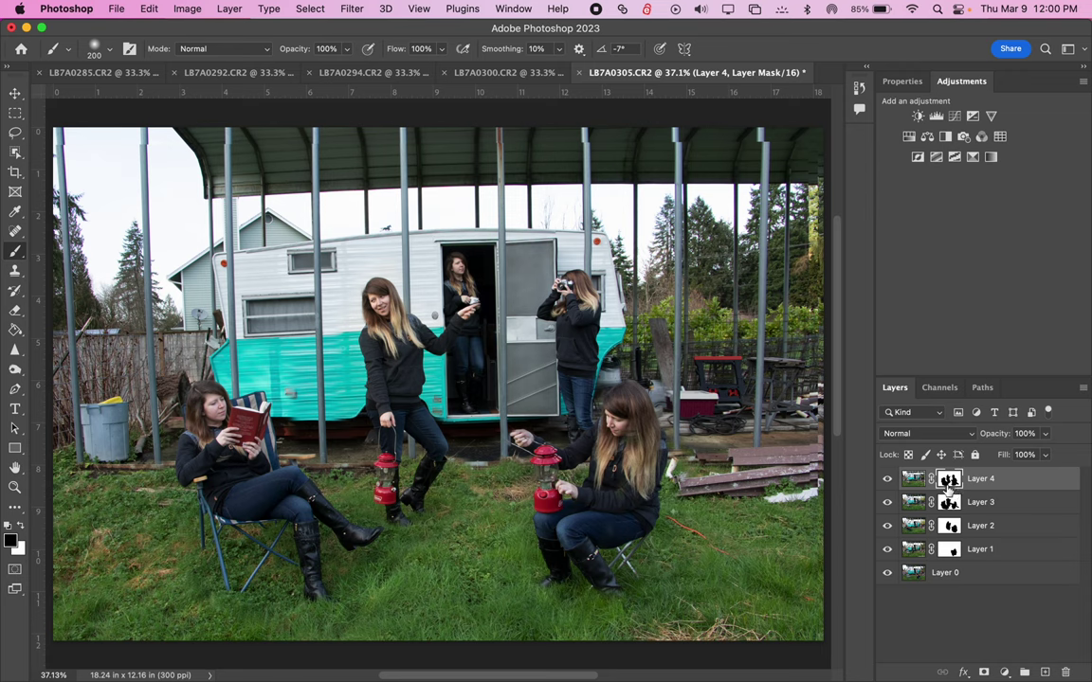
left_click(953, 550)
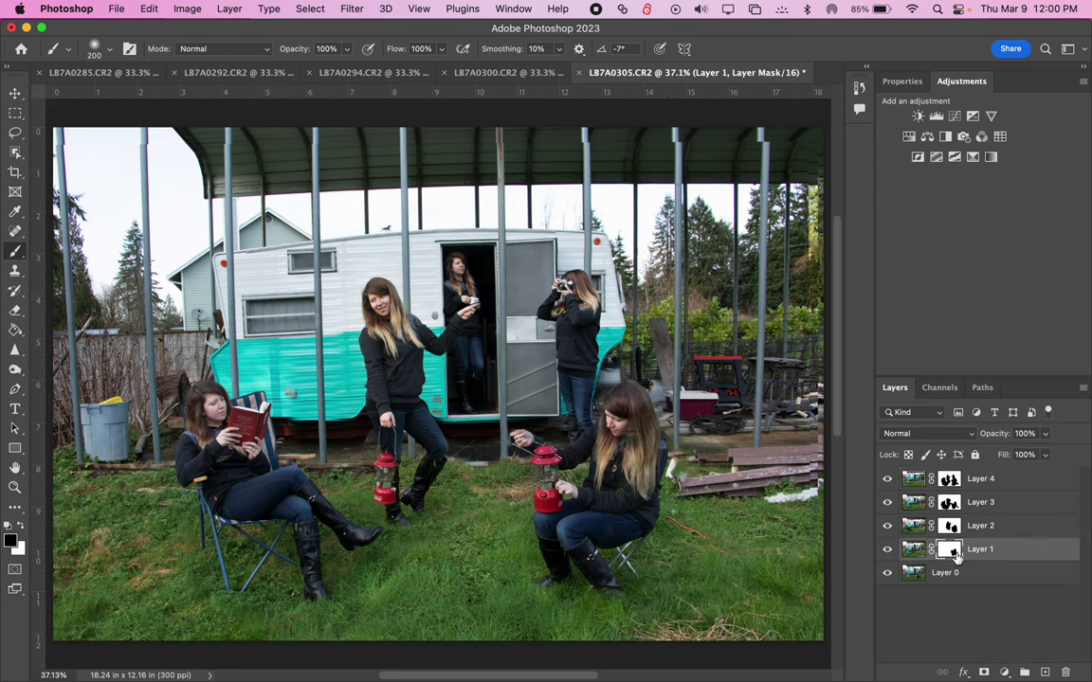
left_click(955, 577)
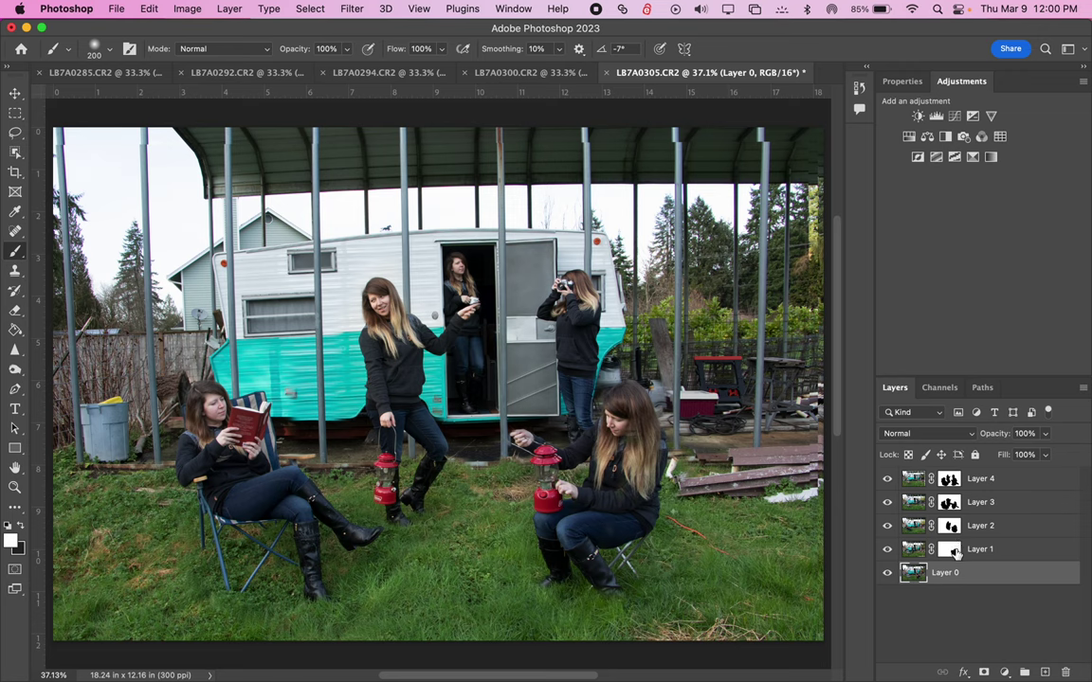
left_click(952, 551)
left_click(952, 526)
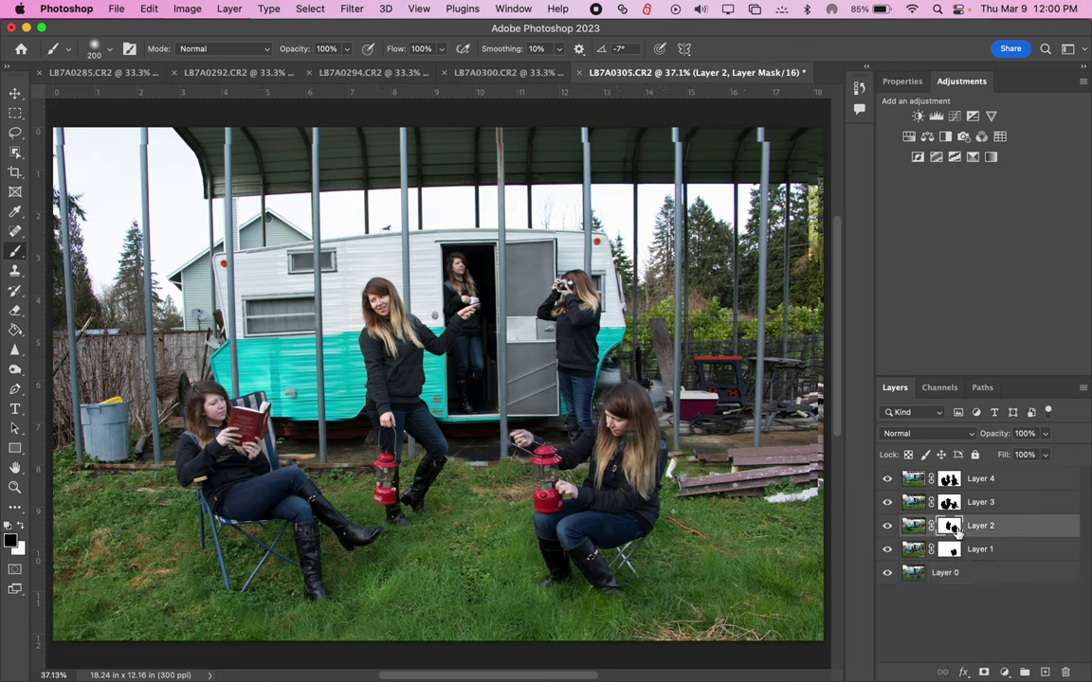
Review the masks of Layers 3 and 4, and save the composite on the computer as Clones1.psd in the Clones-Demo Photos folder
left_click(951, 503)
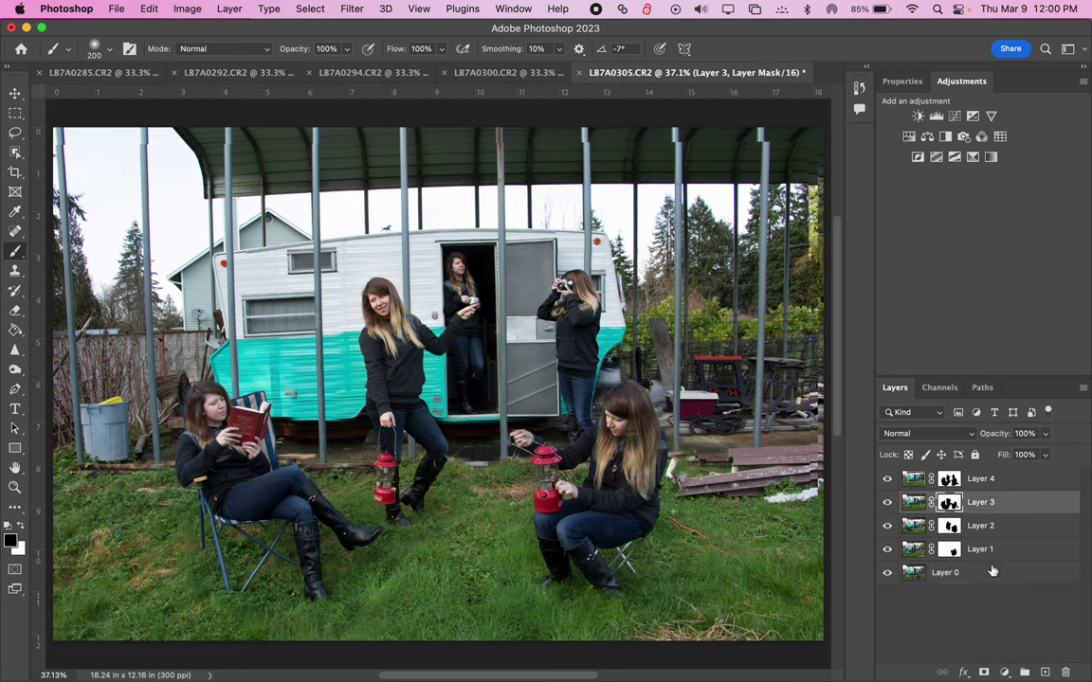
left_click(952, 481)
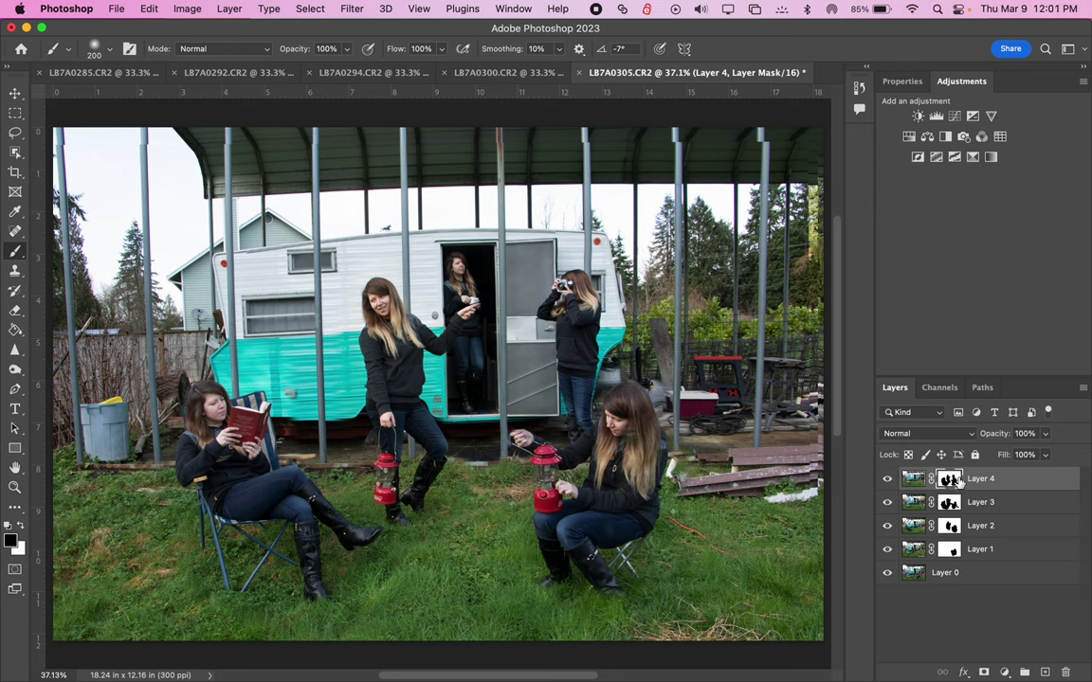
left_click(114, 9)
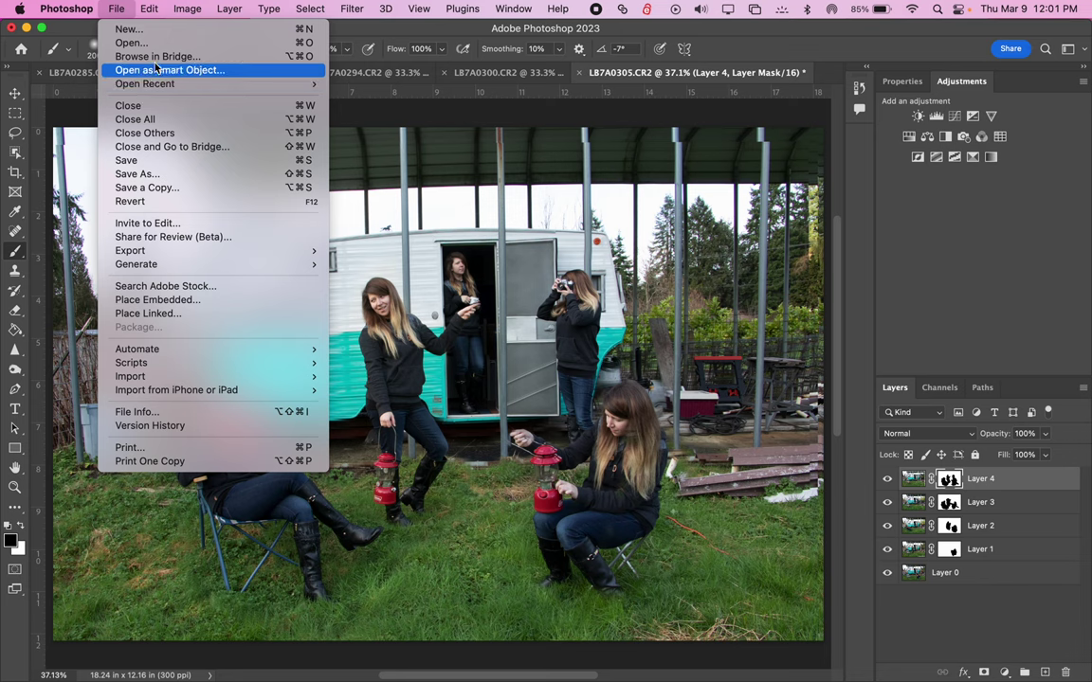
left_click(156, 174)
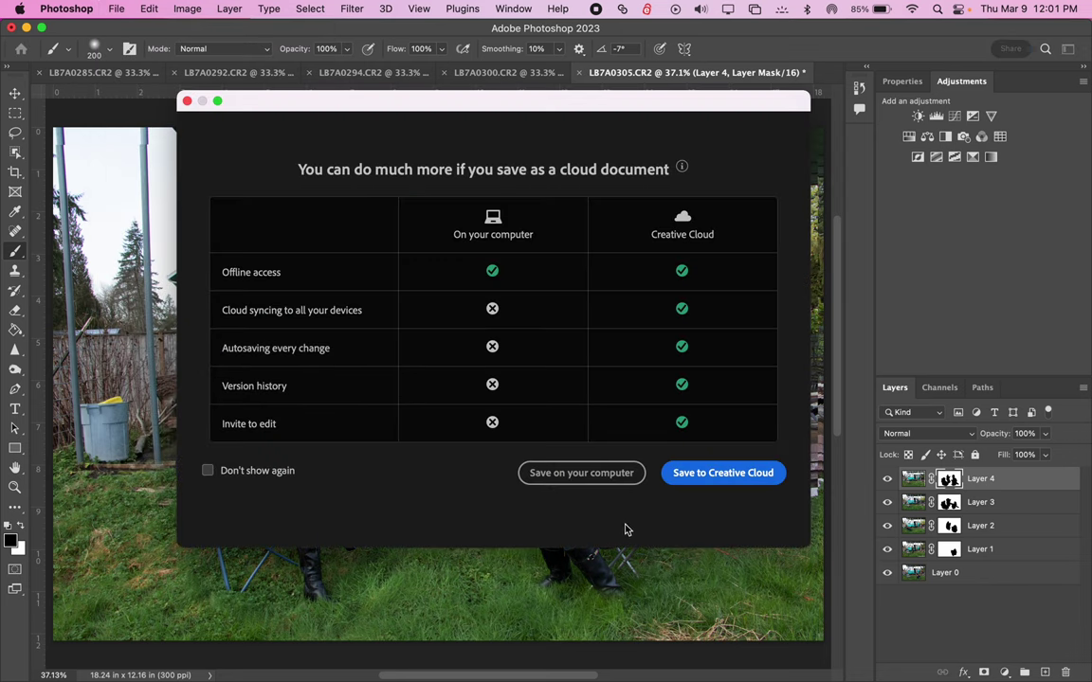
left_click(582, 473)
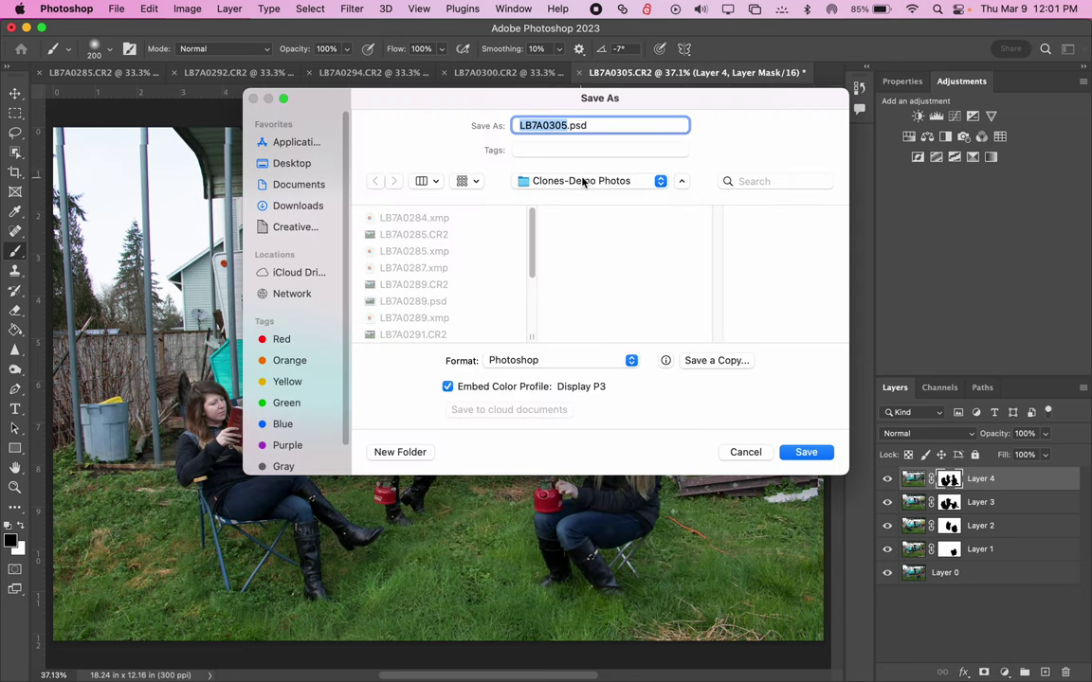
left_click(680, 180)
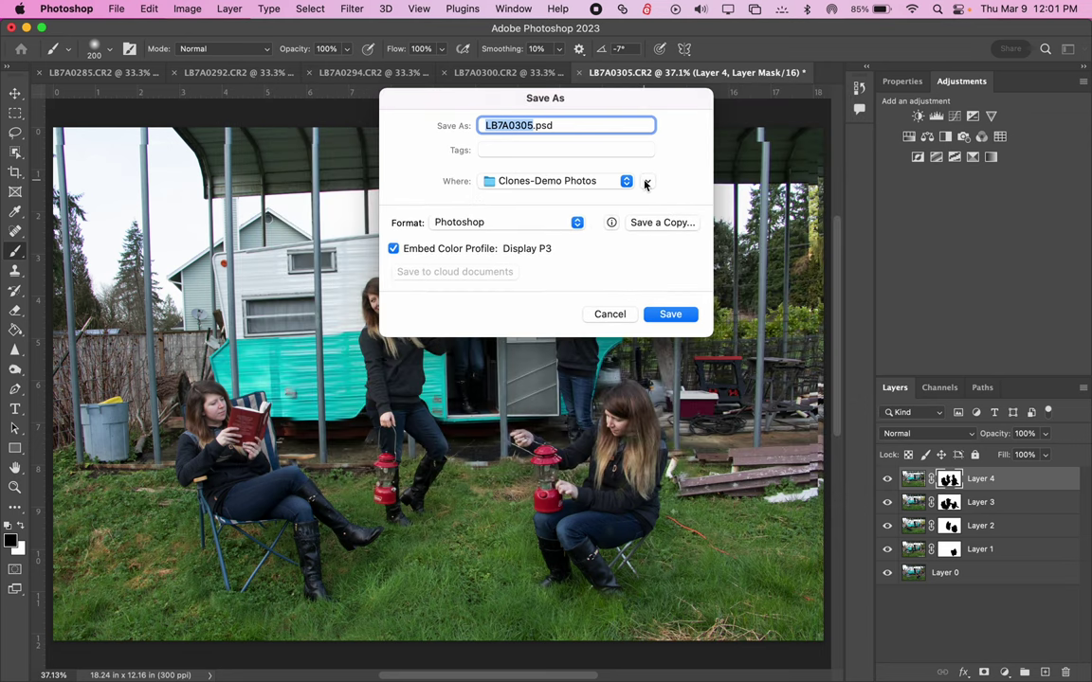
left_click(648, 183)
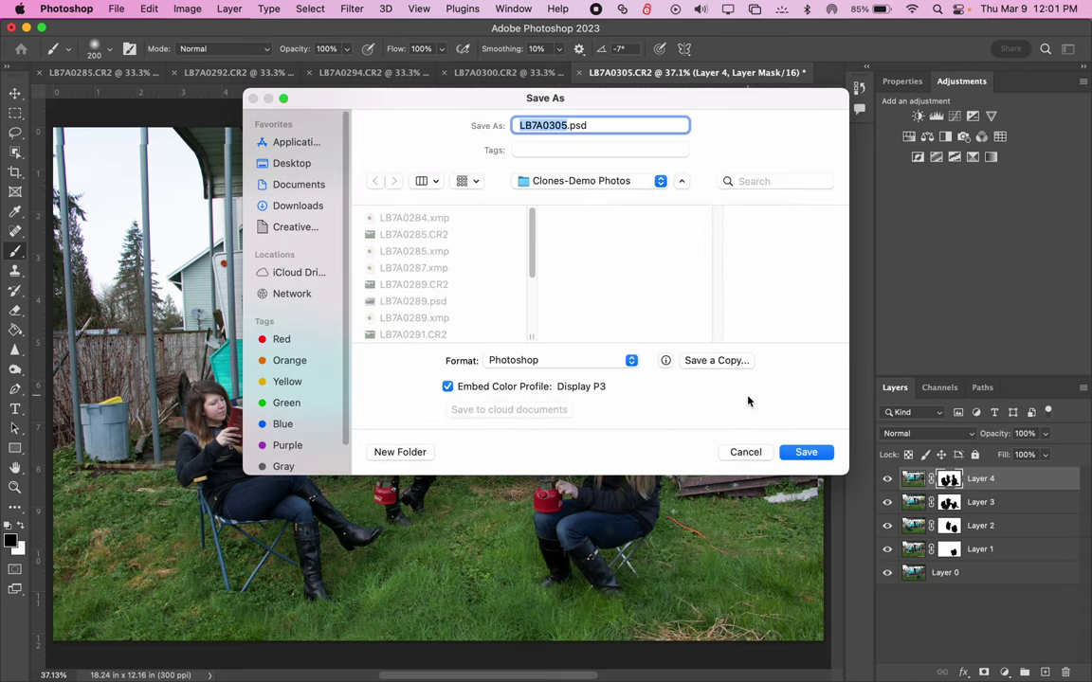
type("C")
key("BackSpace")
key("BackSpace")
key("BackSpace")
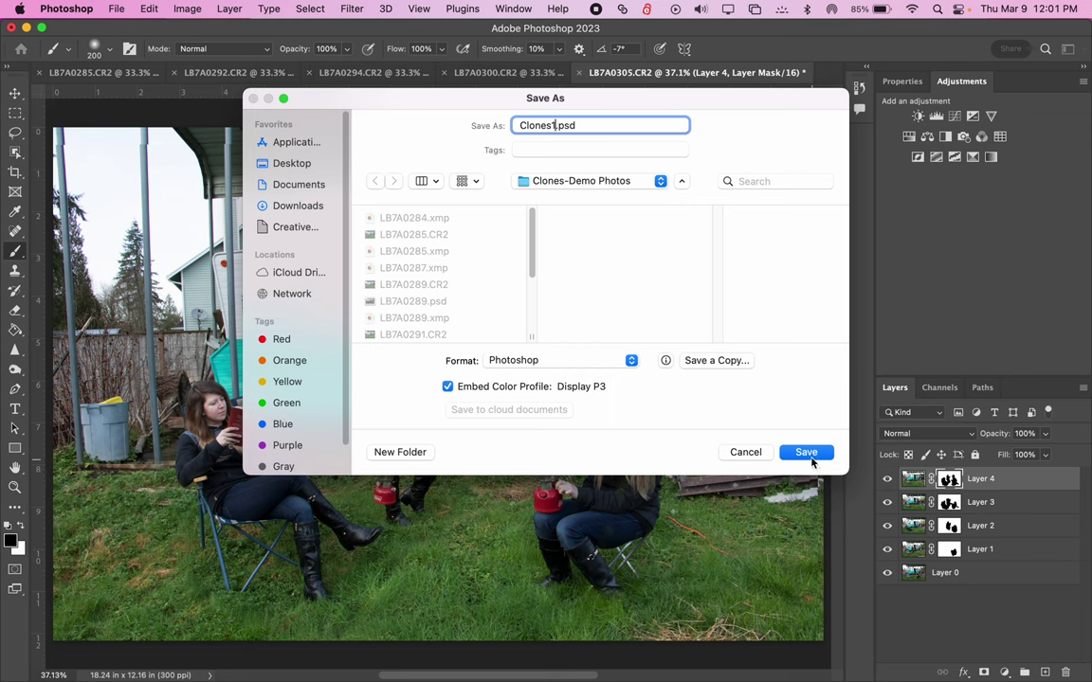
left_click(805, 454)
left_click(725, 308)
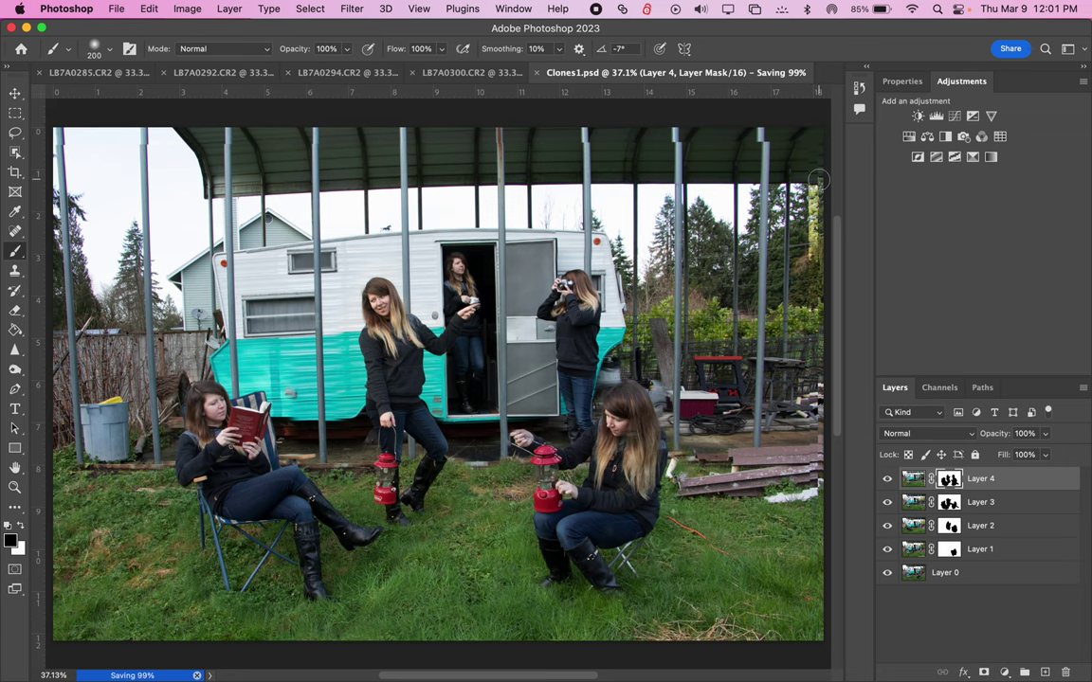
Start a crop over the composite with the 5:7 ratio and swap it to a 7 by 5 landscape frame
key("c")
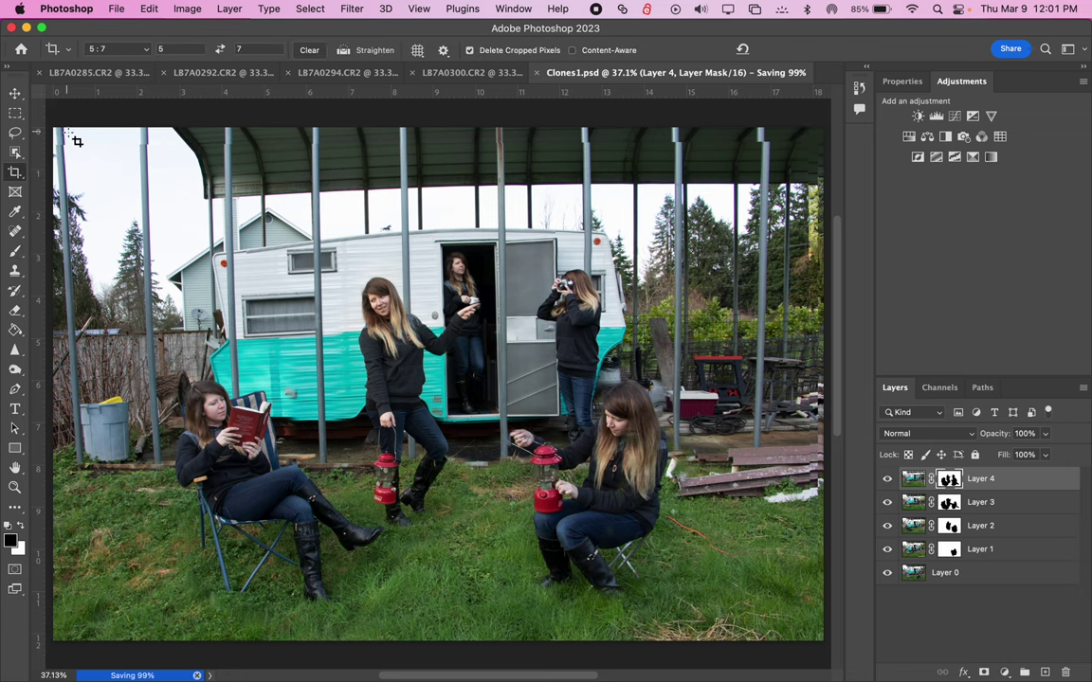
key("super")
key("super+minus")
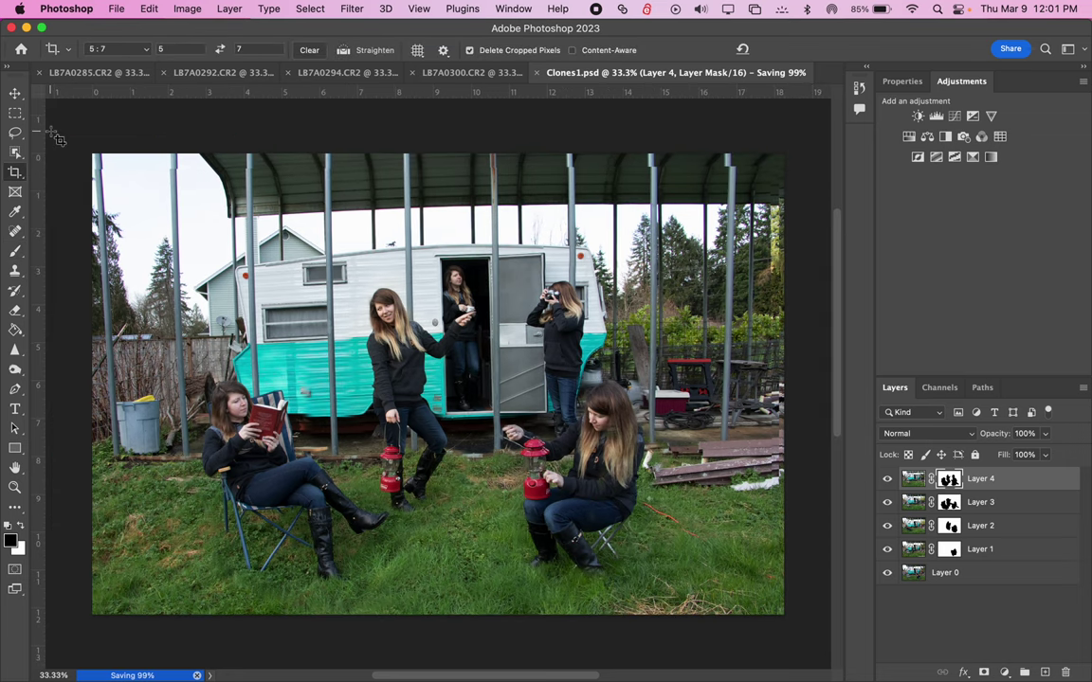
scroll(138, 655, "up", 5)
key("super+0")
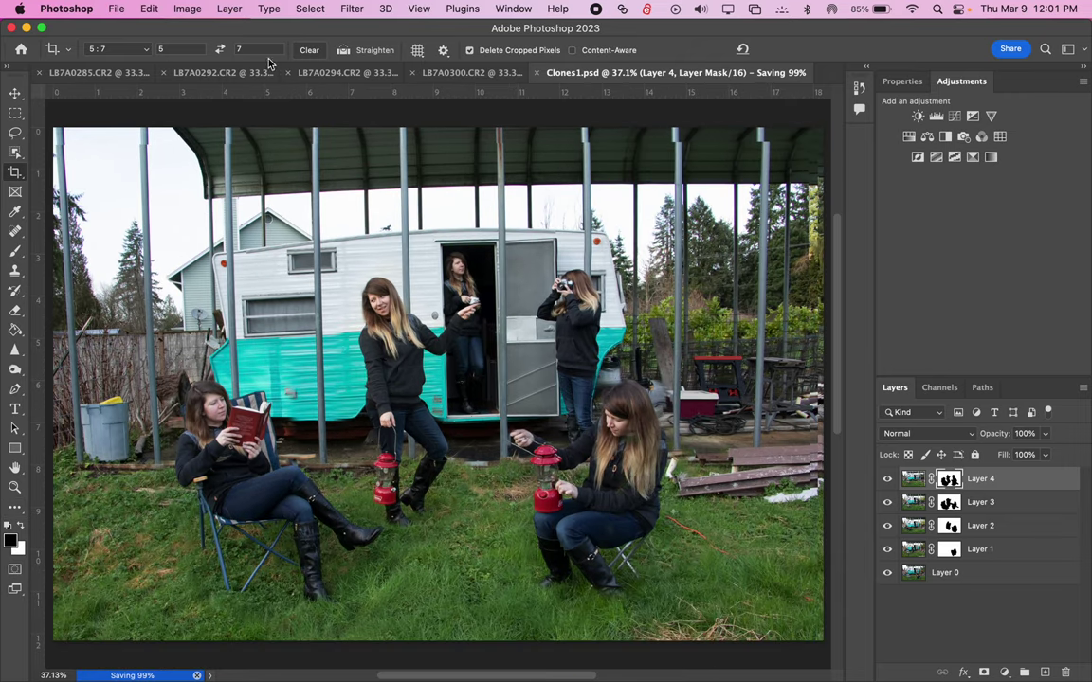
left_click_drag(50, 114, 867, 662)
scroll(371, 464, "left", 14)
scroll(370, 463, "up", 3)
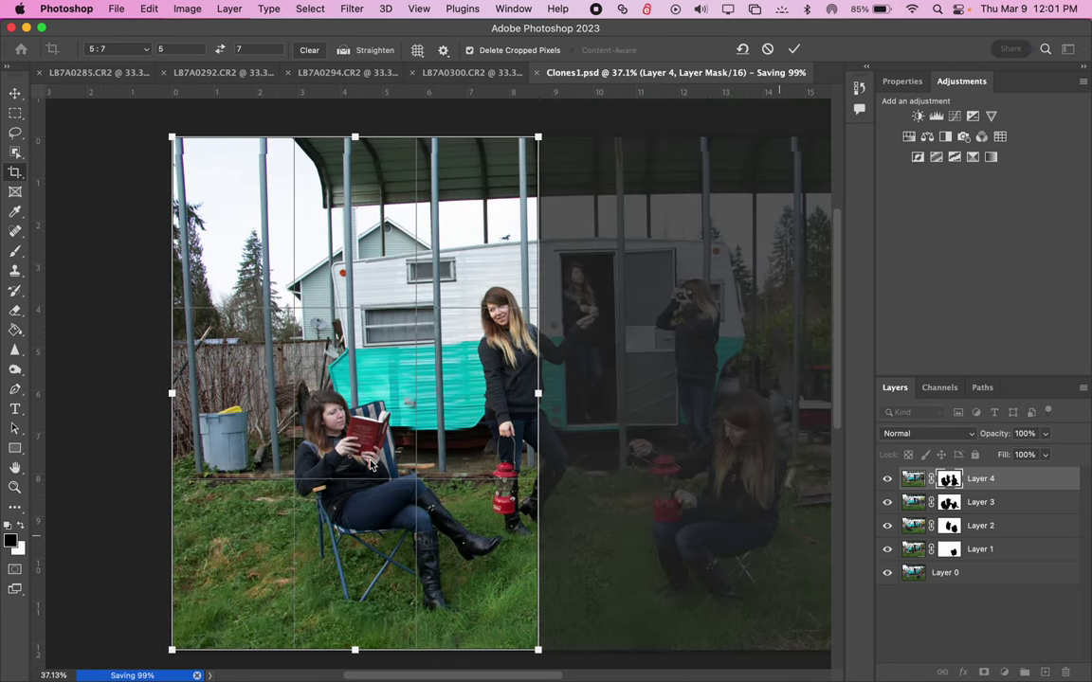
left_click(220, 51)
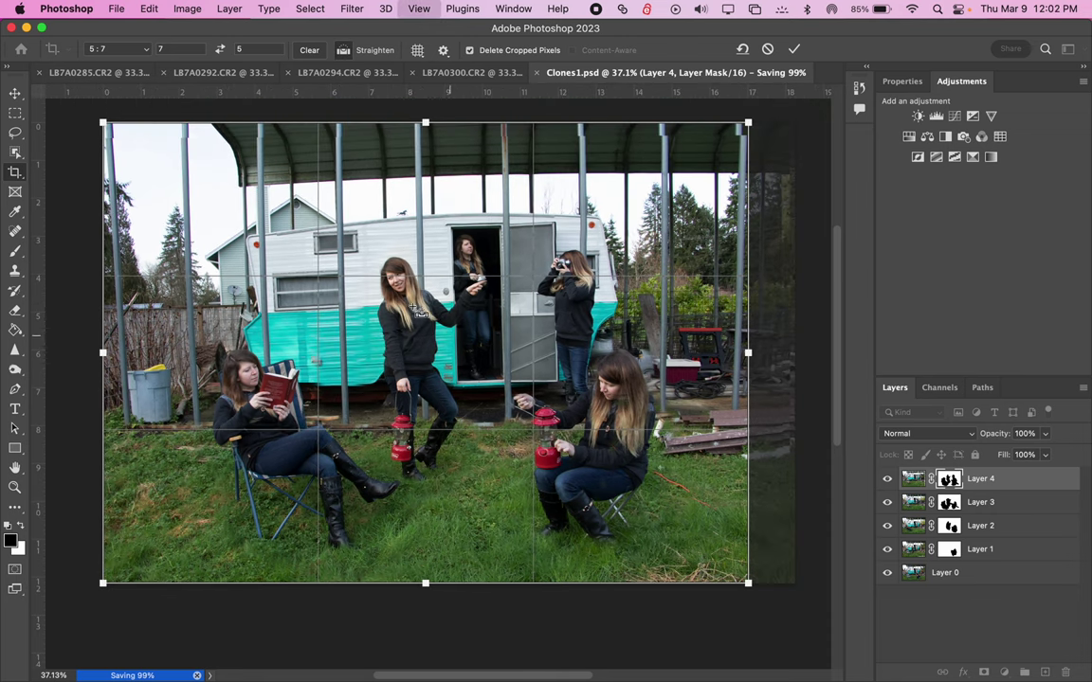
Tighten the crop frame around the camper and the five poses to about 13.28 x 9.49 in, and apply the crop
key("super+minus")
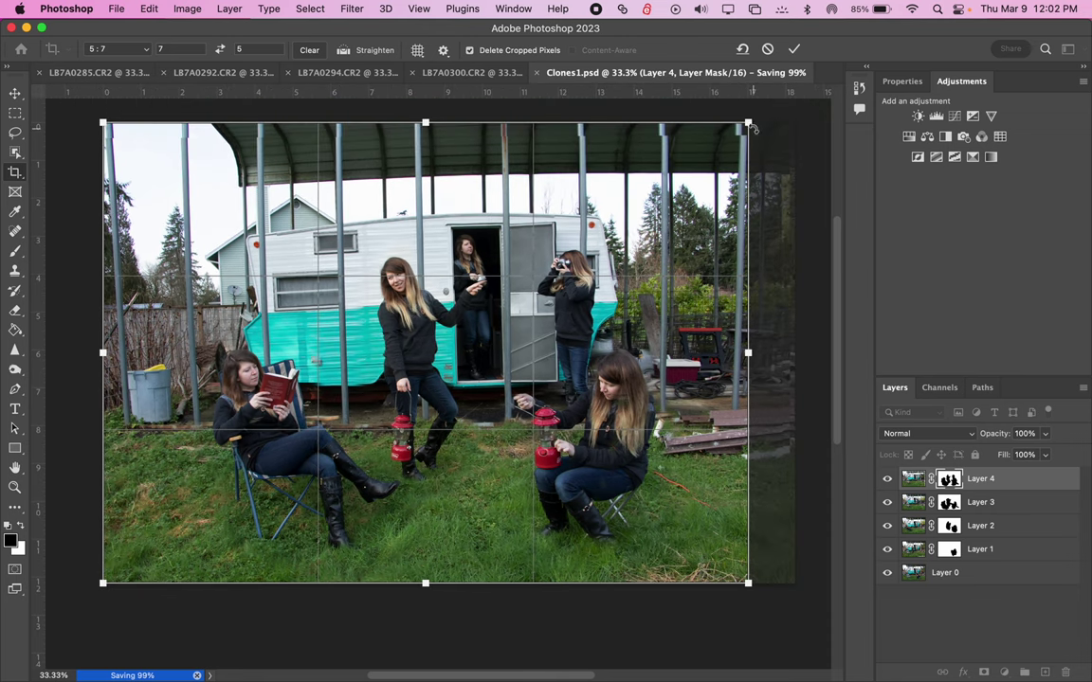
left_click_drag(750, 126, 674, 171)
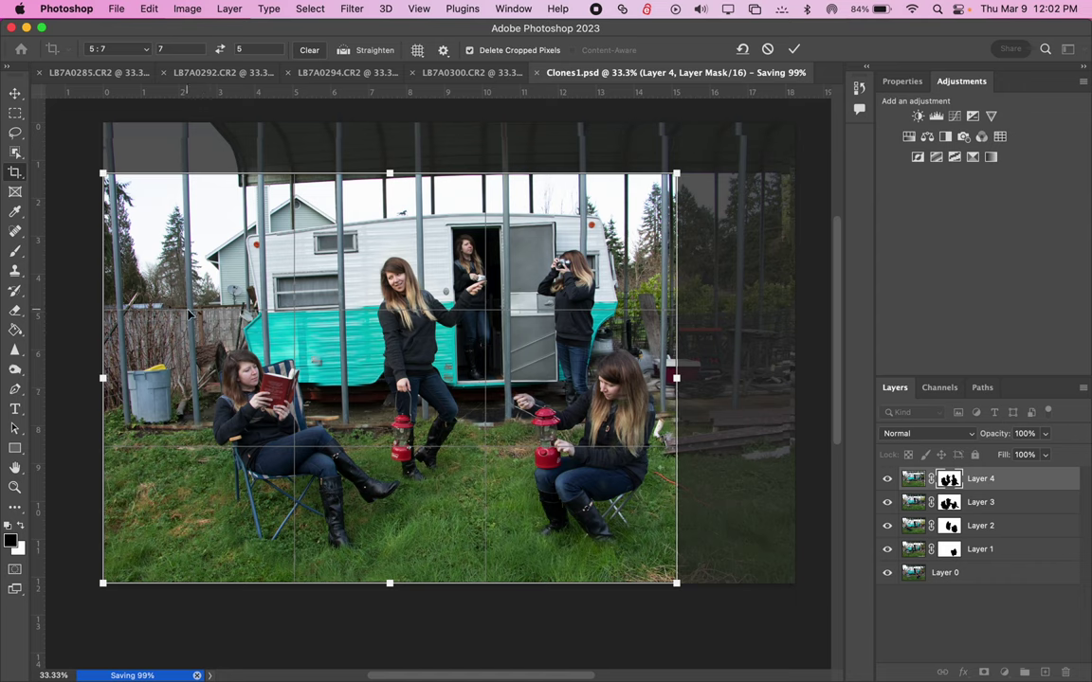
left_click_drag(100, 174, 190, 200)
left_click_drag(529, 359, 538, 349)
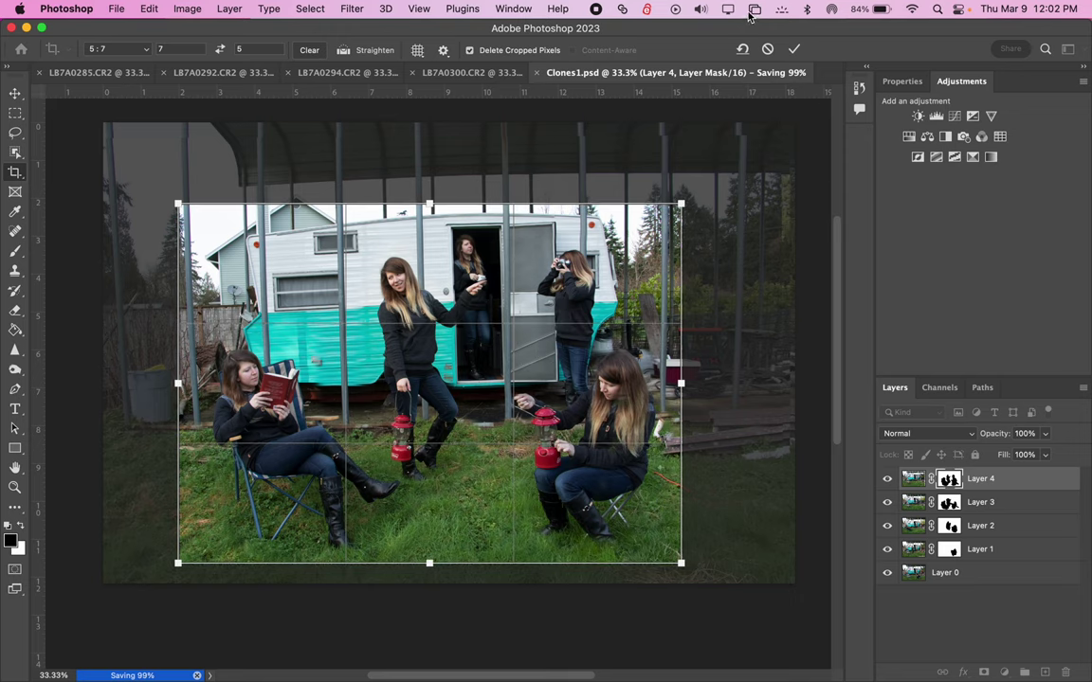
left_click(794, 48)
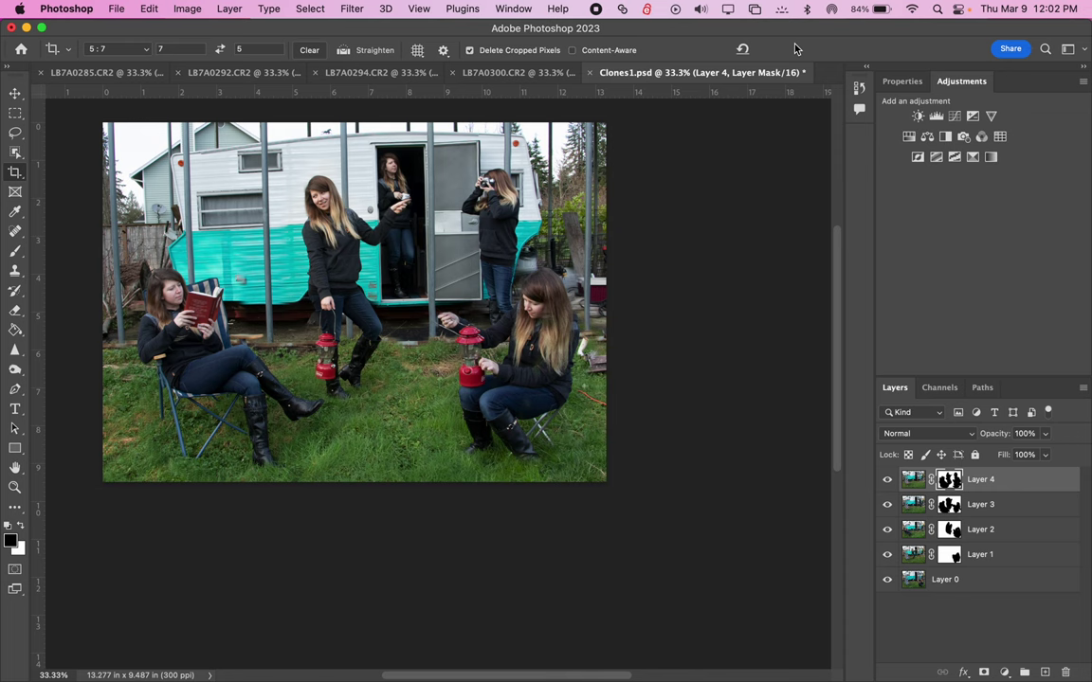
key("super+0")
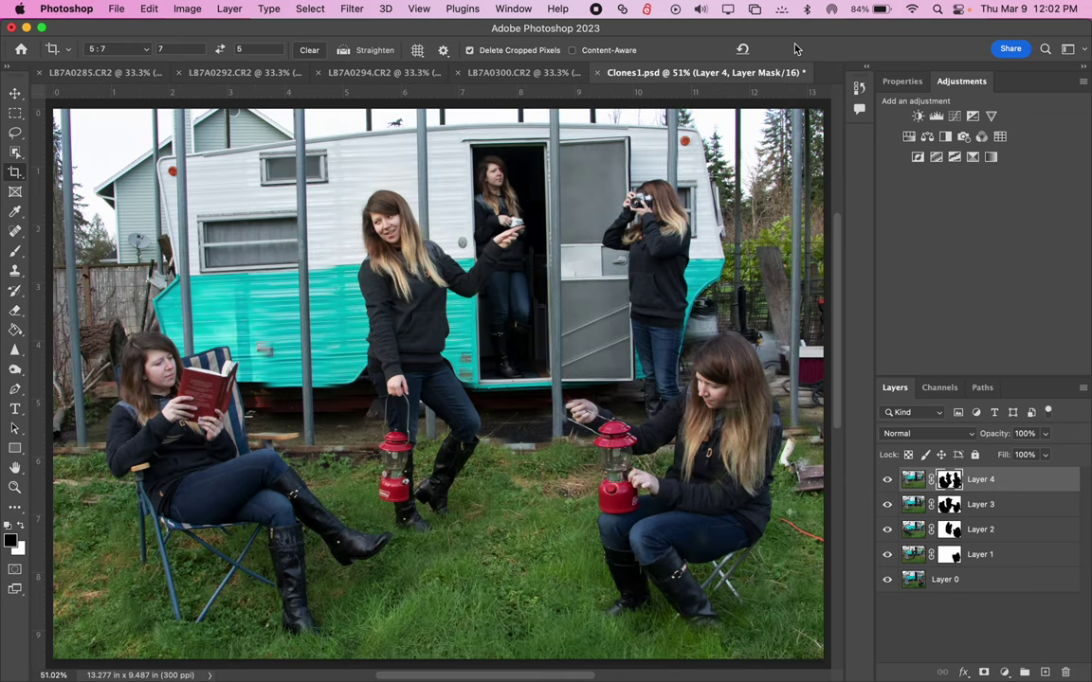
Save the cropped composite on the computer as a separate Photoshop file named Clones1Crop.psd in the Clones-Demo Photos folder
left_click(113, 8)
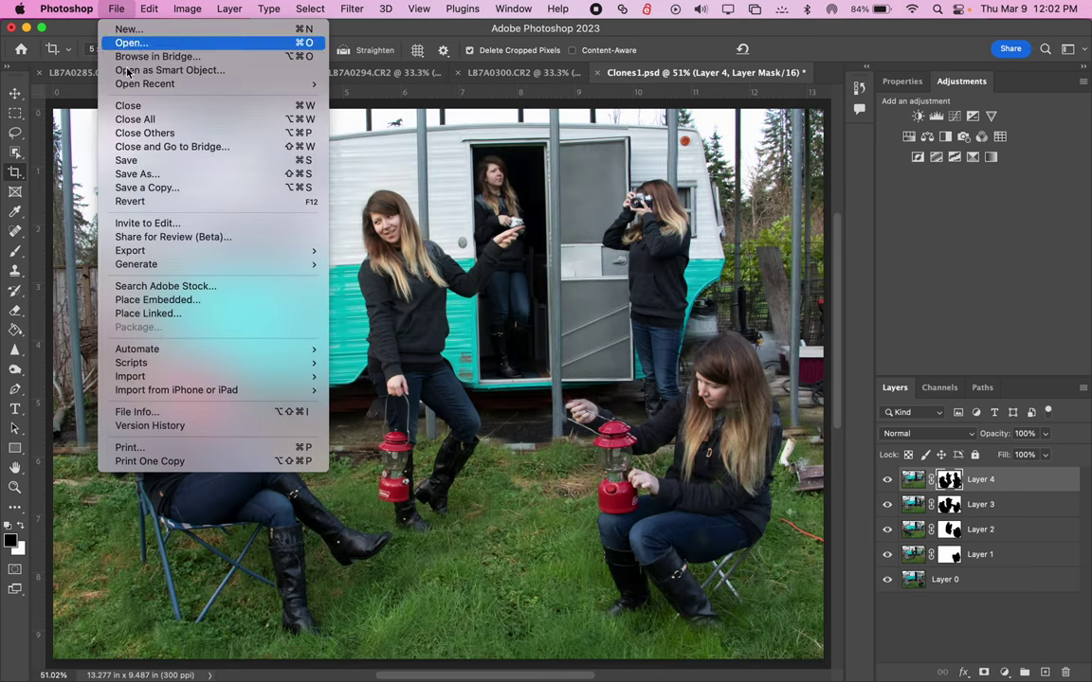
left_click(231, 177)
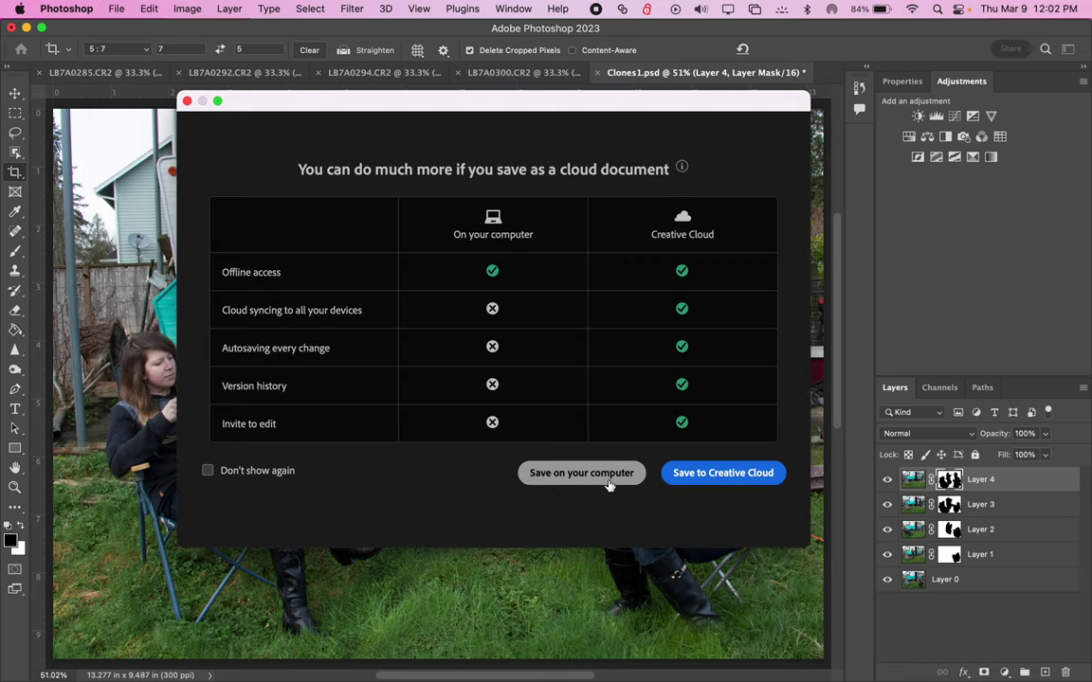
left_click(607, 474)
left_click(557, 126)
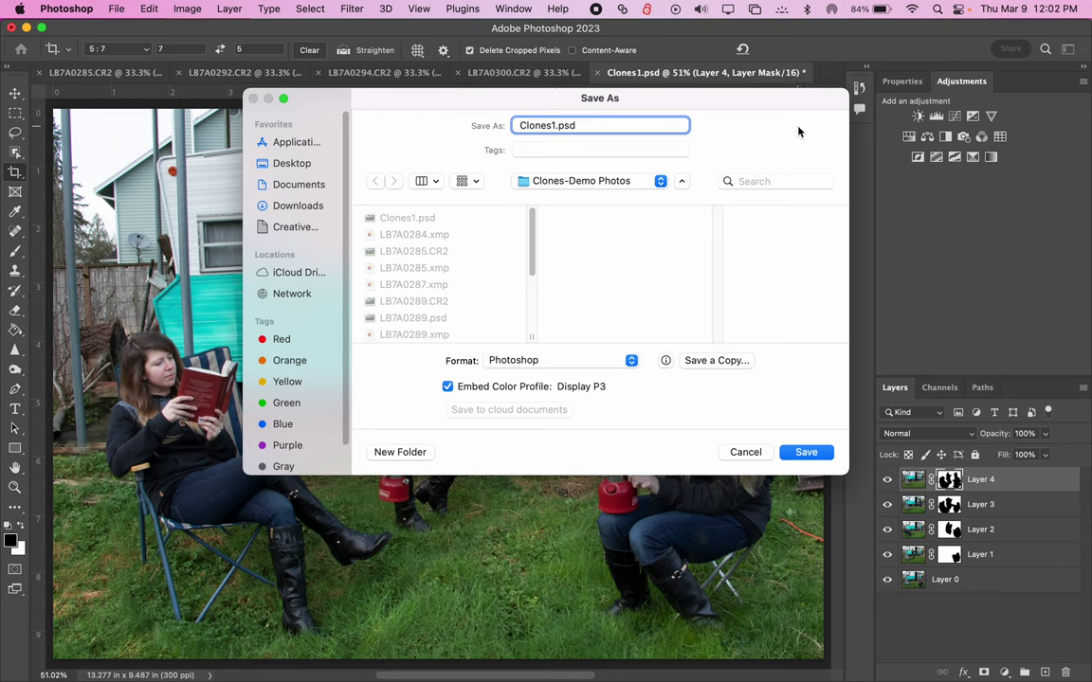
type("Crop")
left_click(807, 452)
left_click(662, 277)
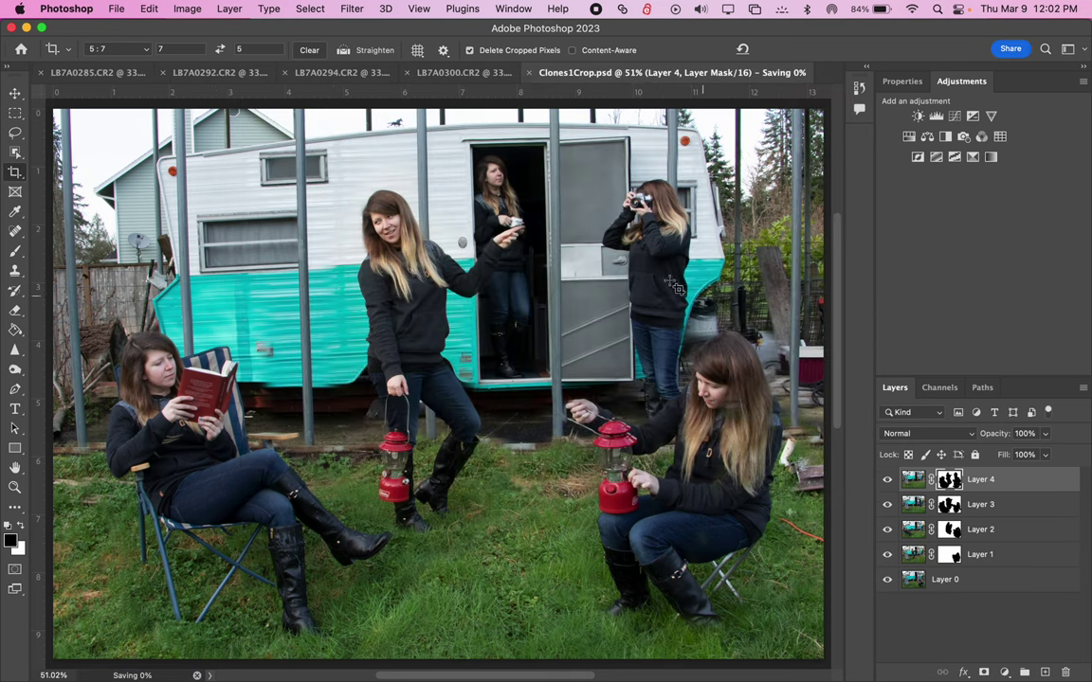
Switch to Adobe Bridge and filter the five-star files by Photoshop document instead of Camera Raw image
mouse_move(378, 659)
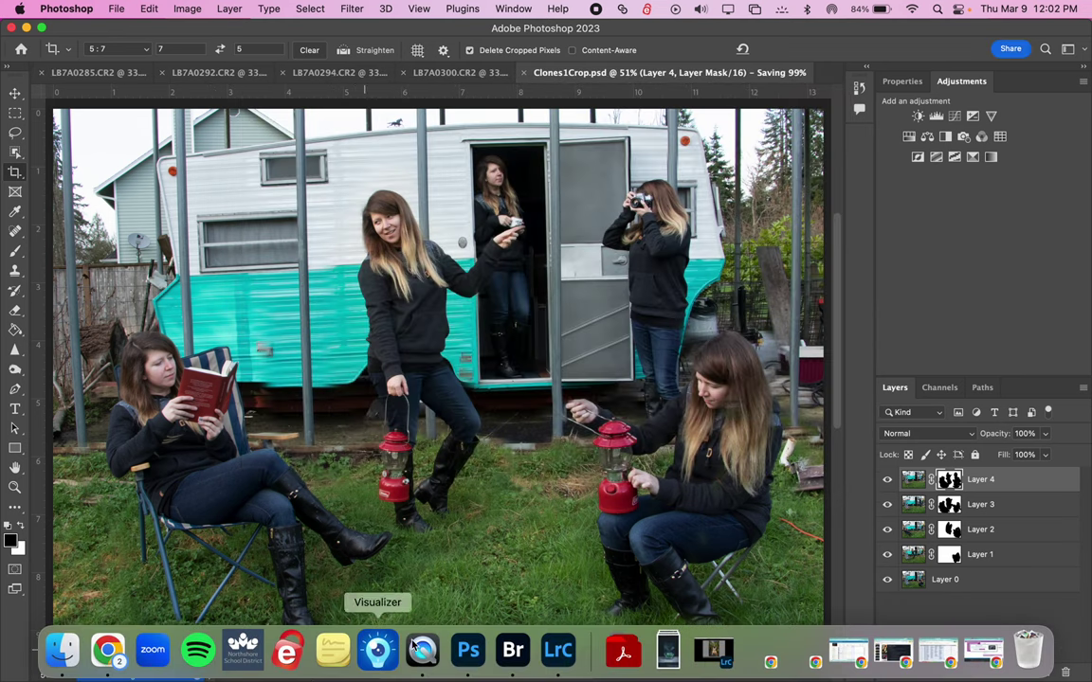
left_click(510, 658)
left_click(597, 279)
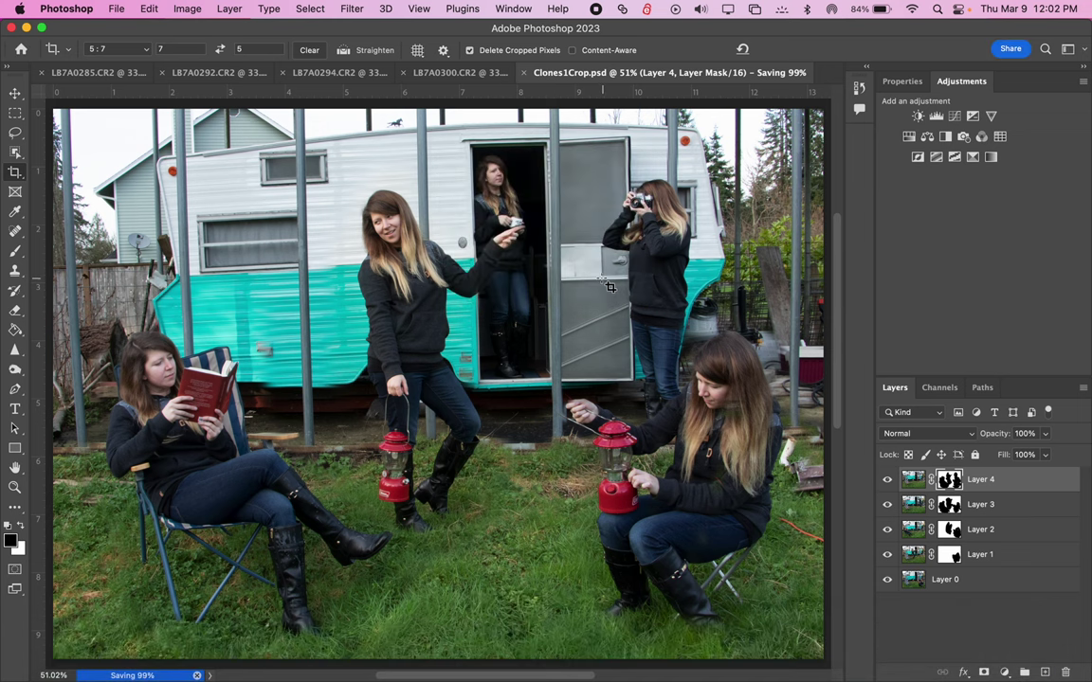
left_click(512, 652)
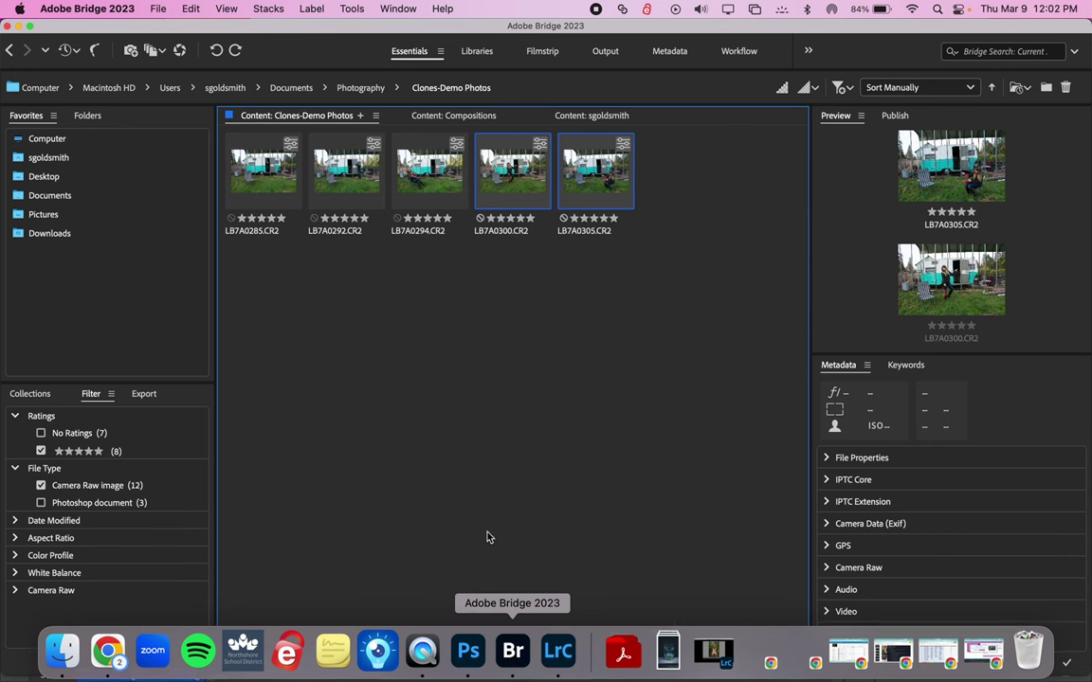
left_click(568, 356)
left_click(47, 487)
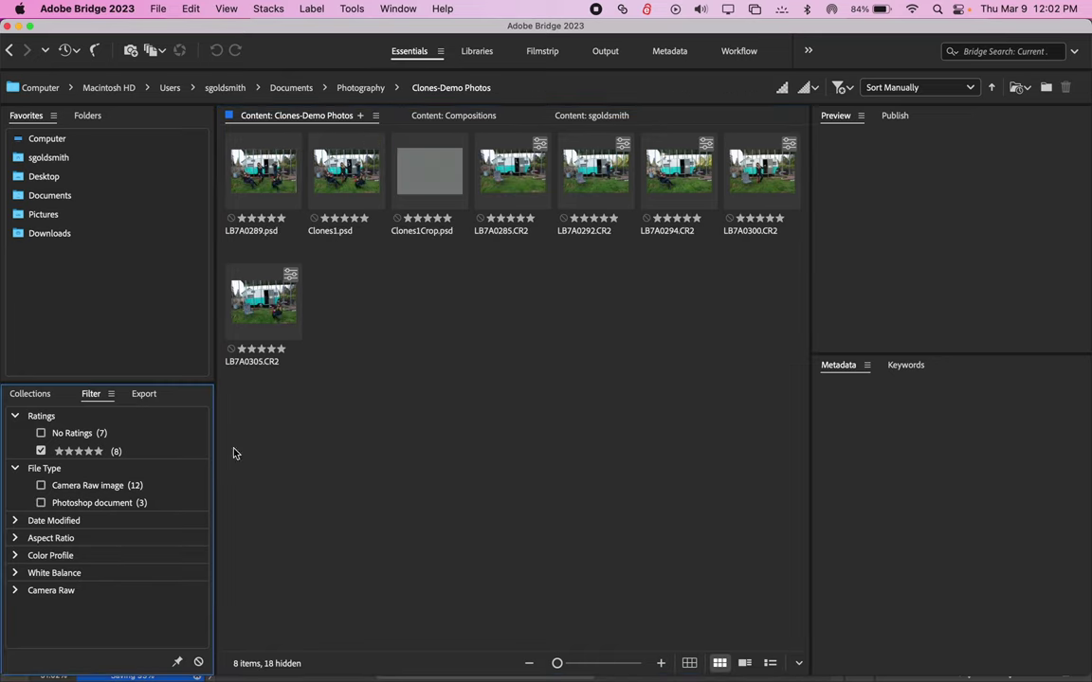
left_click(85, 504)
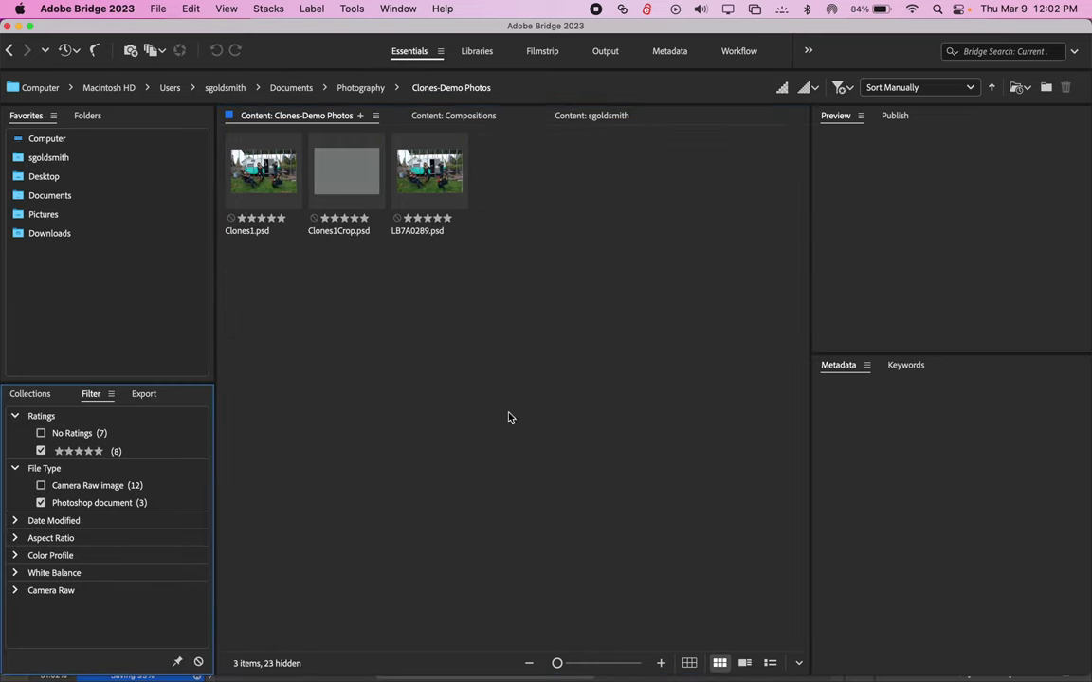
left_click(452, 299)
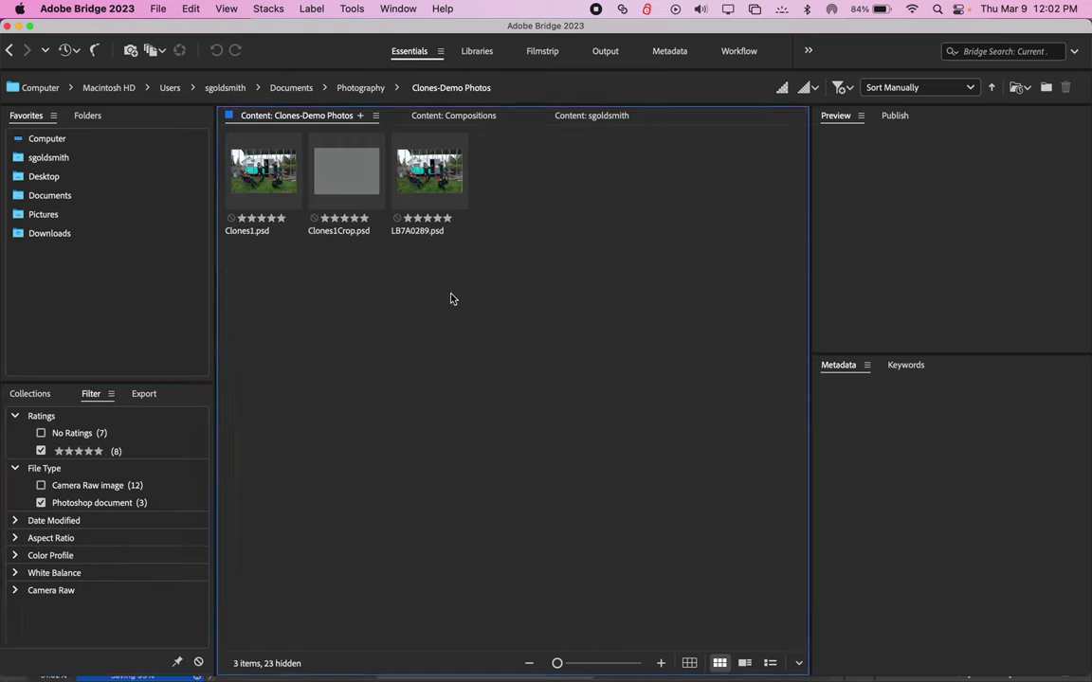
Compare the previews of Clones1.psd and Clones1Crop.psd, checking the save in Photoshop in between
left_click(275, 180)
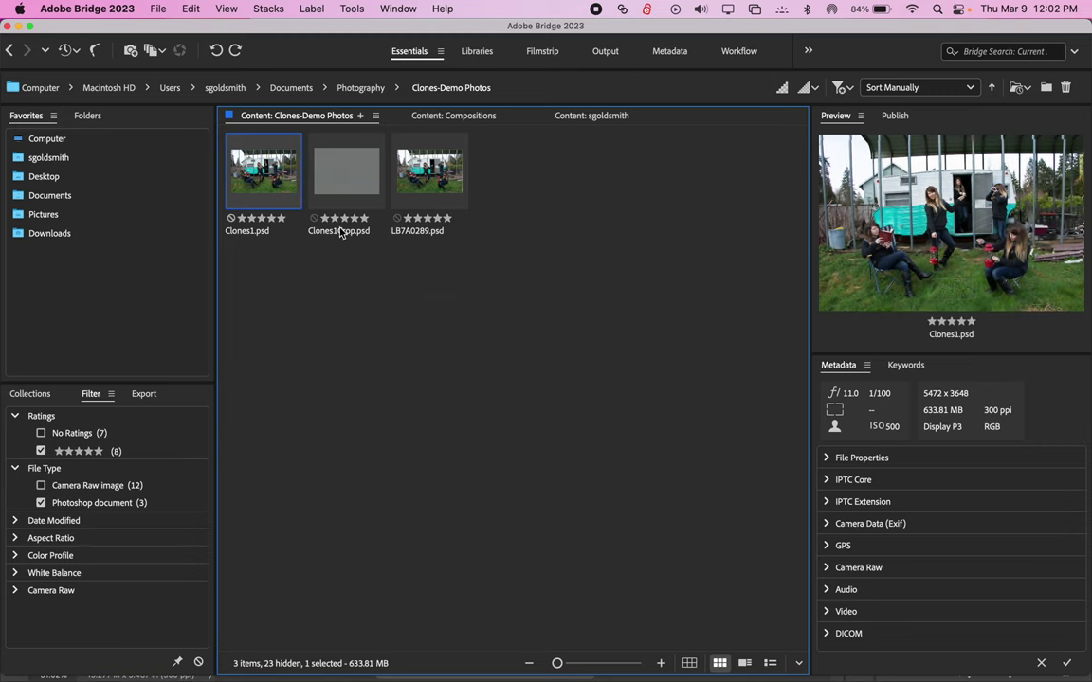
left_click(315, 171)
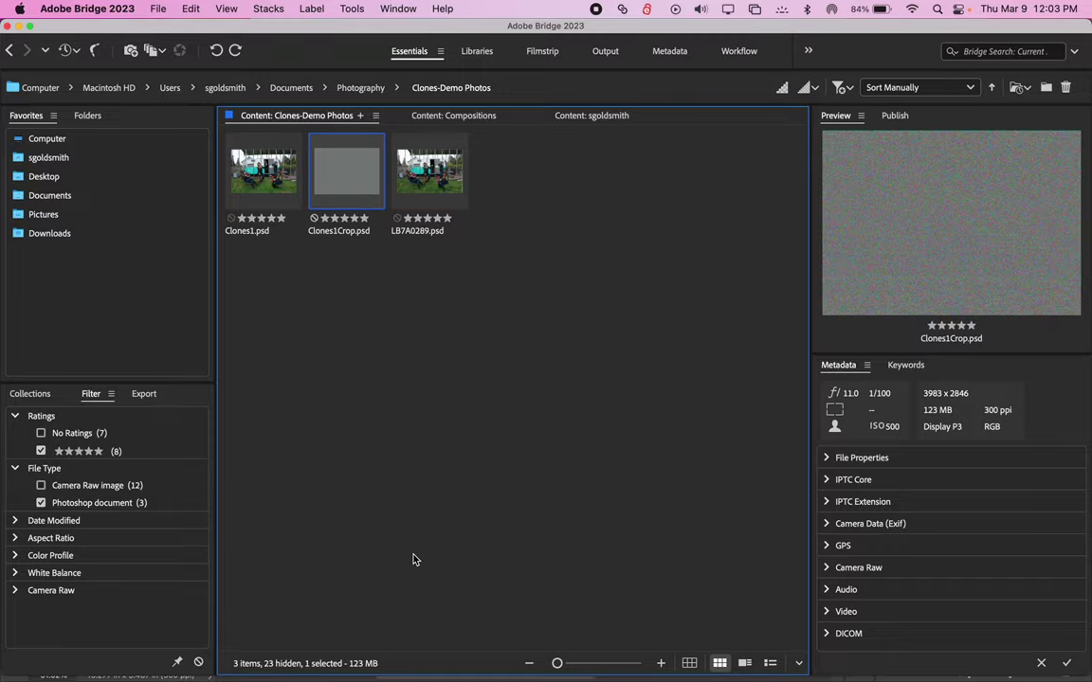
key("ctrl+Up")
left_click(392, 283)
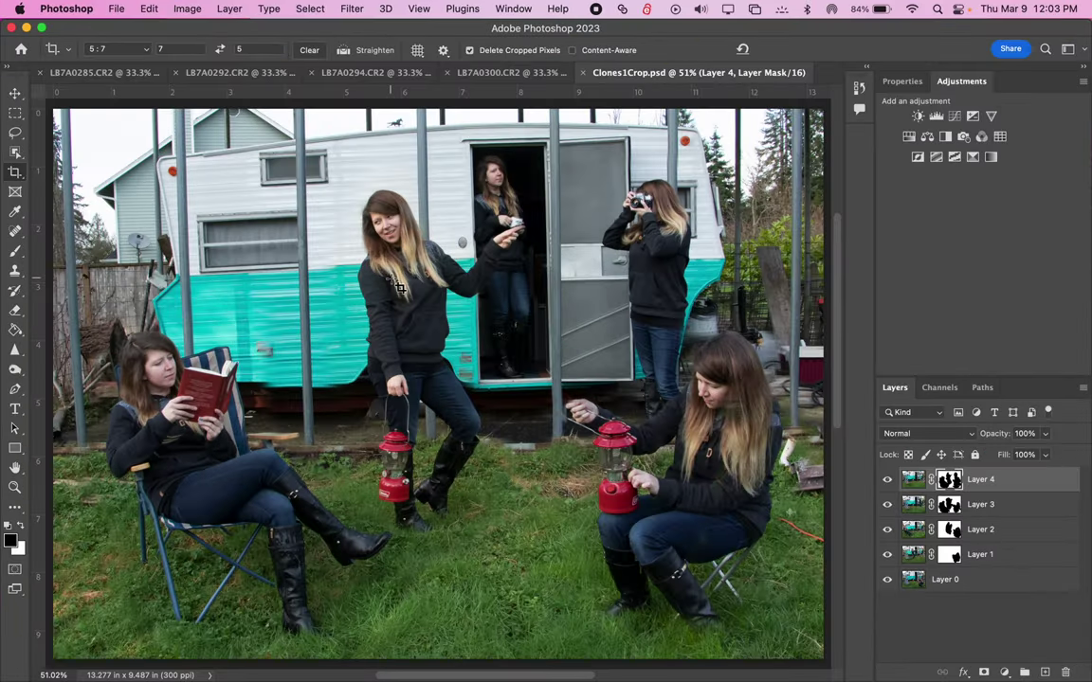
key("ctrl+Up")
left_click(385, 436)
left_click(385, 328)
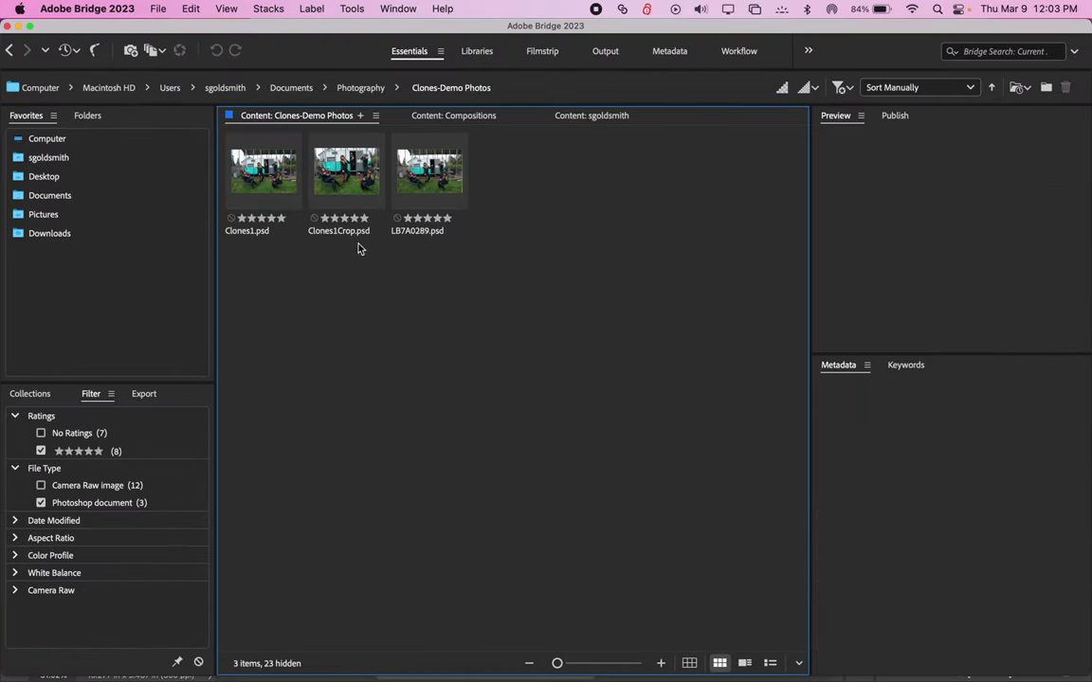
left_click(318, 176)
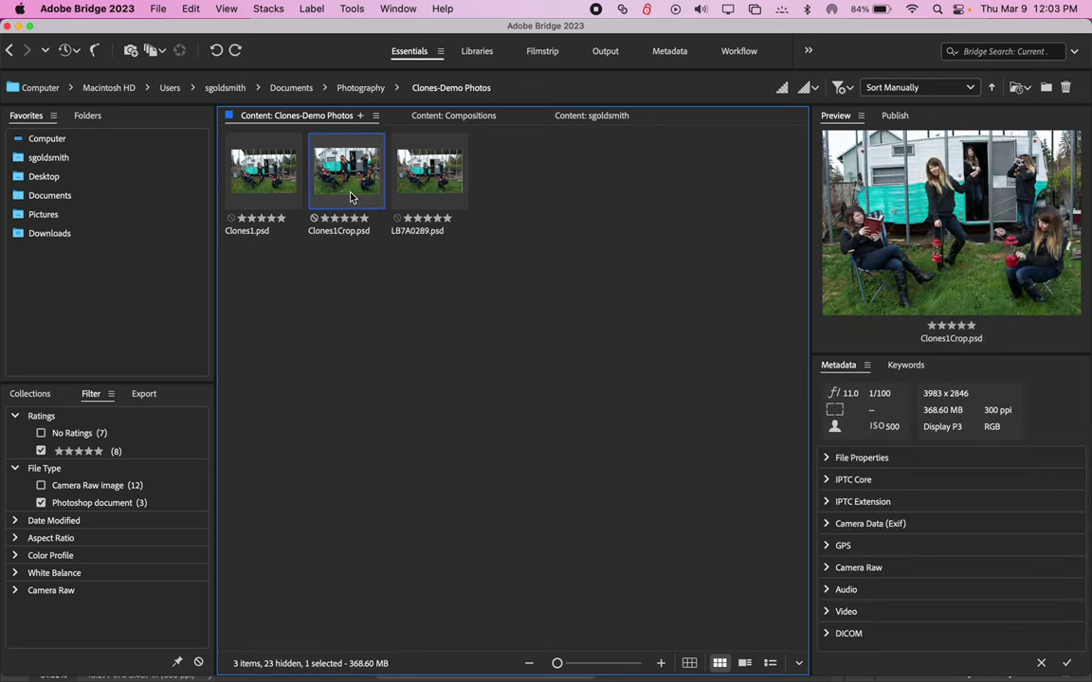
left_click(272, 183)
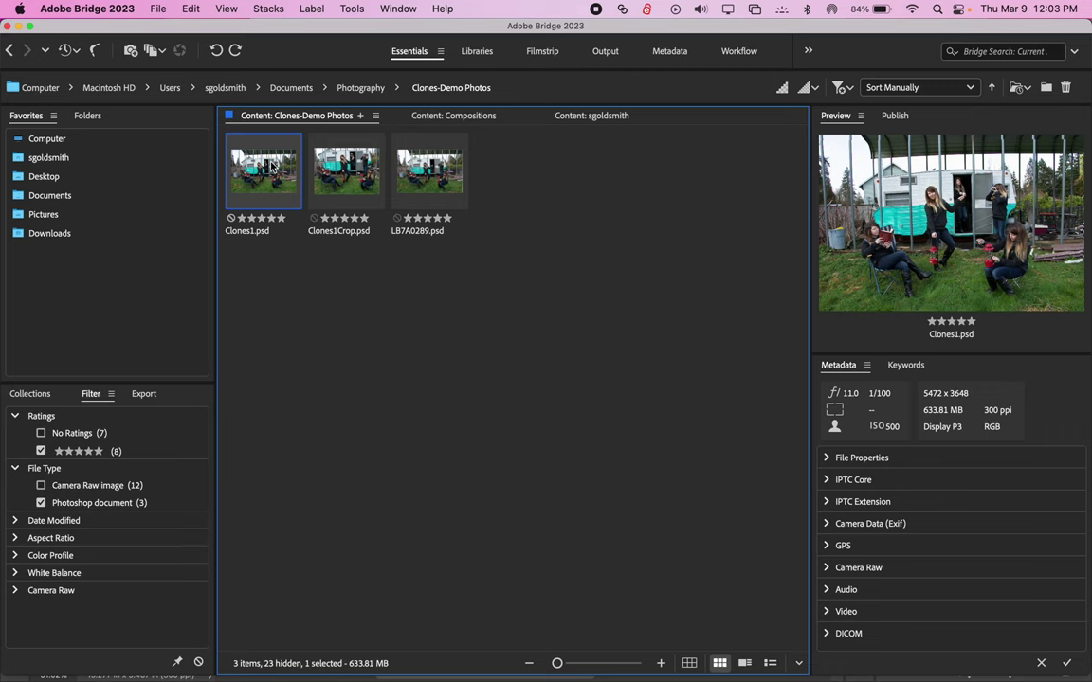
left_click(349, 198)
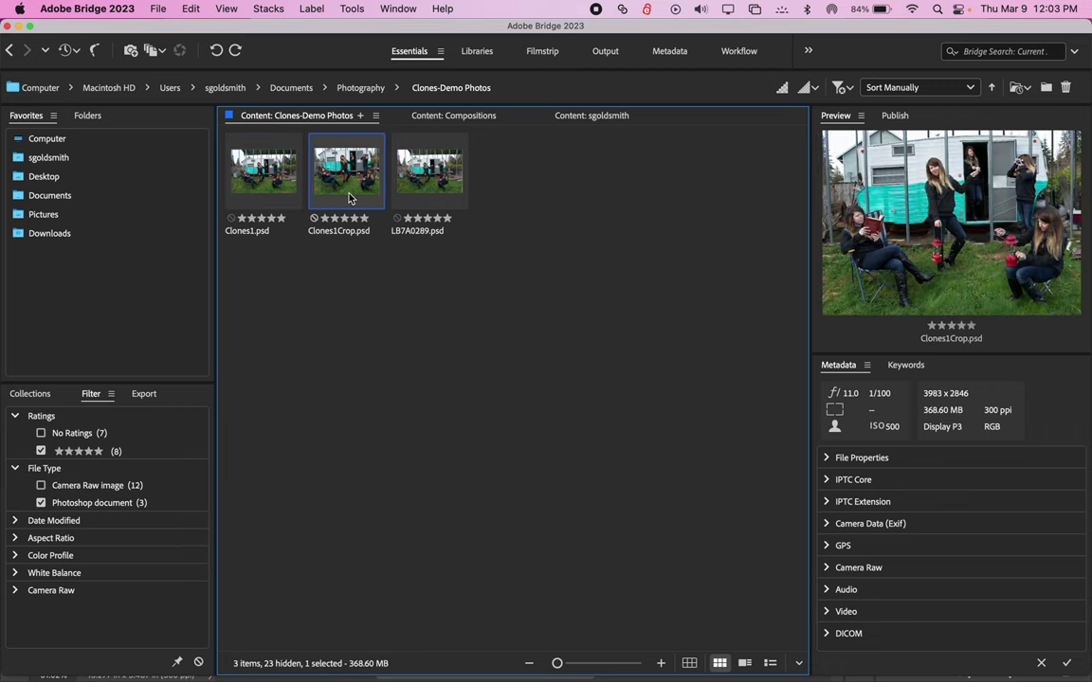